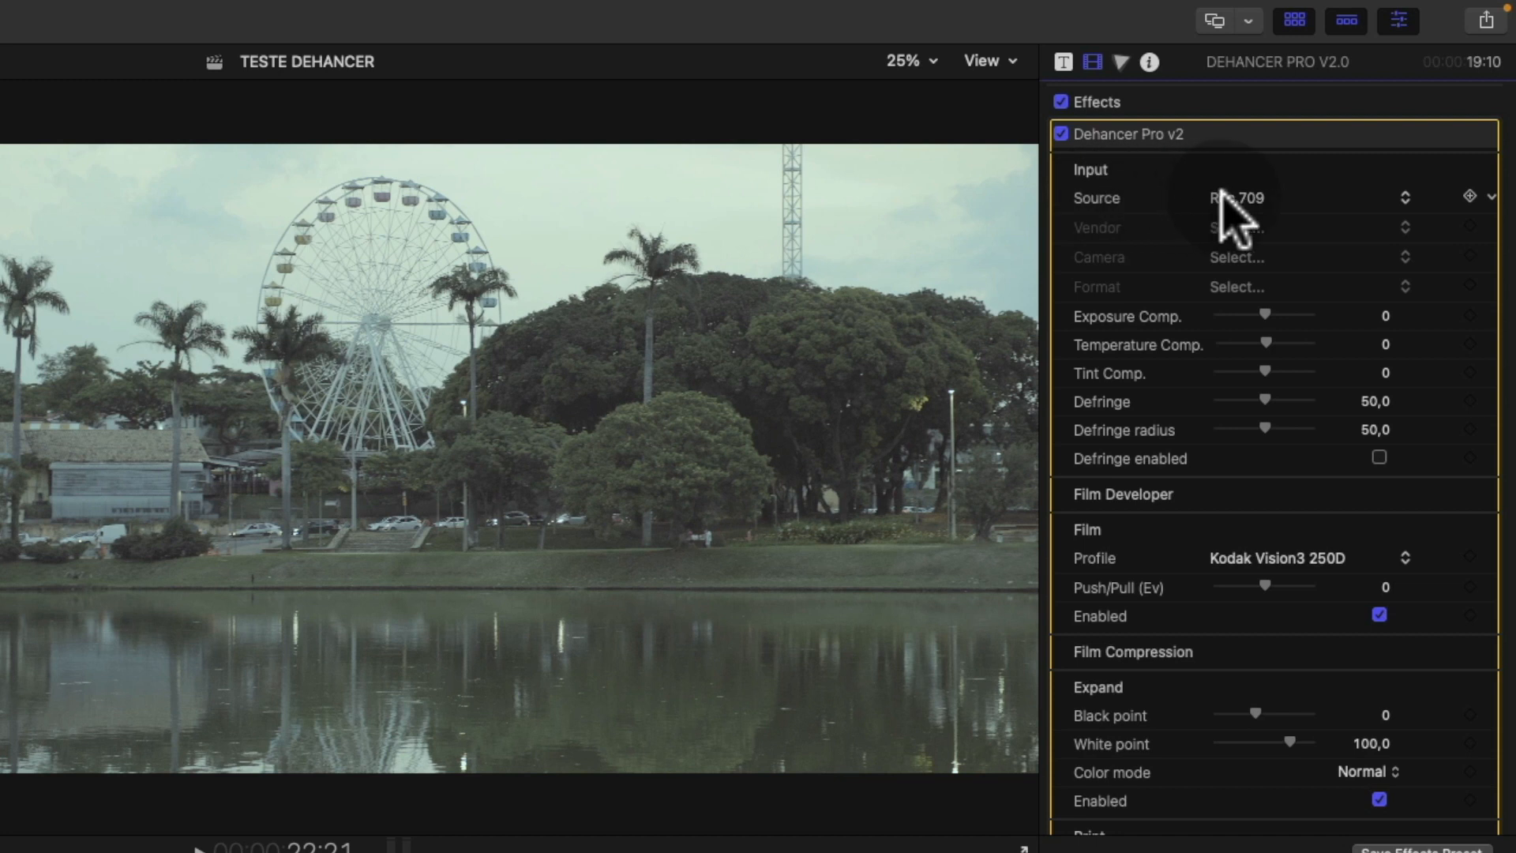
# - Set the Dehancer input source to Choose Camera, with vendor Sony, camera A6600 and format S-Log2 S-Gamut
pyautogui.click(1320, 133)
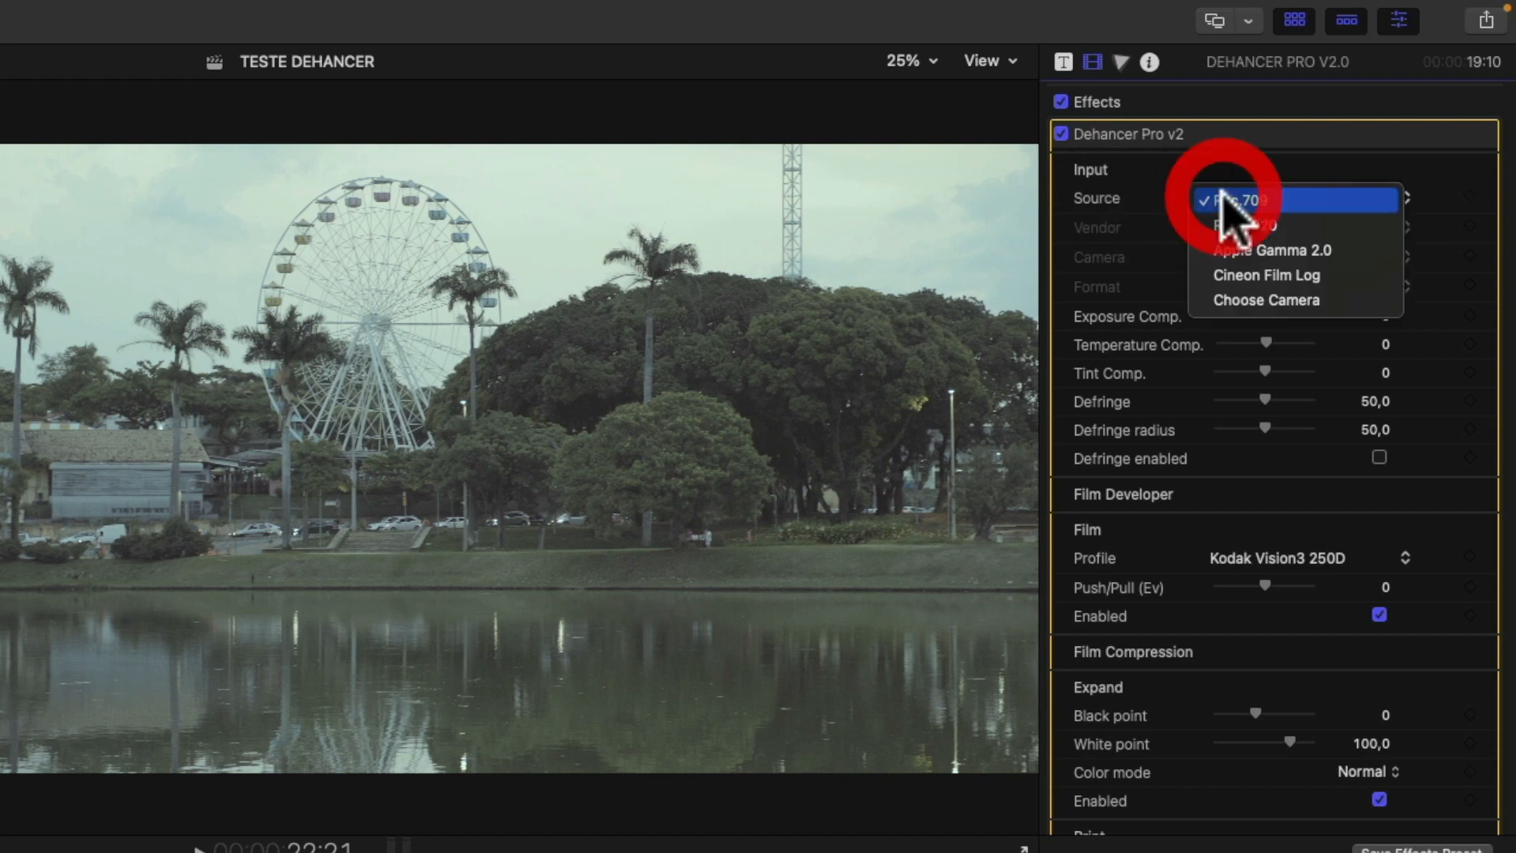
pyautogui.click(1244, 303)
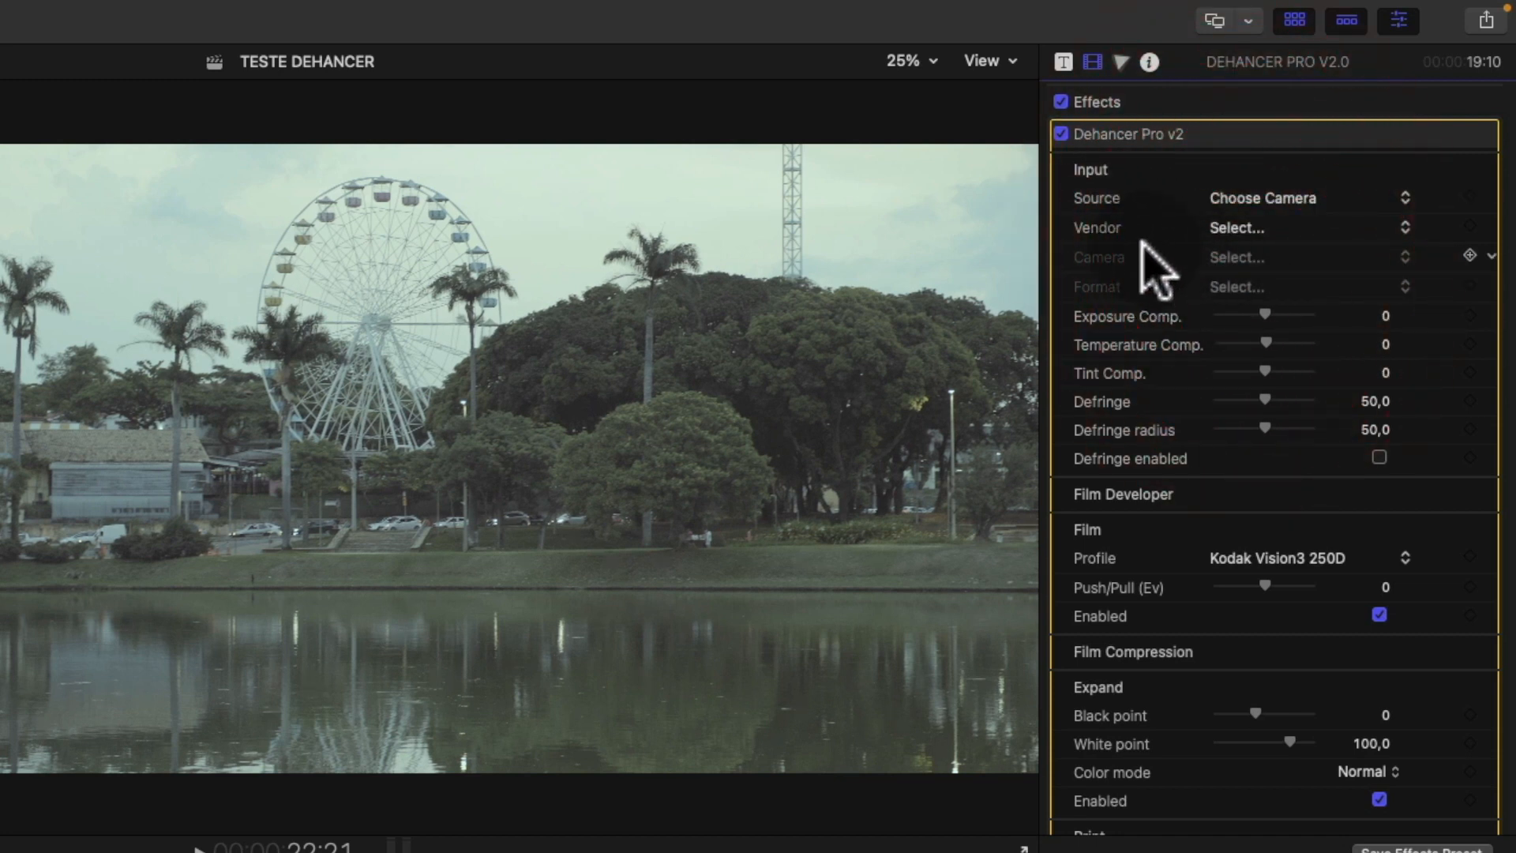
pyautogui.click(1212, 228)
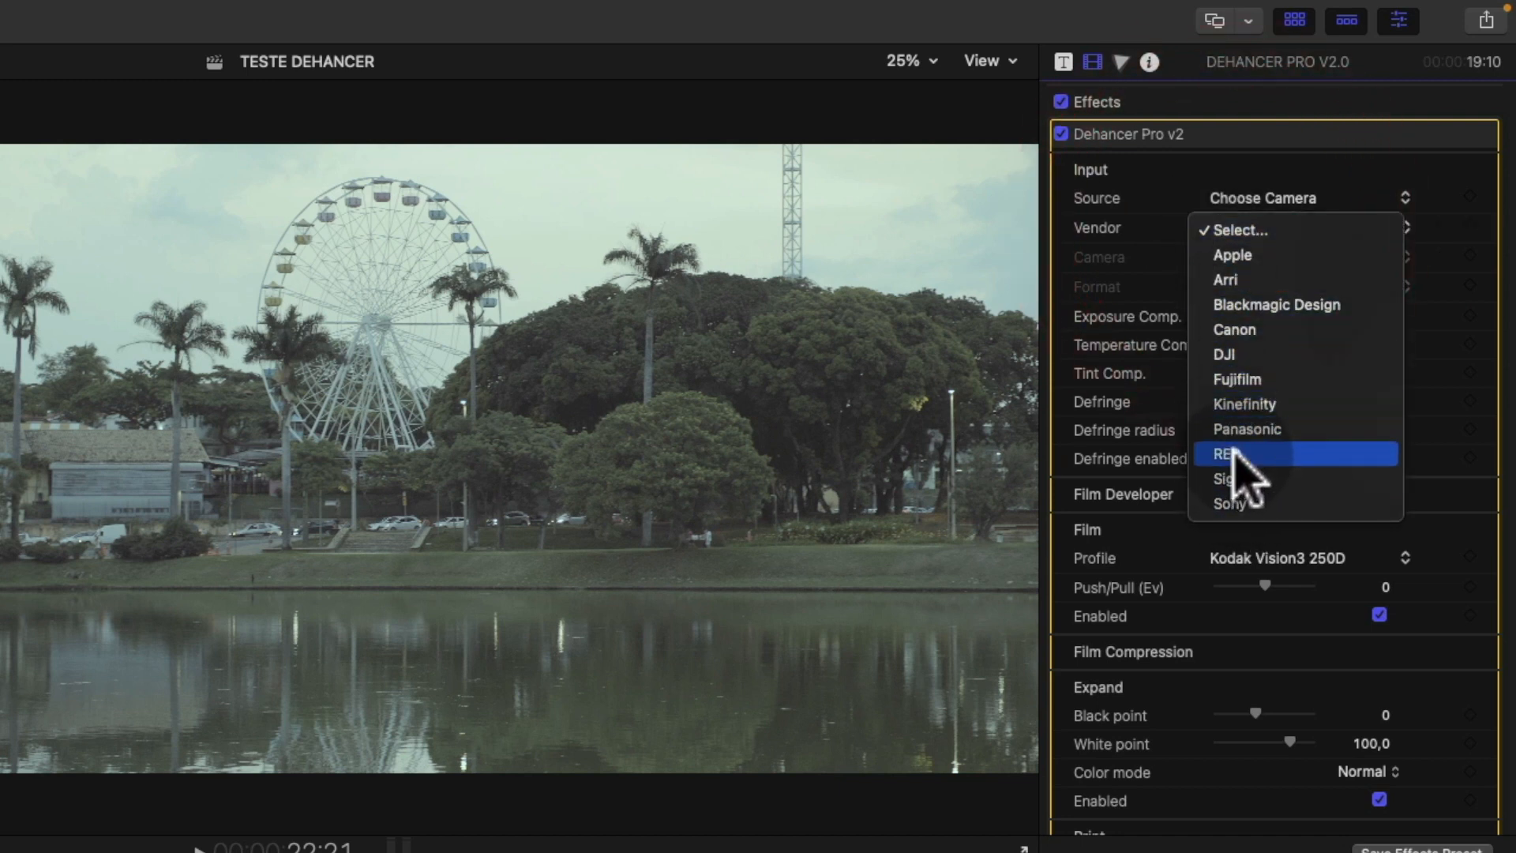
pyautogui.click(1254, 506)
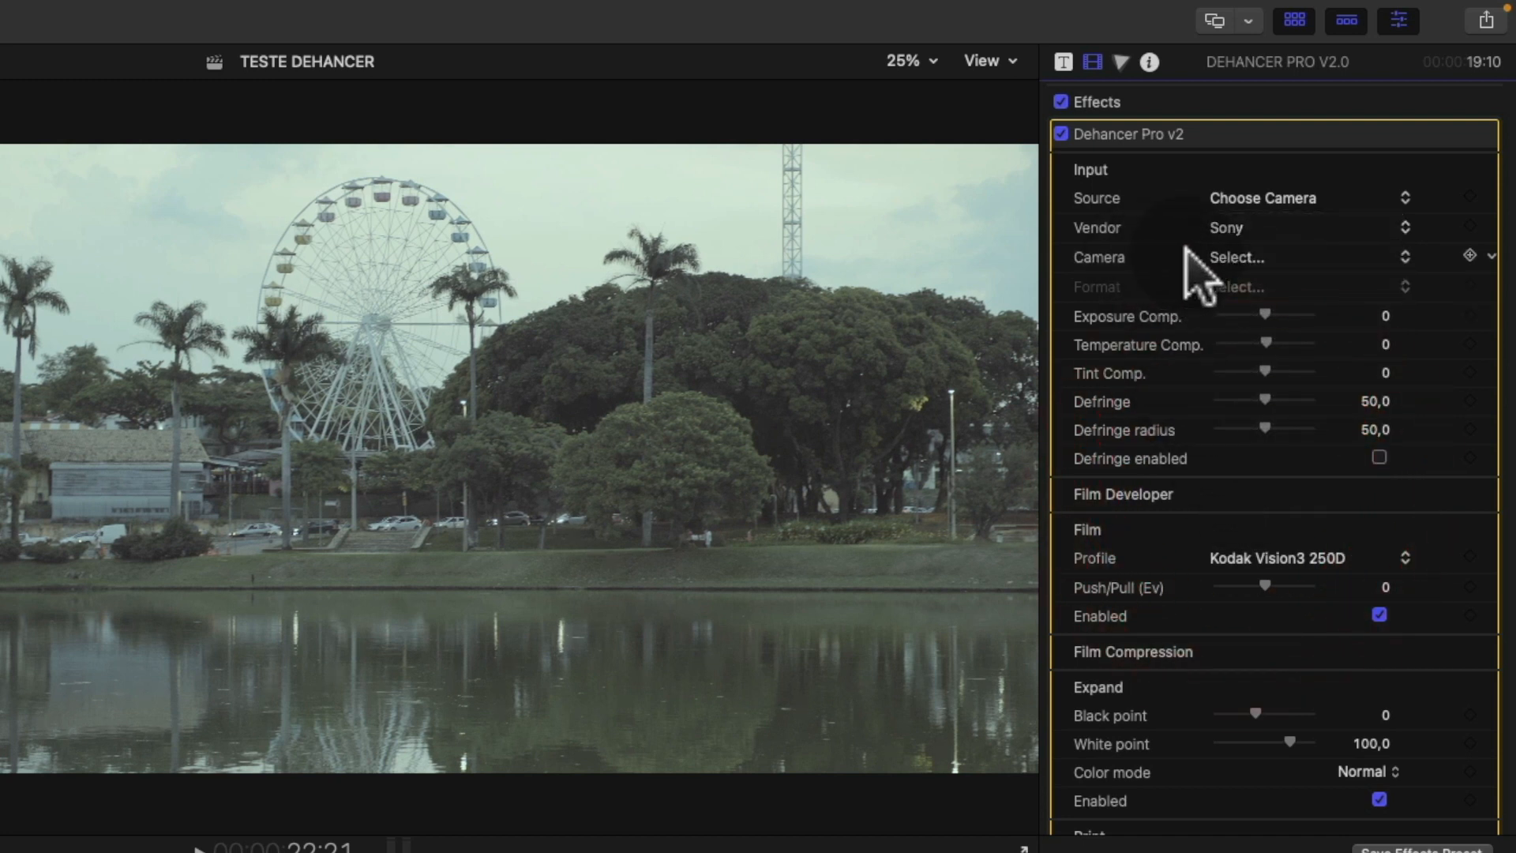
pyautogui.click(1246, 256)
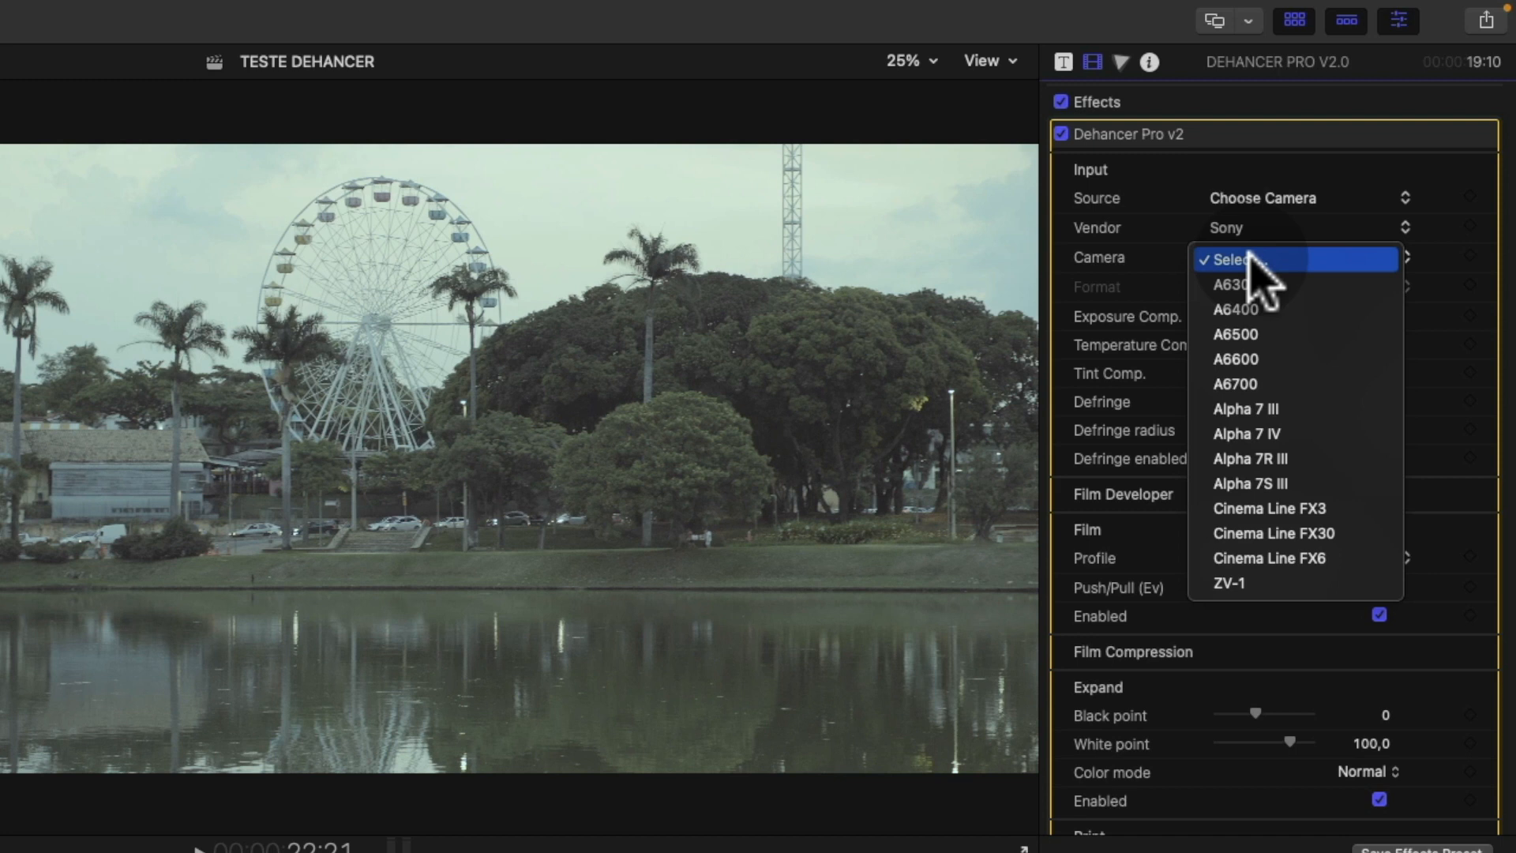
pyautogui.click(1249, 352)
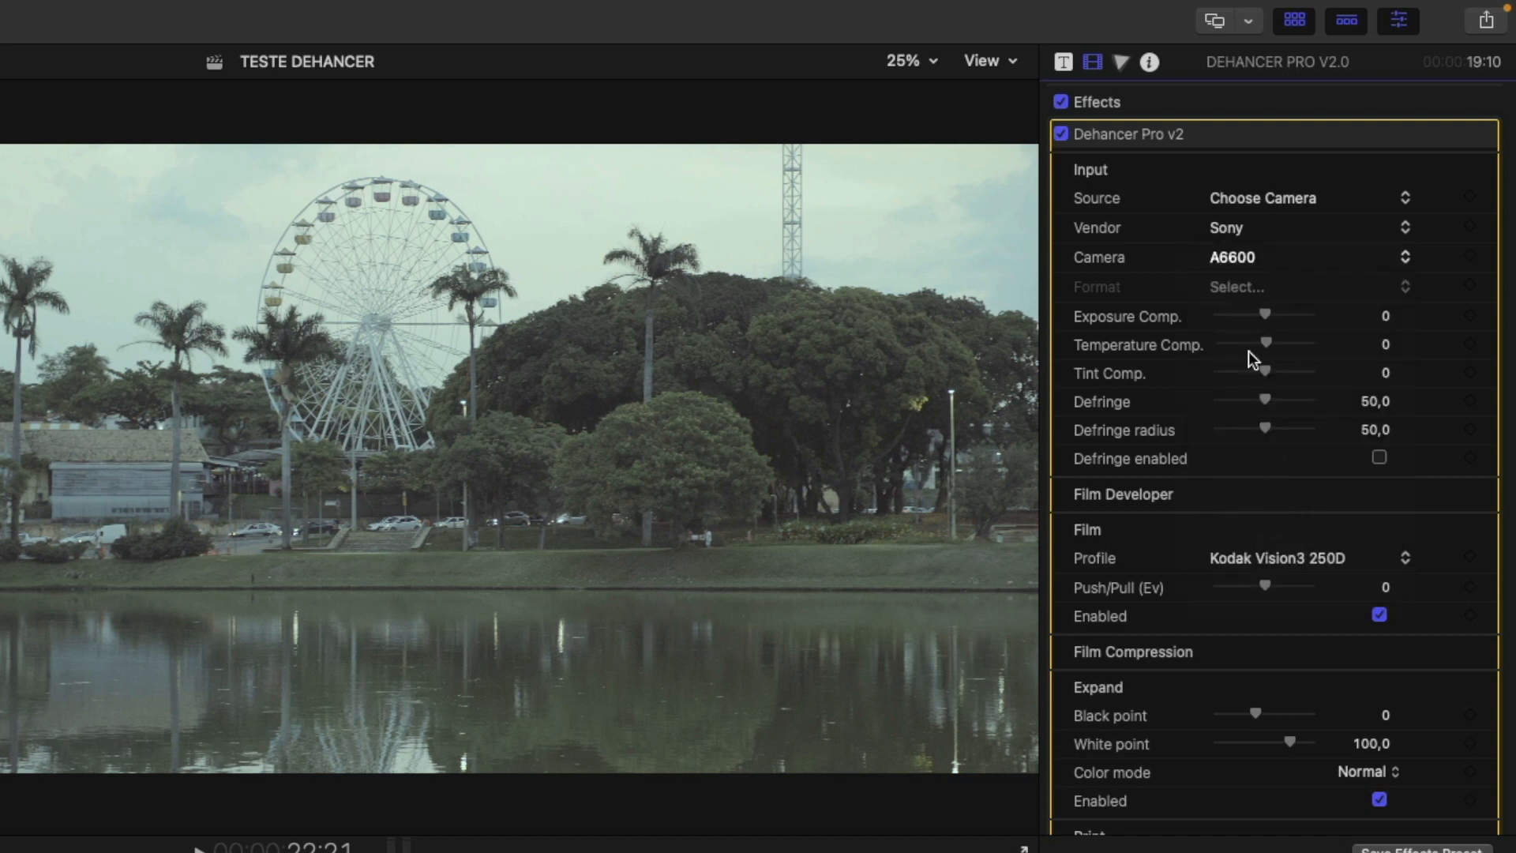
pyautogui.click(1229, 287)
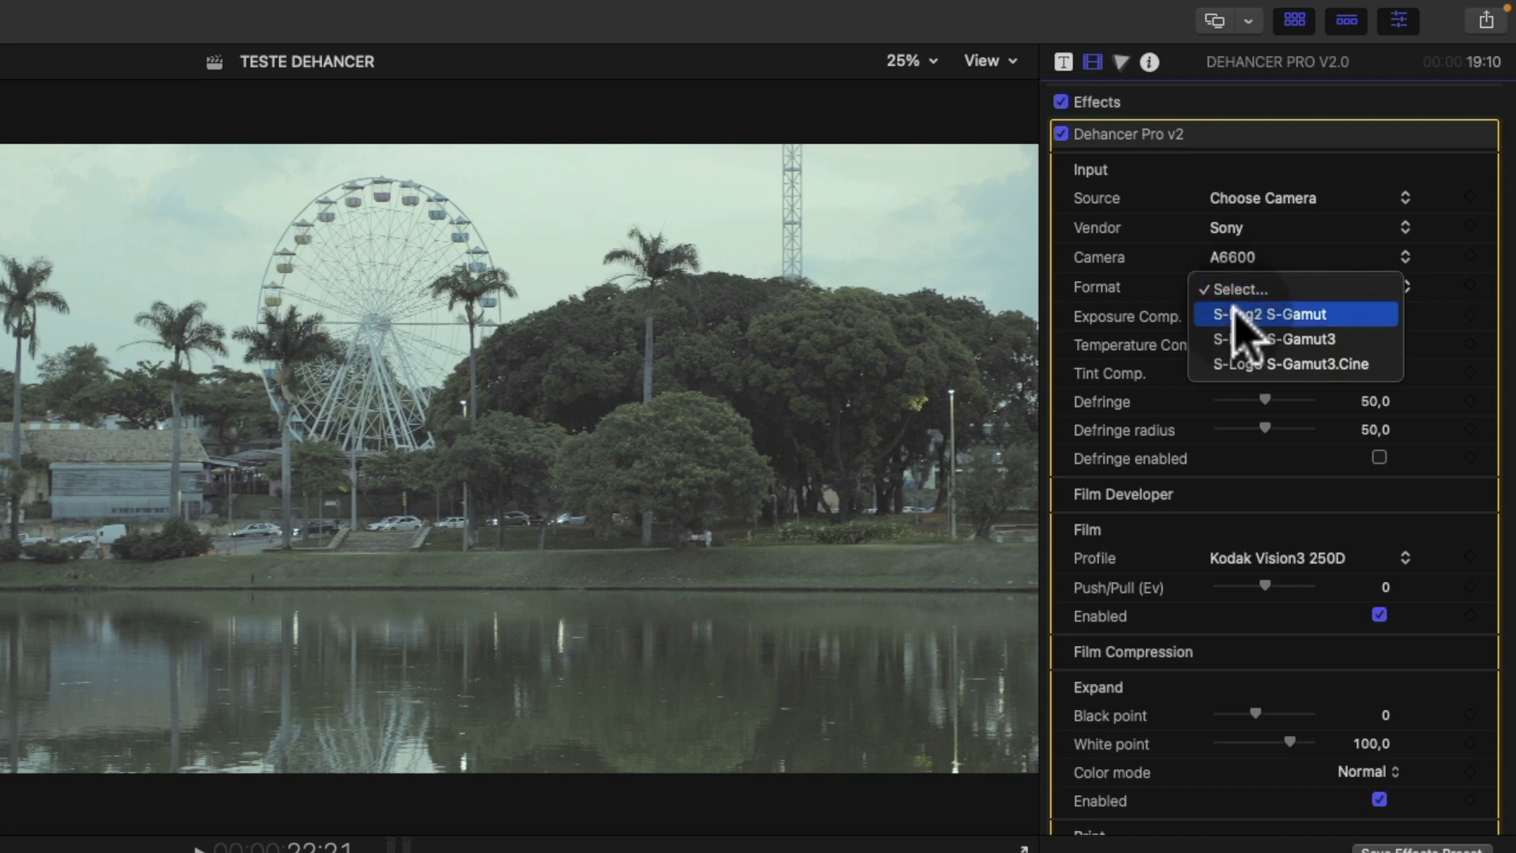
pyautogui.click(1297, 314)
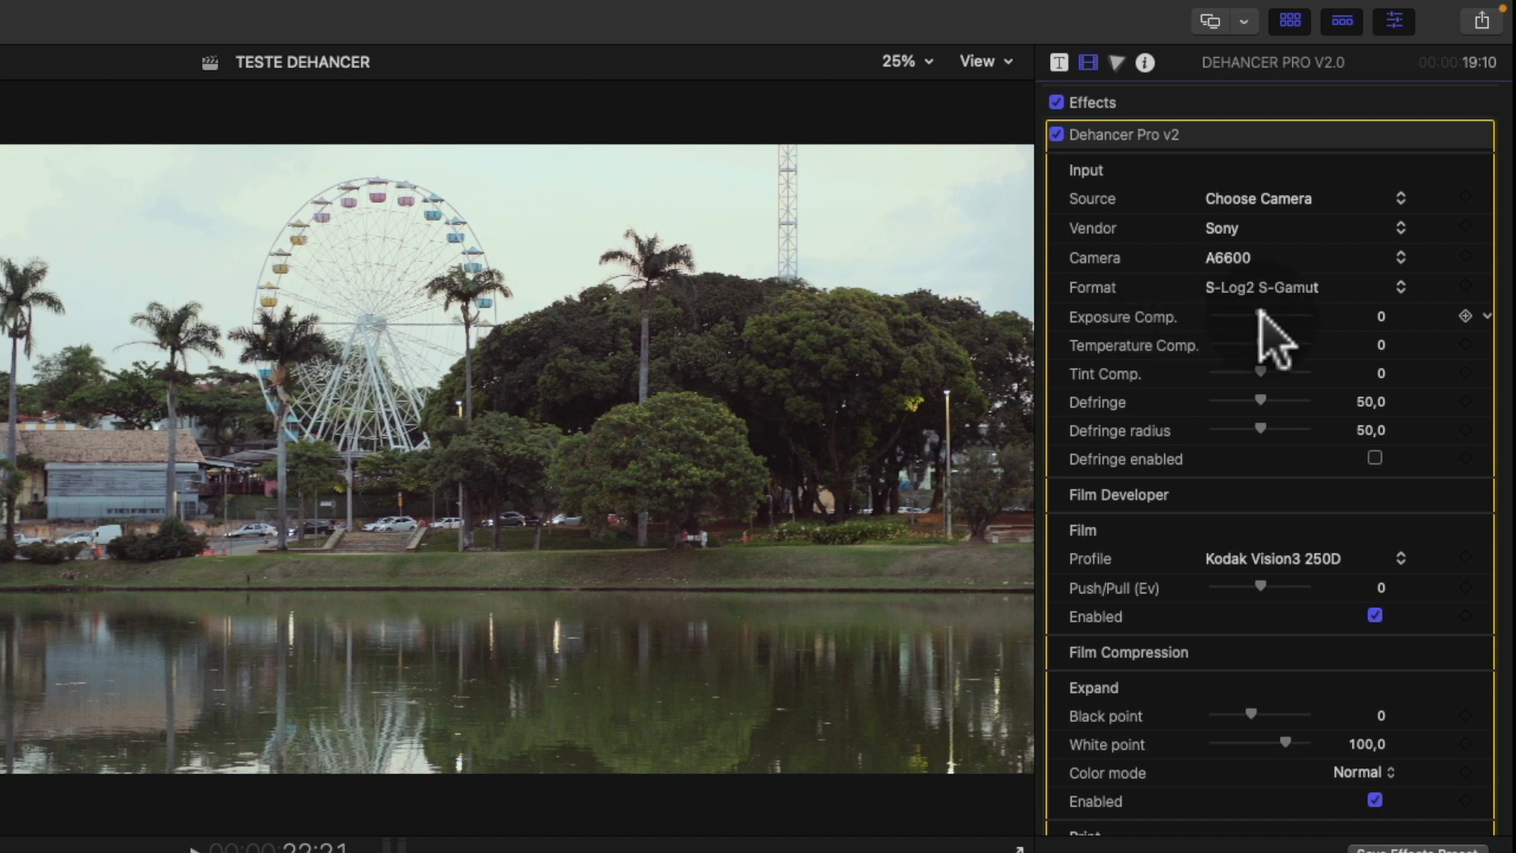
# - Try lowering the exposure compensation to -0,39 and reset the parameter to its default
pyautogui.moveTo(1260, 313); pyautogui.dragTo(1258, 314)
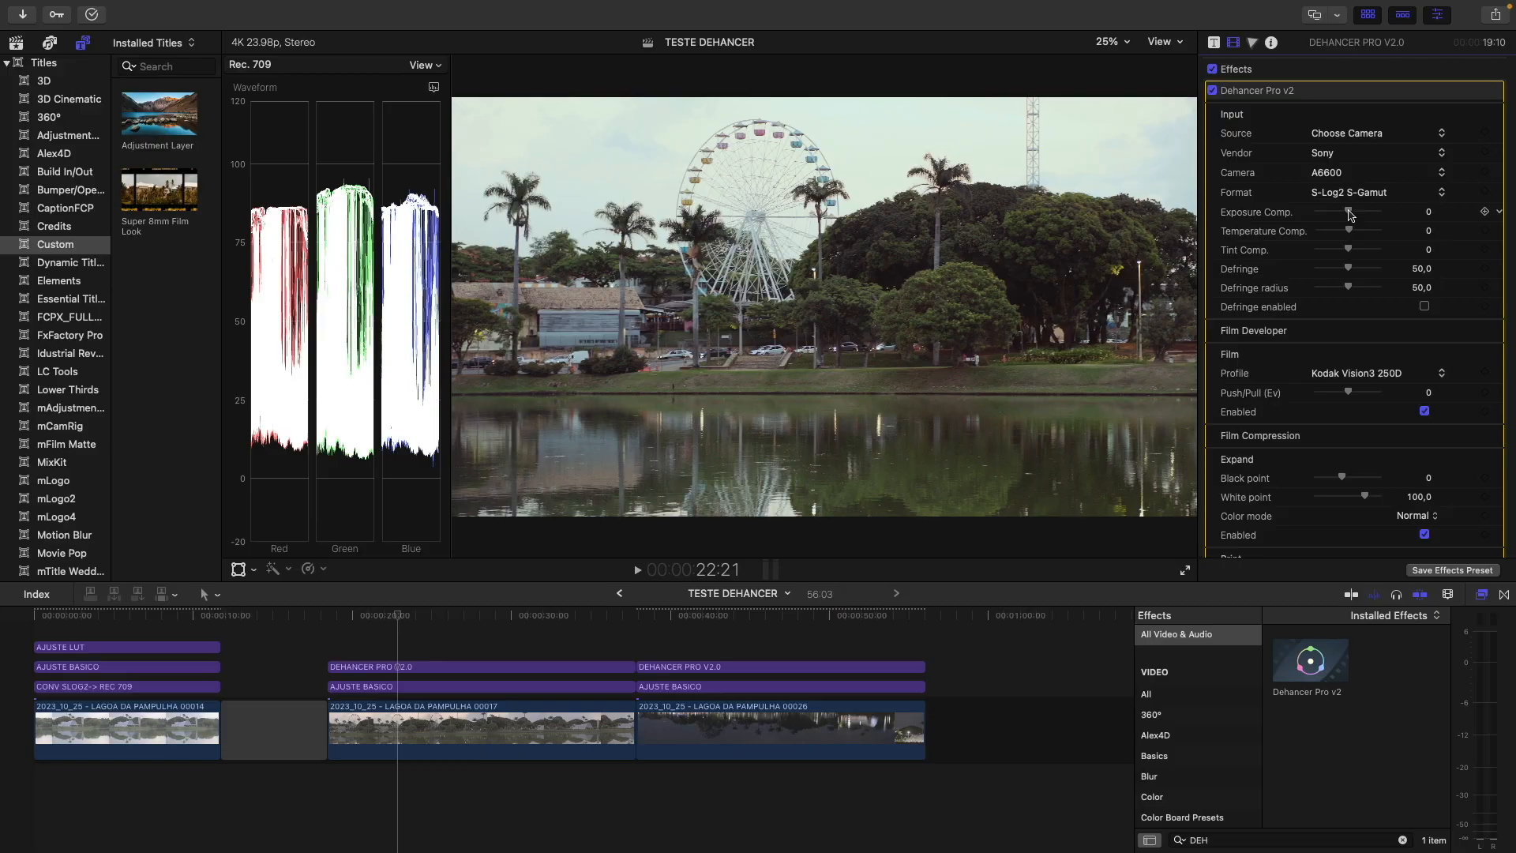
pyautogui.moveTo(1349, 213); pyautogui.dragTo(1343, 212)
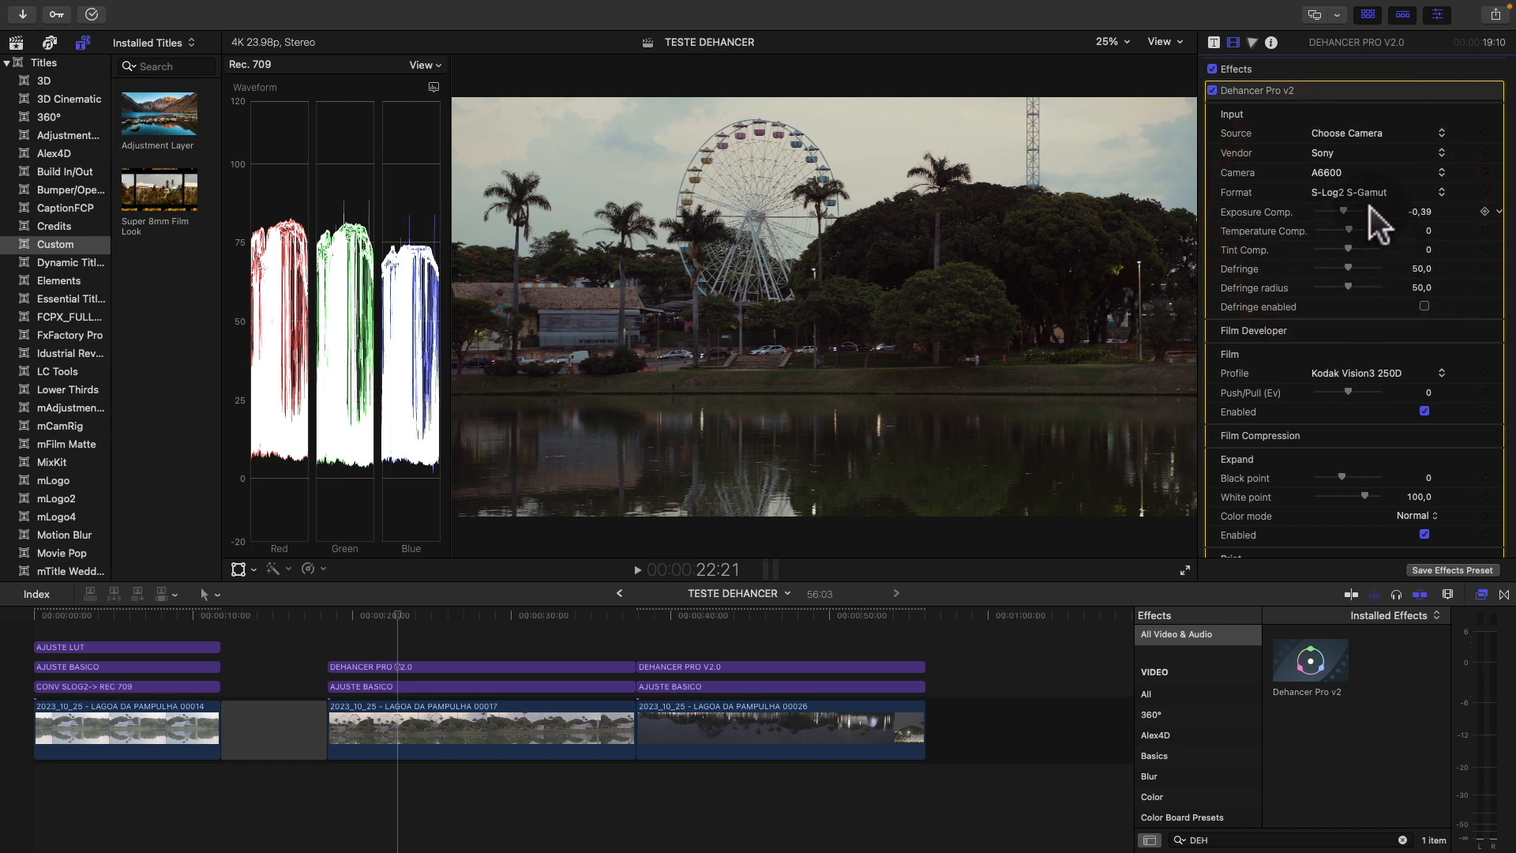
pyautogui.click(1499, 212)
pyautogui.click(1469, 227)
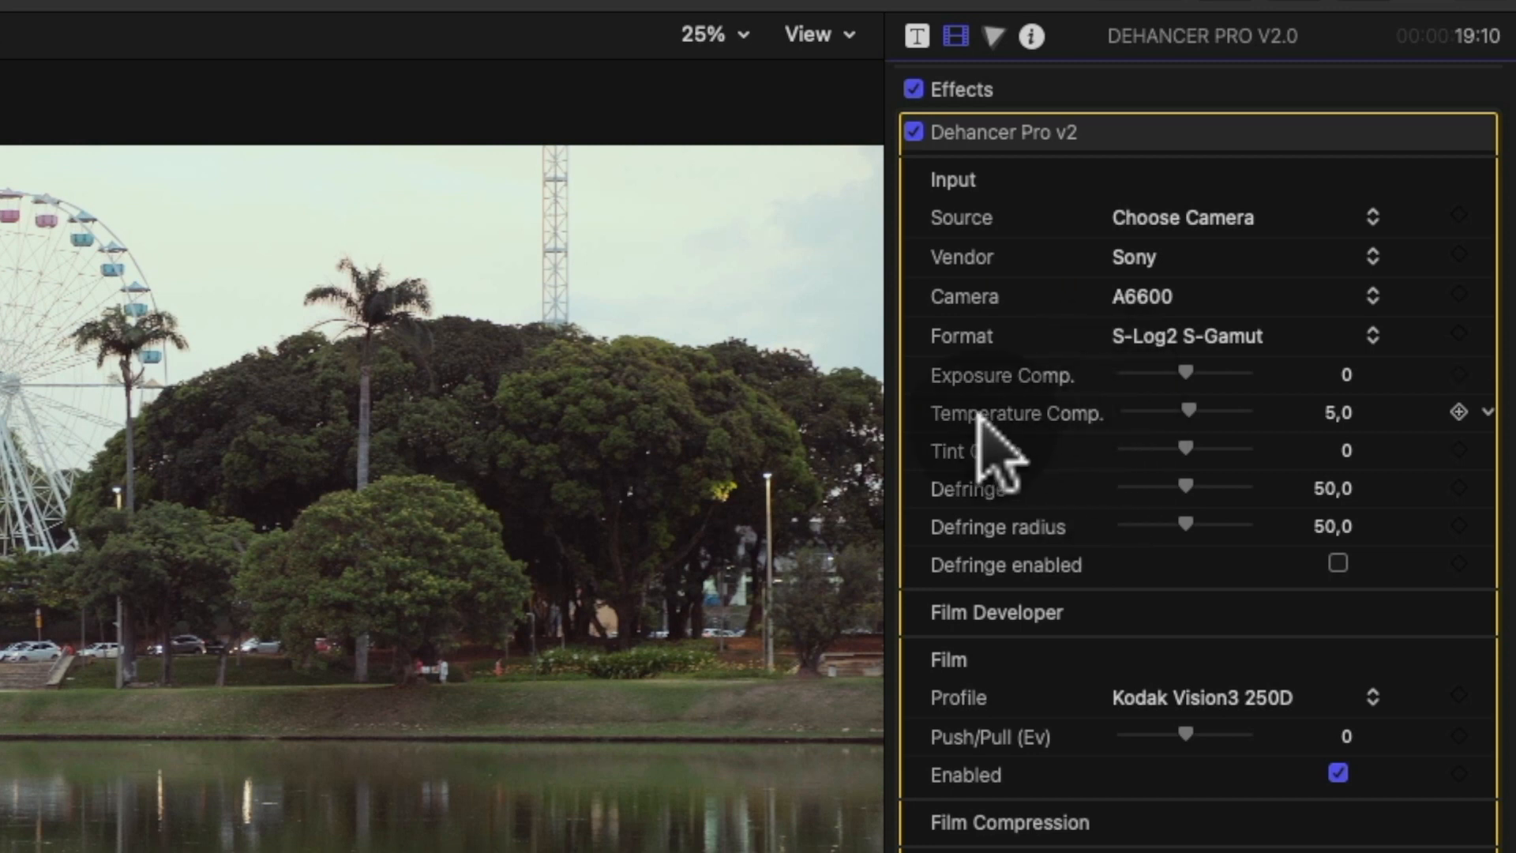
# - Set the temperature compensation to 13 and the tint compensation to -11, and try out the defringe controls
pyautogui.moveTo(1186, 409); pyautogui.dragTo(1092, 498)
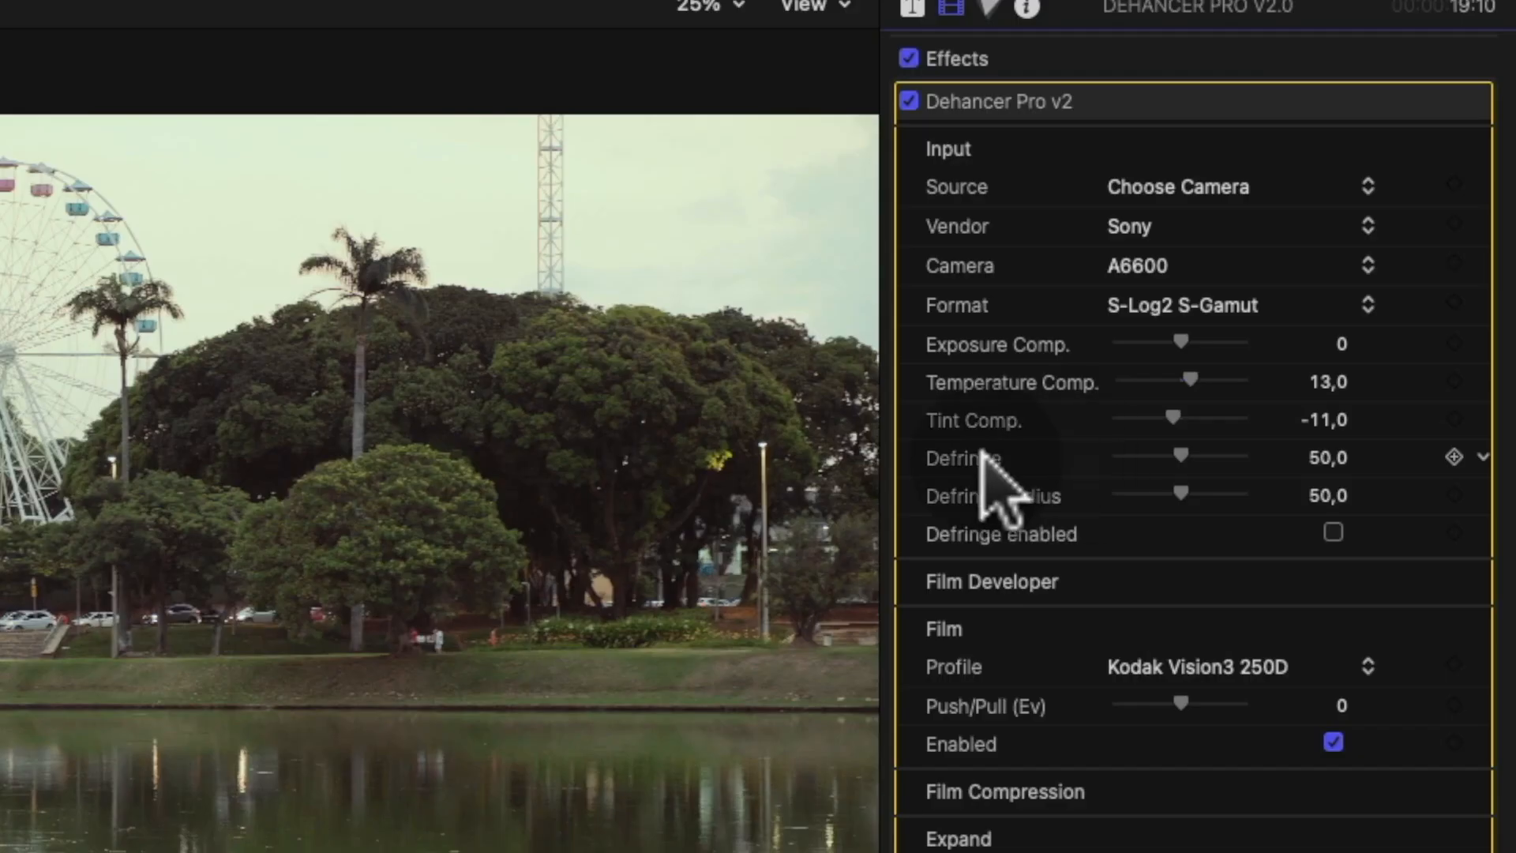
pyautogui.click(1333, 532)
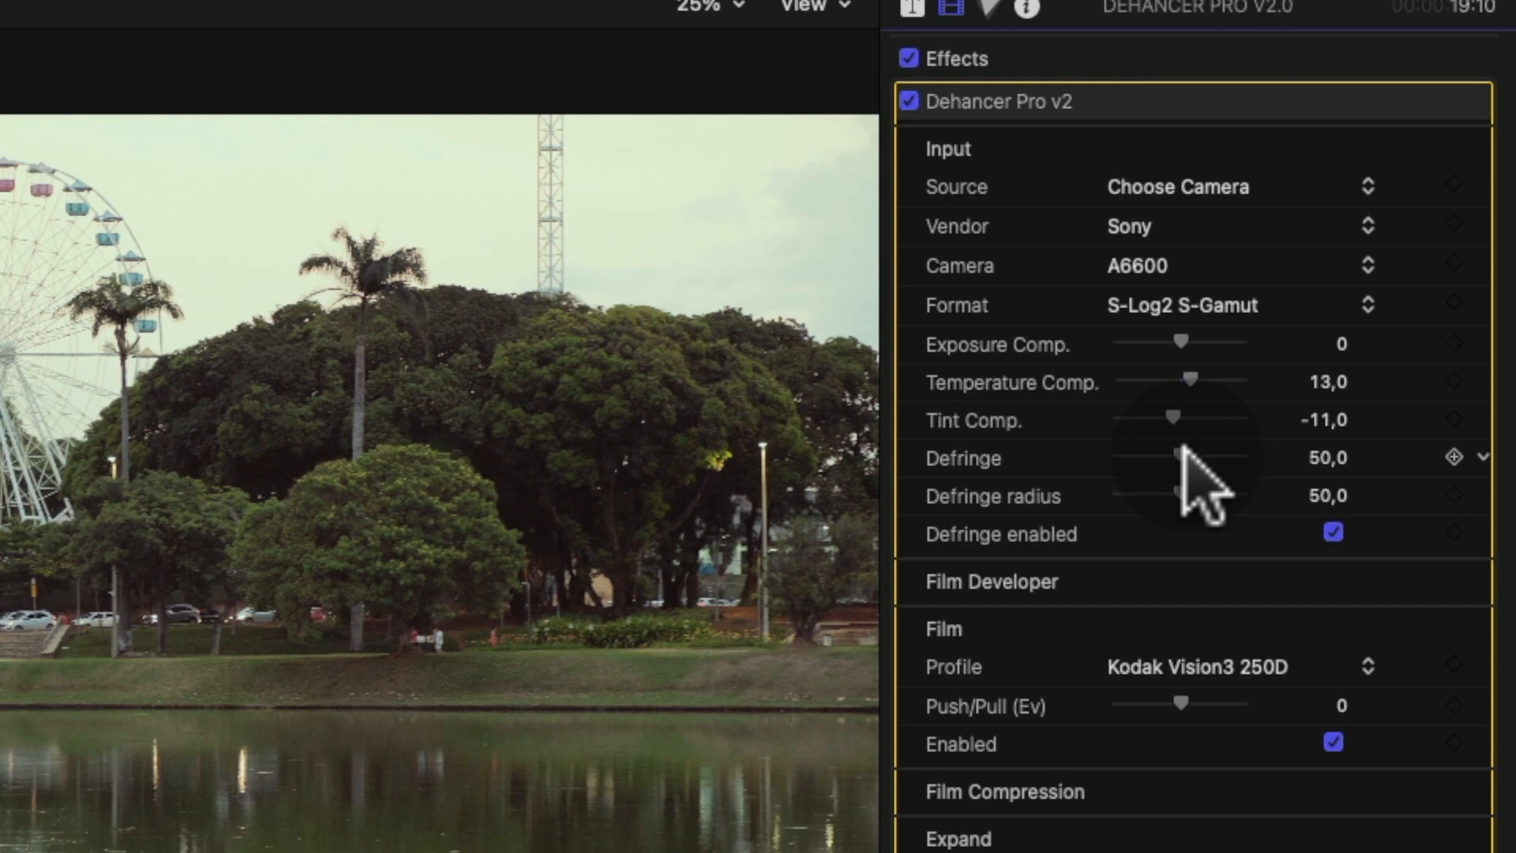
pyautogui.moveTo(1177, 444); pyautogui.dragTo(1185, 497)
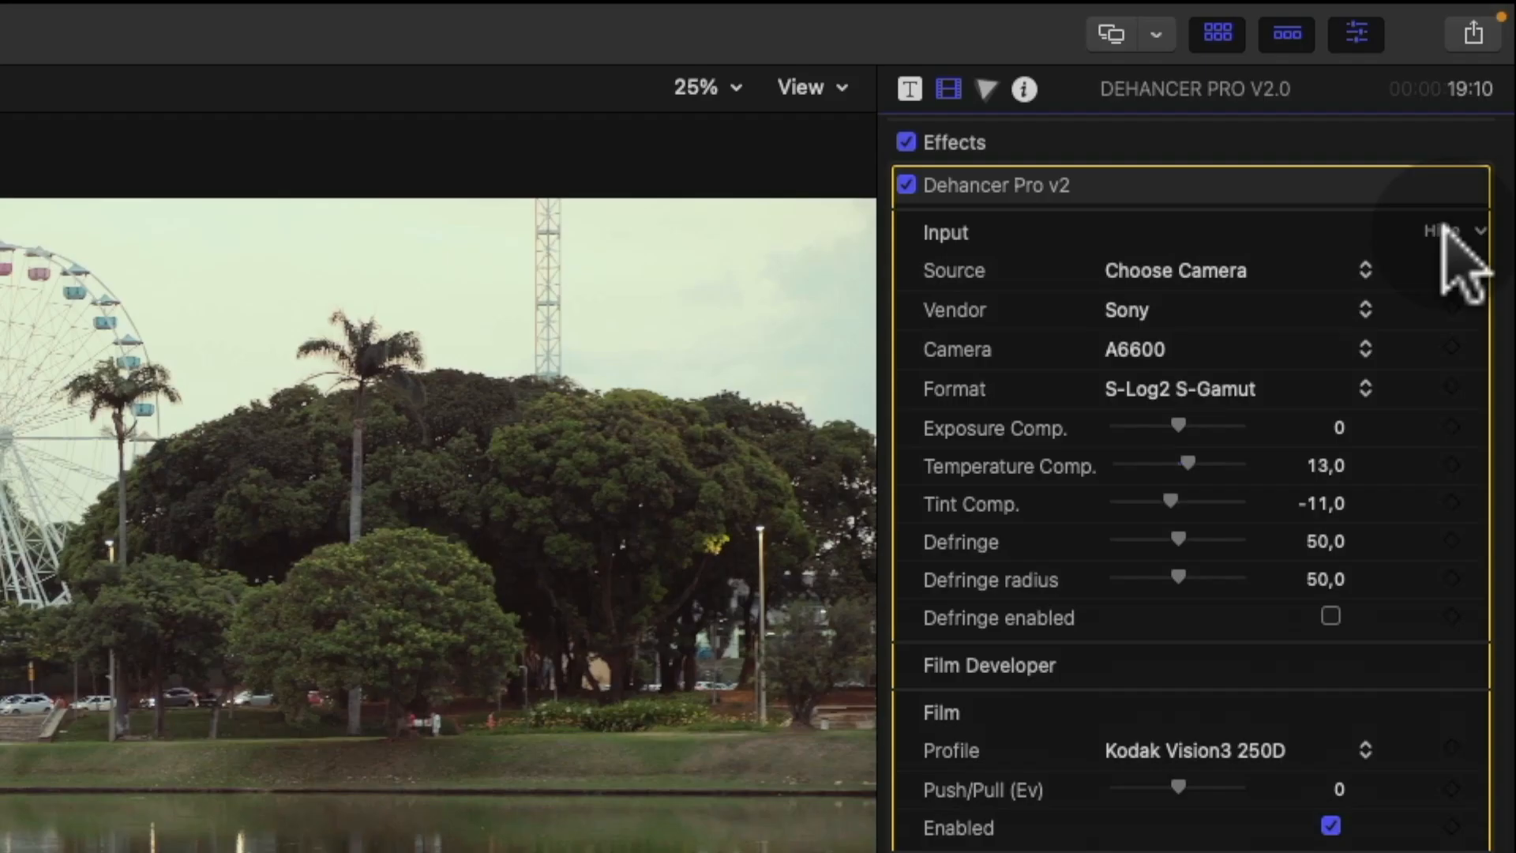
# - Collapse the Input section and expand the Film Developer parameters
pyautogui.click(1442, 229)
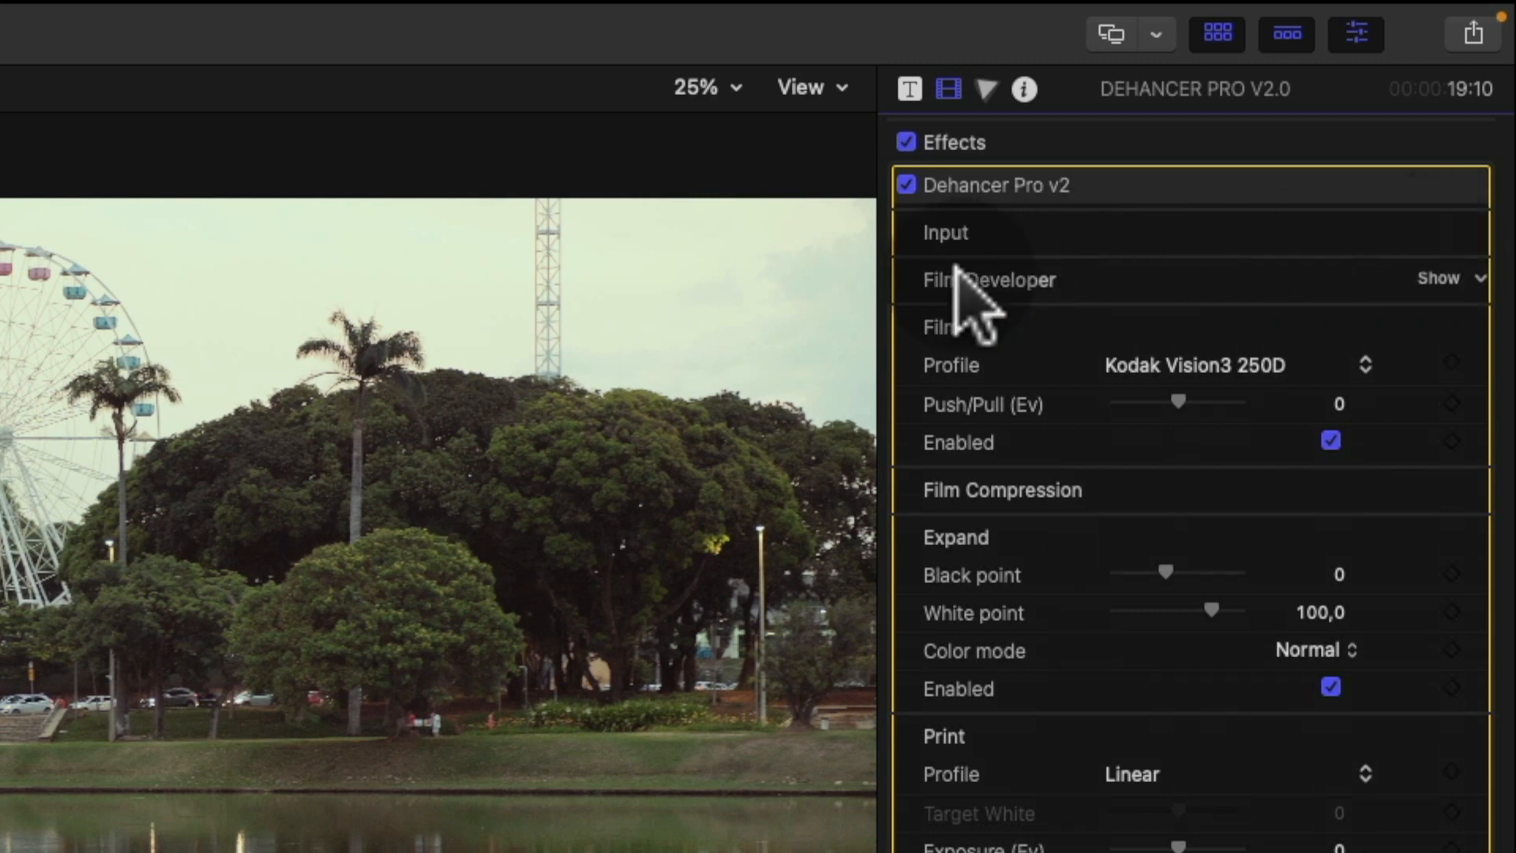
pyautogui.click(1440, 278)
pyautogui.click(1443, 279)
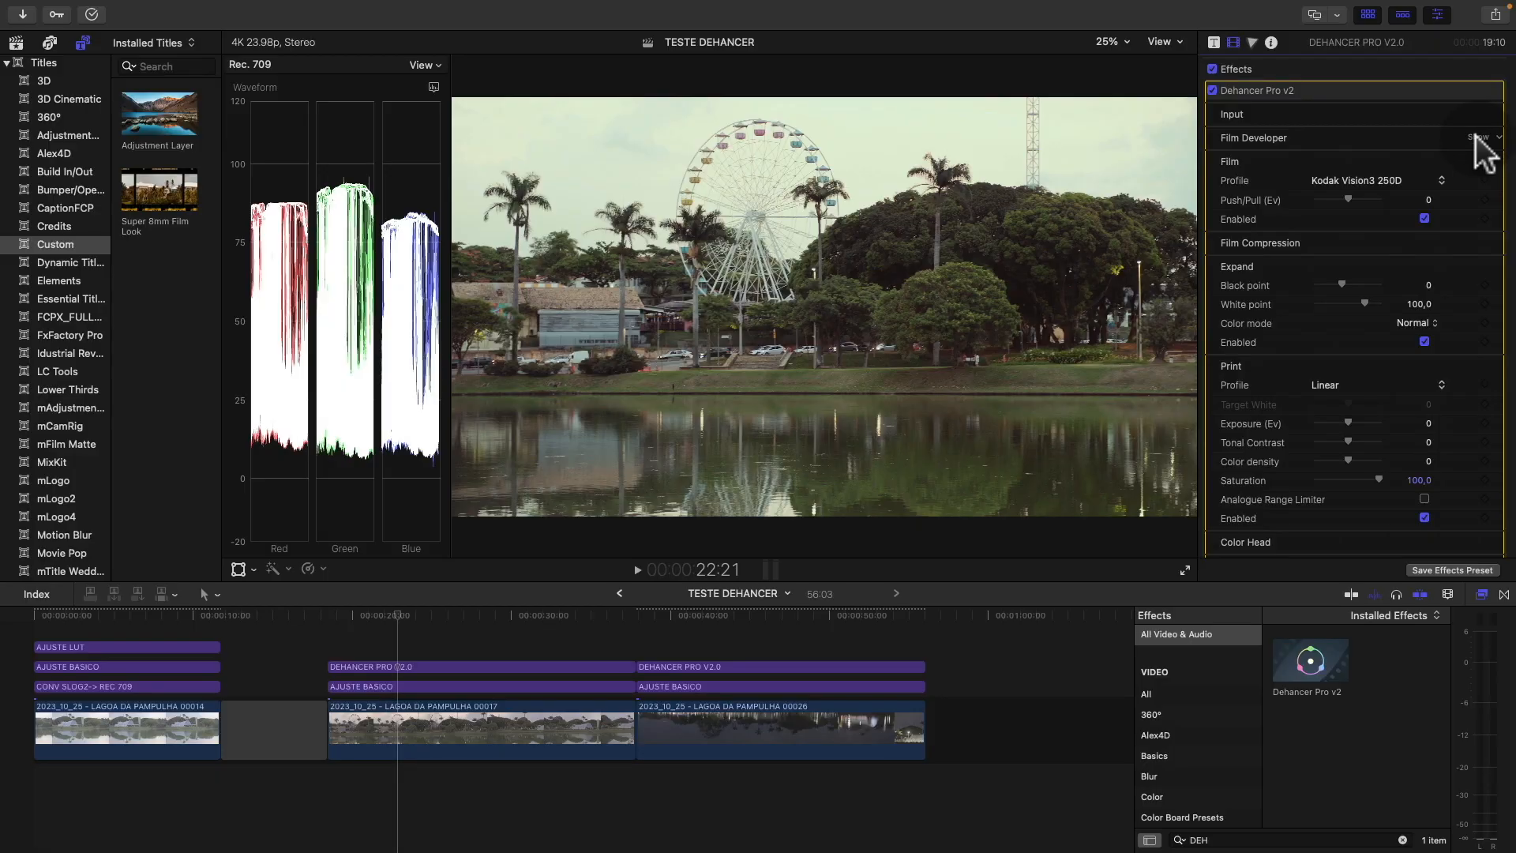
pyautogui.click(1476, 136)
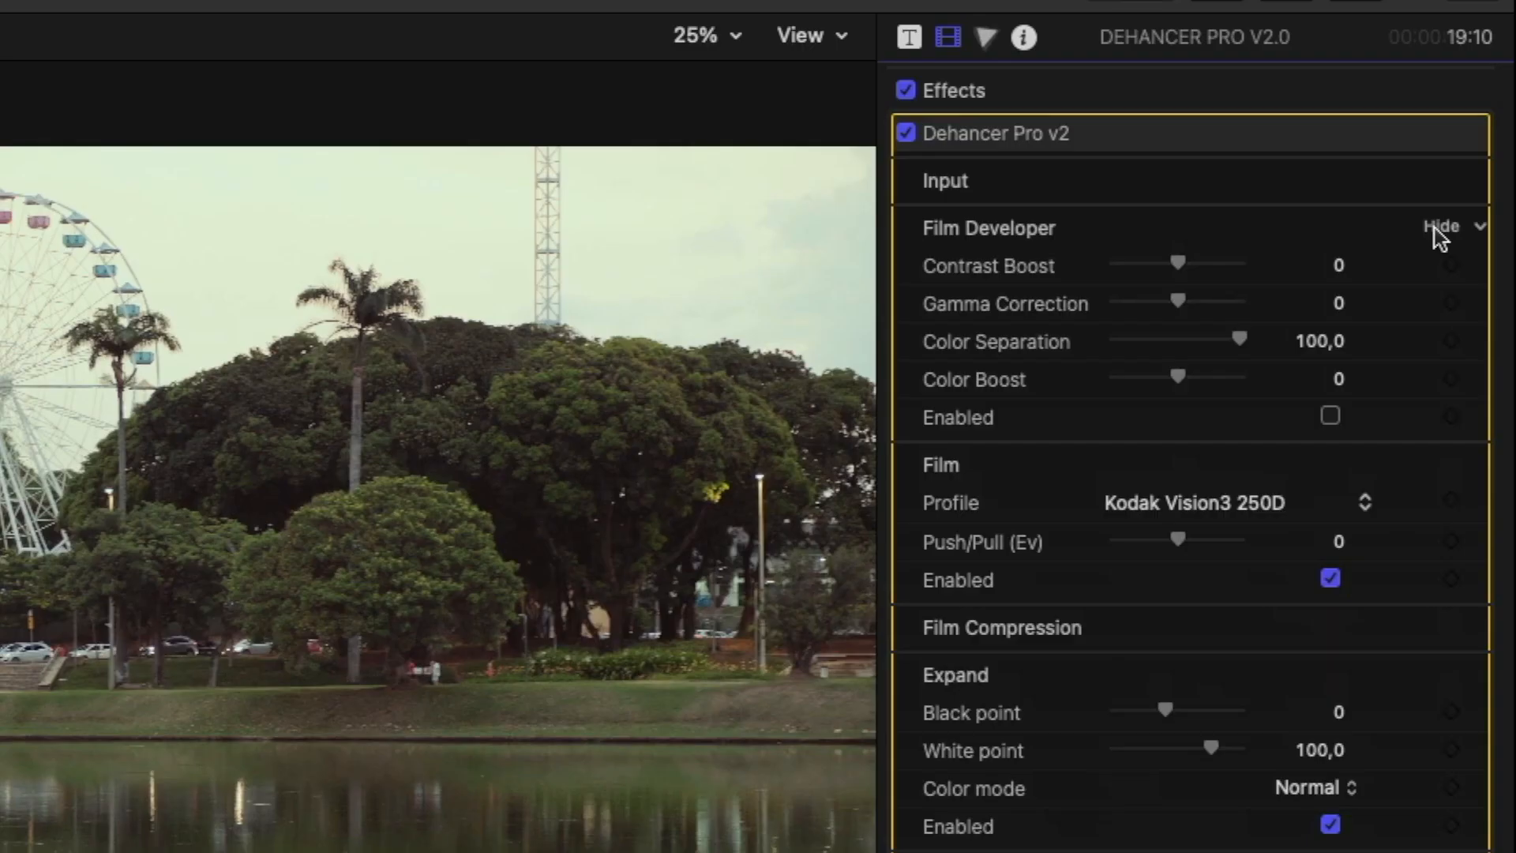
pyautogui.click(1436, 228)
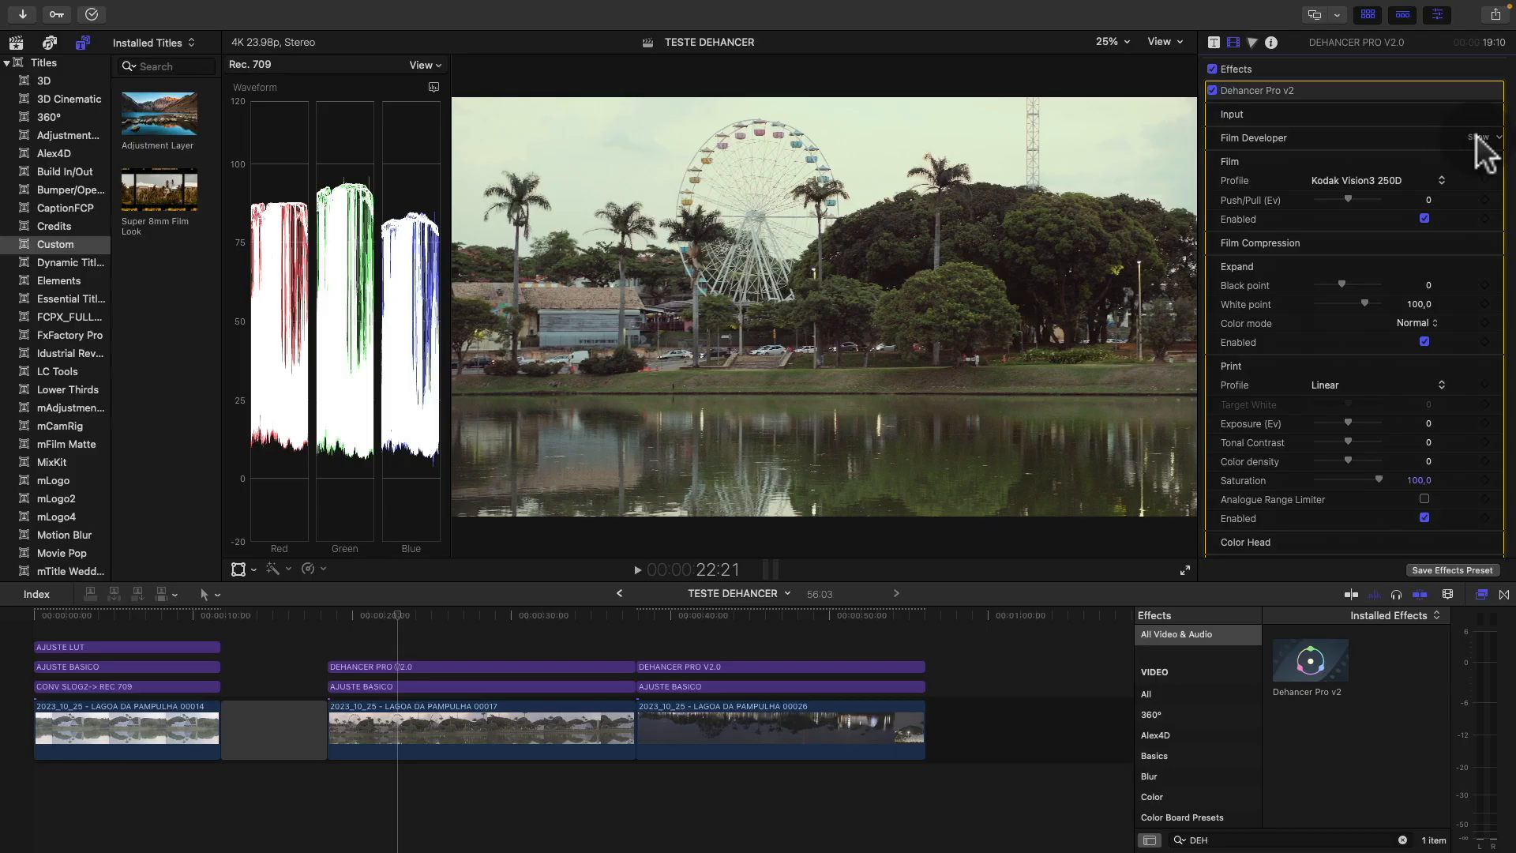
pyautogui.click(1435, 228)
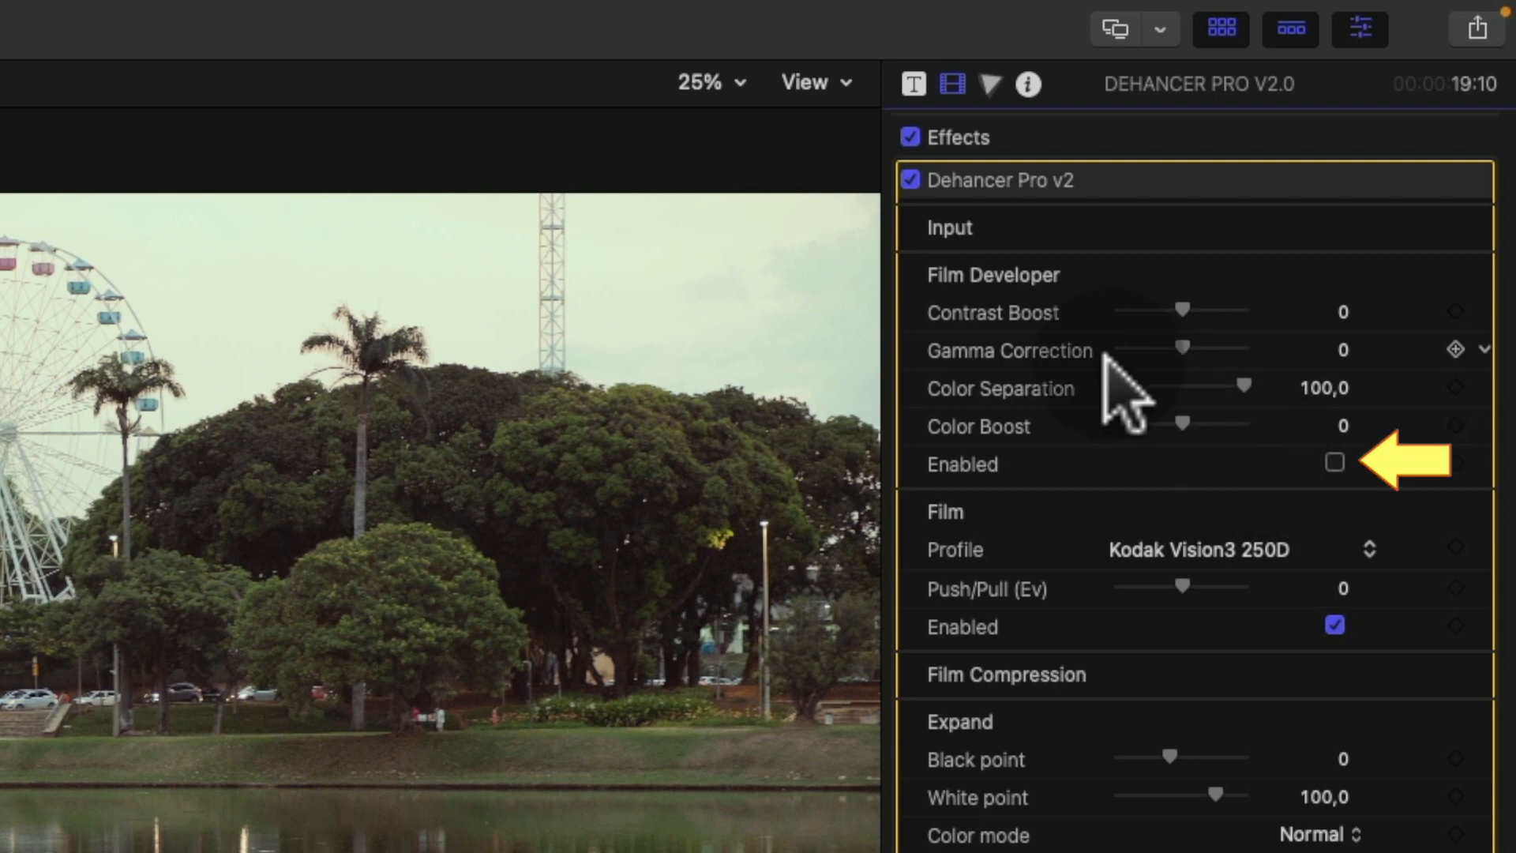
# - Enable Film Developer and set its contrast boost to 27, gamma correction to -13 and color boost to 11
pyautogui.click(1334, 463)
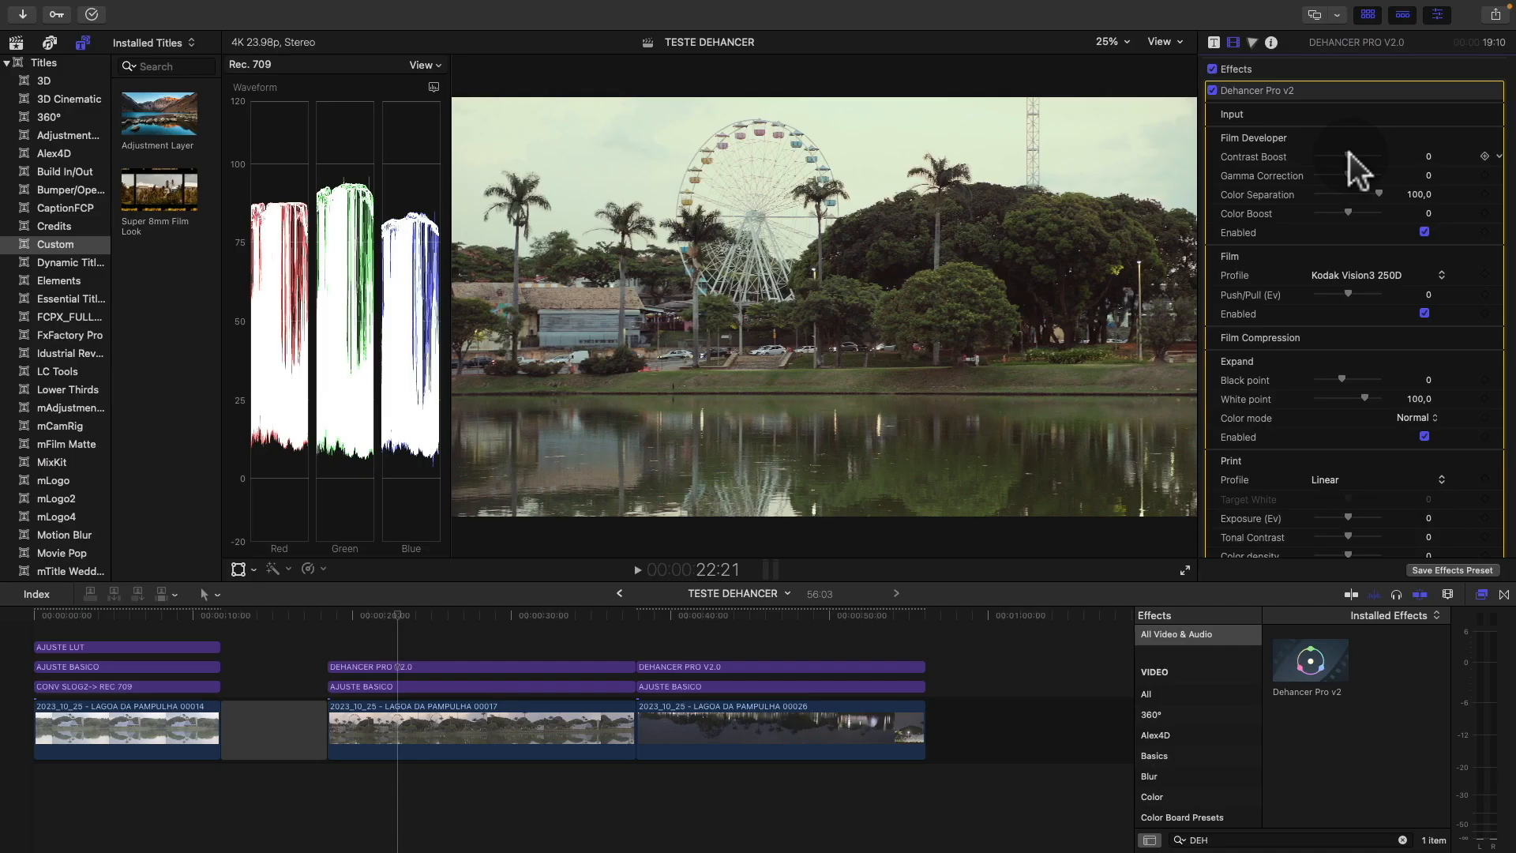
pyautogui.moveTo(1185, 306); pyautogui.dragTo(1183, 306)
pyautogui.moveTo(1345, 155); pyautogui.dragTo(1353, 216)
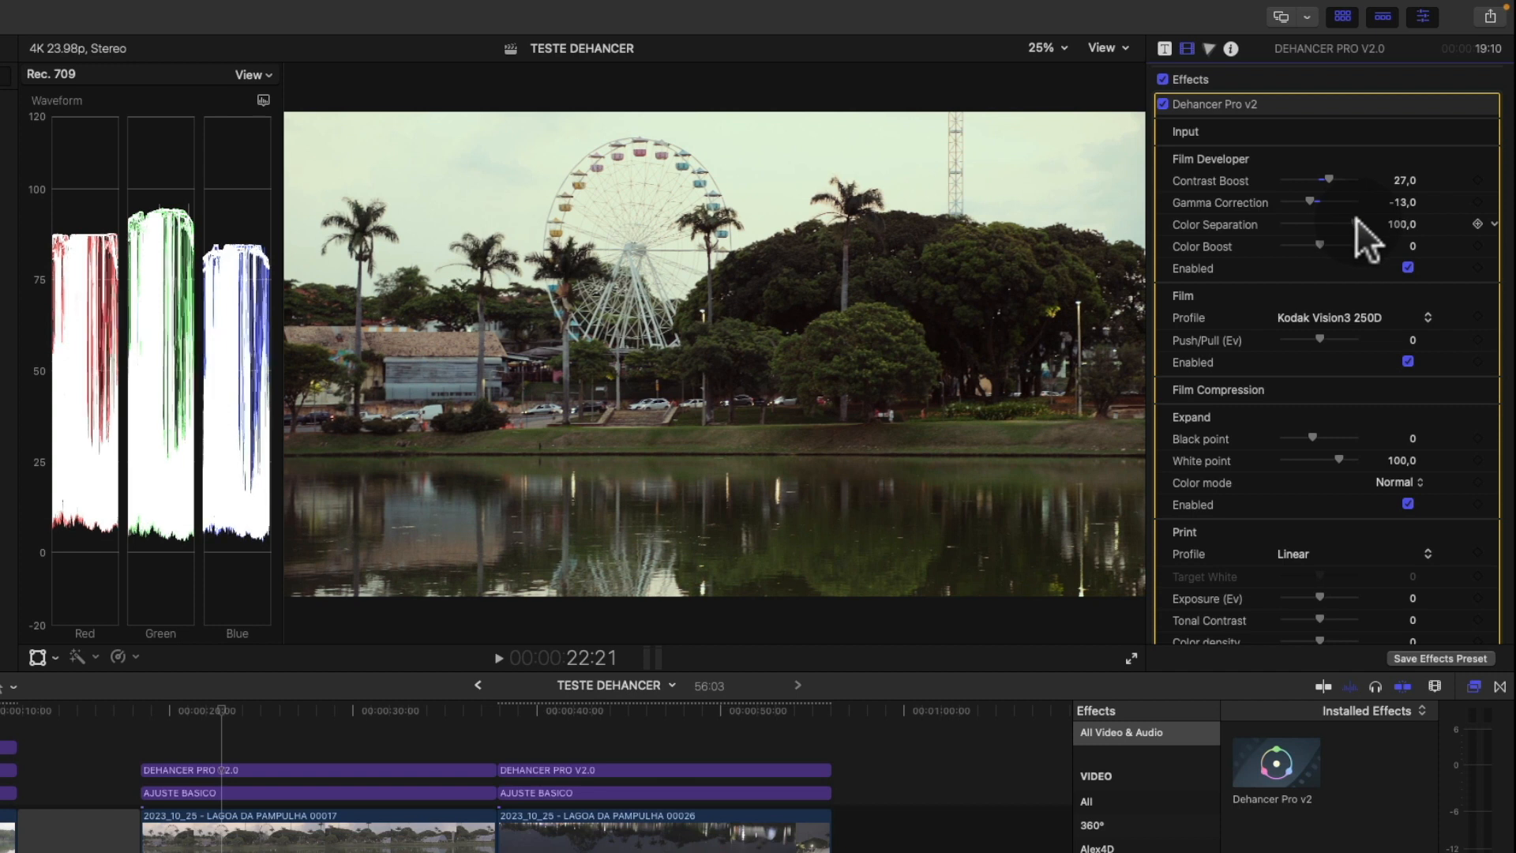
pyautogui.click(1324, 247)
pyautogui.moveTo(1329, 239)
pyautogui.mouseDown()
pyautogui.moveTo(1306, 239)
pyautogui.moveTo(1324, 239)
pyautogui.mouseUp()
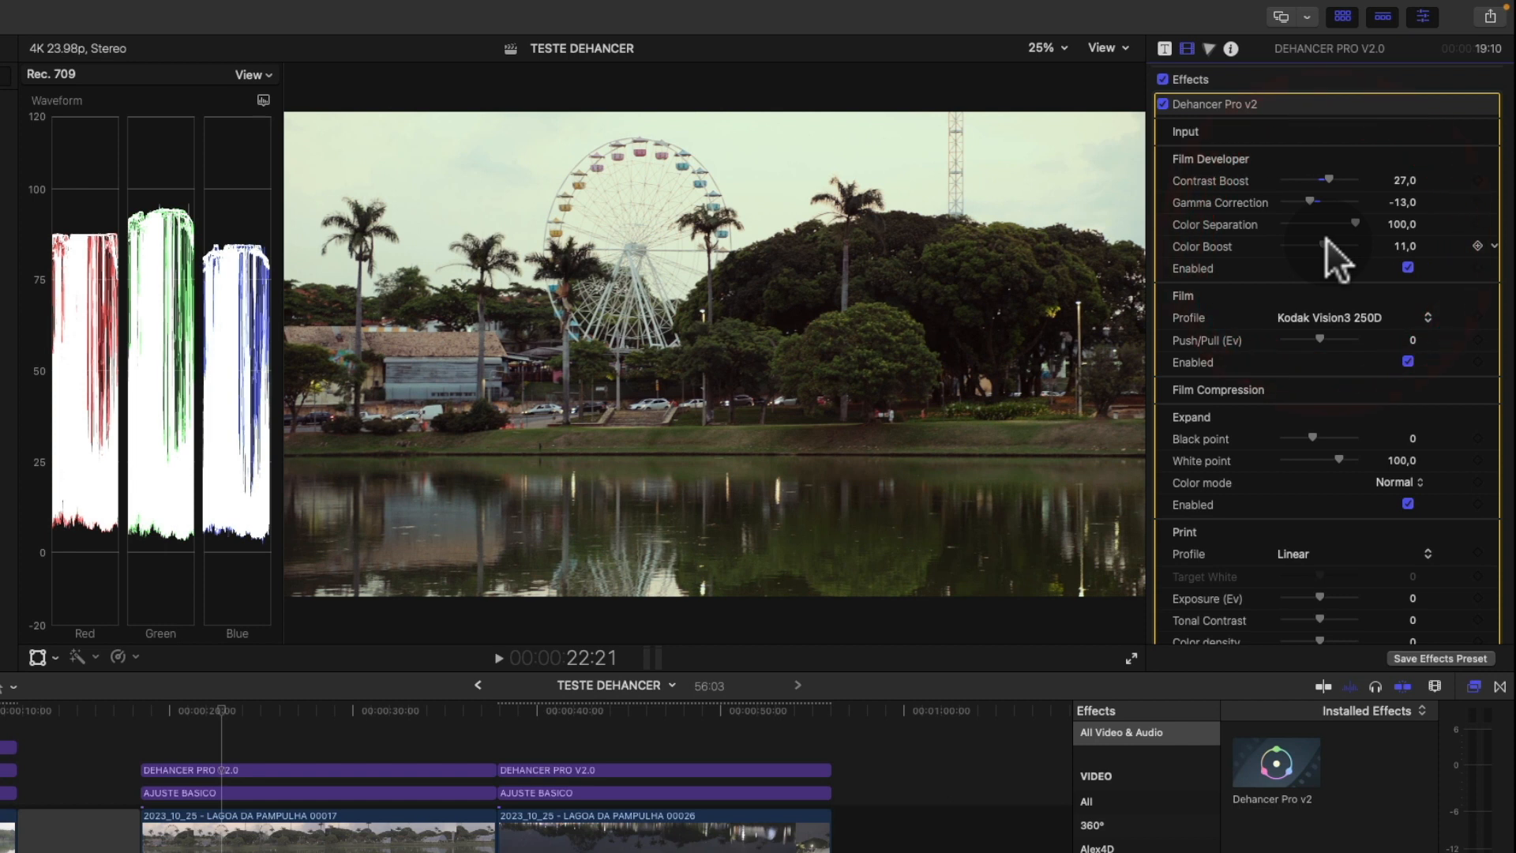
# - Switch Film Developer off and on repeatedly to compare the picture, leave it enabled and collapse its section
pyautogui.click(1407, 267)
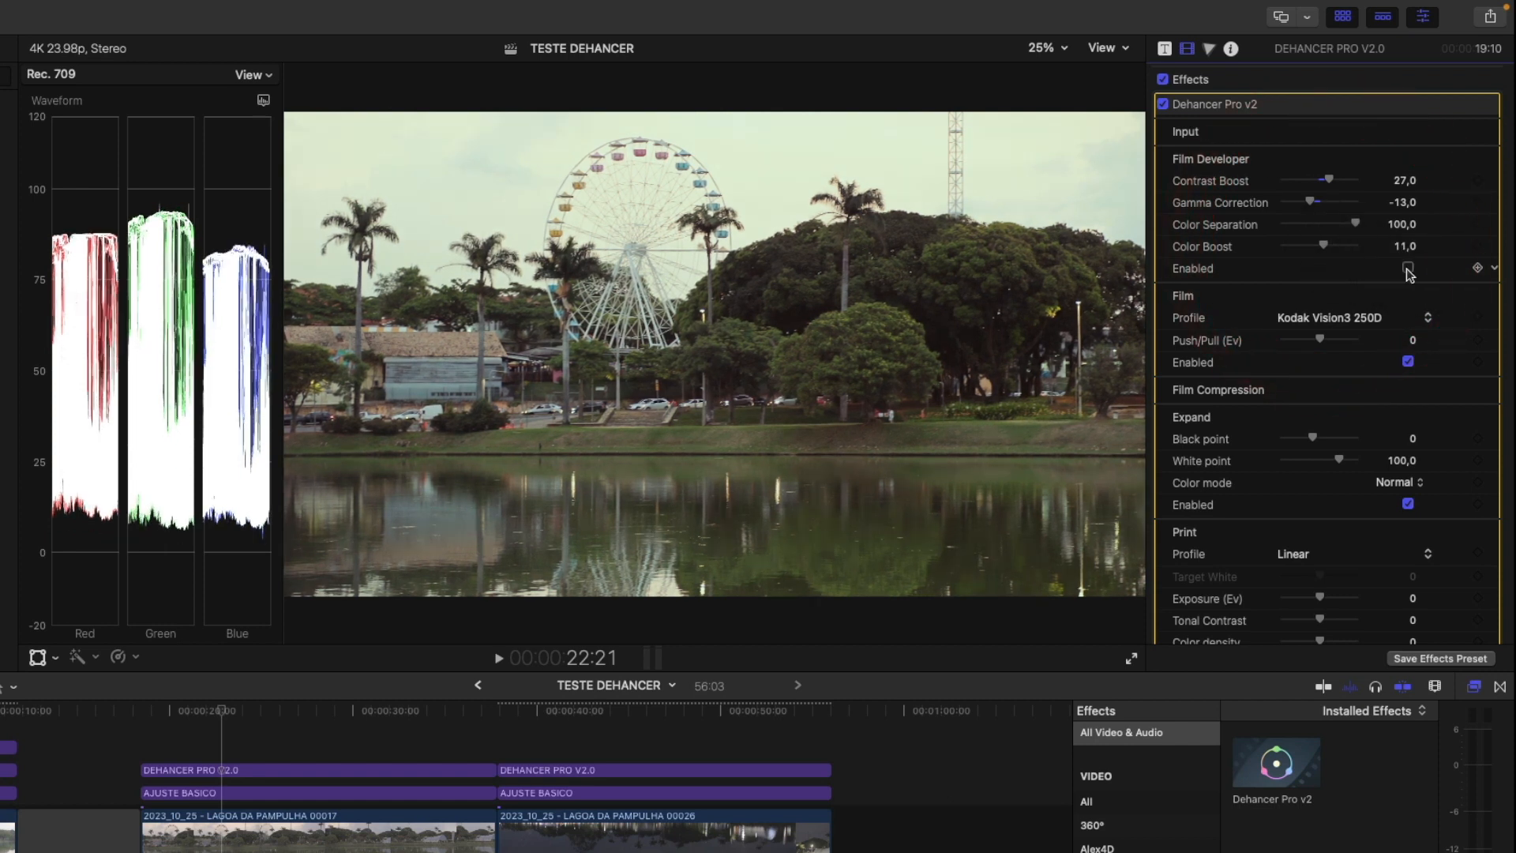
pyautogui.click(1407, 269)
pyautogui.click(1407, 268)
pyautogui.click(1407, 267)
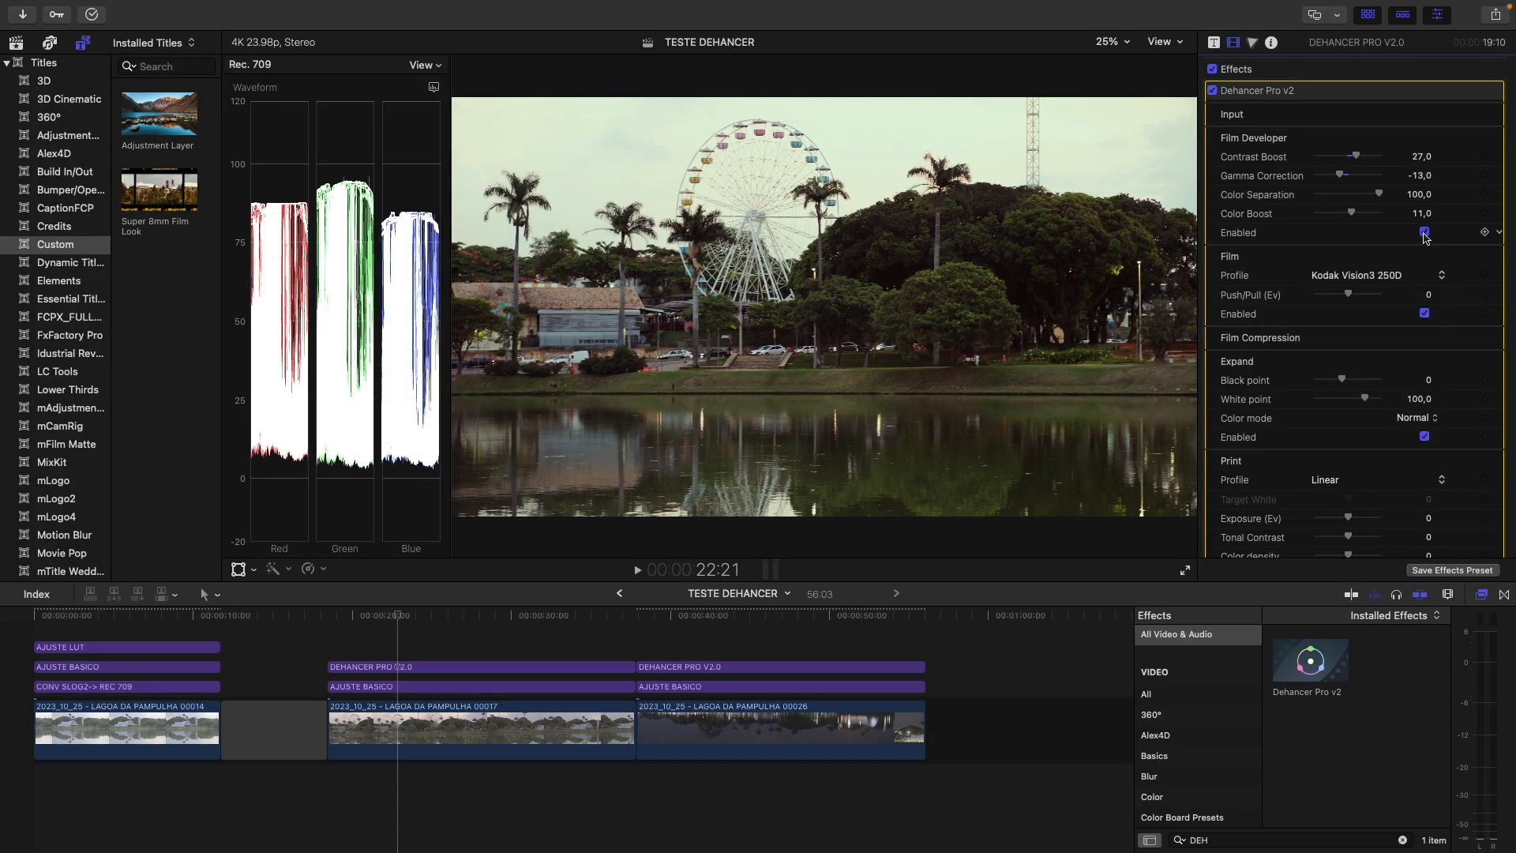
pyautogui.click(1408, 268)
pyautogui.click(1407, 268)
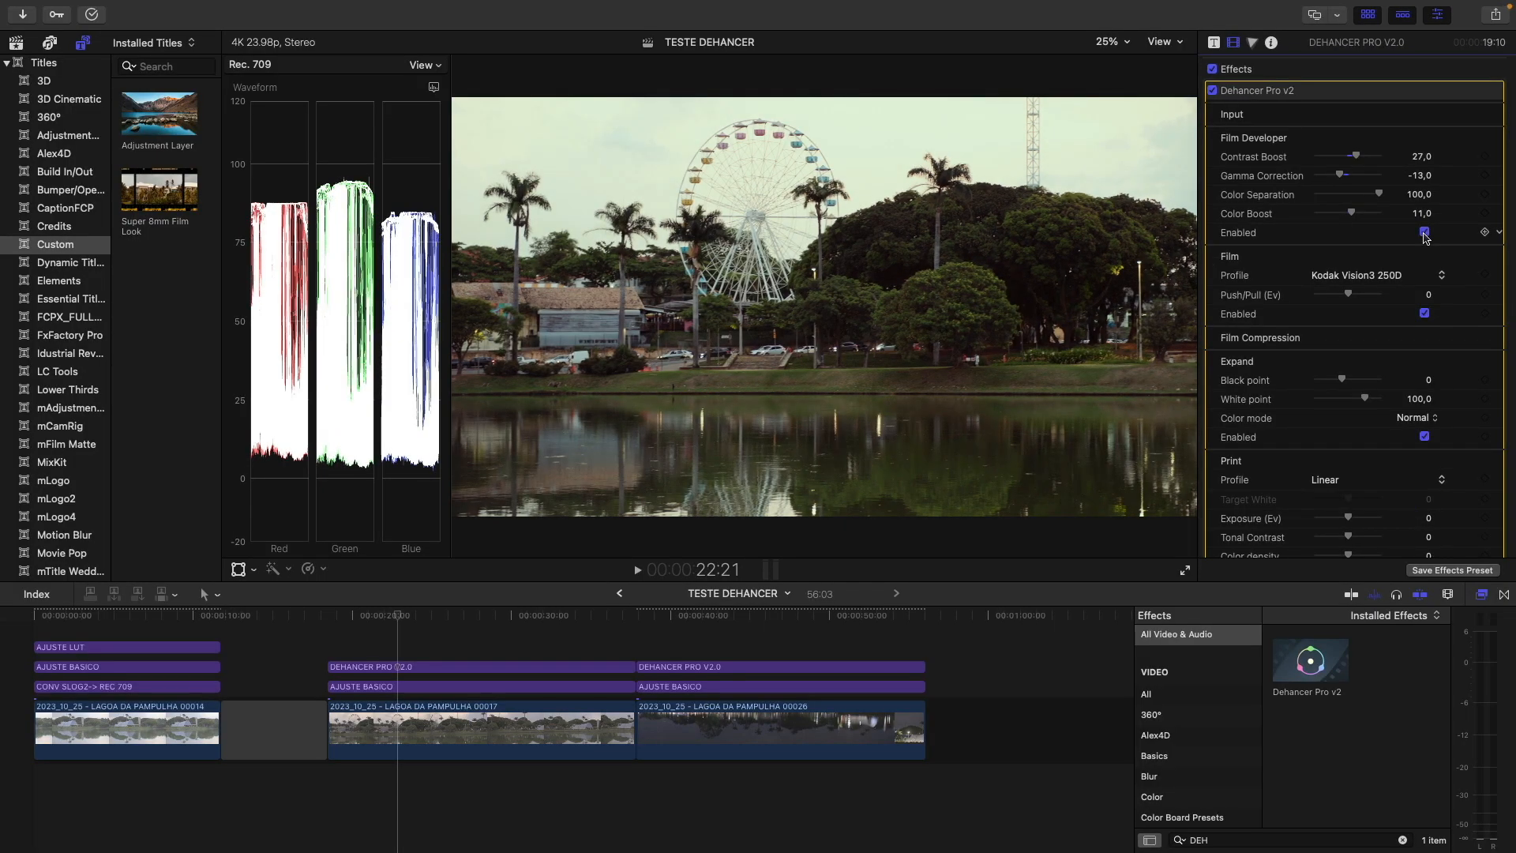
pyautogui.click(1425, 232)
pyautogui.click(1425, 232)
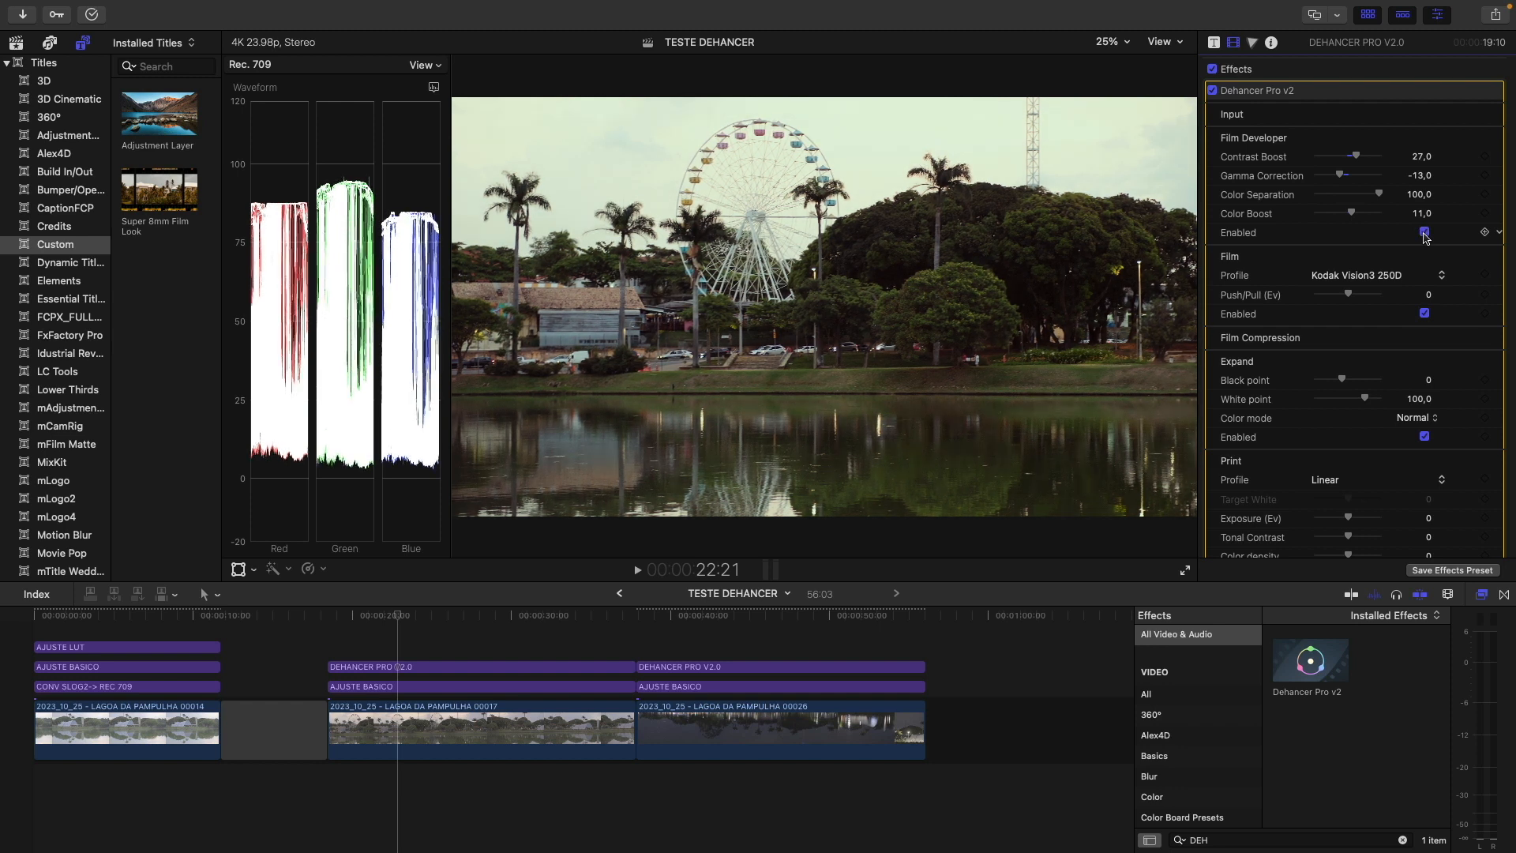
pyautogui.click(1478, 136)
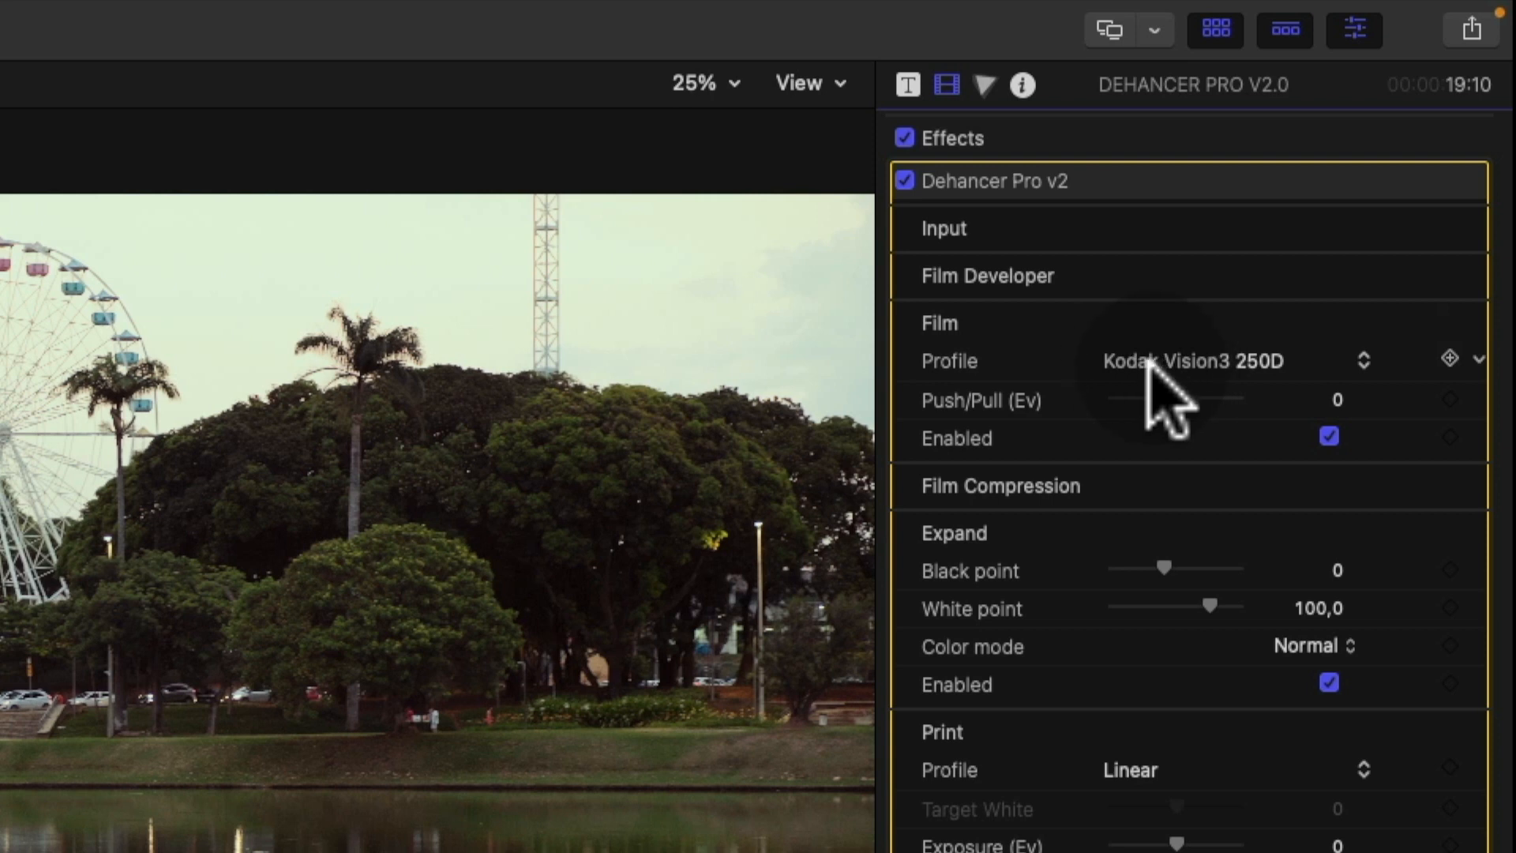
# - Try the Agfa Agfacolor 100 and Cinestill 800T film profiles on the lake shot
pyautogui.click(1202, 359)
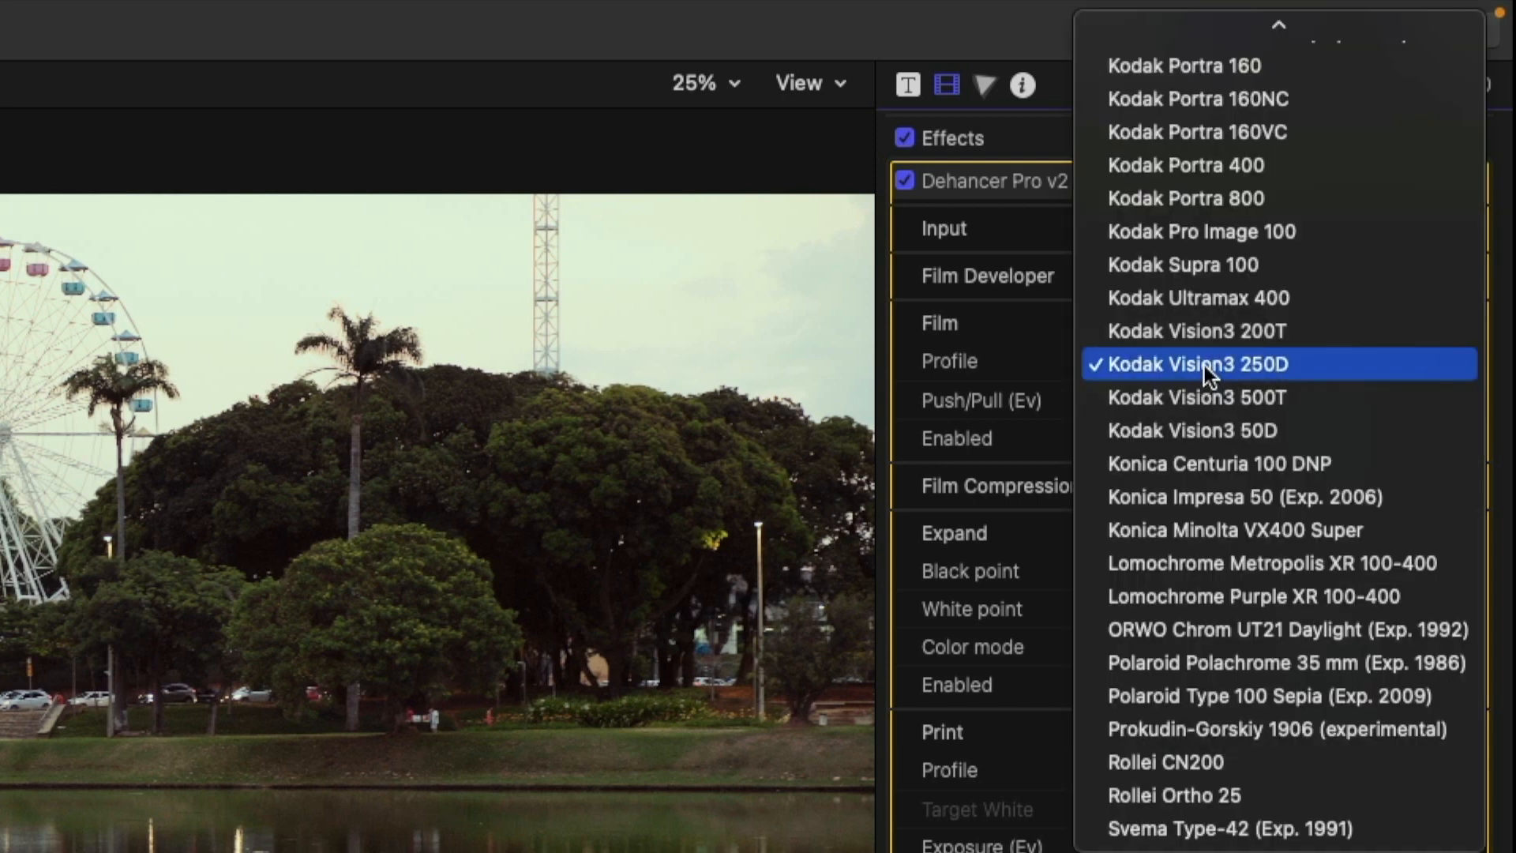
pyautogui.scroll(15, 1205, 366)
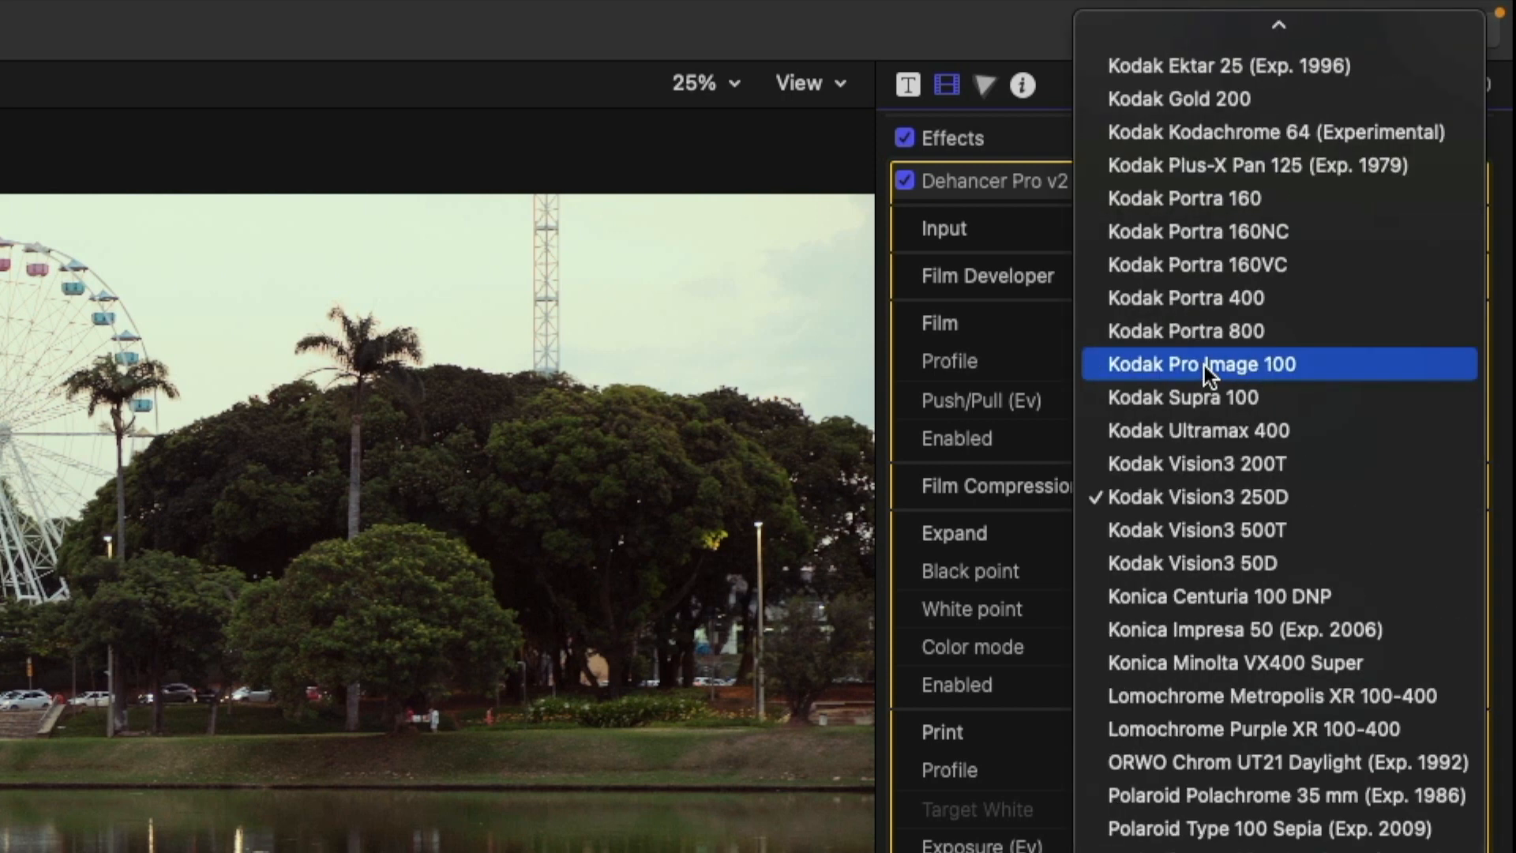
pyautogui.scroll(5, 1204, 367)
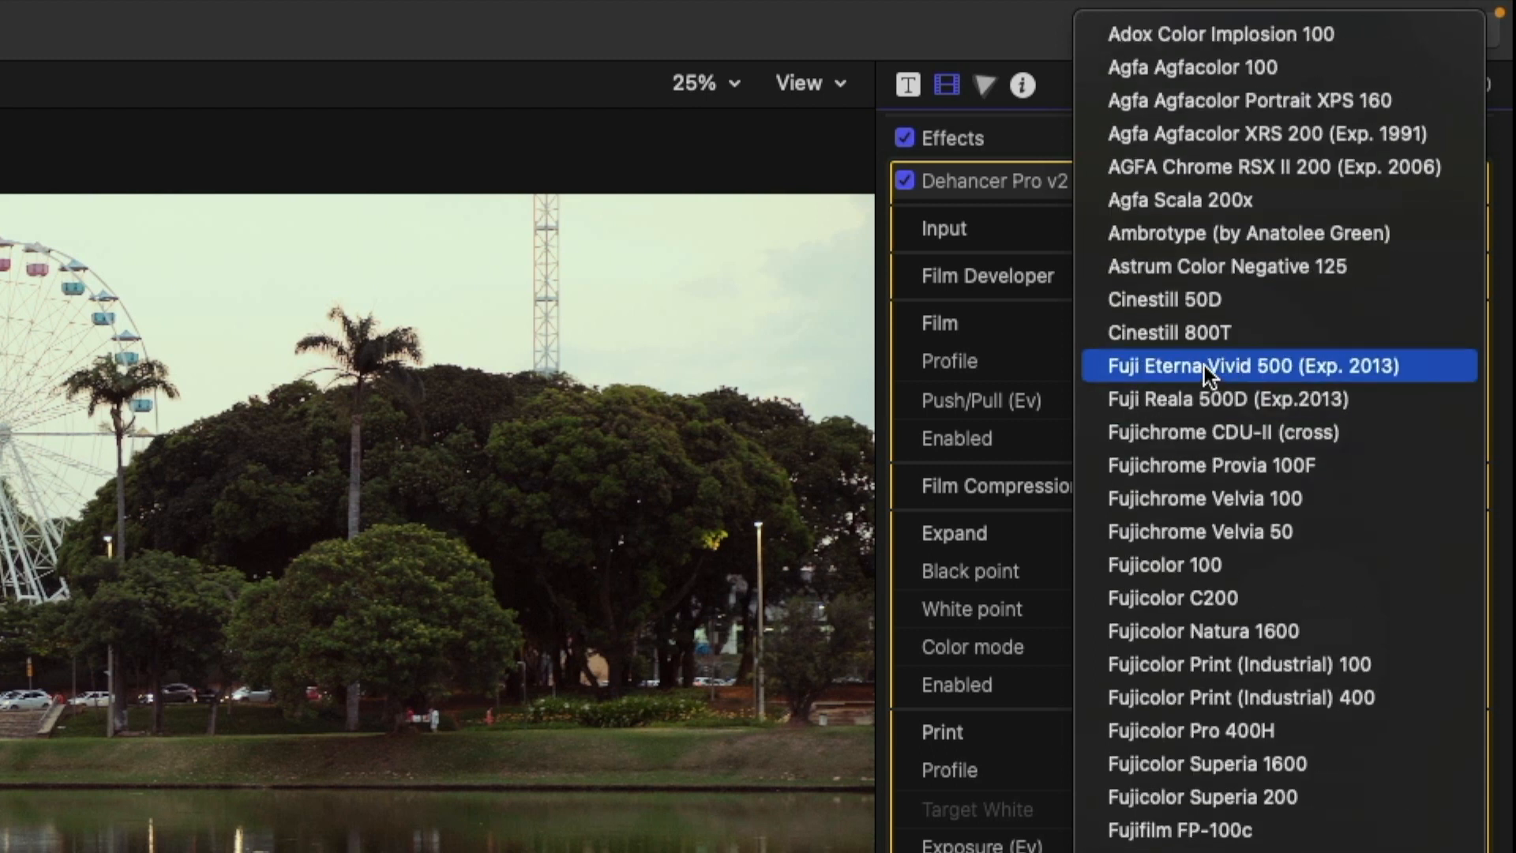
pyautogui.click(1153, 67)
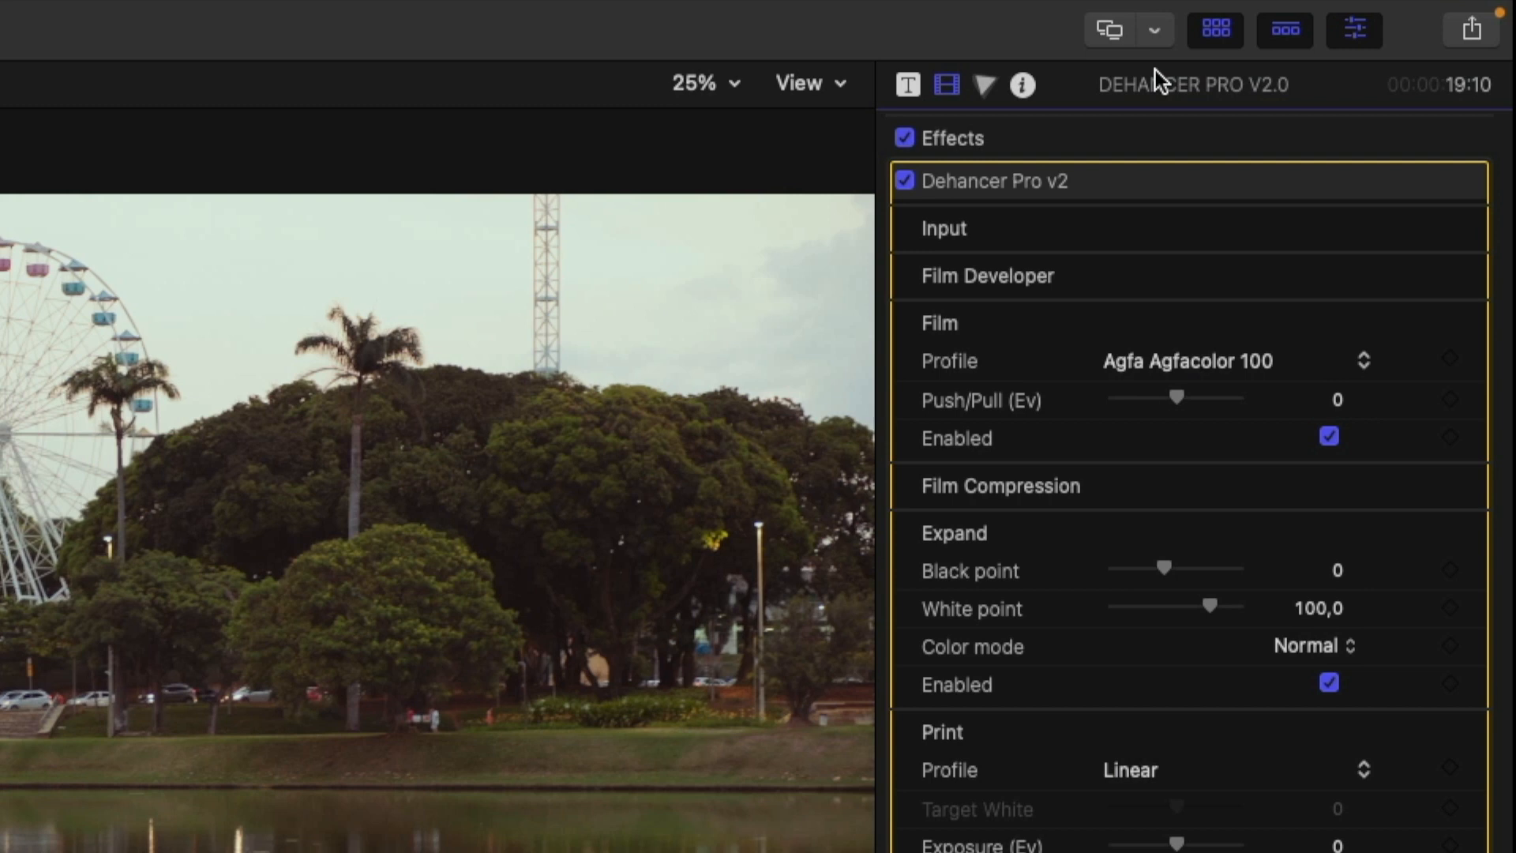
pyautogui.click(1185, 364)
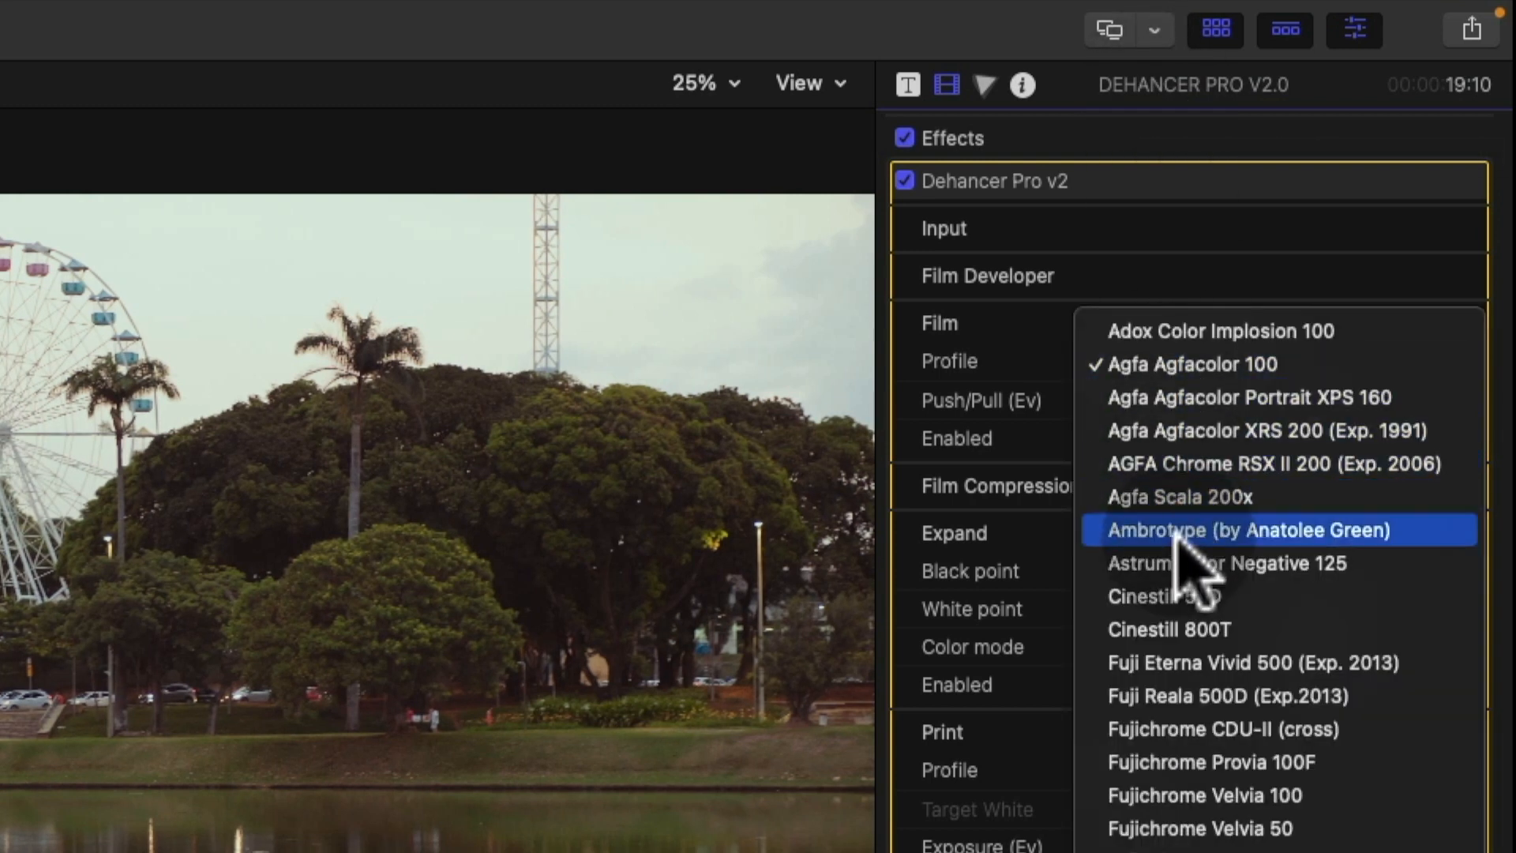
pyautogui.click(1176, 626)
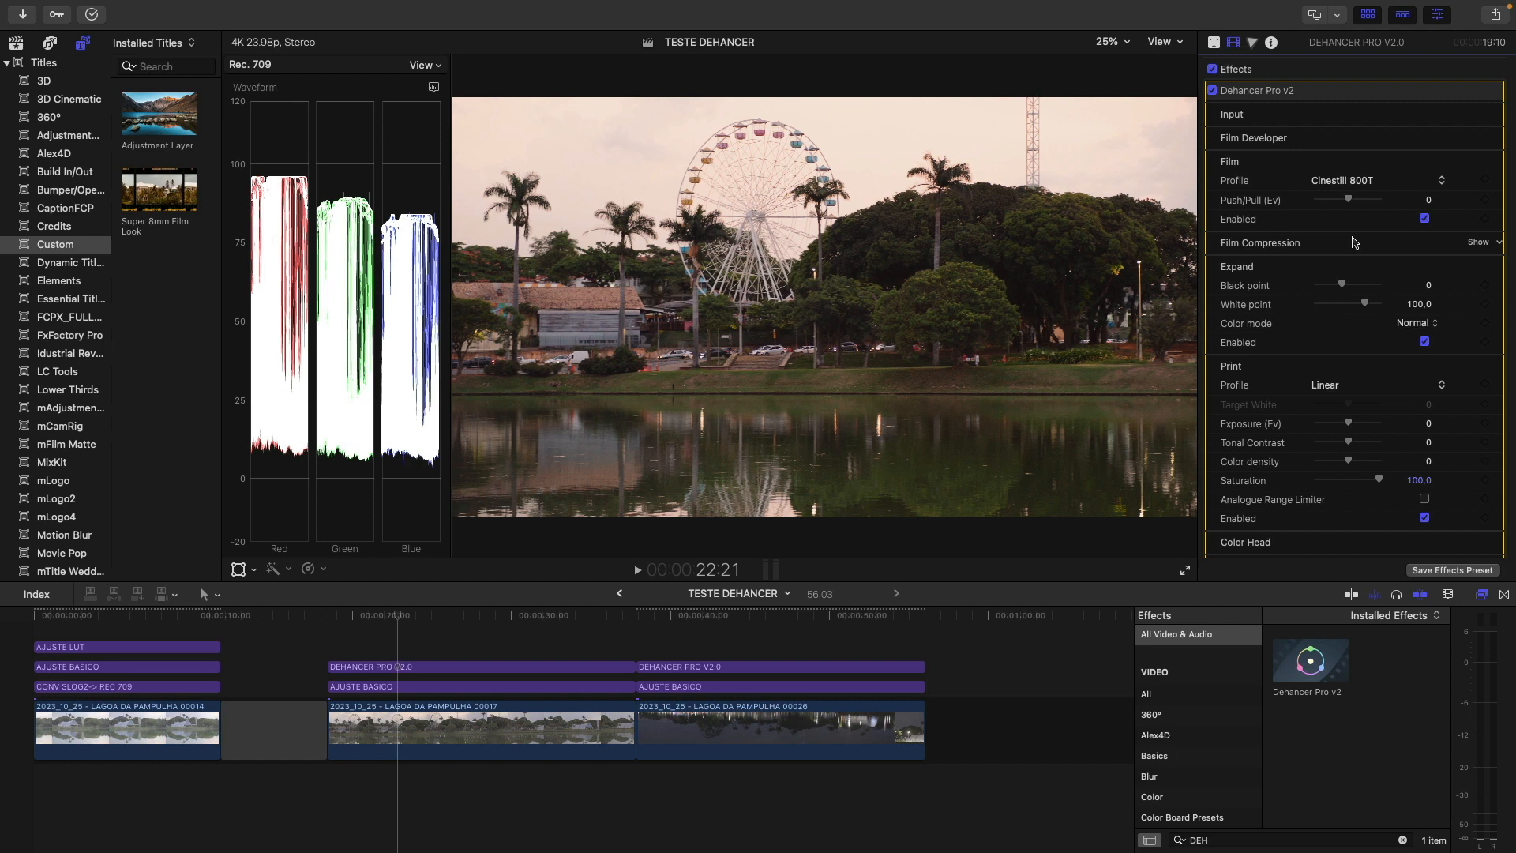
# - Set the film profile to Fujicolor C200
pyautogui.click(1357, 178)
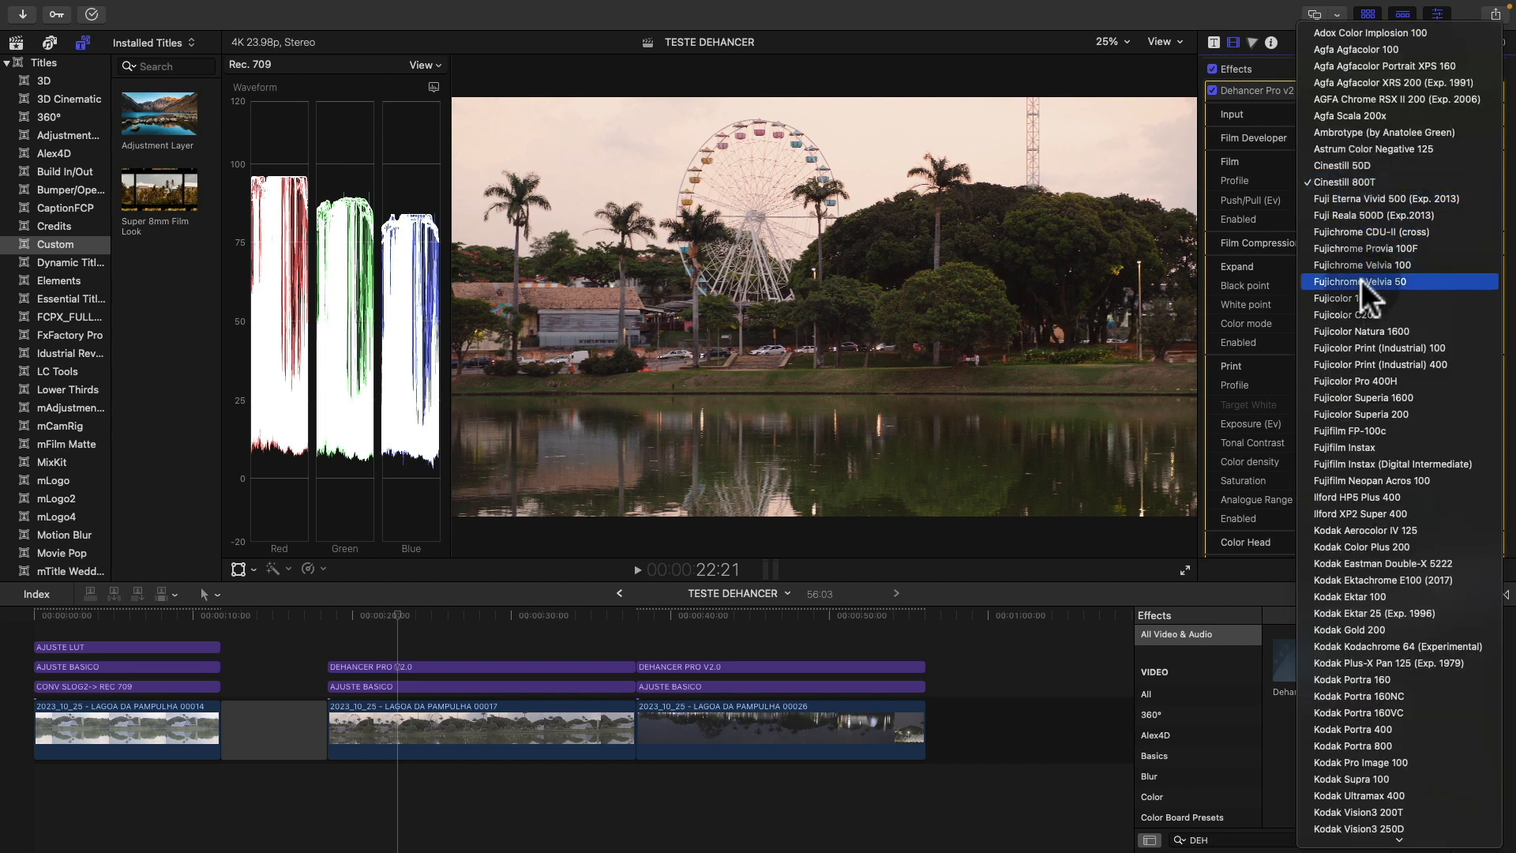
pyautogui.click(1360, 314)
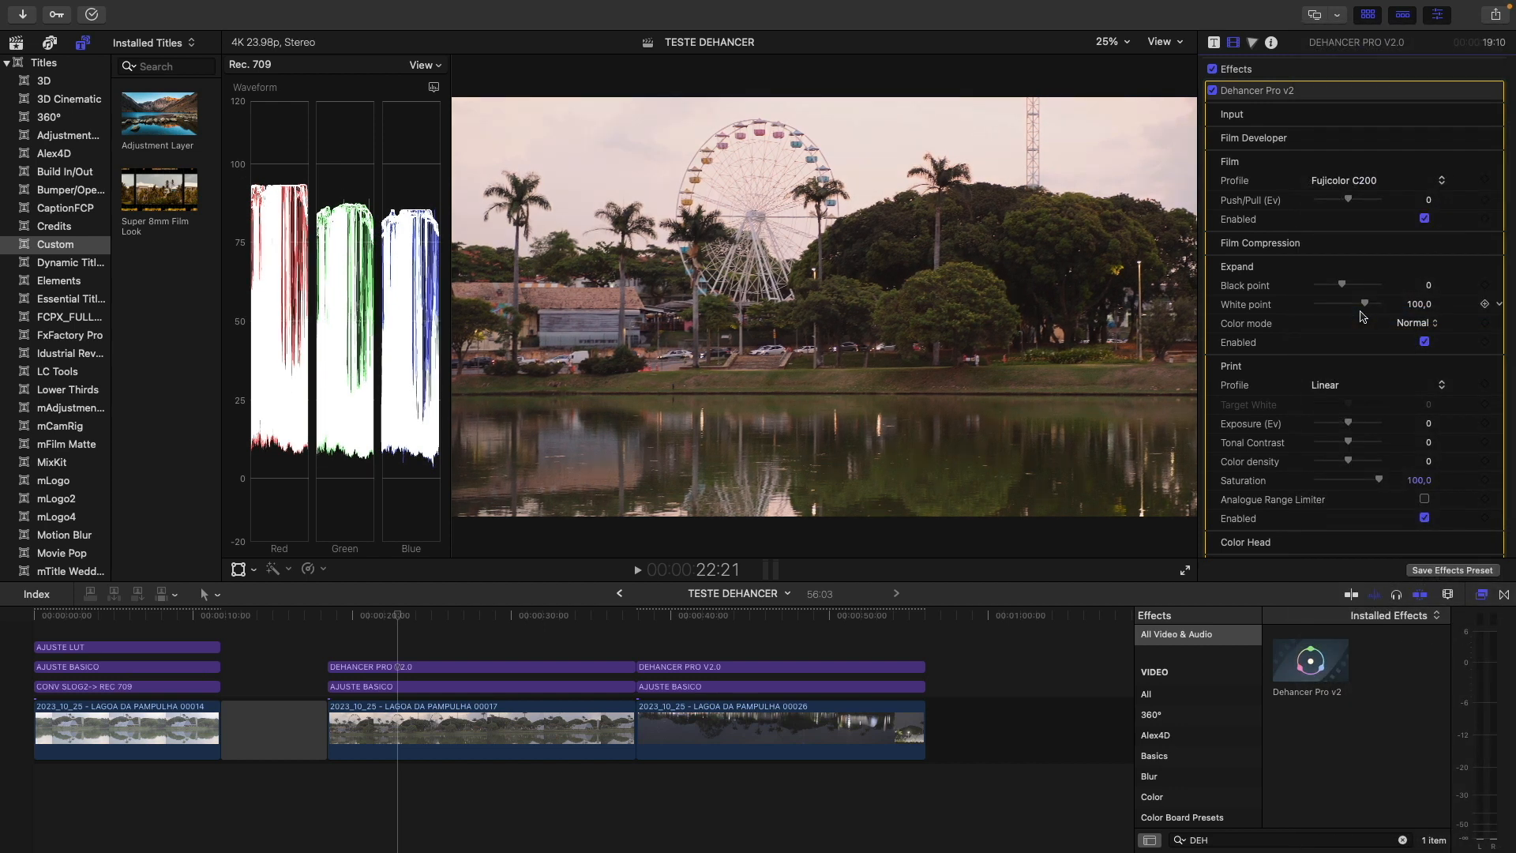
# - Try the Kodak Gold 200, Lomochrome Metropolis XR 100-400, Rollei CN200 and Polaroid Polachrome 35 mm film profiles on the lake shot
pyautogui.click(1354, 180)
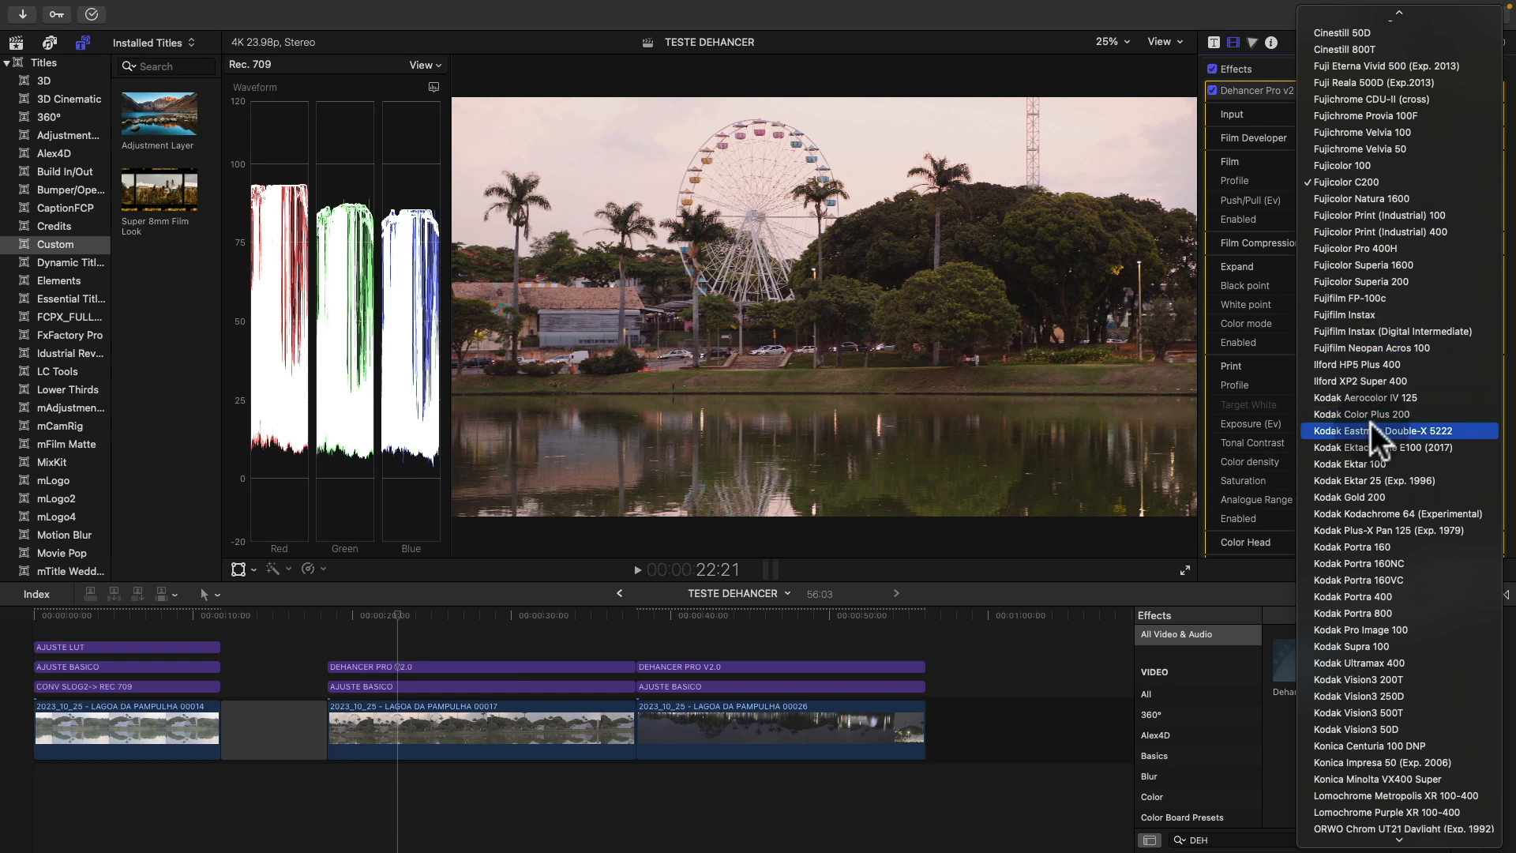
pyautogui.click(1371, 491)
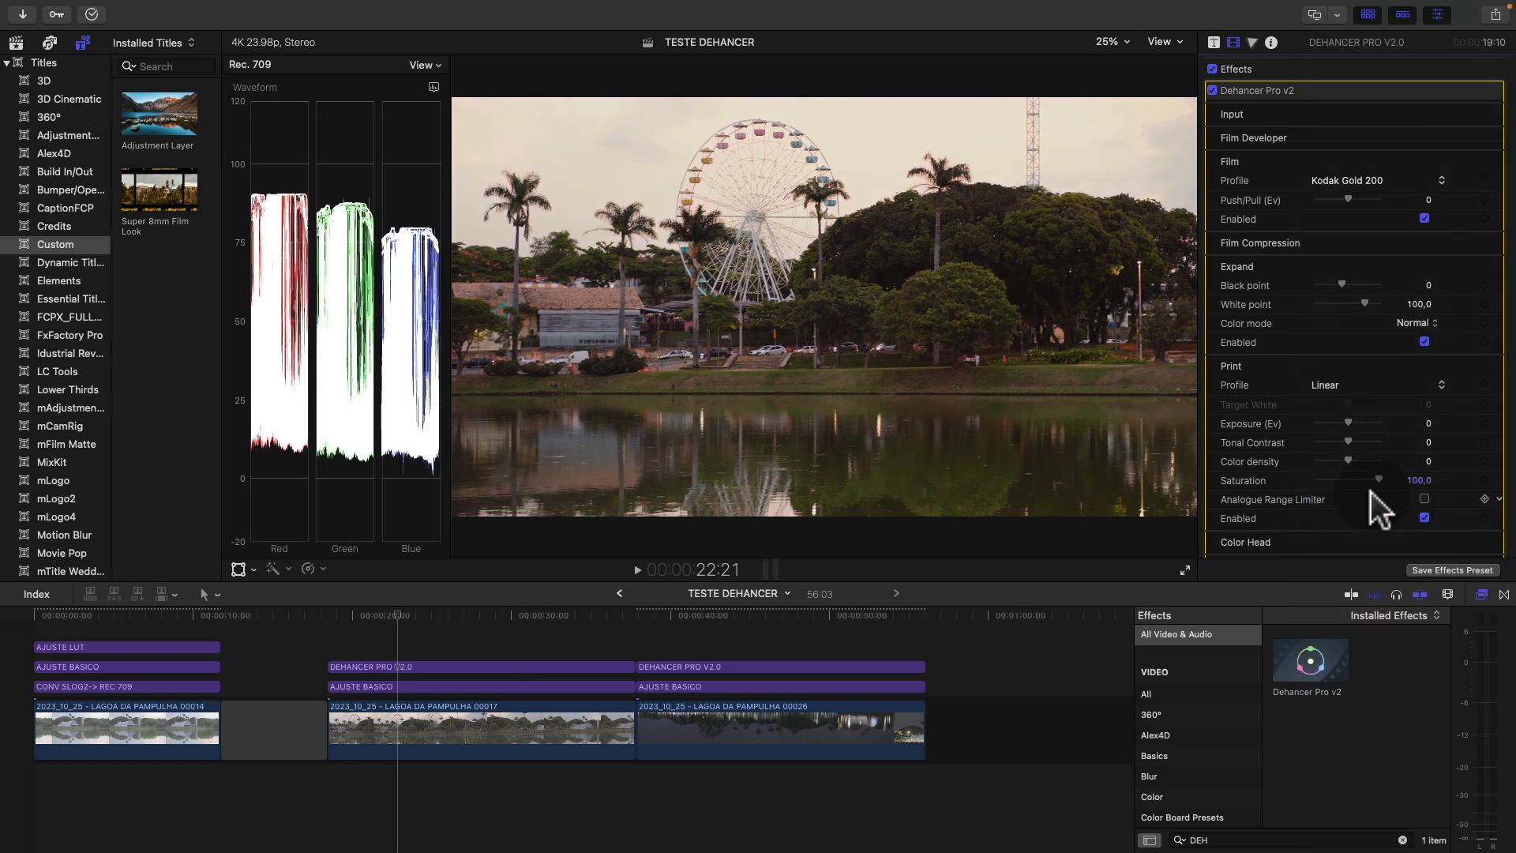
pyautogui.click(1352, 183)
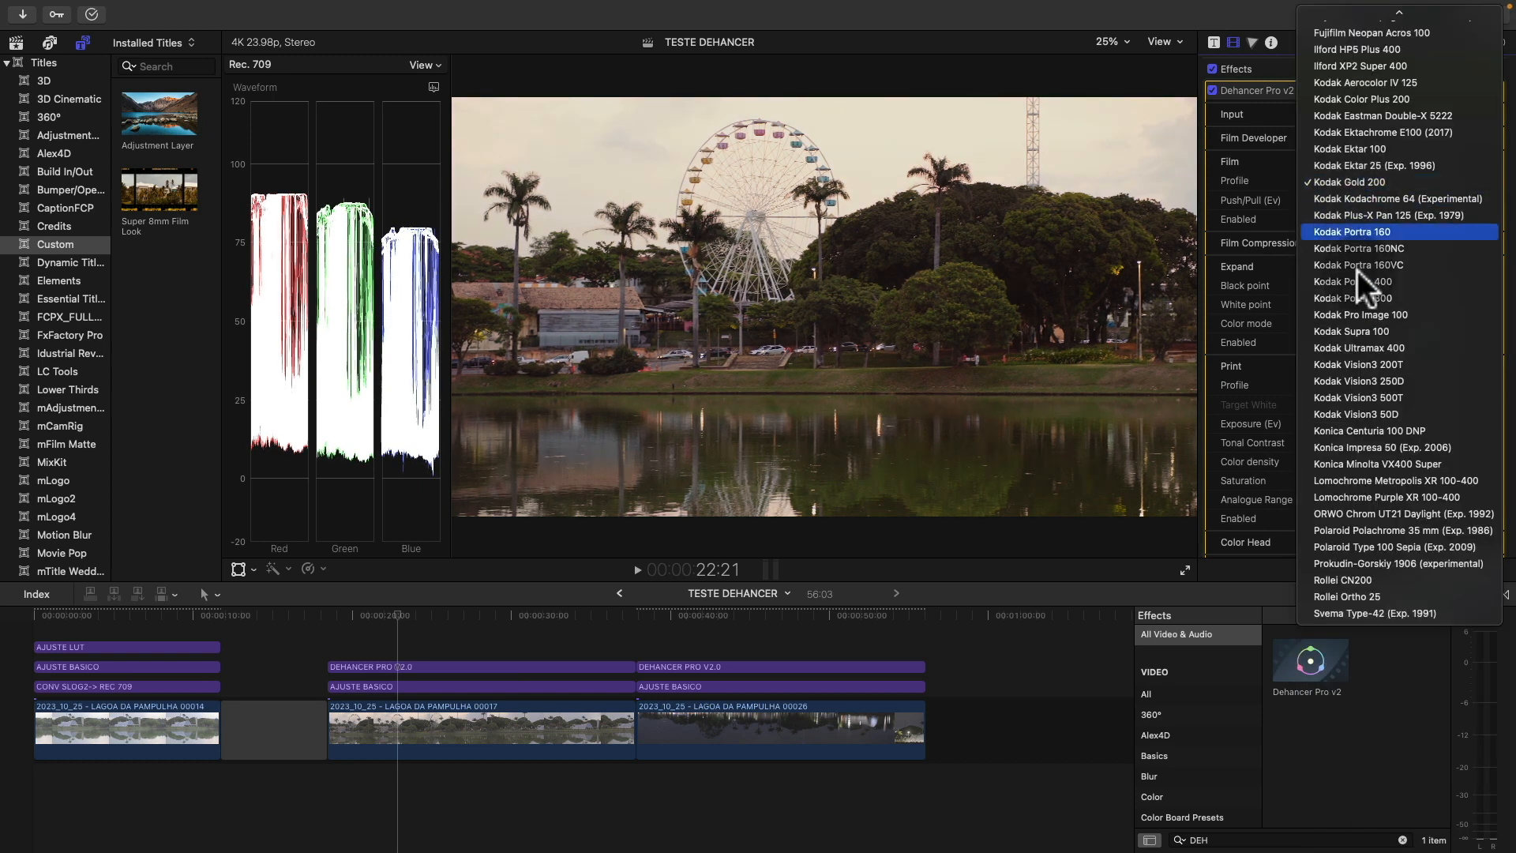
pyautogui.click(1350, 479)
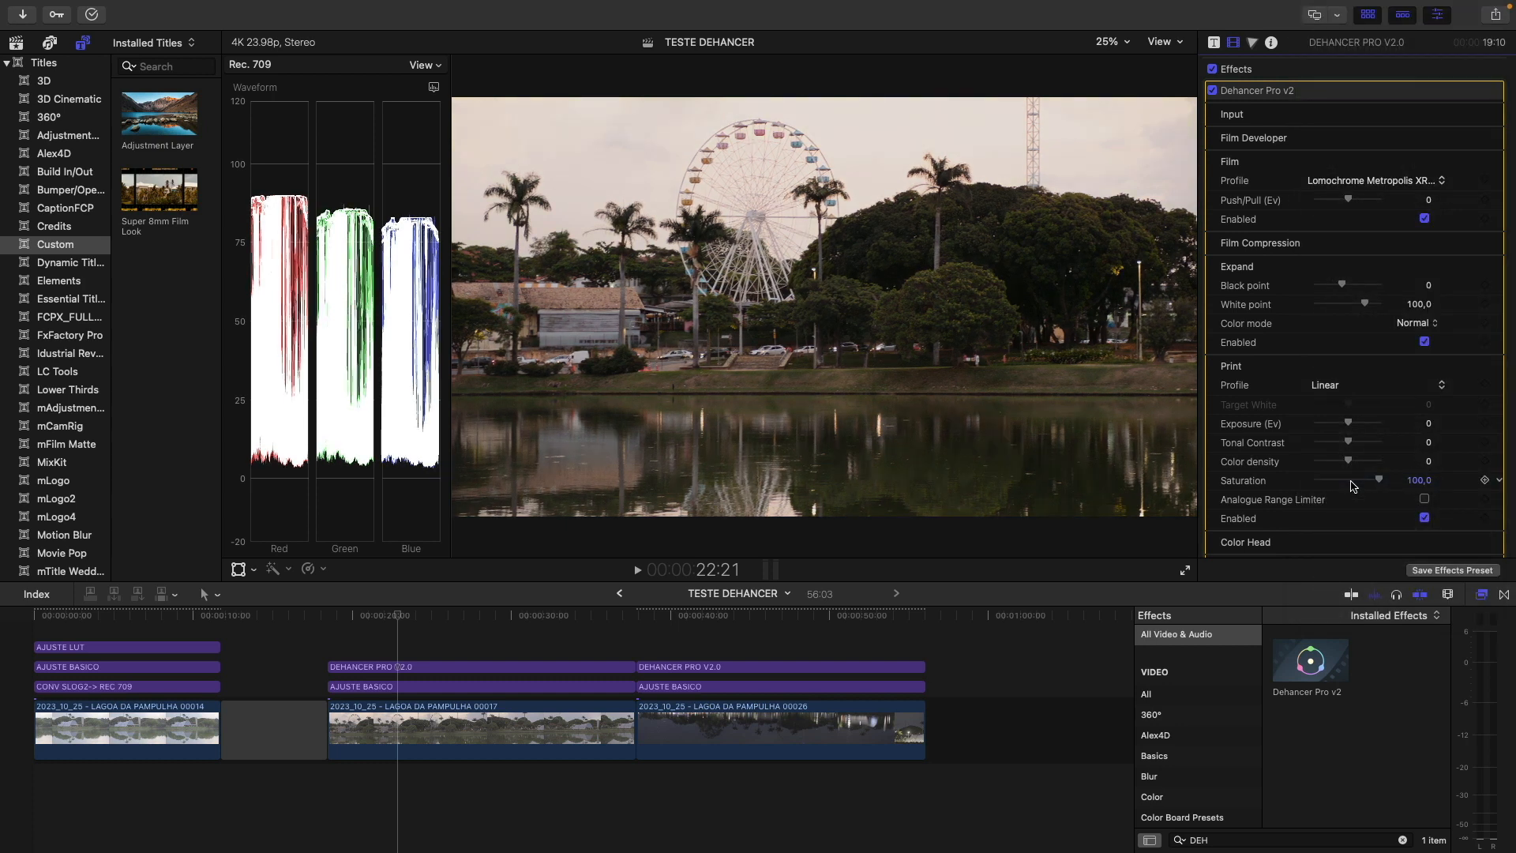
pyautogui.click(1344, 181)
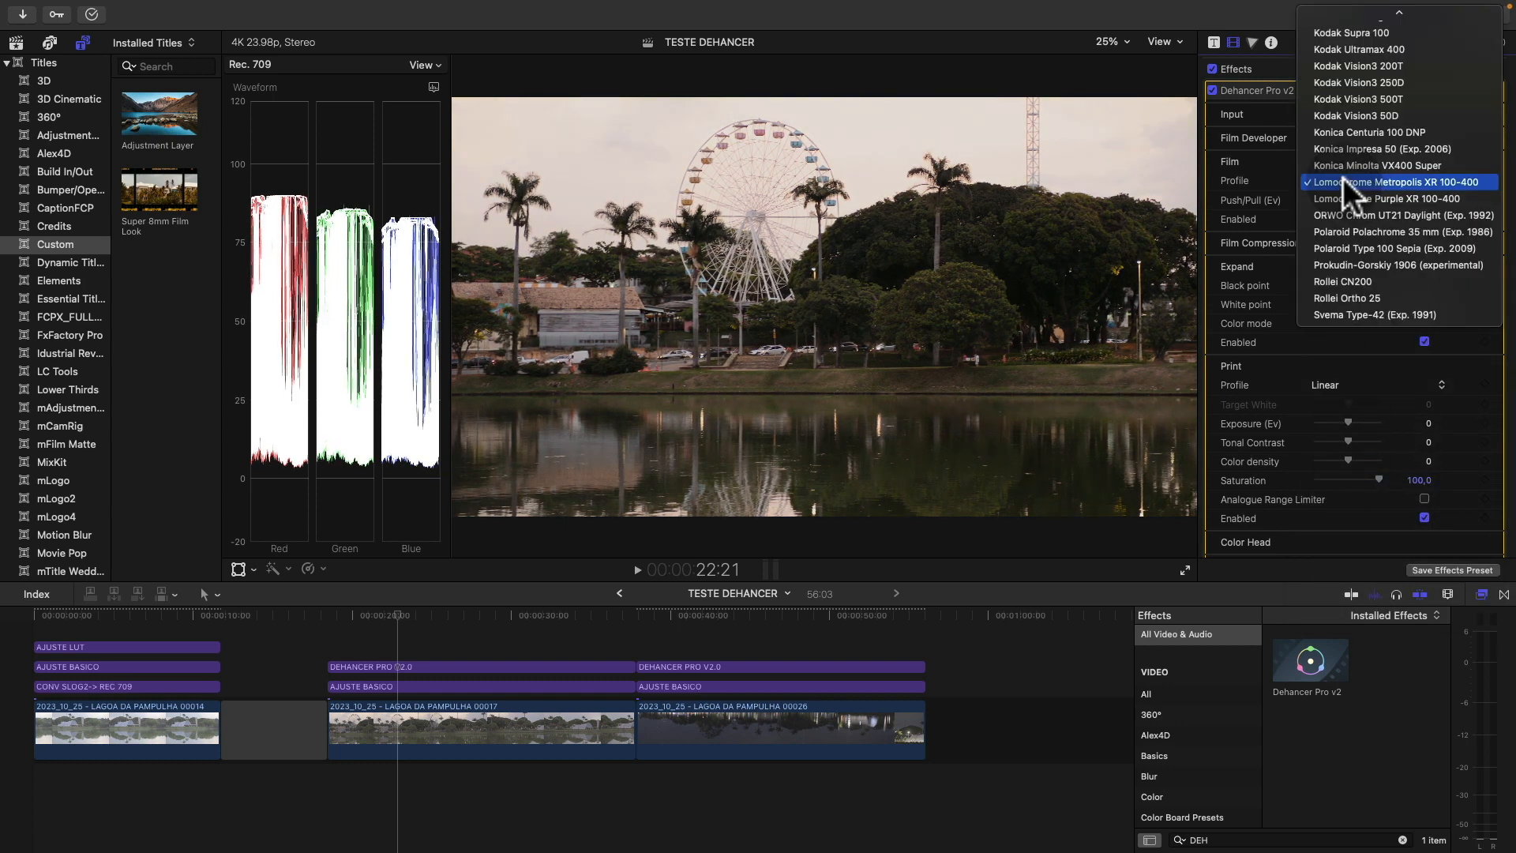
pyautogui.click(1352, 281)
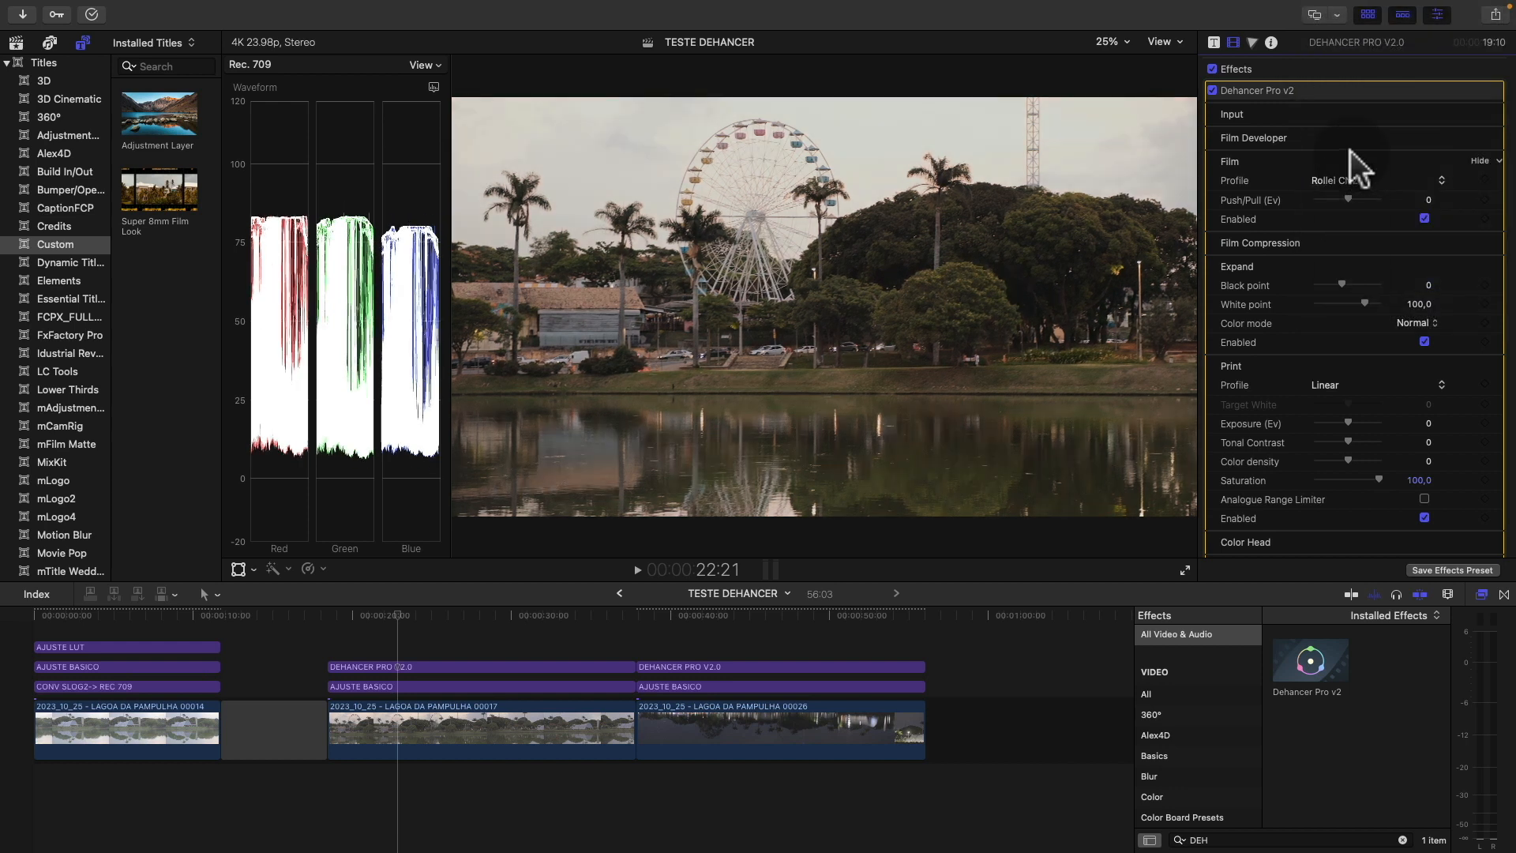
pyautogui.click(1348, 180)
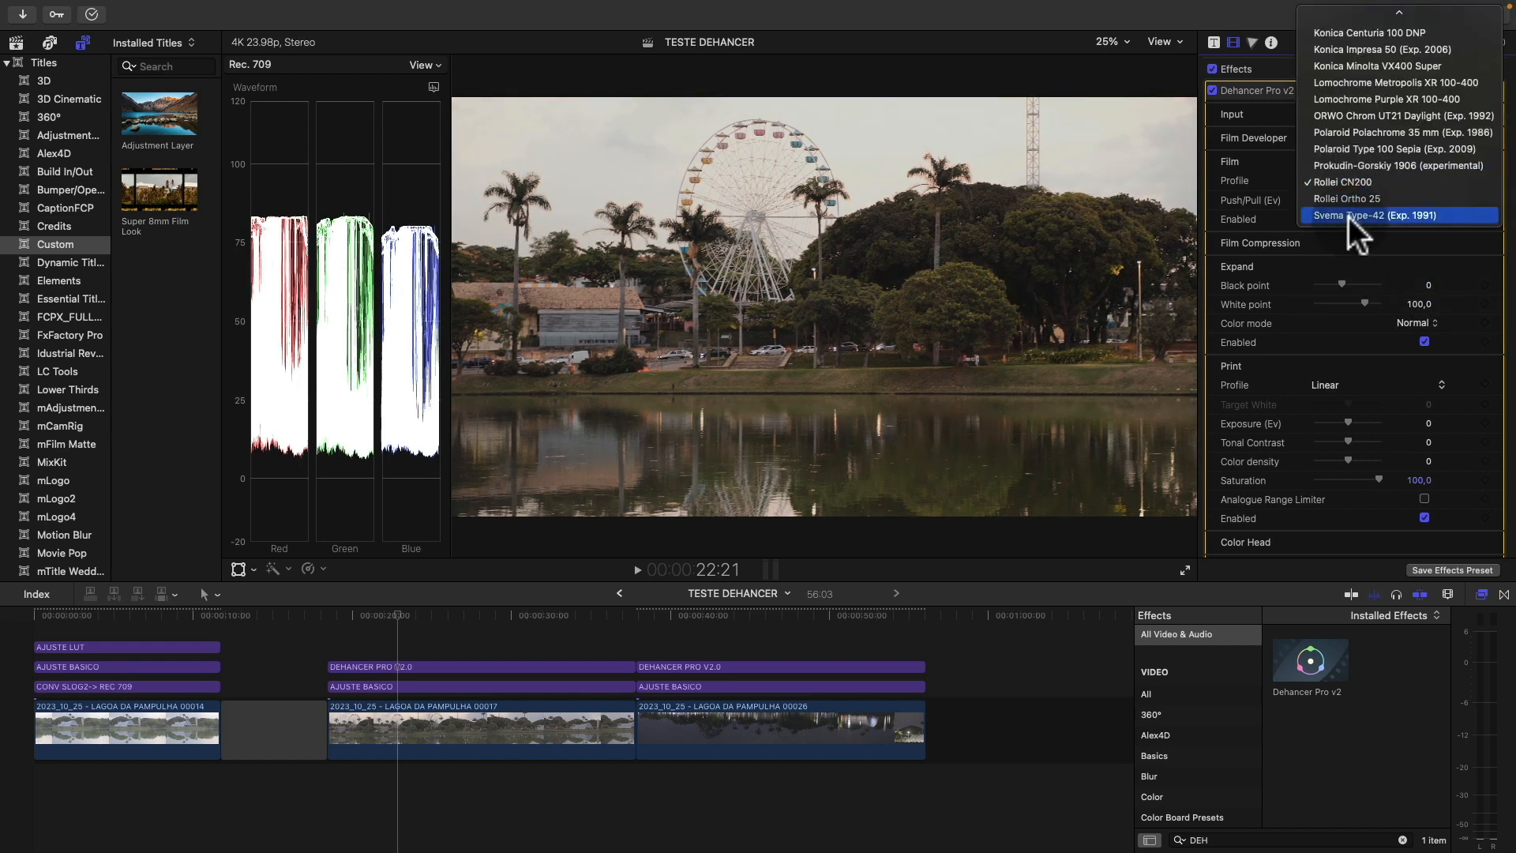
pyautogui.click(1347, 132)
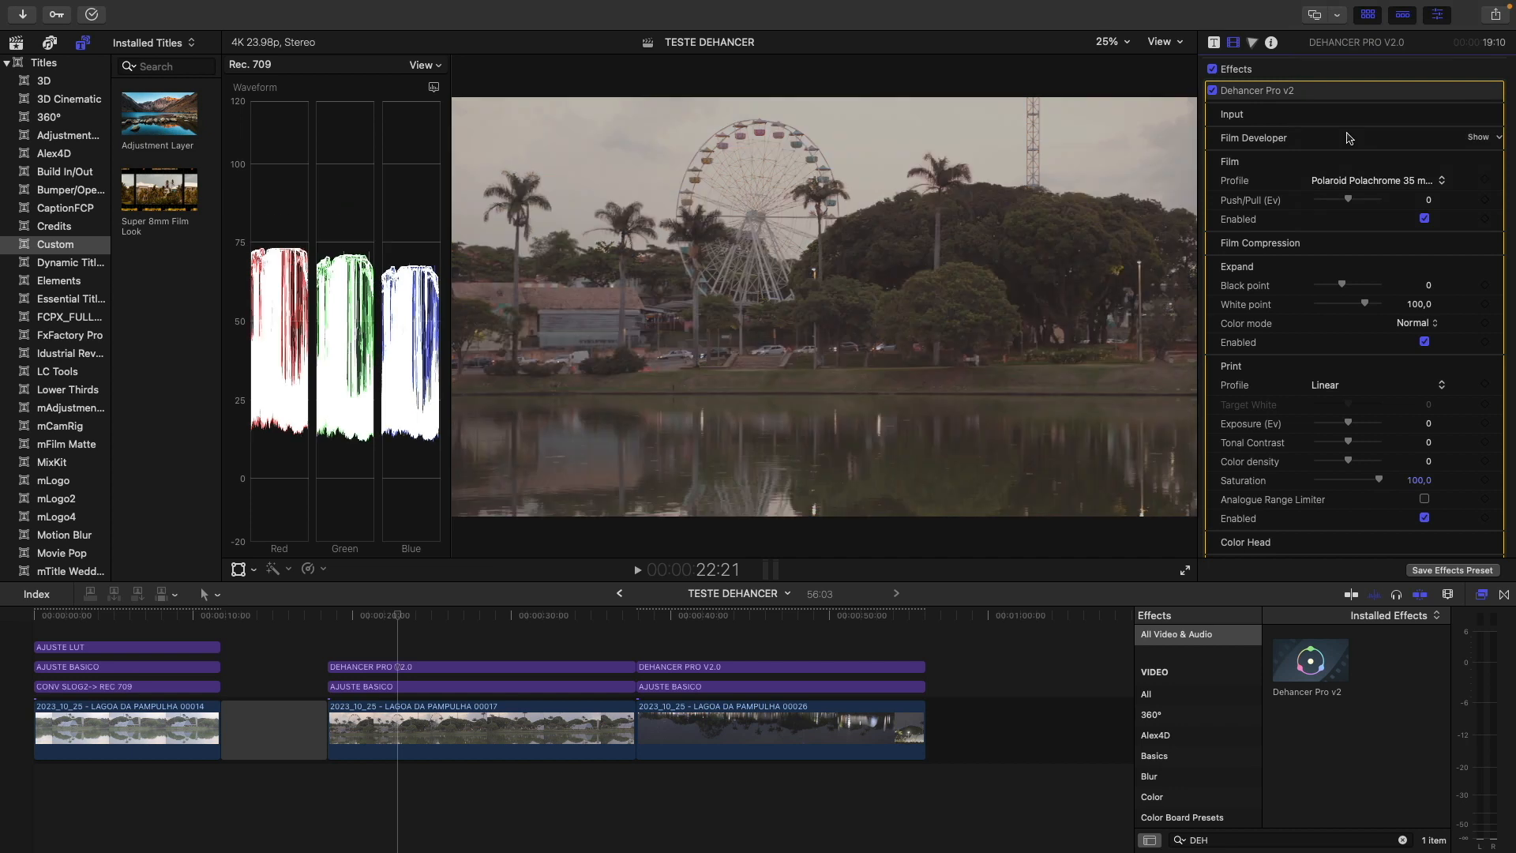
# - Set the film profile to Kodak Vision3 250D
pyautogui.click(1351, 178)
pyautogui.scroll(5, 1351, 196)
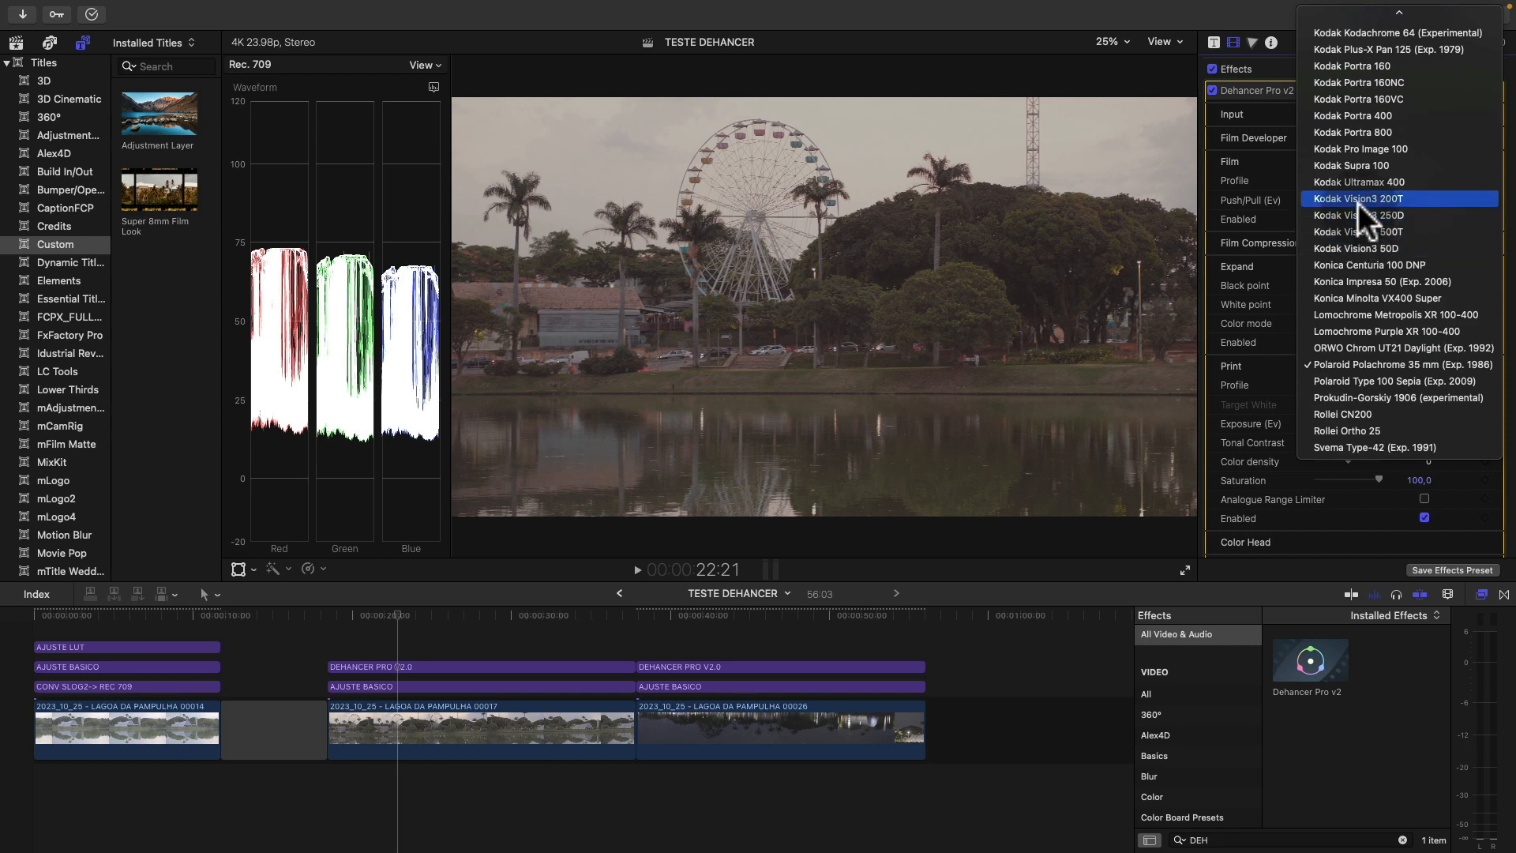
pyautogui.click(1358, 210)
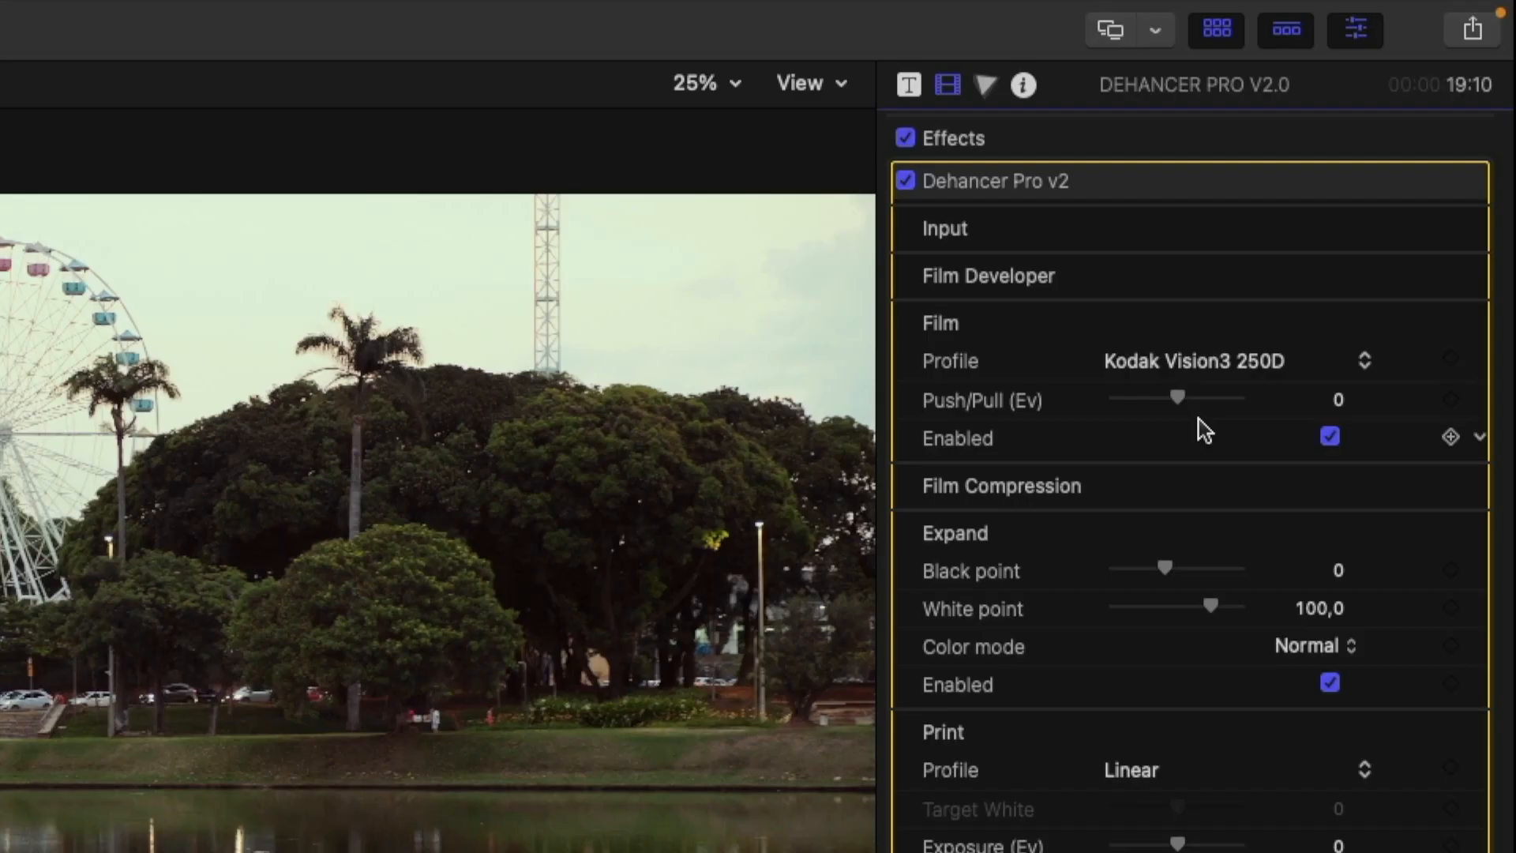
# - Try a film Push/Pull of 2 EV, reset that parameter, and switch Film off and on to compare the picture
pyautogui.moveTo(1179, 395)
pyautogui.mouseDown()
pyautogui.moveTo(1231, 399)
pyautogui.moveTo(1125, 399)
pyautogui.moveTo(1229, 400)
pyautogui.moveTo(1146, 399)
pyautogui.moveTo(1205, 399)
pyautogui.mouseUp()
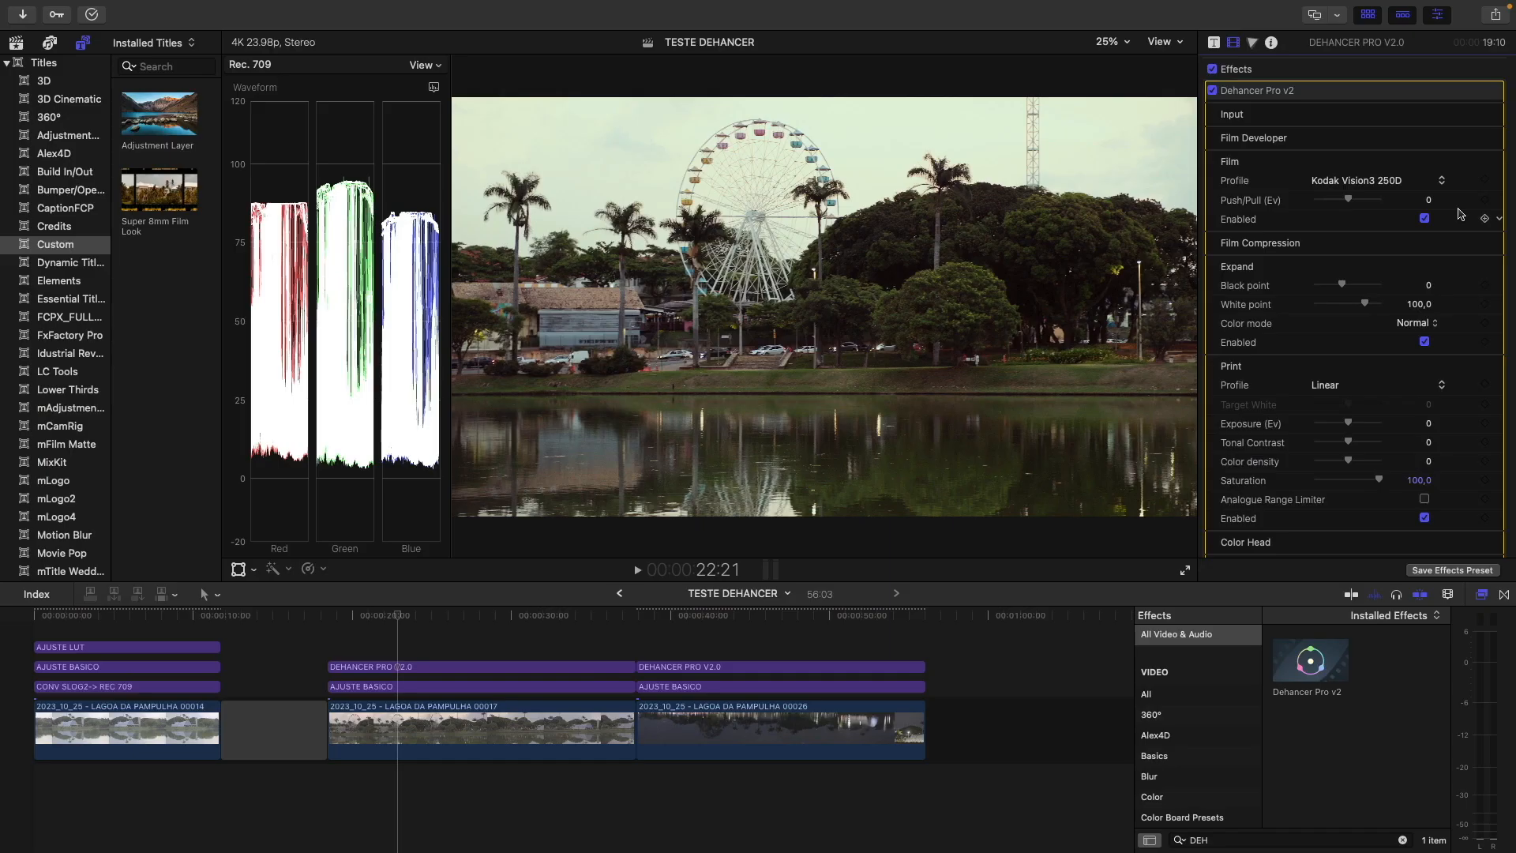
pyautogui.moveTo(1348, 199); pyautogui.dragTo(1386, 198)
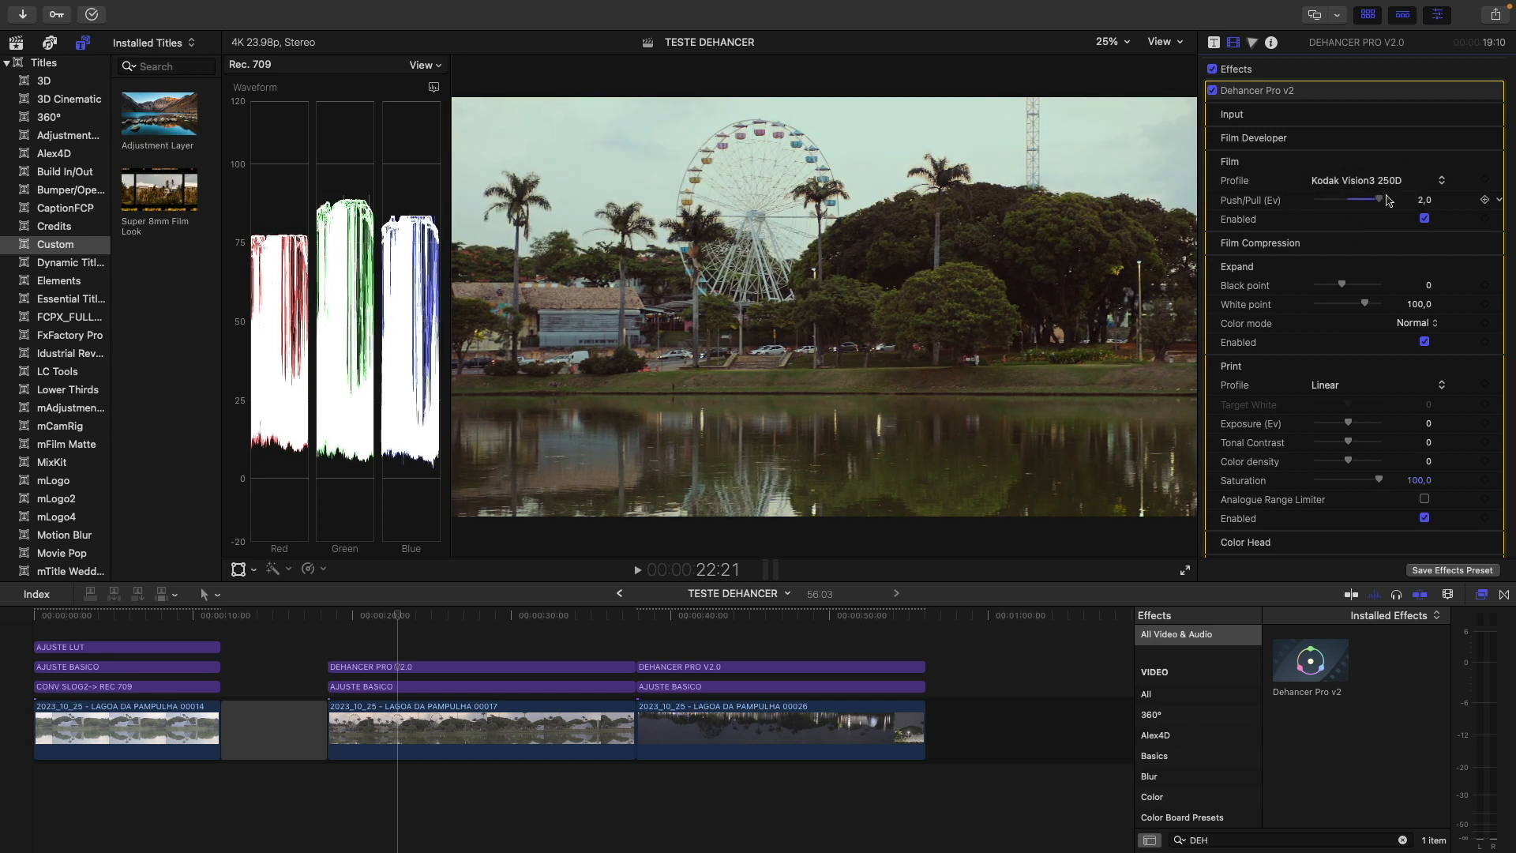
pyautogui.click(1497, 199)
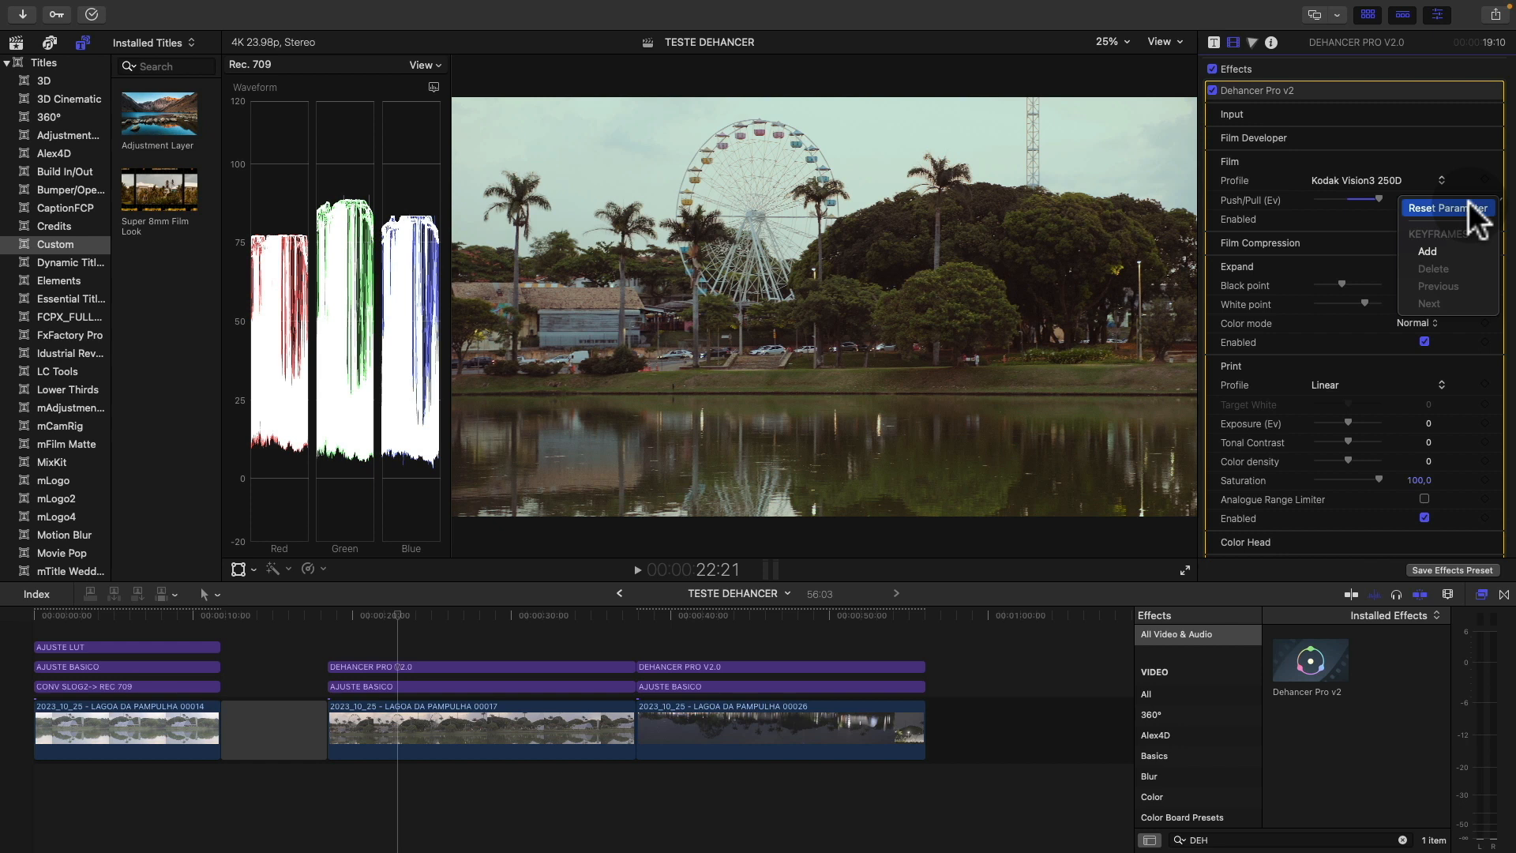
pyautogui.click(1470, 209)
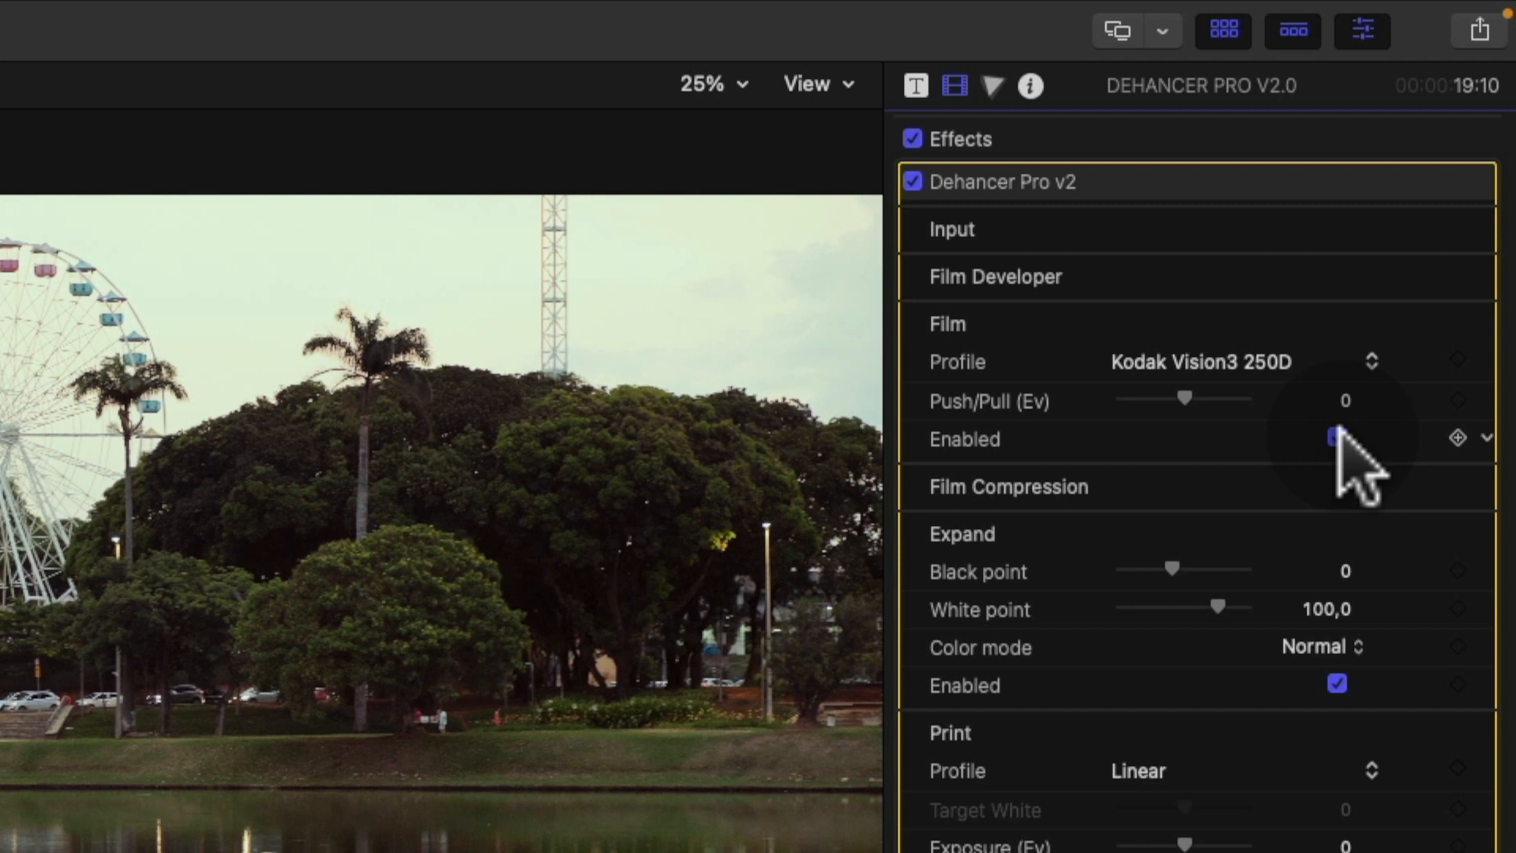
pyautogui.click(1338, 436)
pyautogui.click(1338, 436)
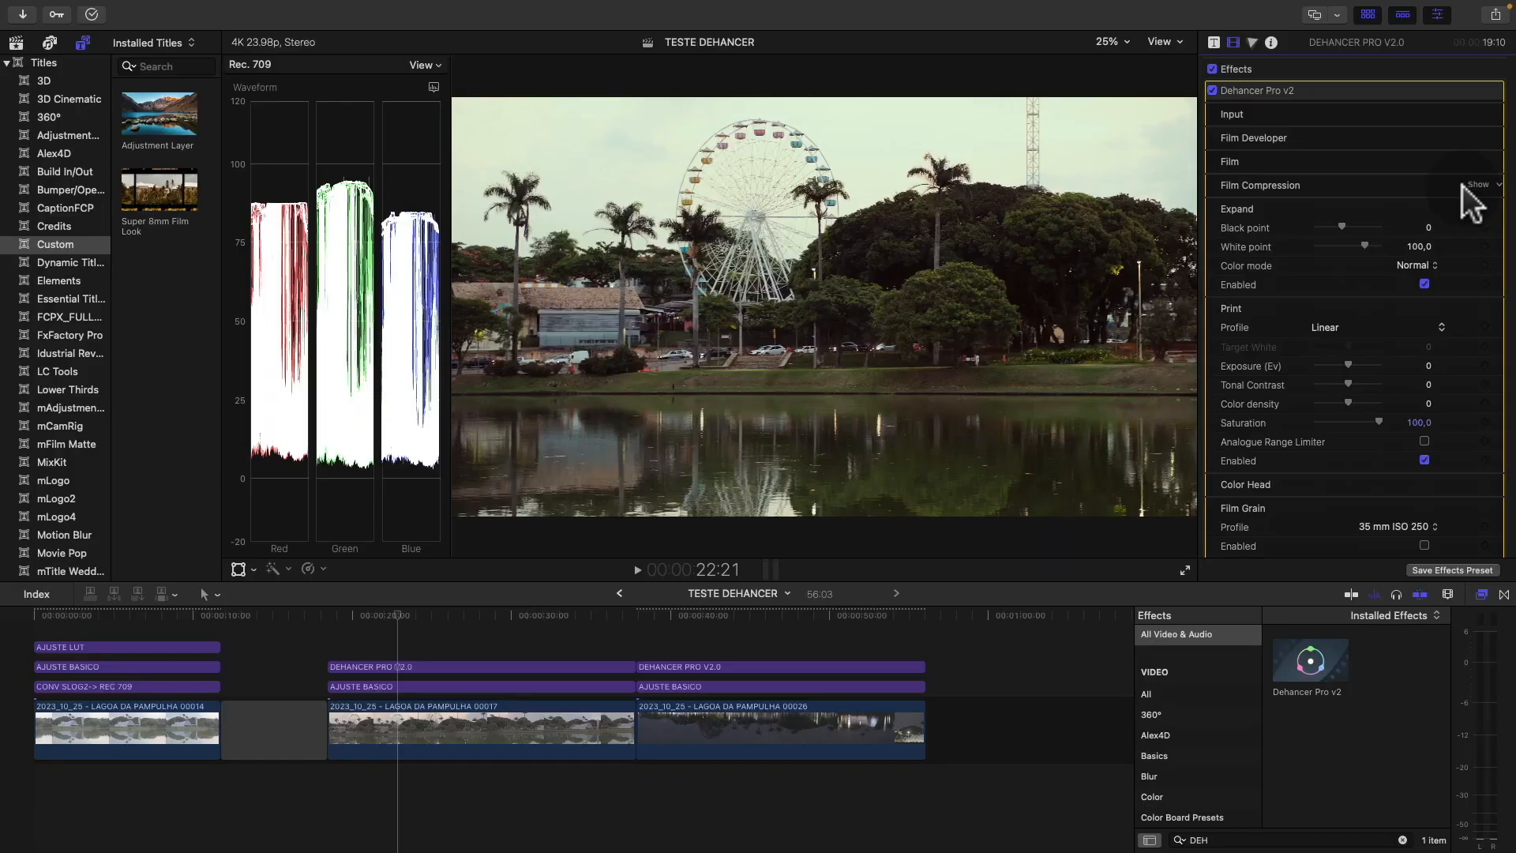
# - Expand the Film Compression section and switch it on and off repeatedly to compare the picture and waveform
pyautogui.click(1477, 184)
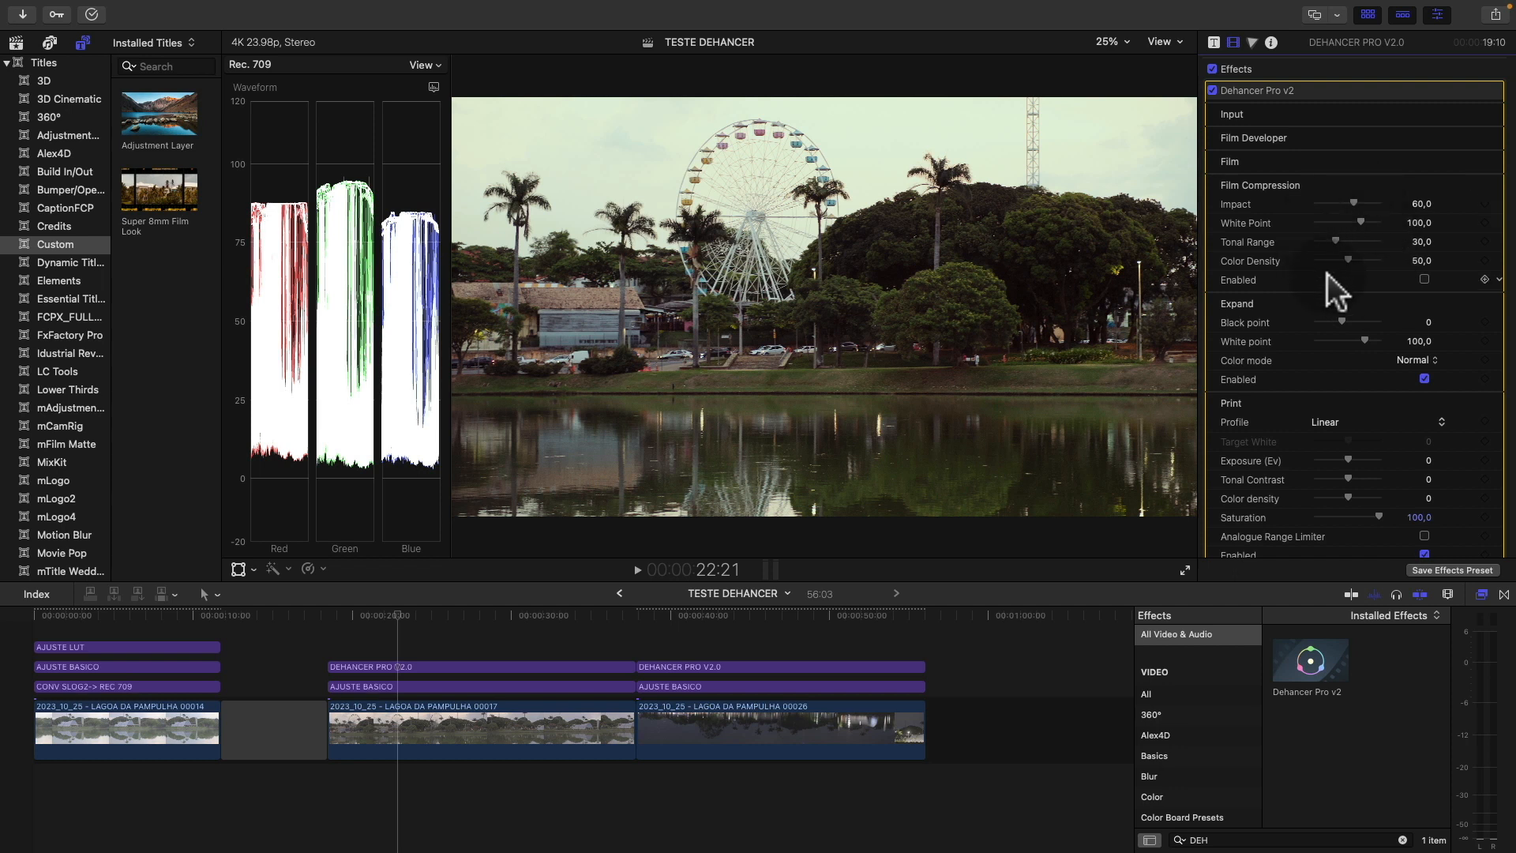
pyautogui.click(1424, 279)
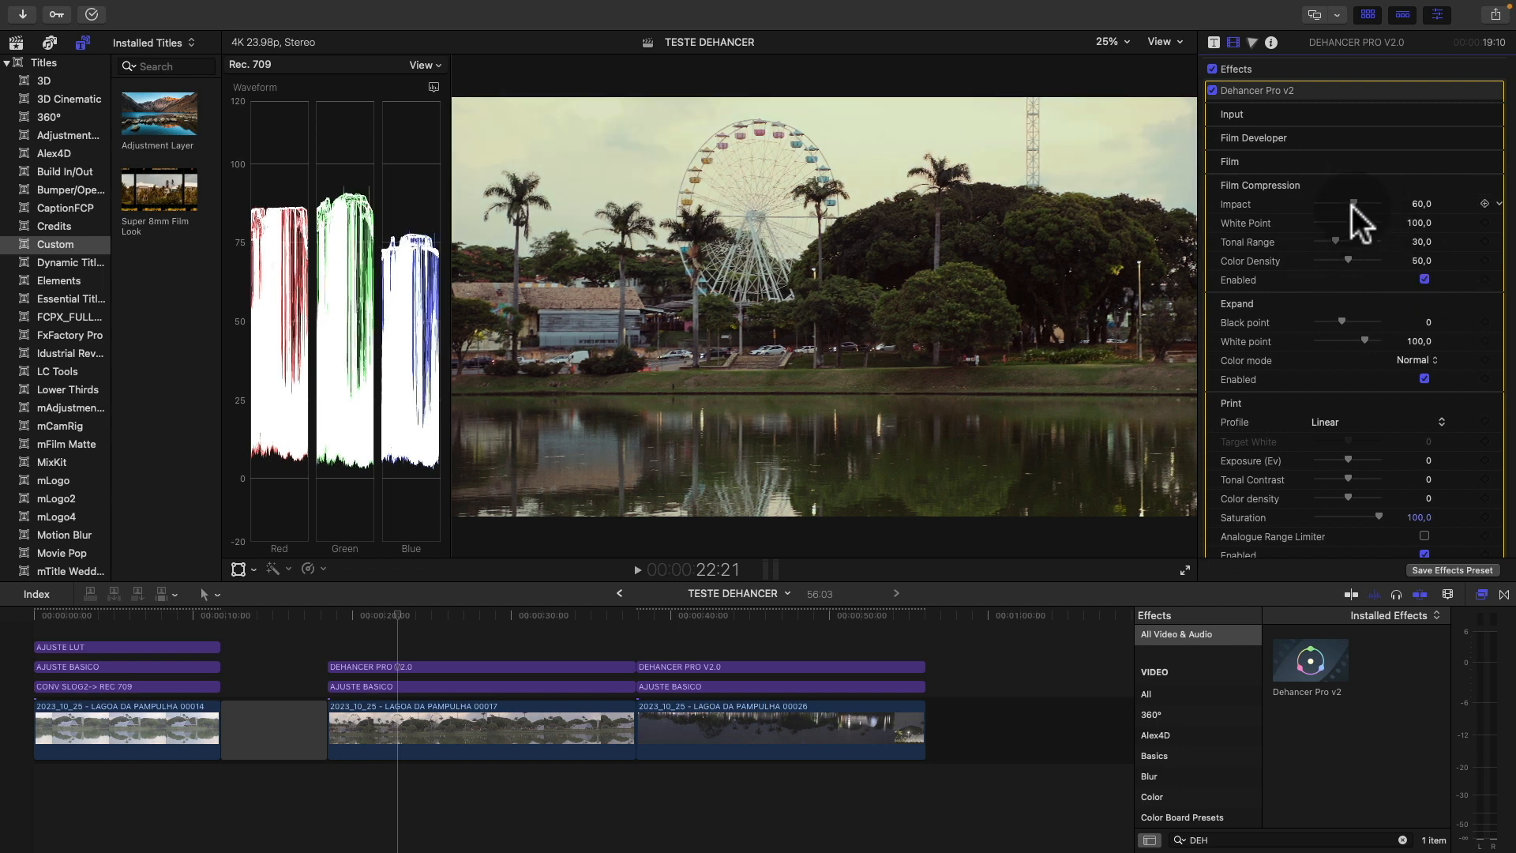
pyautogui.click(1424, 279)
pyautogui.click(1424, 279)
pyautogui.click(1424, 279)
pyautogui.click(1424, 279)
pyautogui.click(1423, 280)
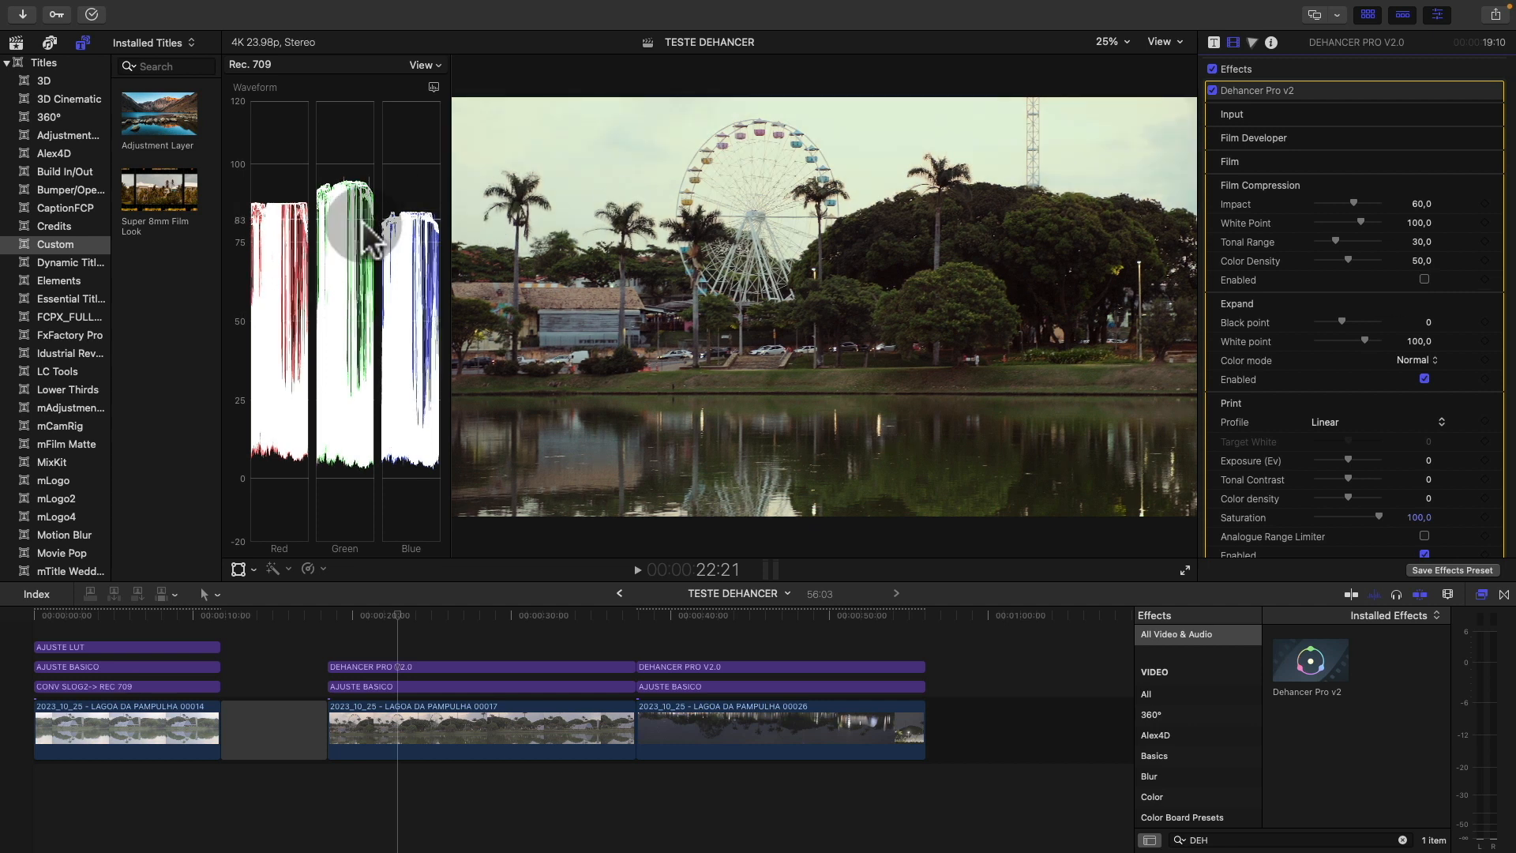
pyautogui.click(1424, 279)
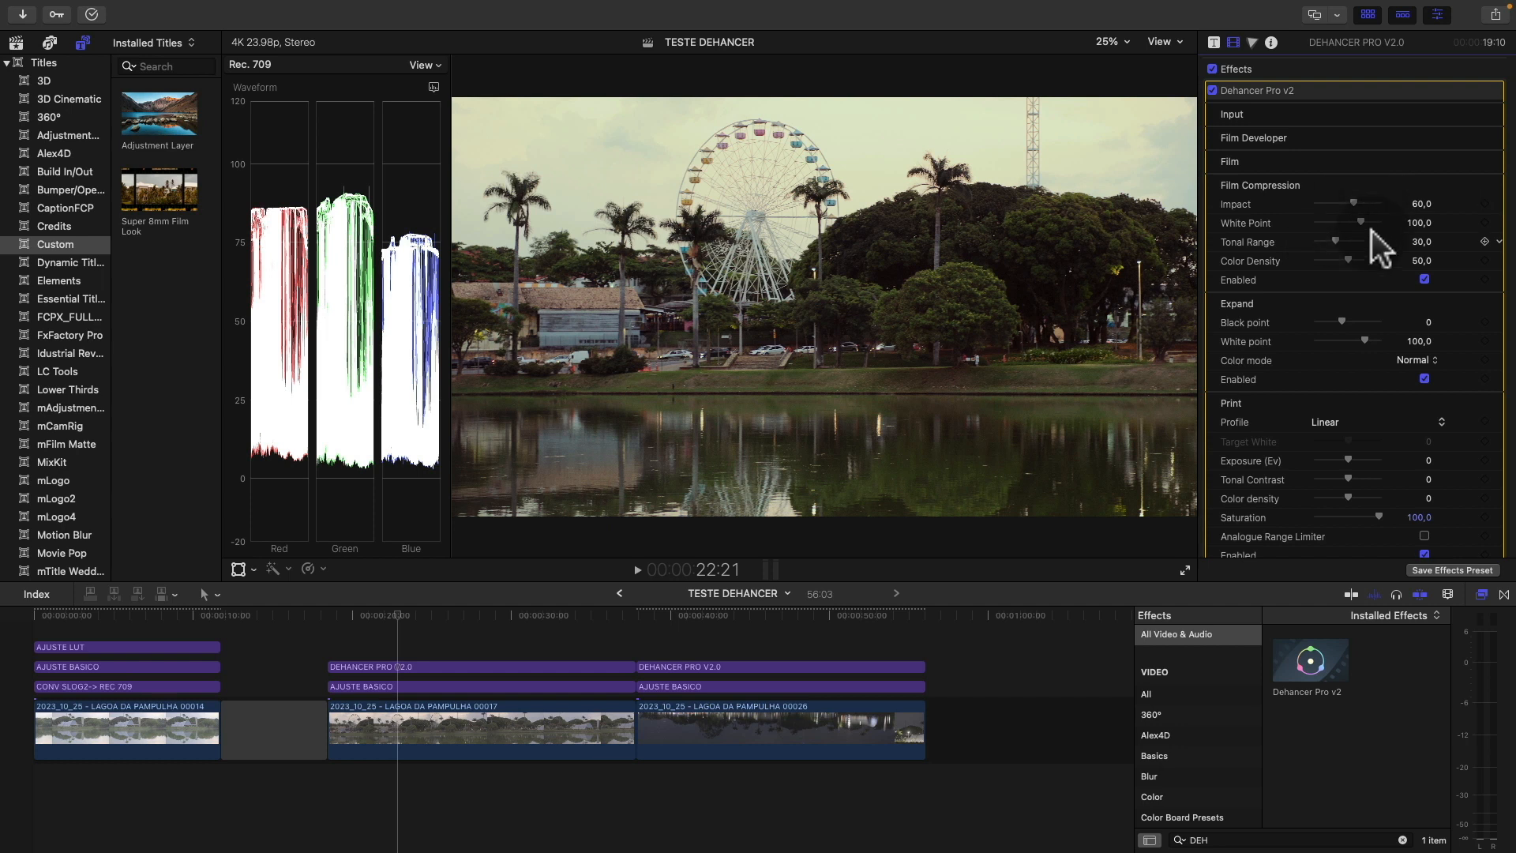
# - Try Film Compression with white point 65, tonal range 85, color density 0 and impact 100, and reset the whole section
pyautogui.moveTo(1362, 219); pyautogui.dragTo(1313, 259)
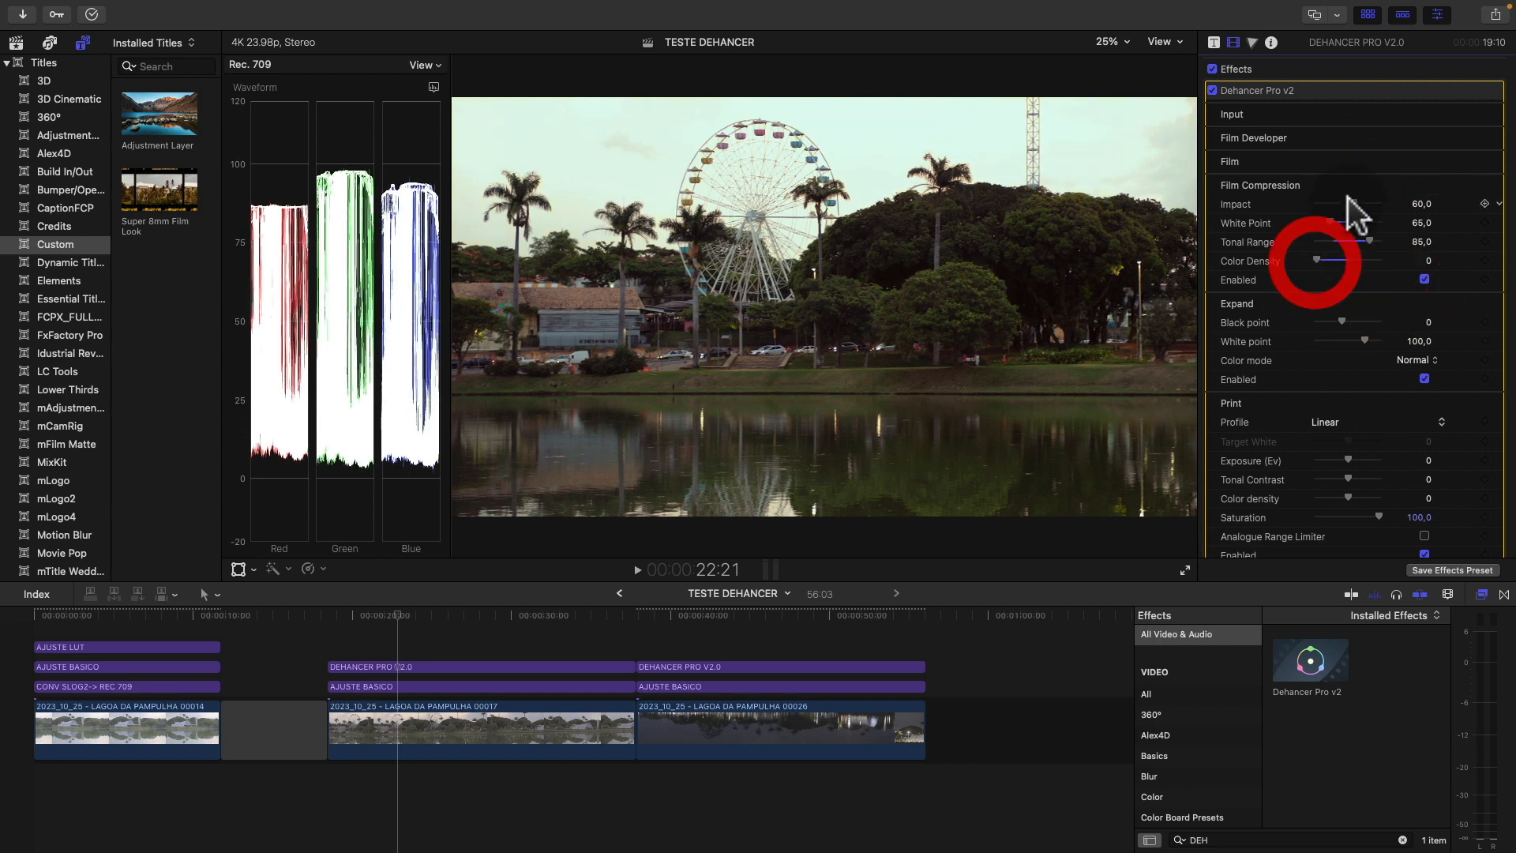
pyautogui.moveTo(1351, 203); pyautogui.dragTo(1381, 202)
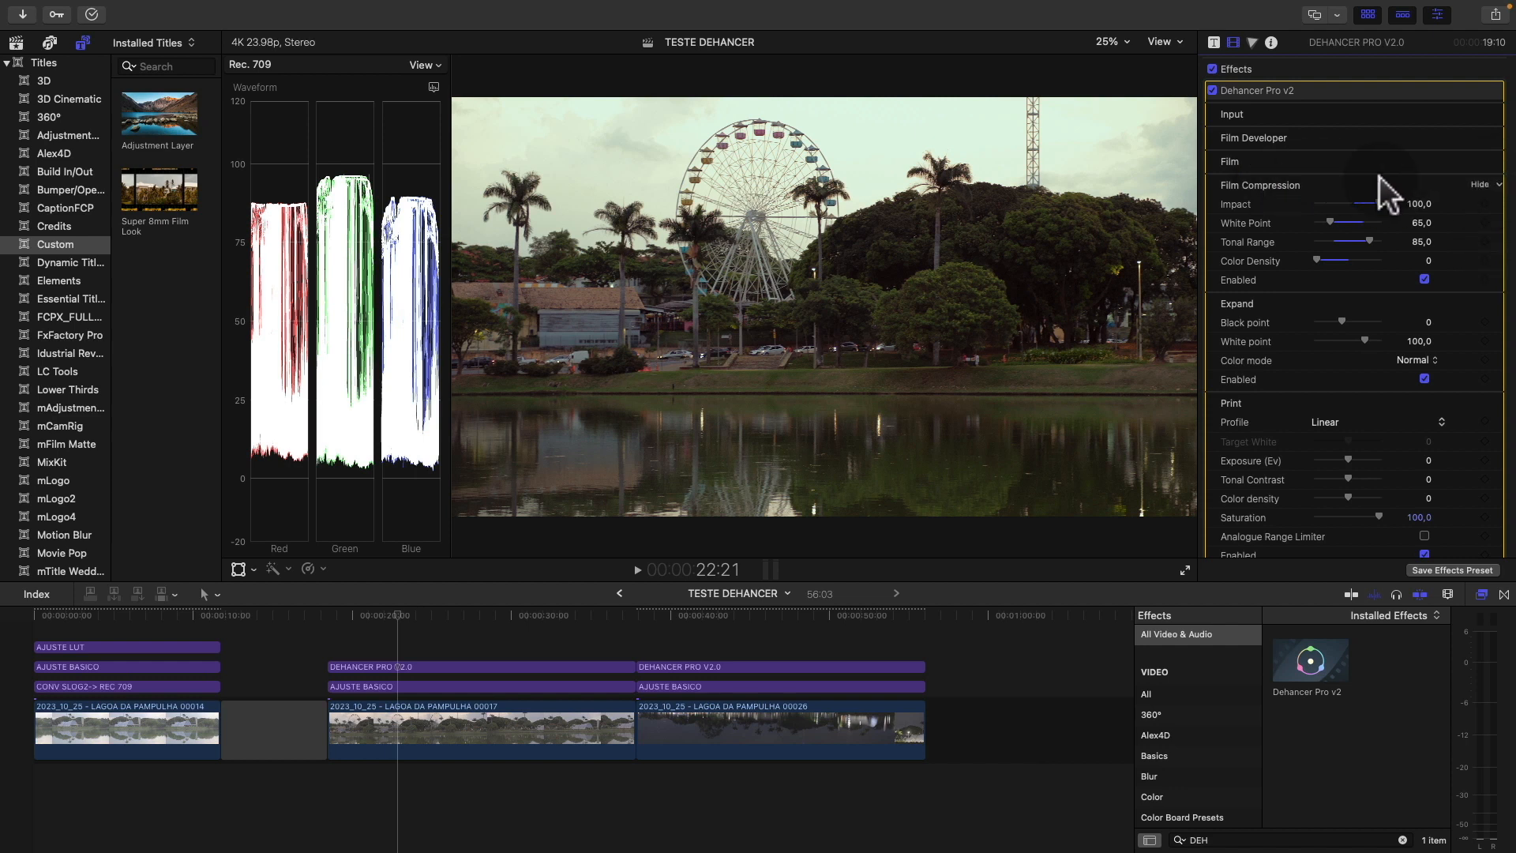
pyautogui.click(1499, 182)
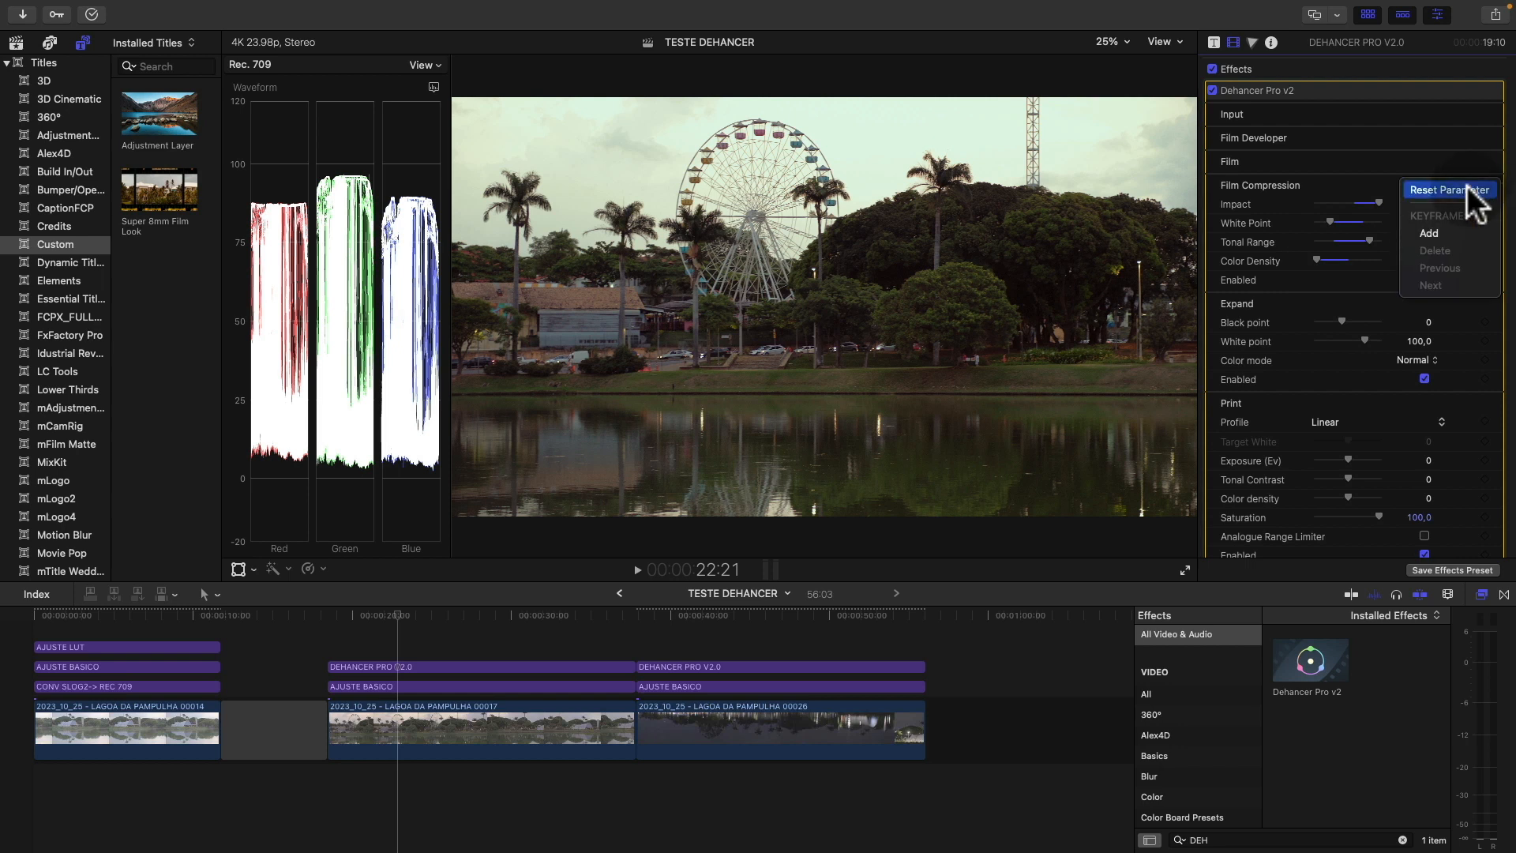
pyautogui.click(1449, 190)
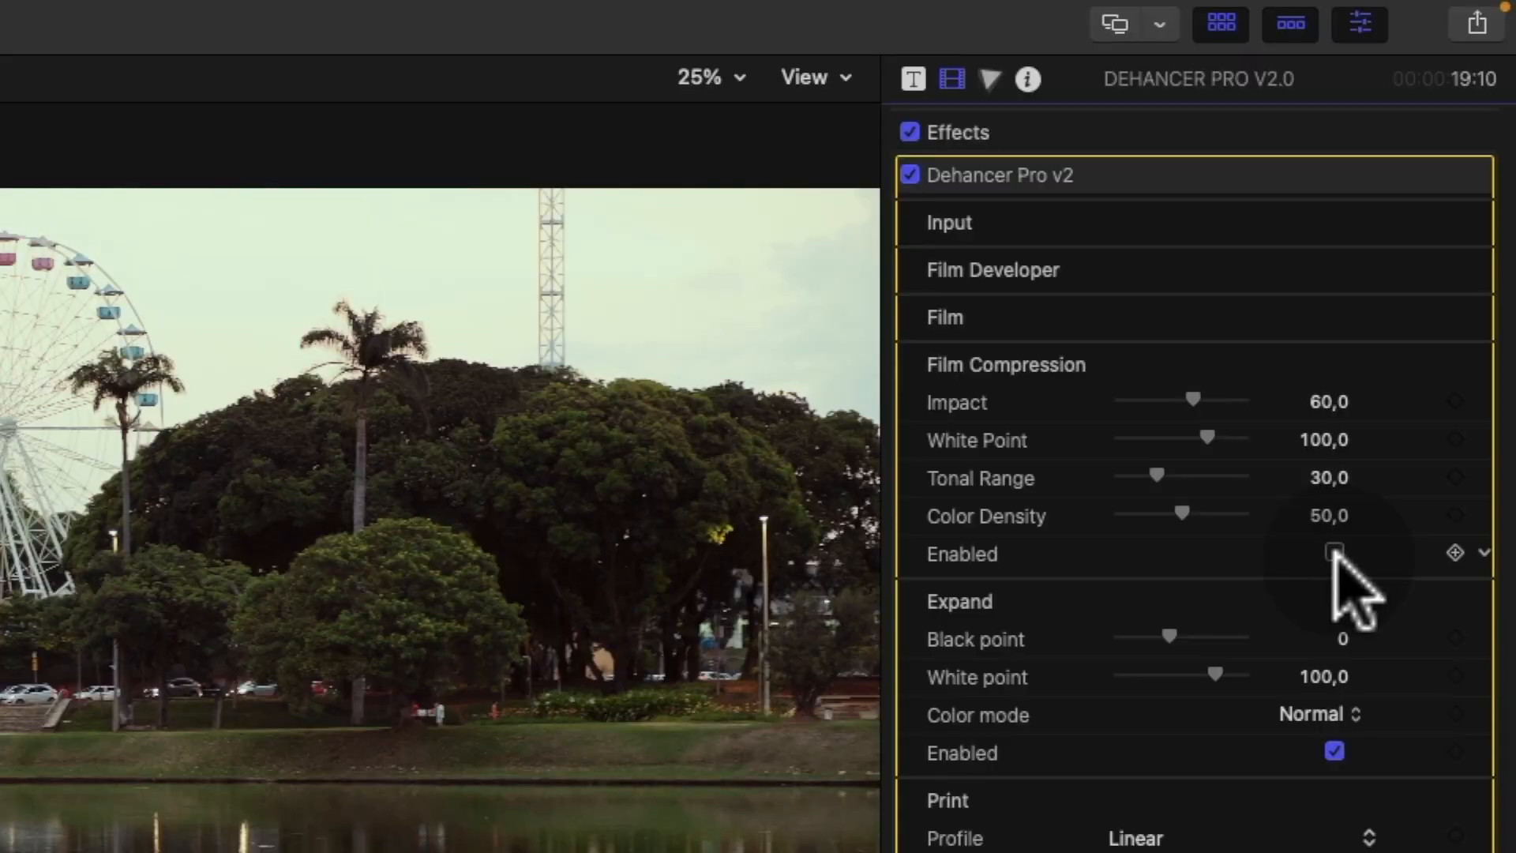
# - Enable Film Compression and set its color density to 57 and tonal range to 72
pyautogui.click(1335, 552)
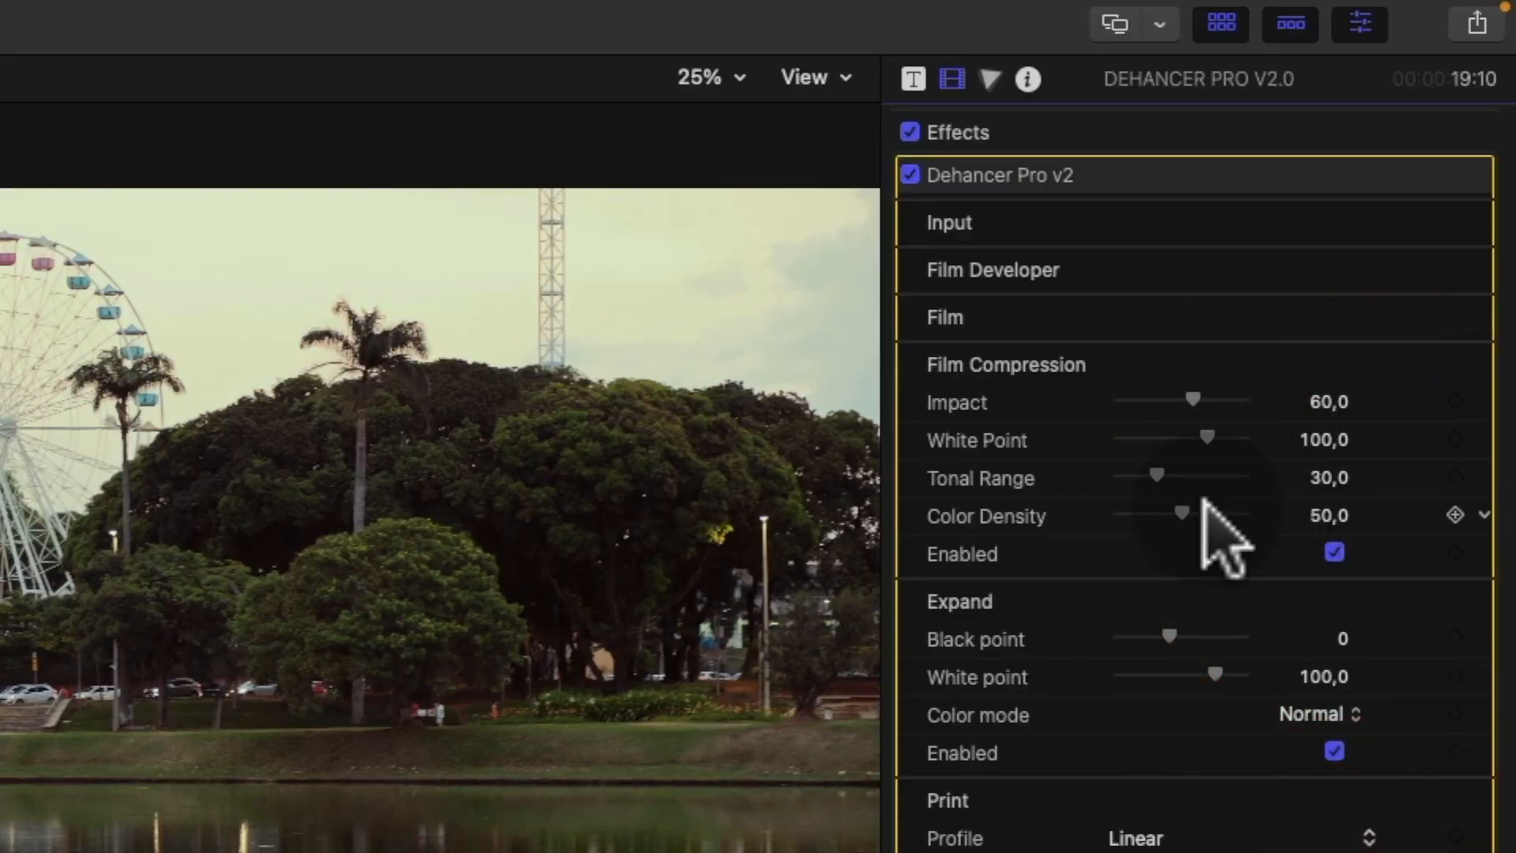
pyautogui.moveTo(1178, 512); pyautogui.dragTo(1212, 478)
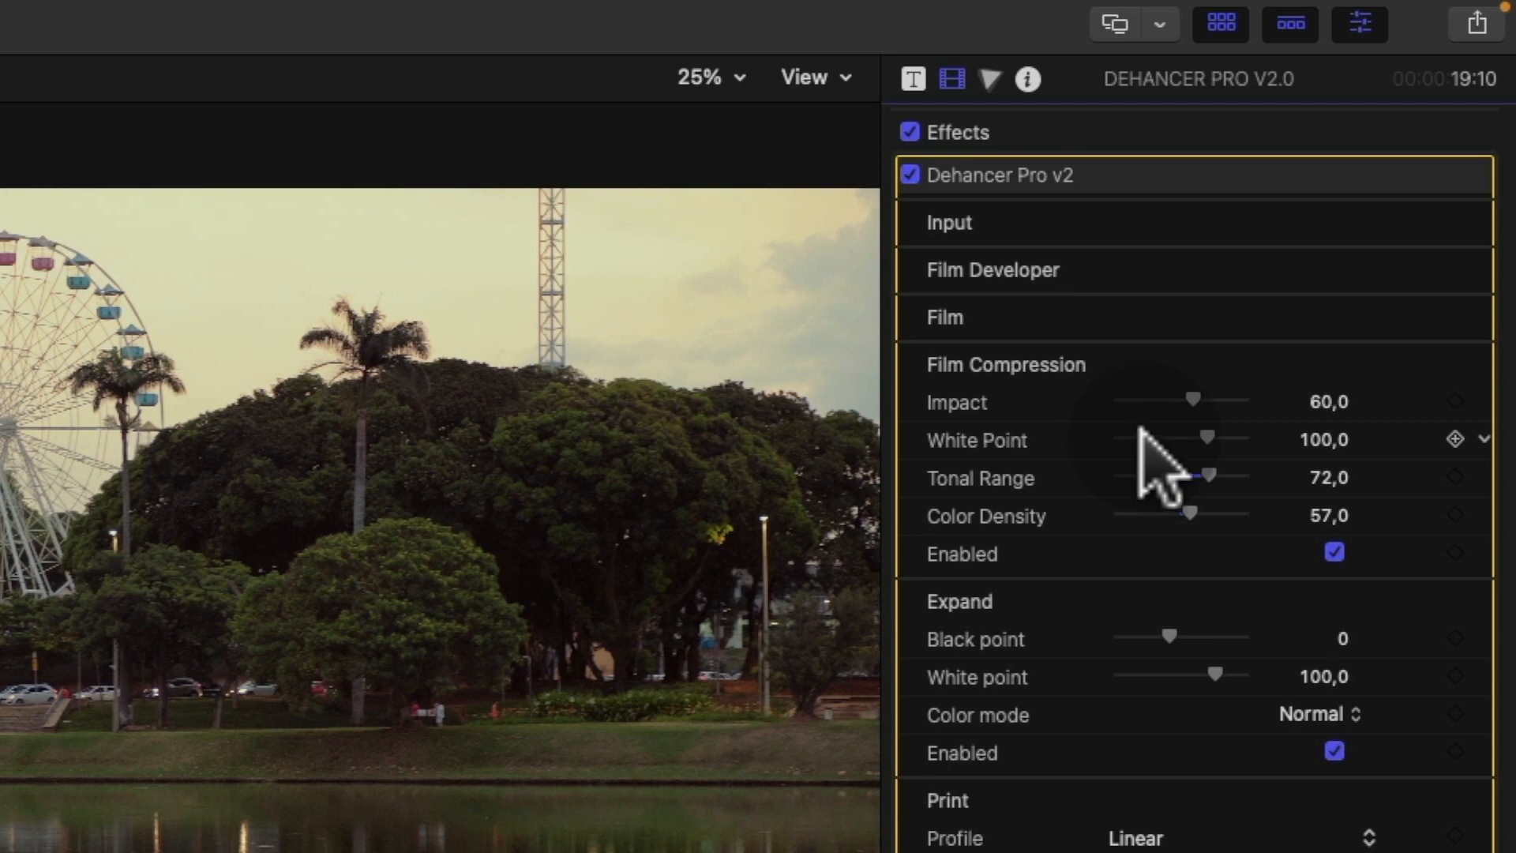
pyautogui.moveTo(1209, 466); pyautogui.dragTo(1209, 390)
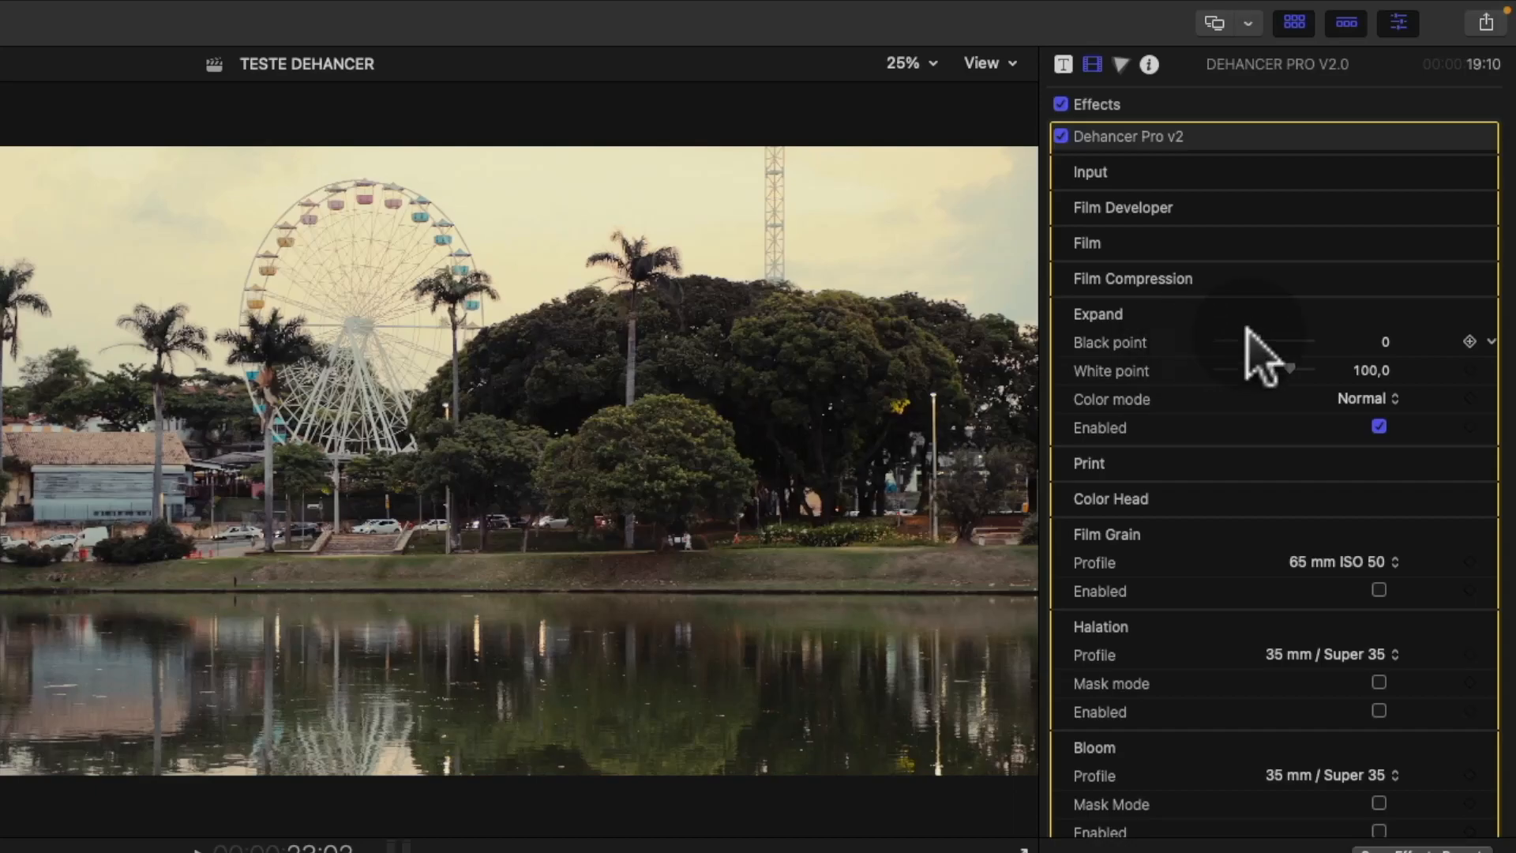
# - Set Expand's black point to 3, white point to 82 and color mode to Luma, and collapse its section
pyautogui.moveTo(1253, 334); pyautogui.dragTo(1271, 379)
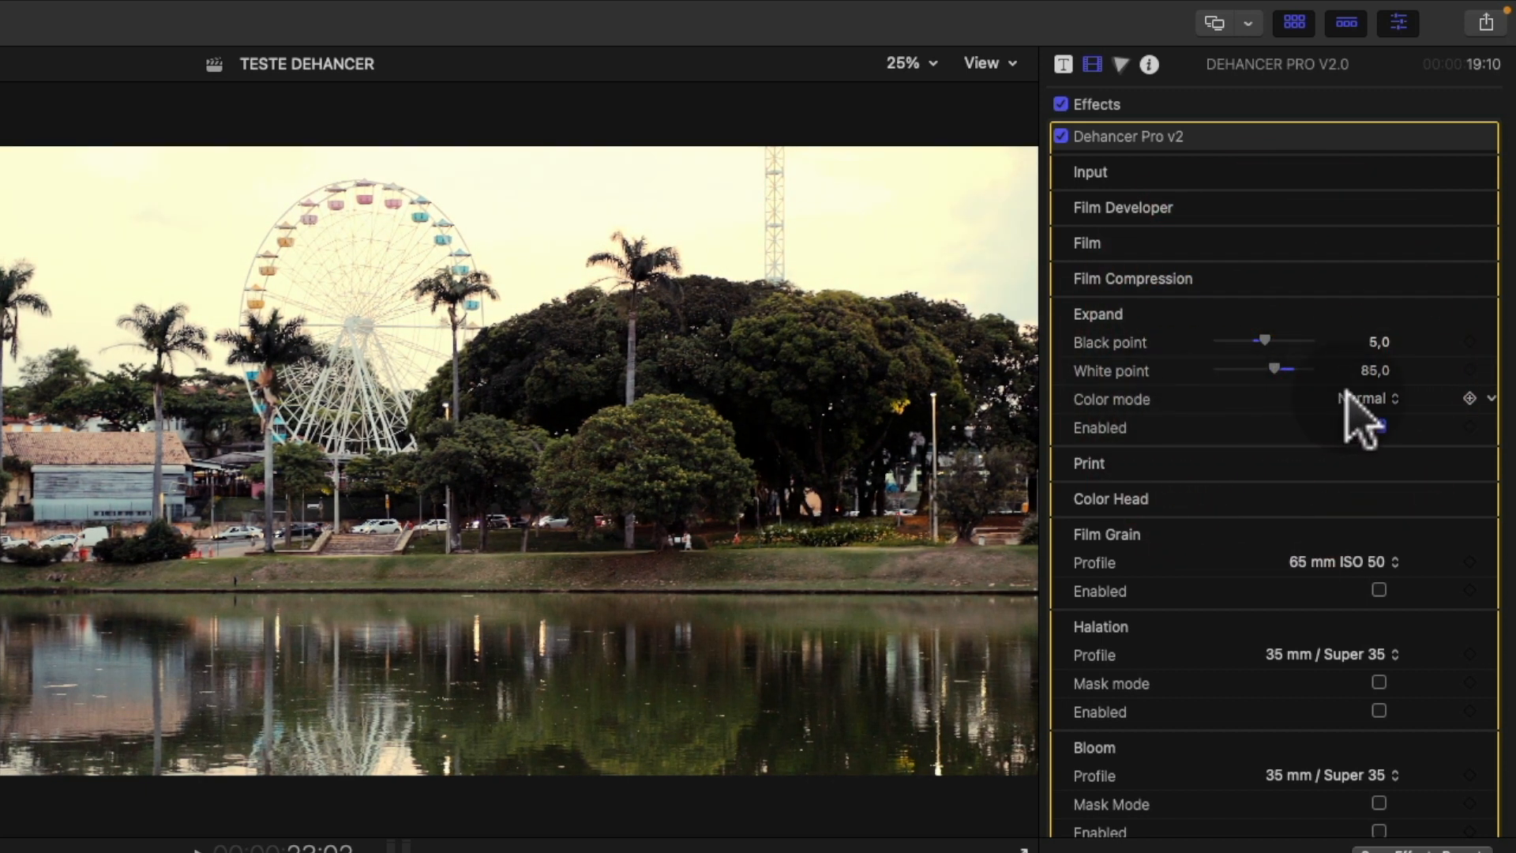
pyautogui.moveTo(1268, 361)
pyautogui.mouseDown()
pyautogui.moveTo(1246, 365)
pyautogui.moveTo(1269, 371)
pyautogui.moveTo(1258, 347)
pyautogui.mouseUp()
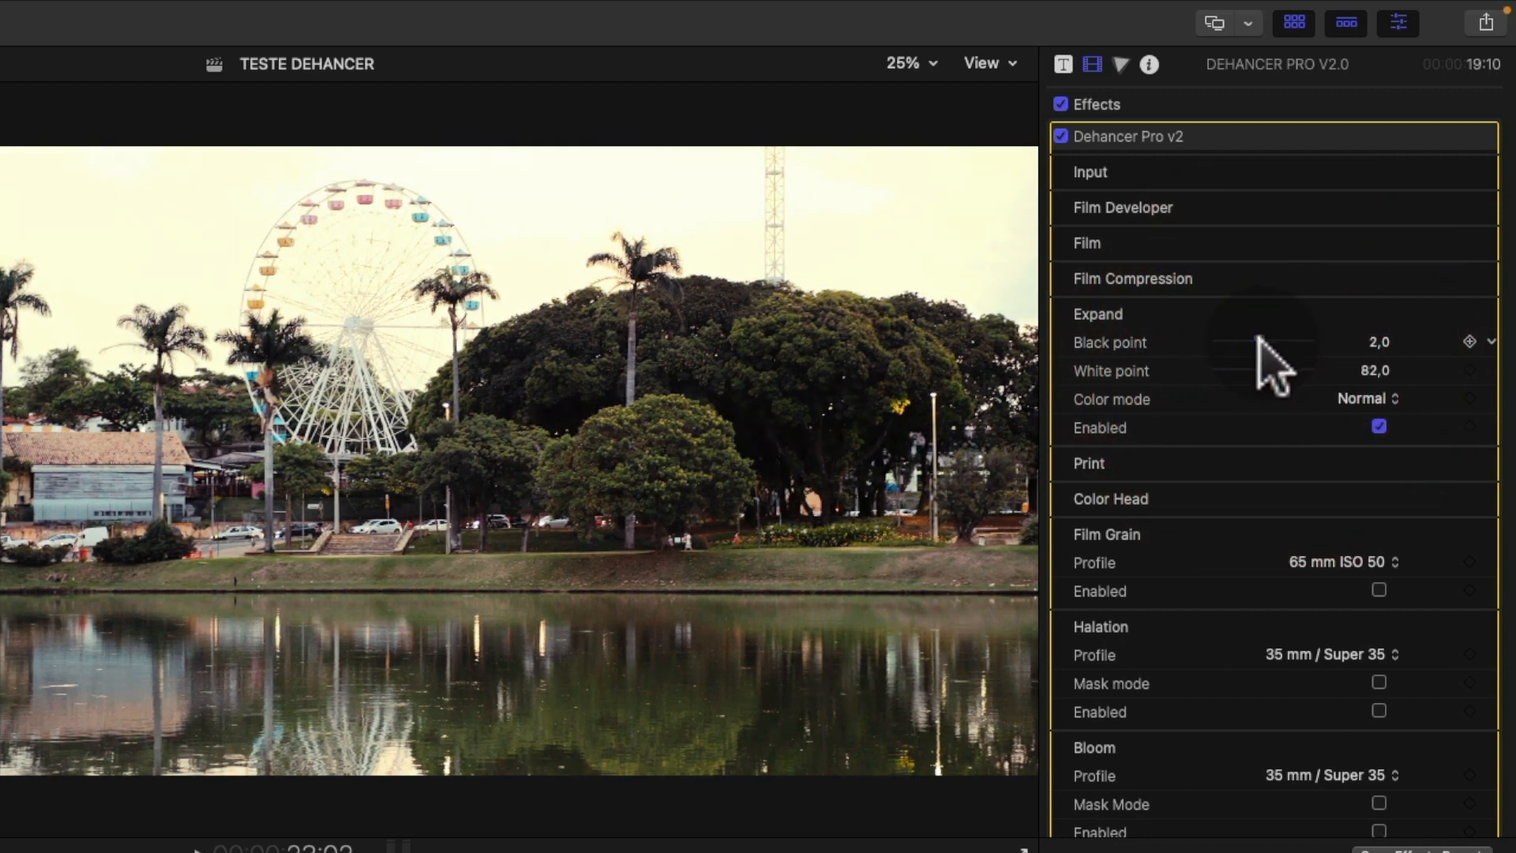
pyautogui.click(1355, 401)
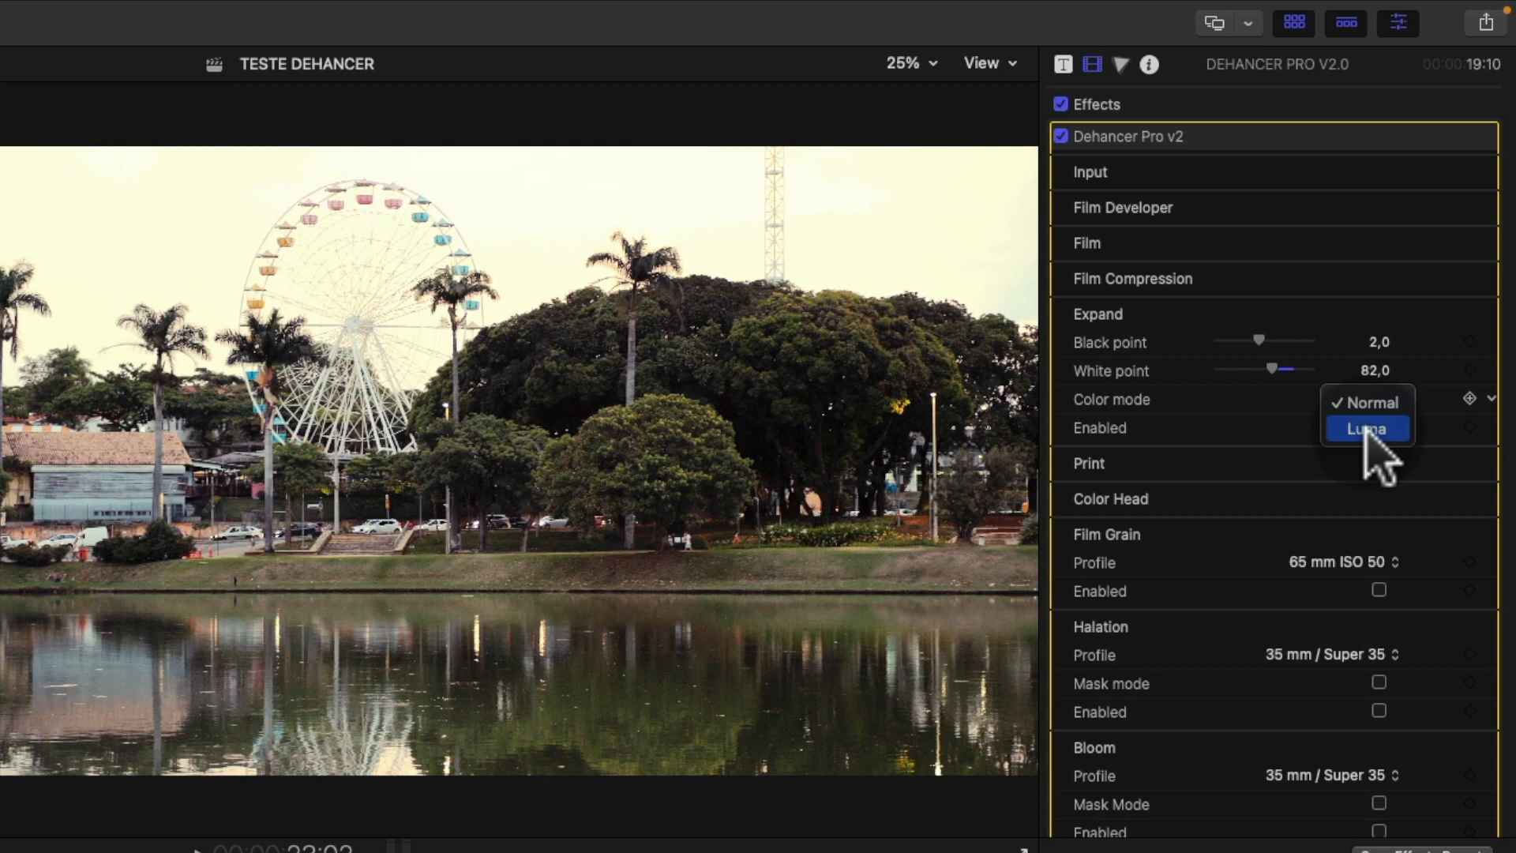
pyautogui.click(1366, 429)
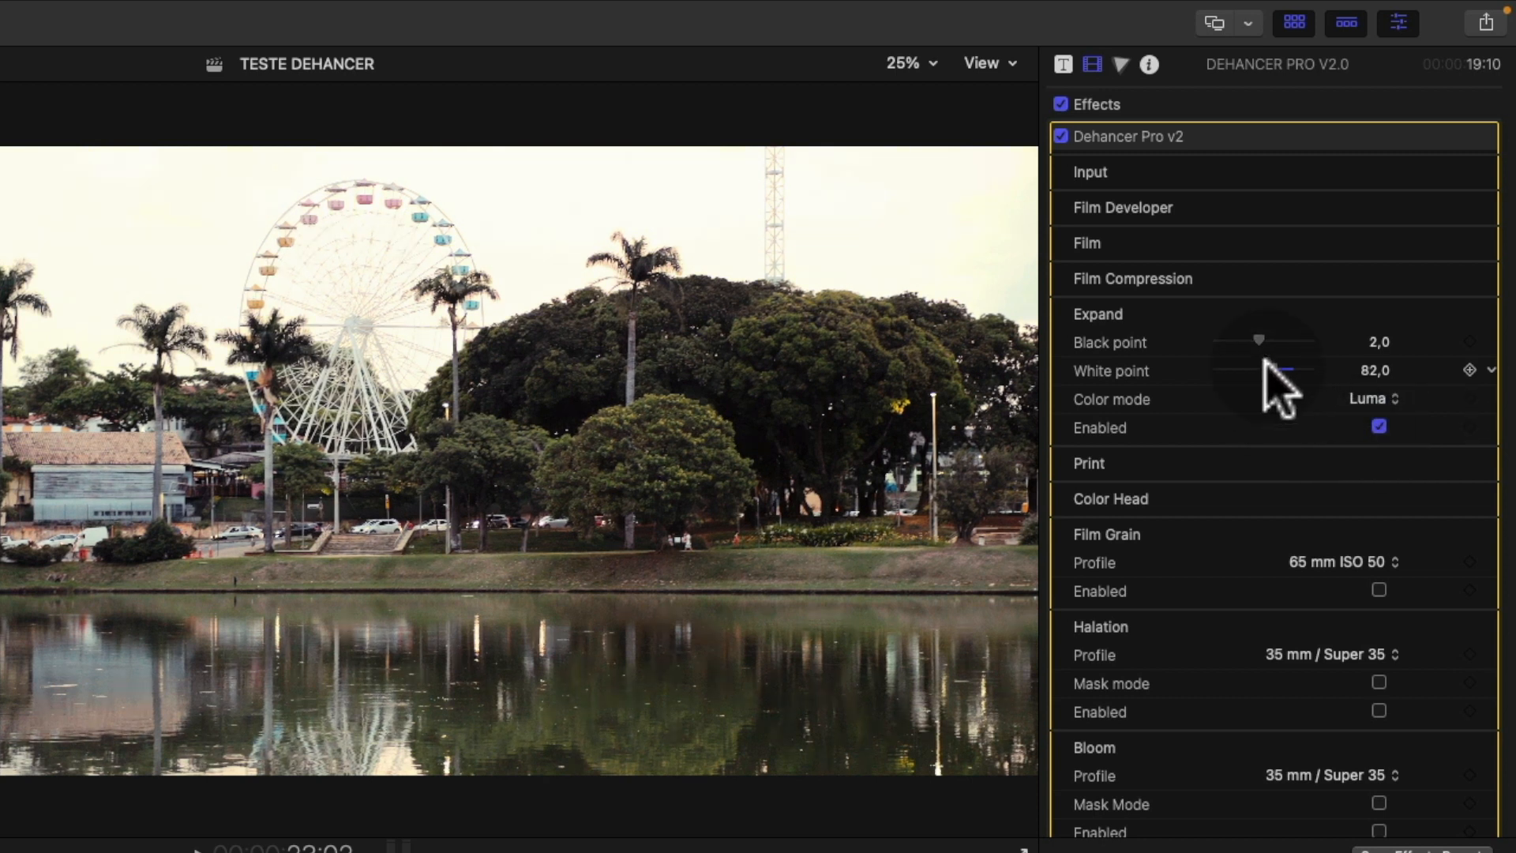
pyautogui.moveTo(1258, 339); pyautogui.dragTo(1269, 357)
pyautogui.moveTo(1353, 248)
pyautogui.mouseDown()
pyautogui.moveTo(1339, 247)
pyautogui.moveTo(1353, 244)
pyautogui.mouseUp()
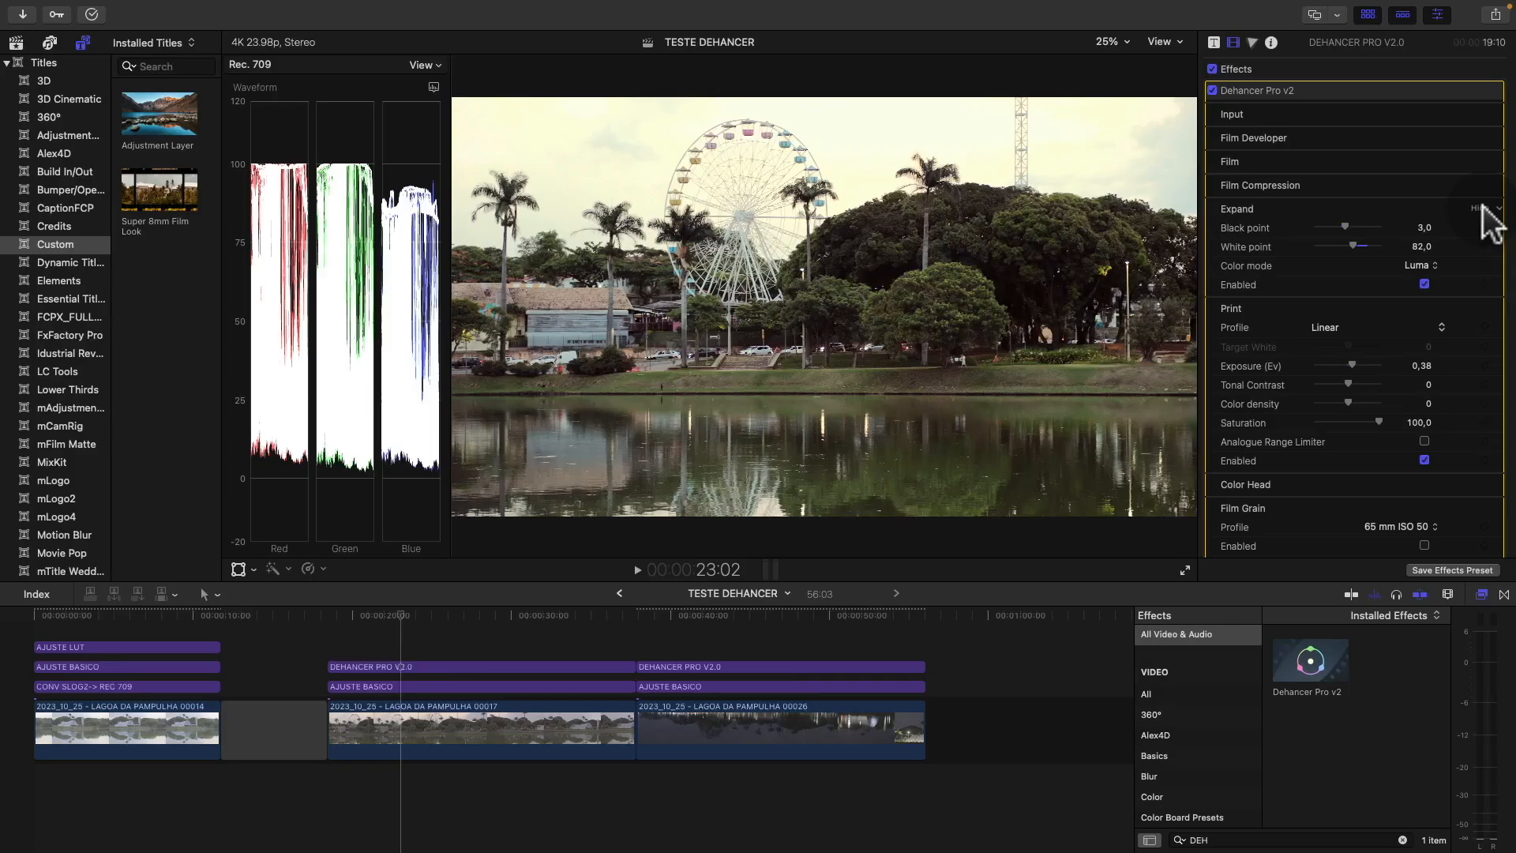
pyautogui.click(1480, 209)
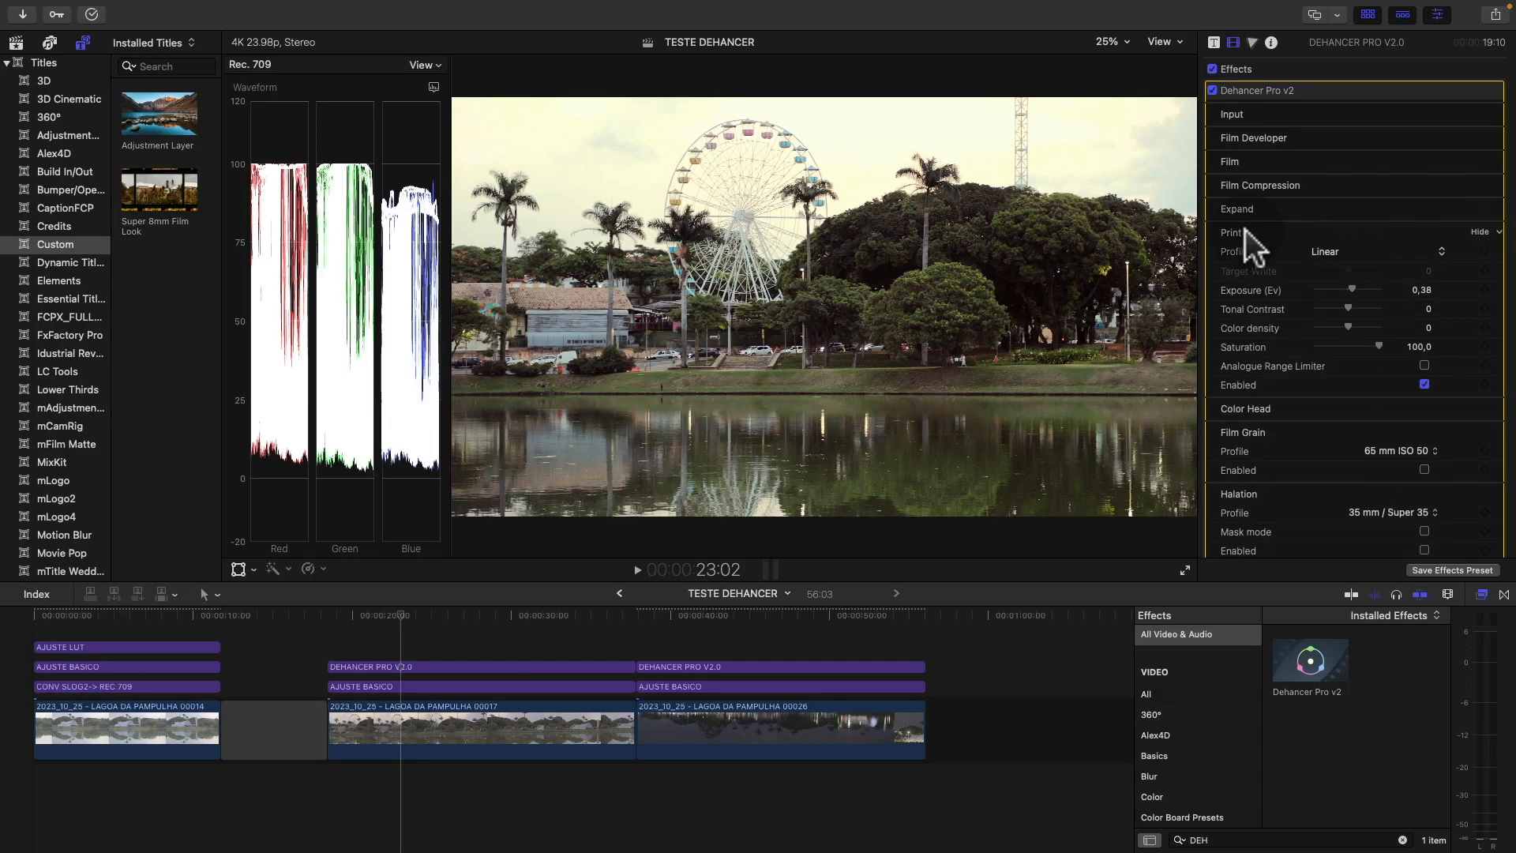
# - Try the Print profiles Cineon Film Log, Fujifilm 3513 Print film, Kodak 2383 Print Film and Kodak Endura Glossy Paper in turn
pyautogui.click(1347, 254)
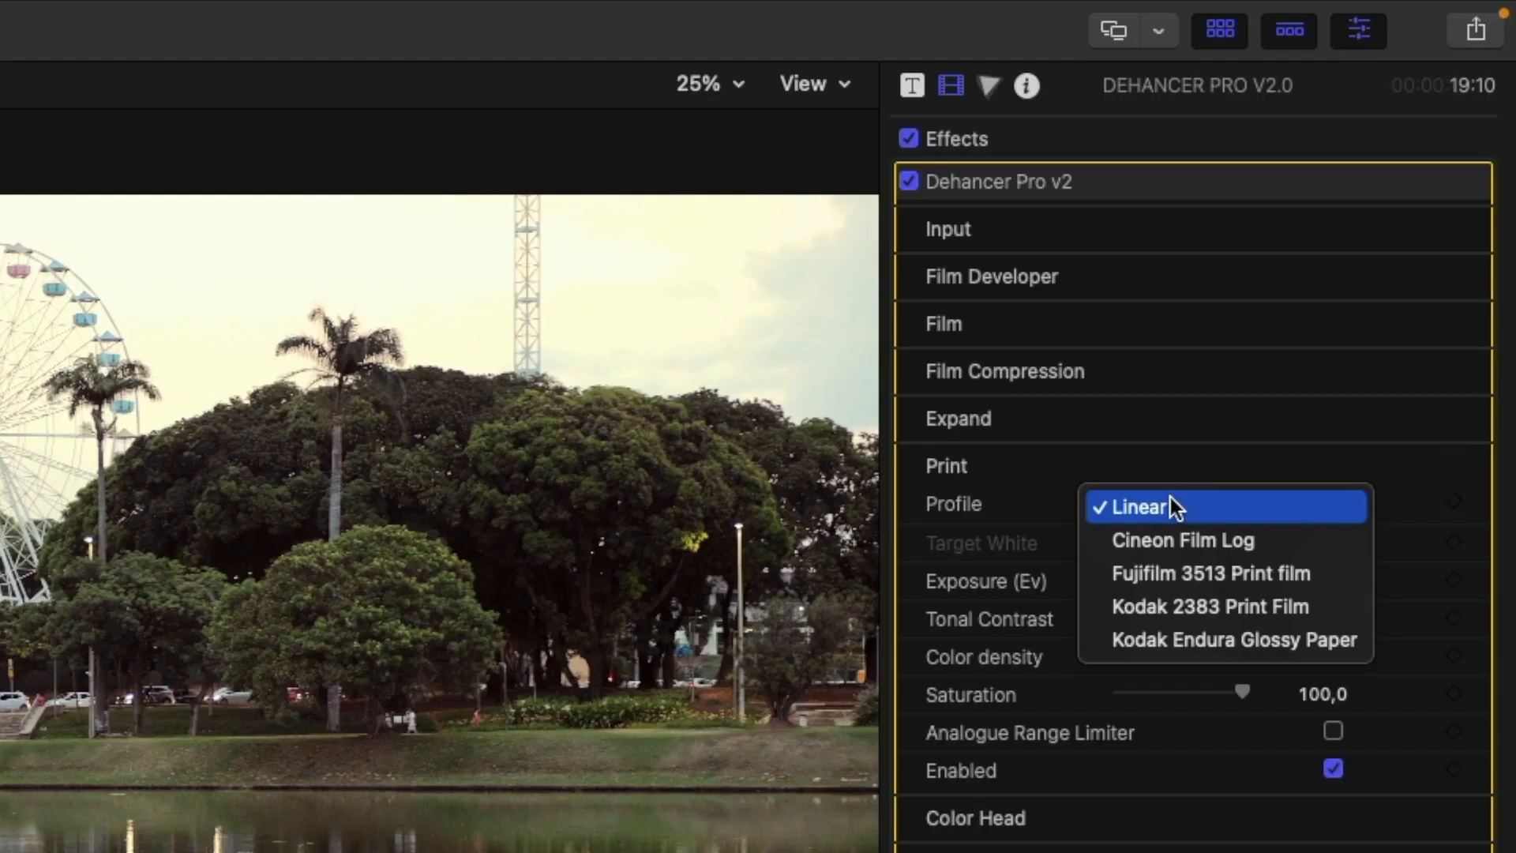
pyautogui.click(1181, 539)
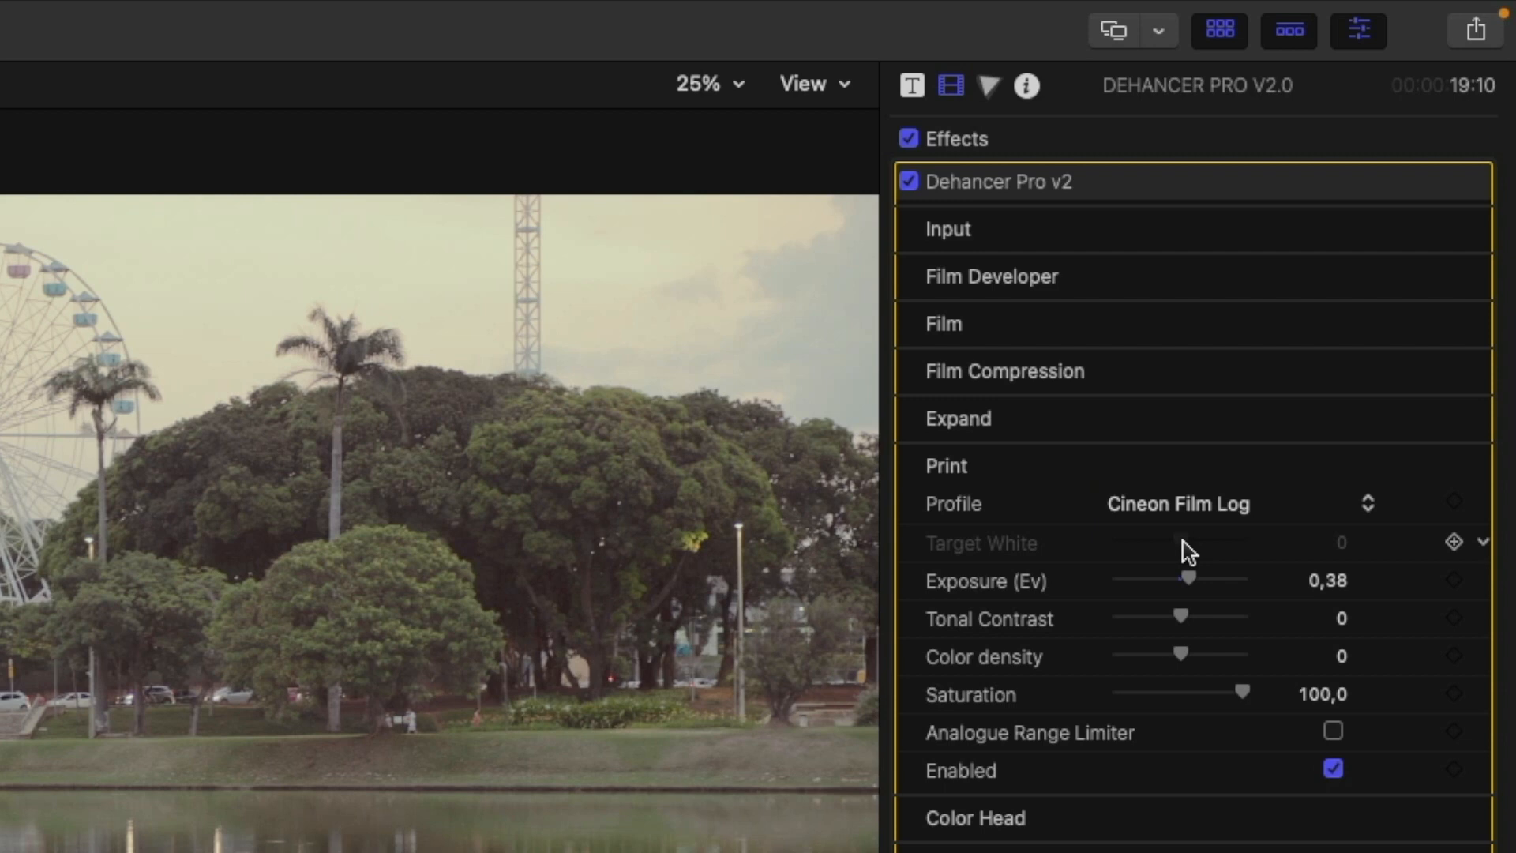
pyautogui.click(1176, 503)
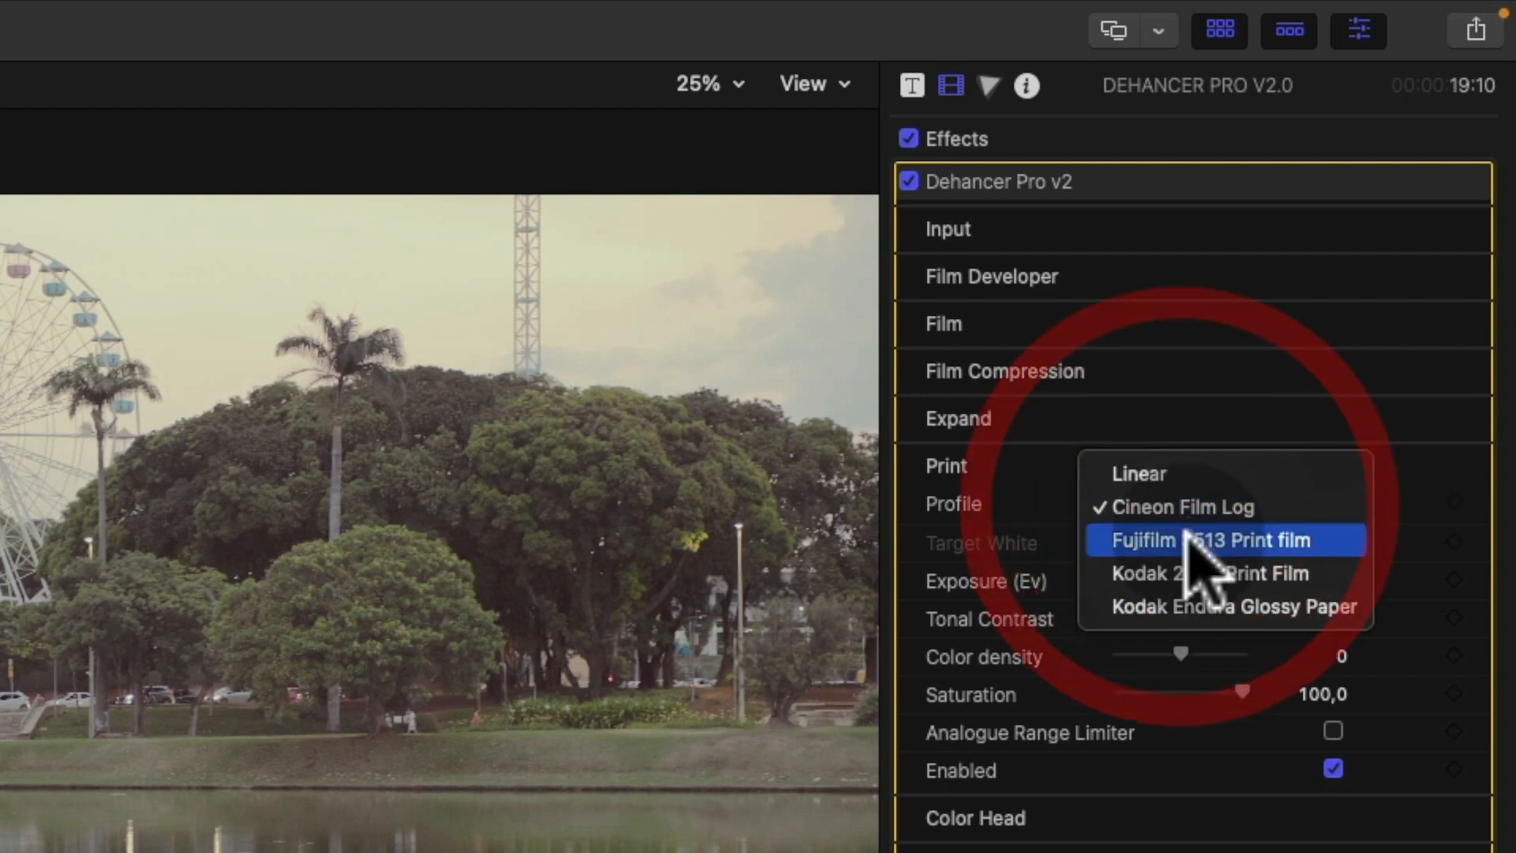
pyautogui.click(1189, 539)
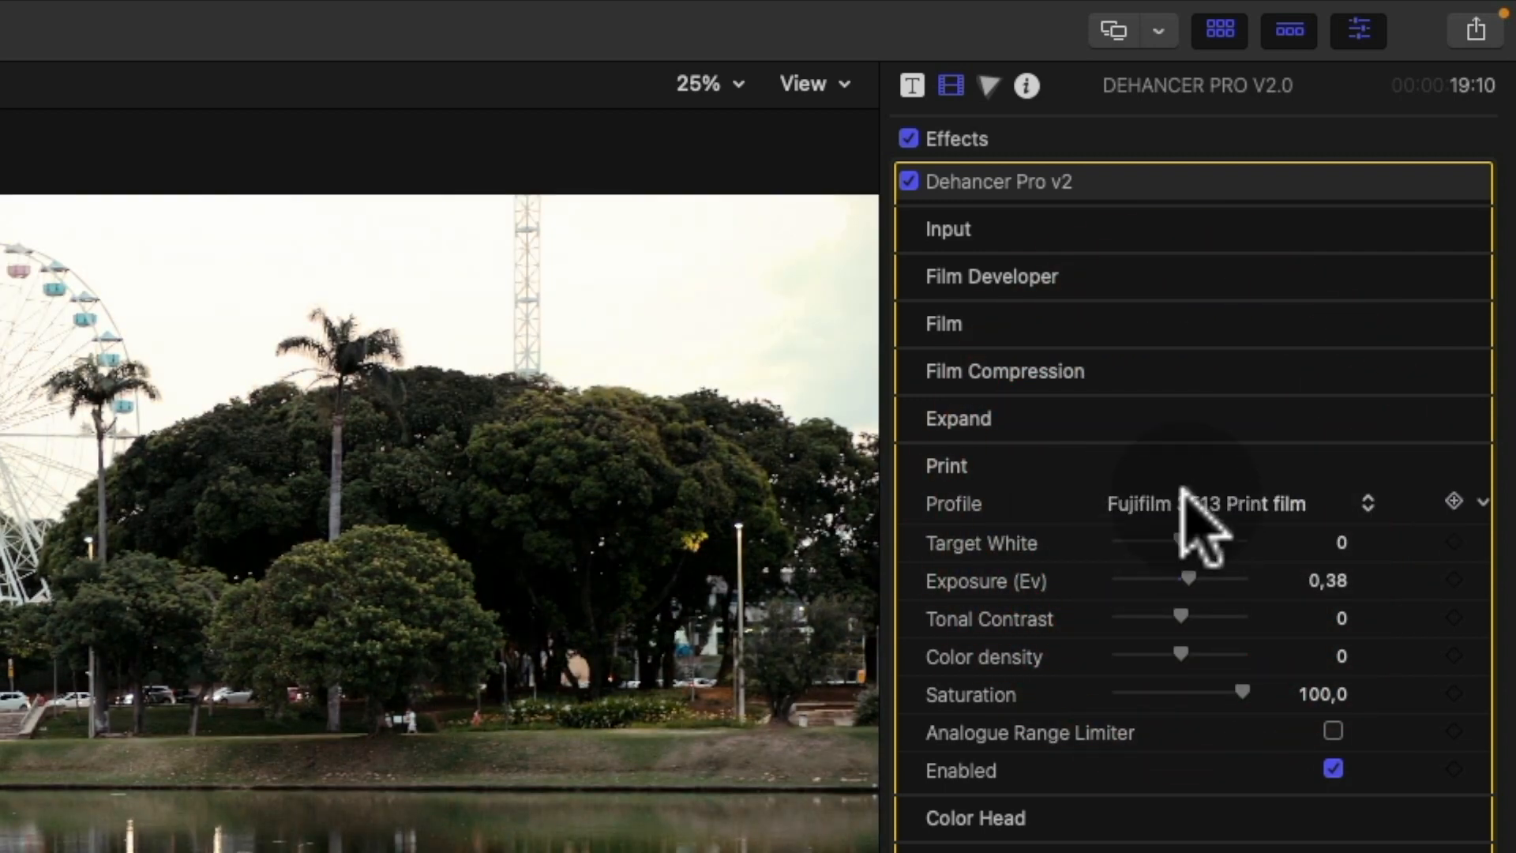
pyautogui.click(1184, 495)
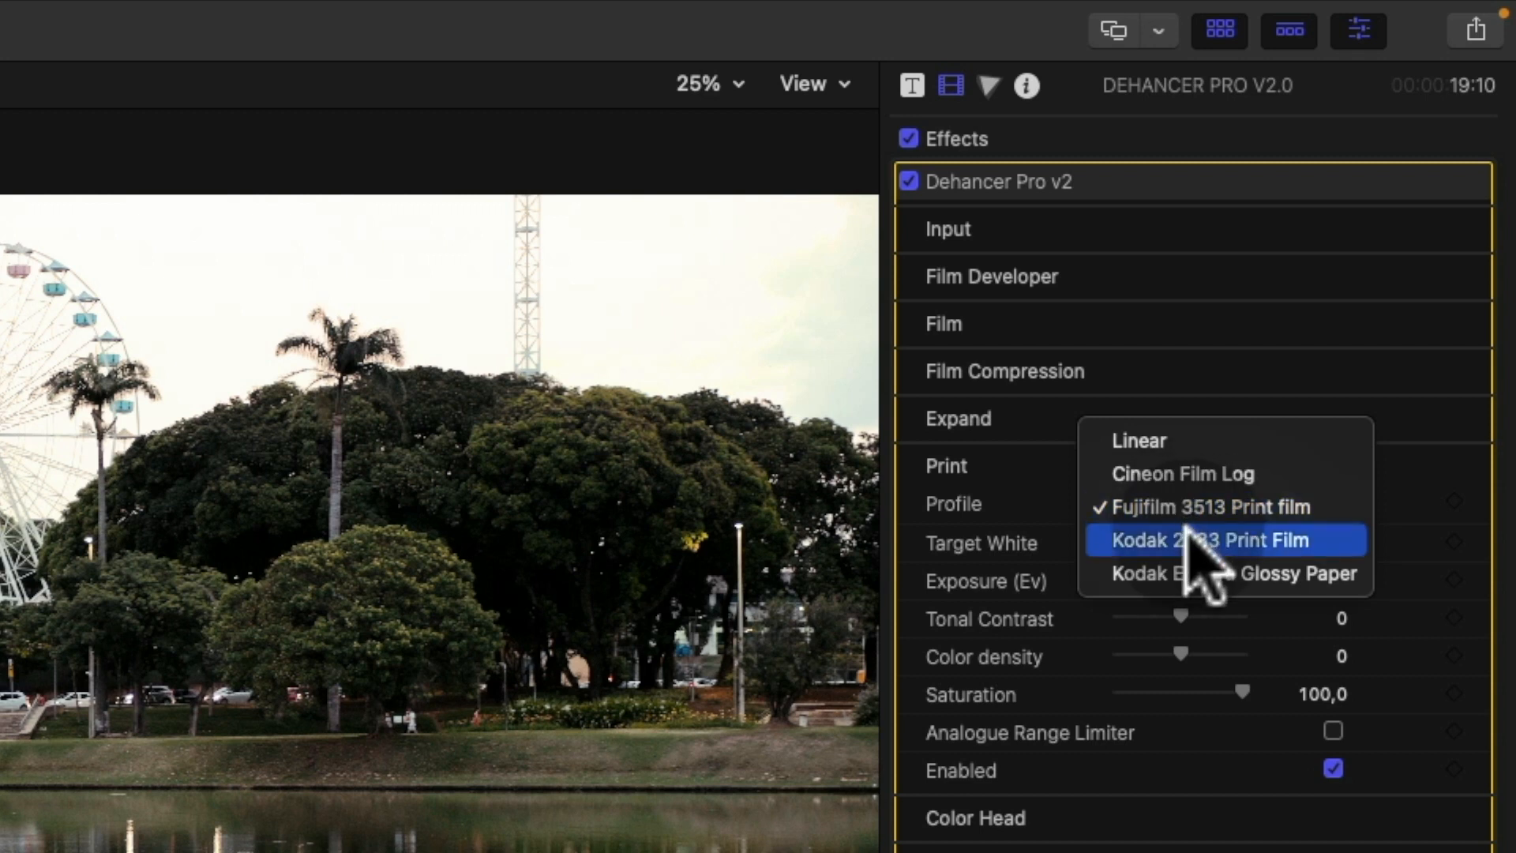
pyautogui.click(1187, 535)
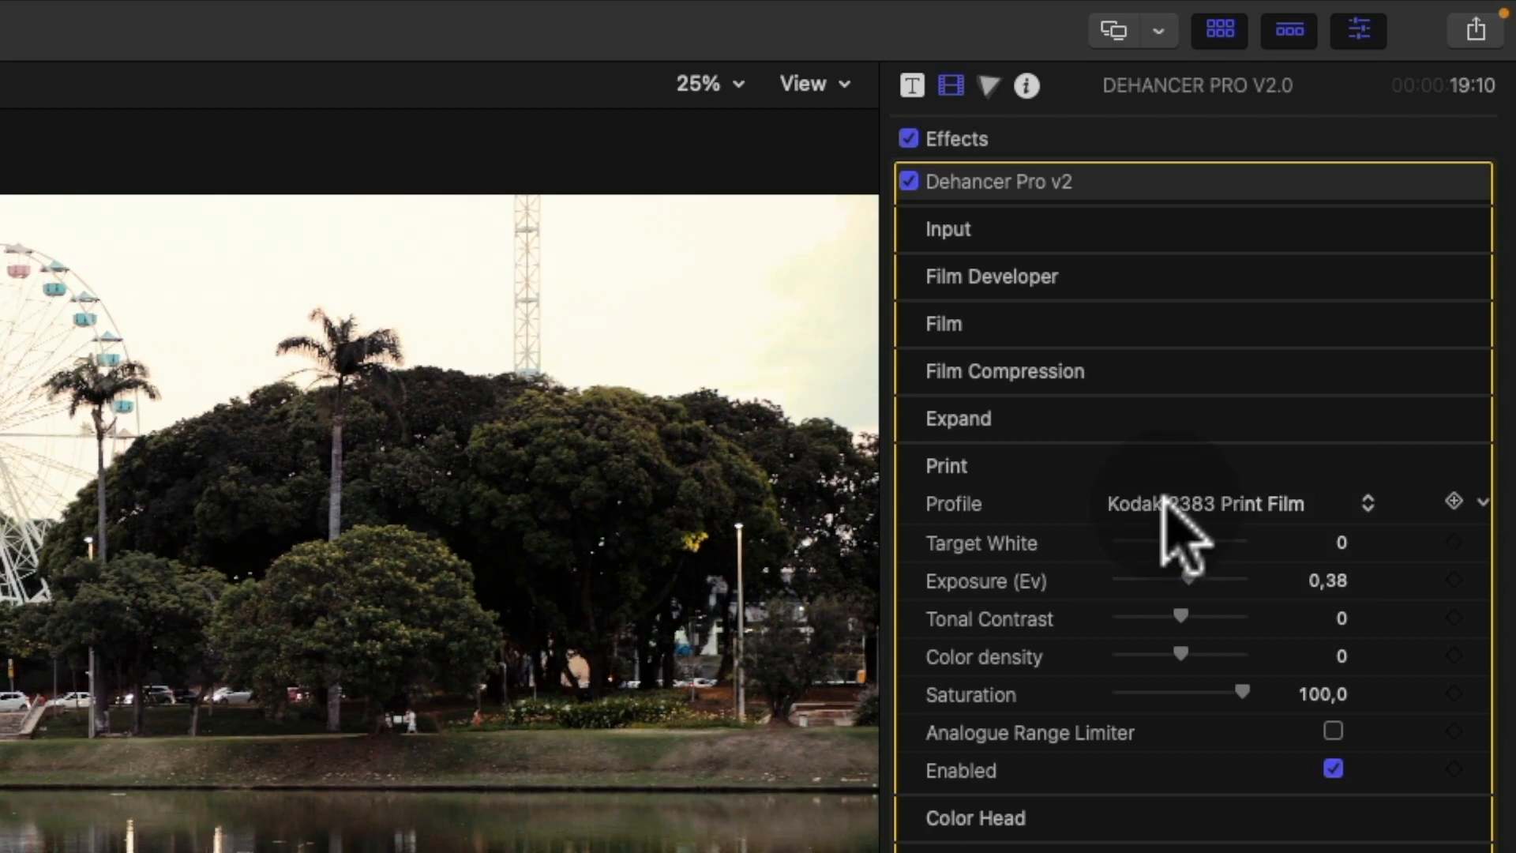
pyautogui.click(1166, 504)
pyautogui.click(1174, 542)
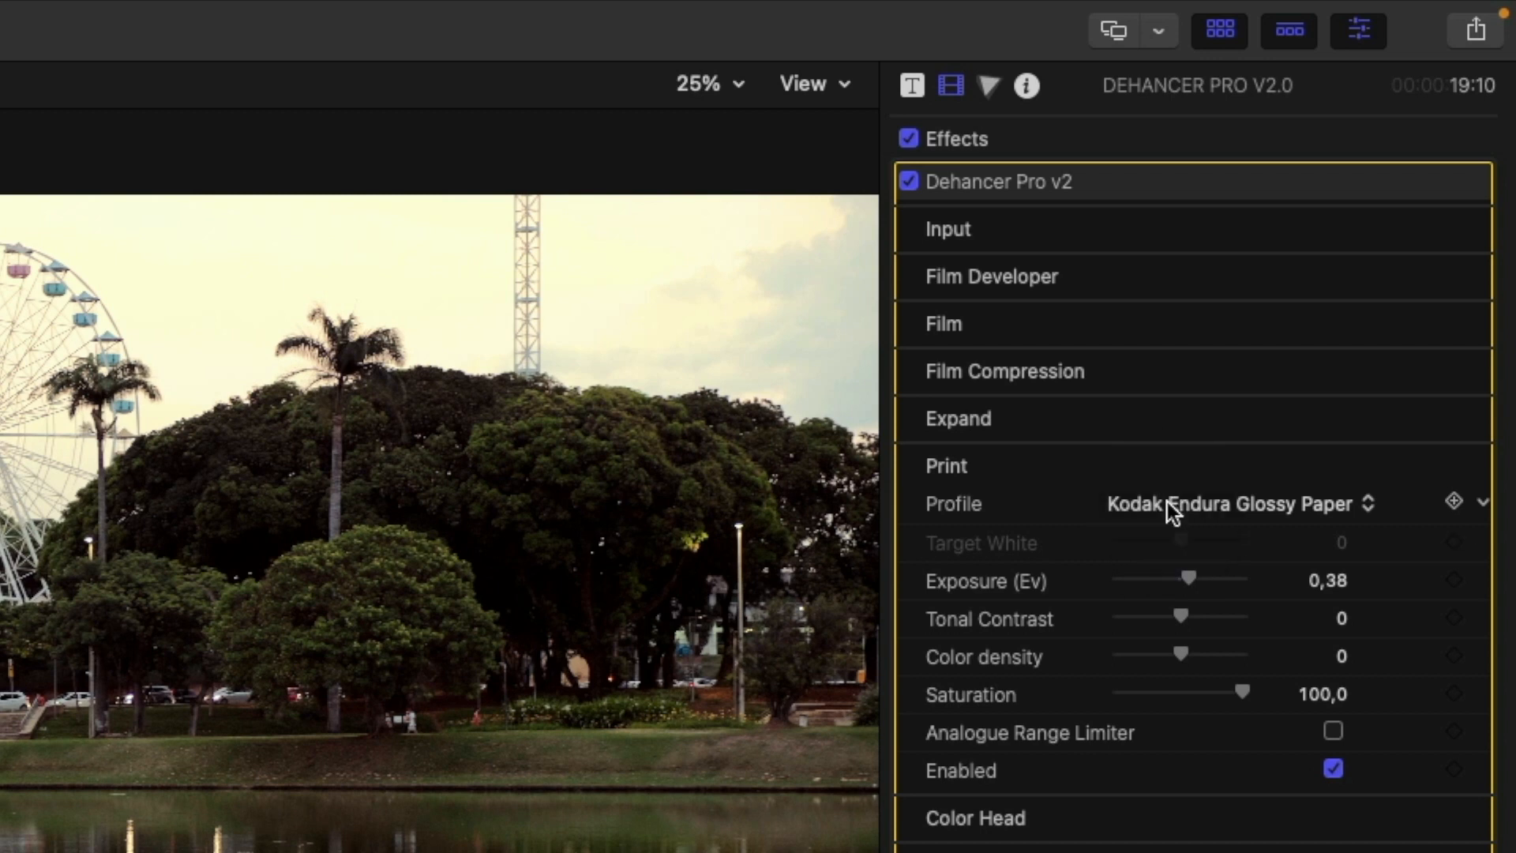
pyautogui.click(1167, 503)
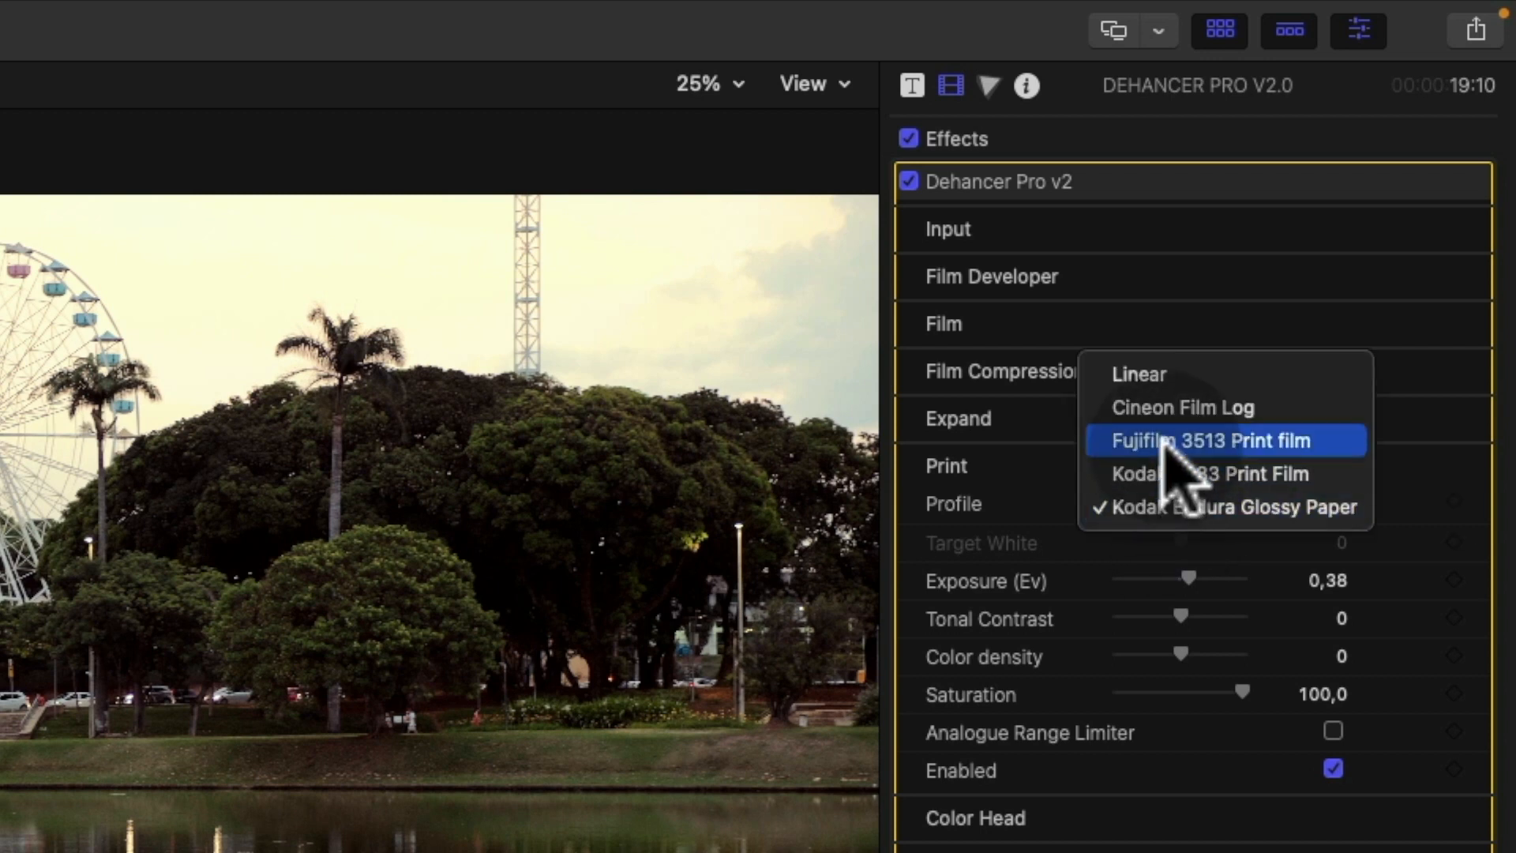
pyautogui.click(1169, 474)
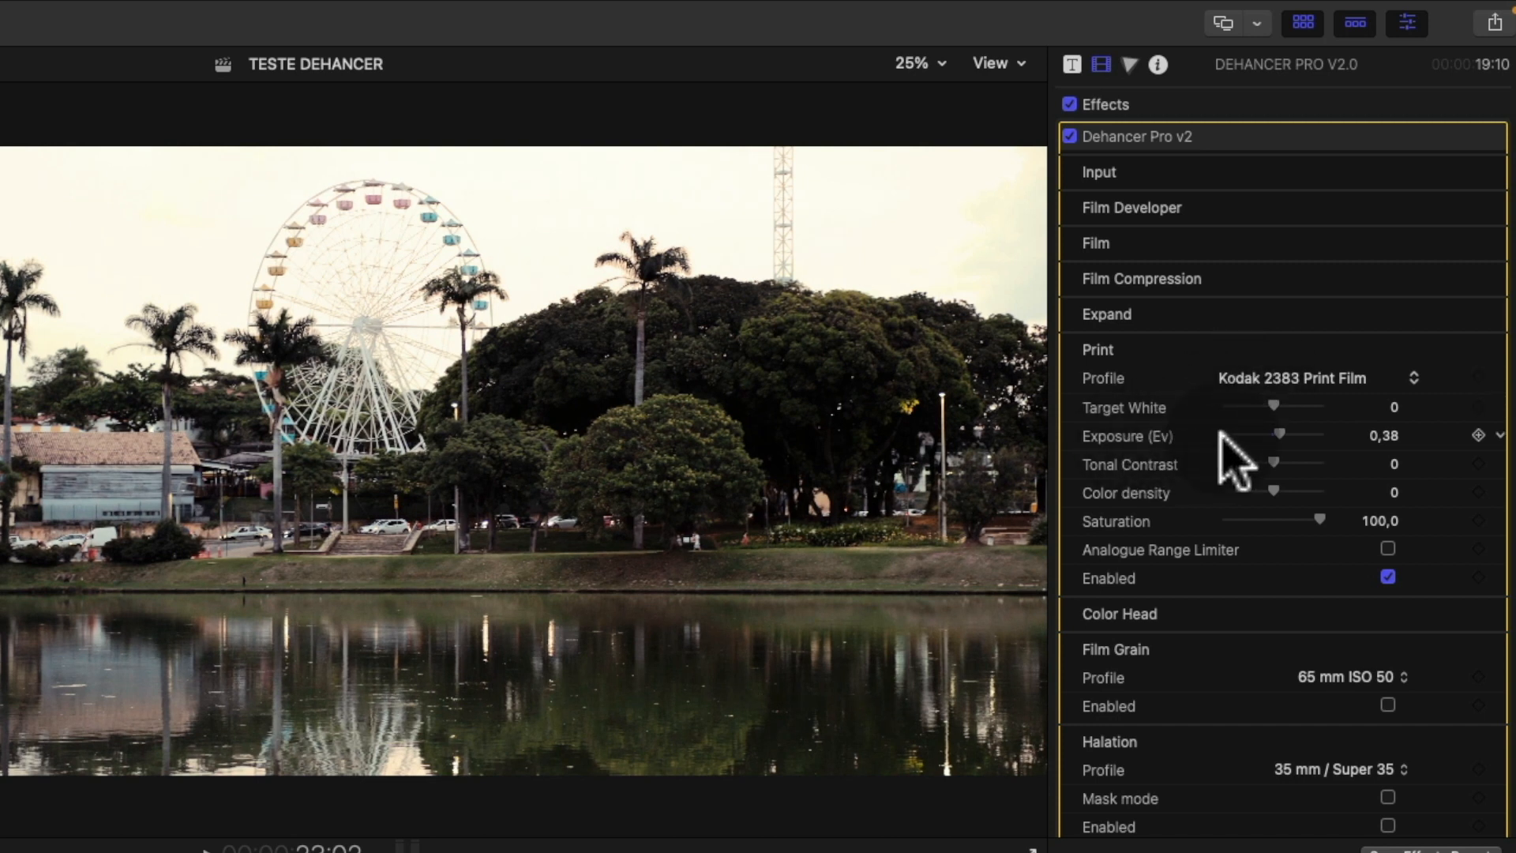
pyautogui.moveTo(1279, 434); pyautogui.dragTo(1261, 458)
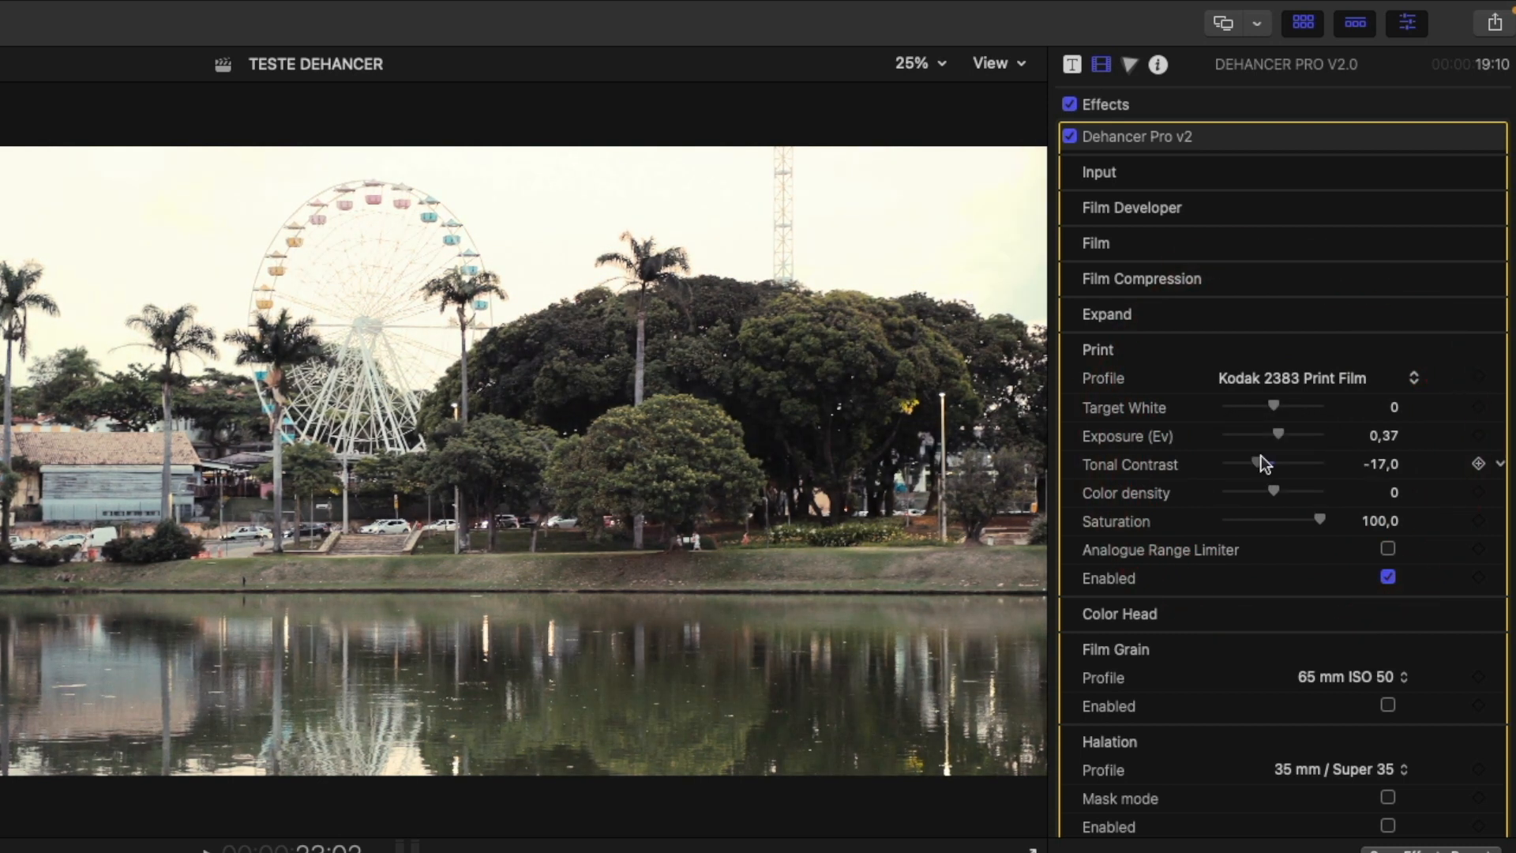
pyautogui.moveTo(1292, 490); pyautogui.dragTo(1326, 509)
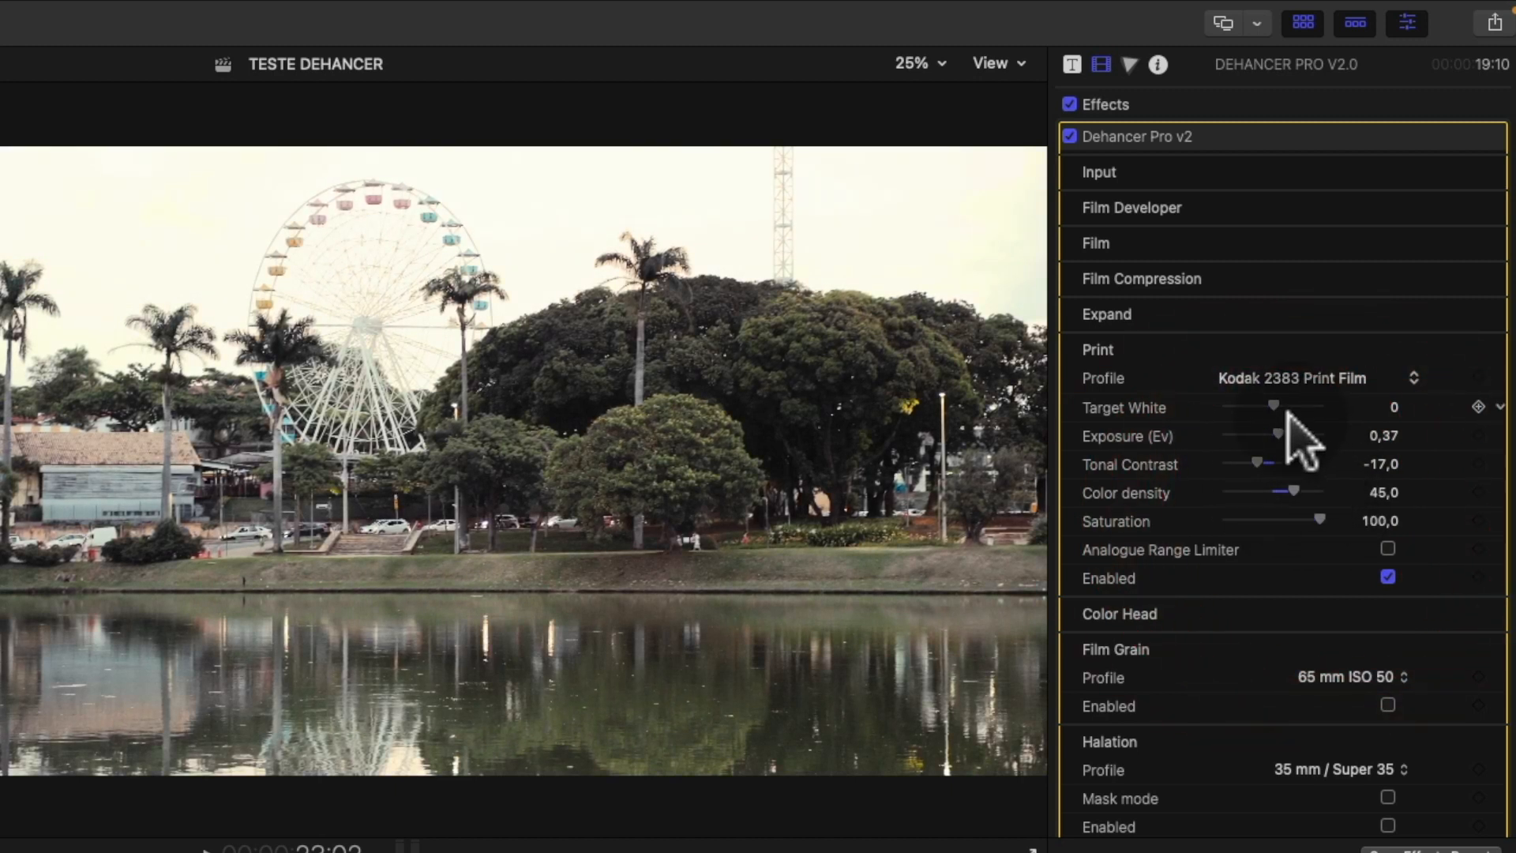
pyautogui.moveTo(1271, 403)
pyautogui.mouseDown()
pyautogui.moveTo(1202, 401)
pyautogui.moveTo(1301, 399)
pyautogui.moveTo(1238, 405)
pyautogui.moveTo(1253, 406)
pyautogui.mouseUp()
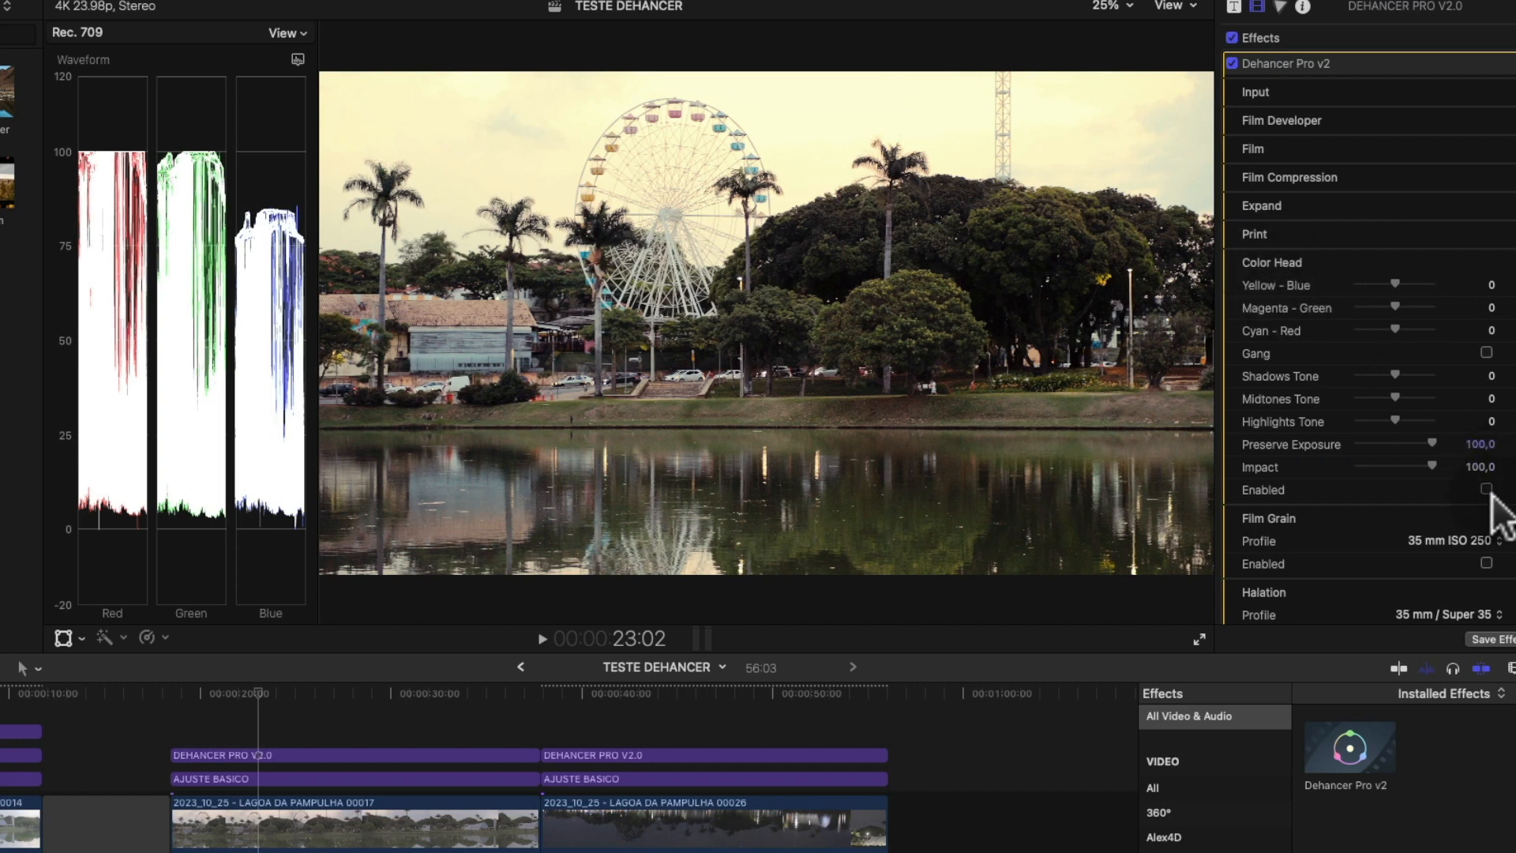
# - Enable Color Head and set Yellow - Blue to 8, Magenta - Green to 21 and Cyan - Red to 14
pyautogui.click(1485, 489)
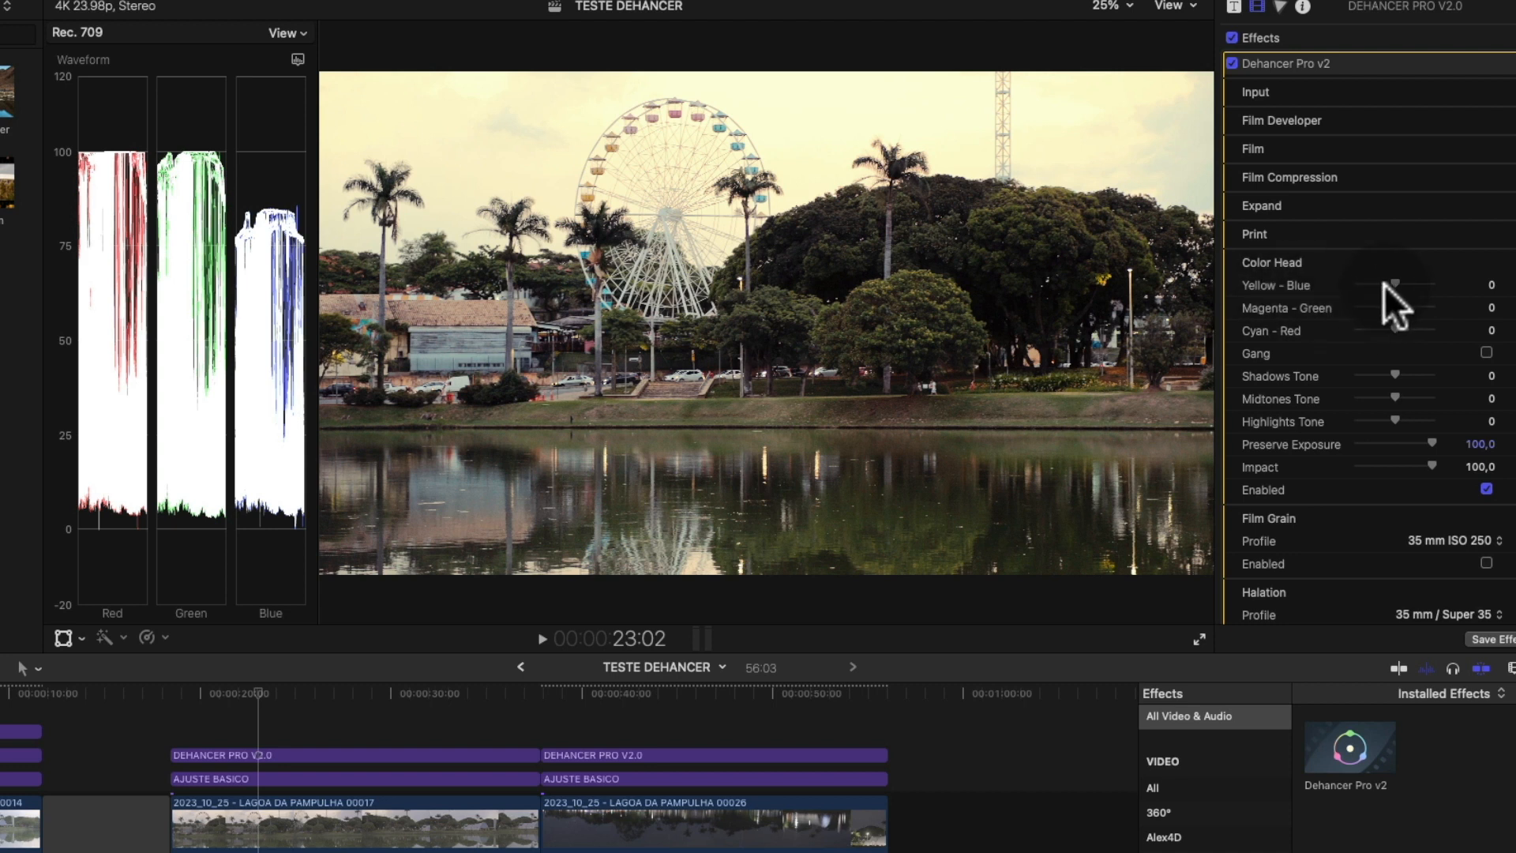
pyautogui.moveTo(1392, 281); pyautogui.dragTo(1411, 305)
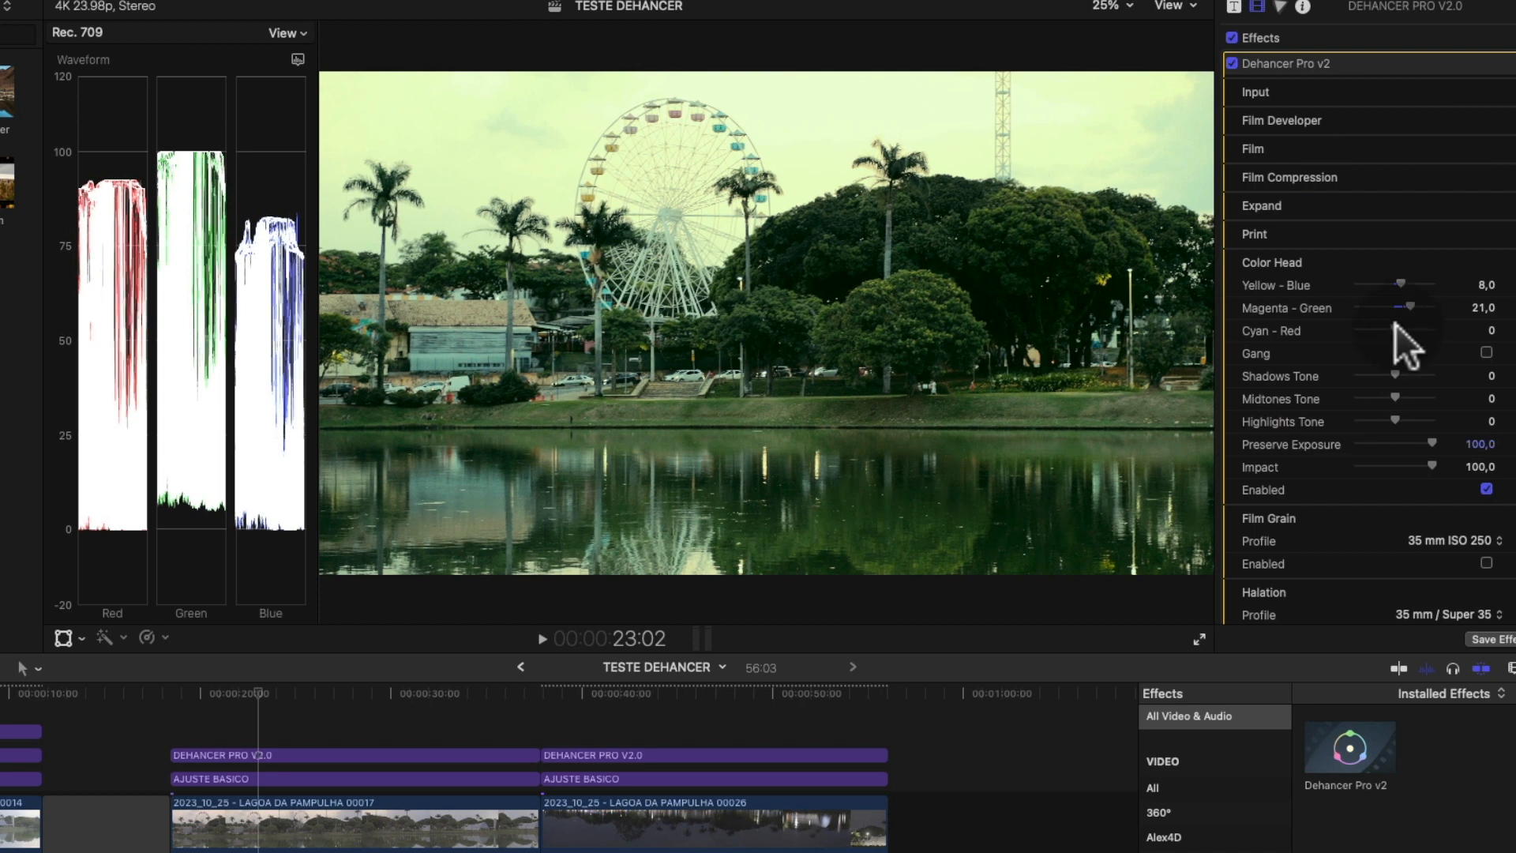
pyautogui.moveTo(1389, 328)
pyautogui.mouseDown()
pyautogui.moveTo(1368, 329)
pyautogui.moveTo(1408, 330)
pyautogui.mouseUp()
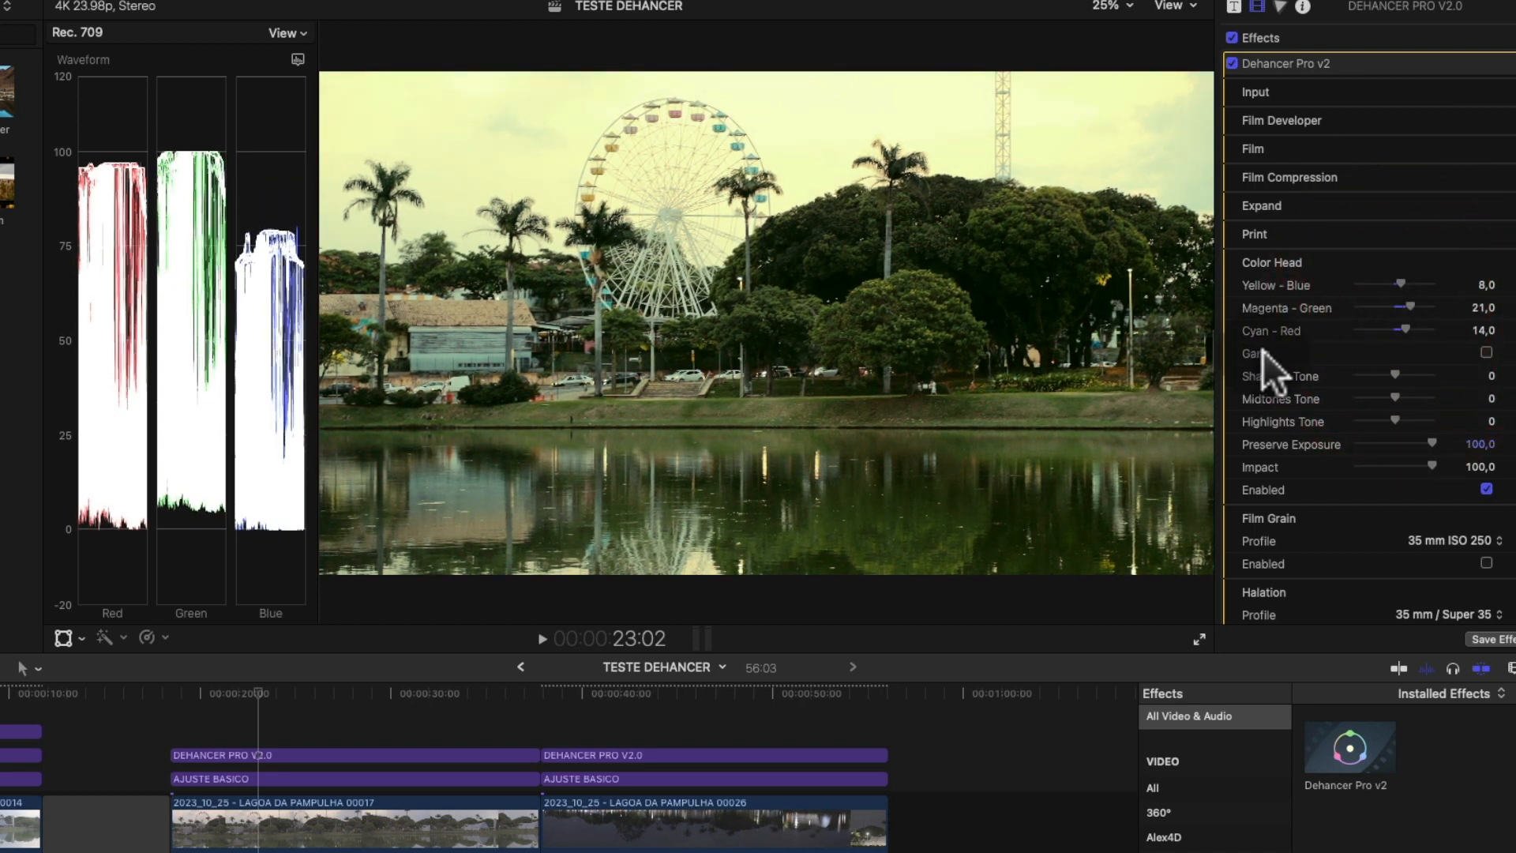
# - Gang Color Head's three color axes to -12, set Shadows Tone to 61 and Midtones Tone to -52, and adjust Highlights Tone
pyautogui.click(1486, 355)
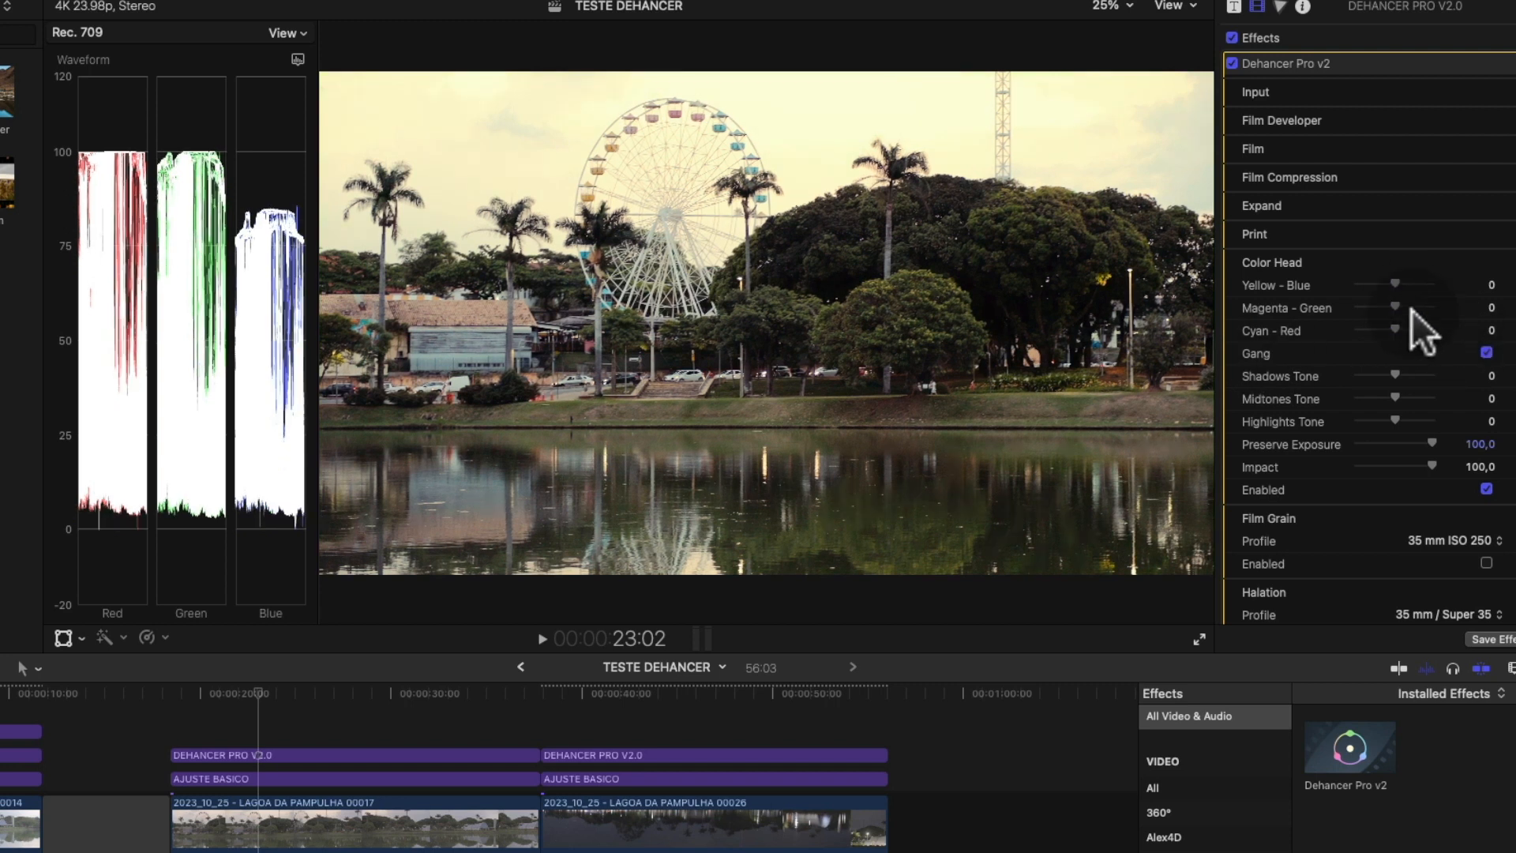
pyautogui.moveTo(1395, 304)
pyautogui.mouseDown()
pyautogui.moveTo(1413, 305)
pyautogui.moveTo(1383, 304)
pyautogui.moveTo(1404, 323)
pyautogui.moveTo(1371, 325)
pyautogui.moveTo(1409, 324)
pyautogui.moveTo(1390, 323)
pyautogui.mouseUp()
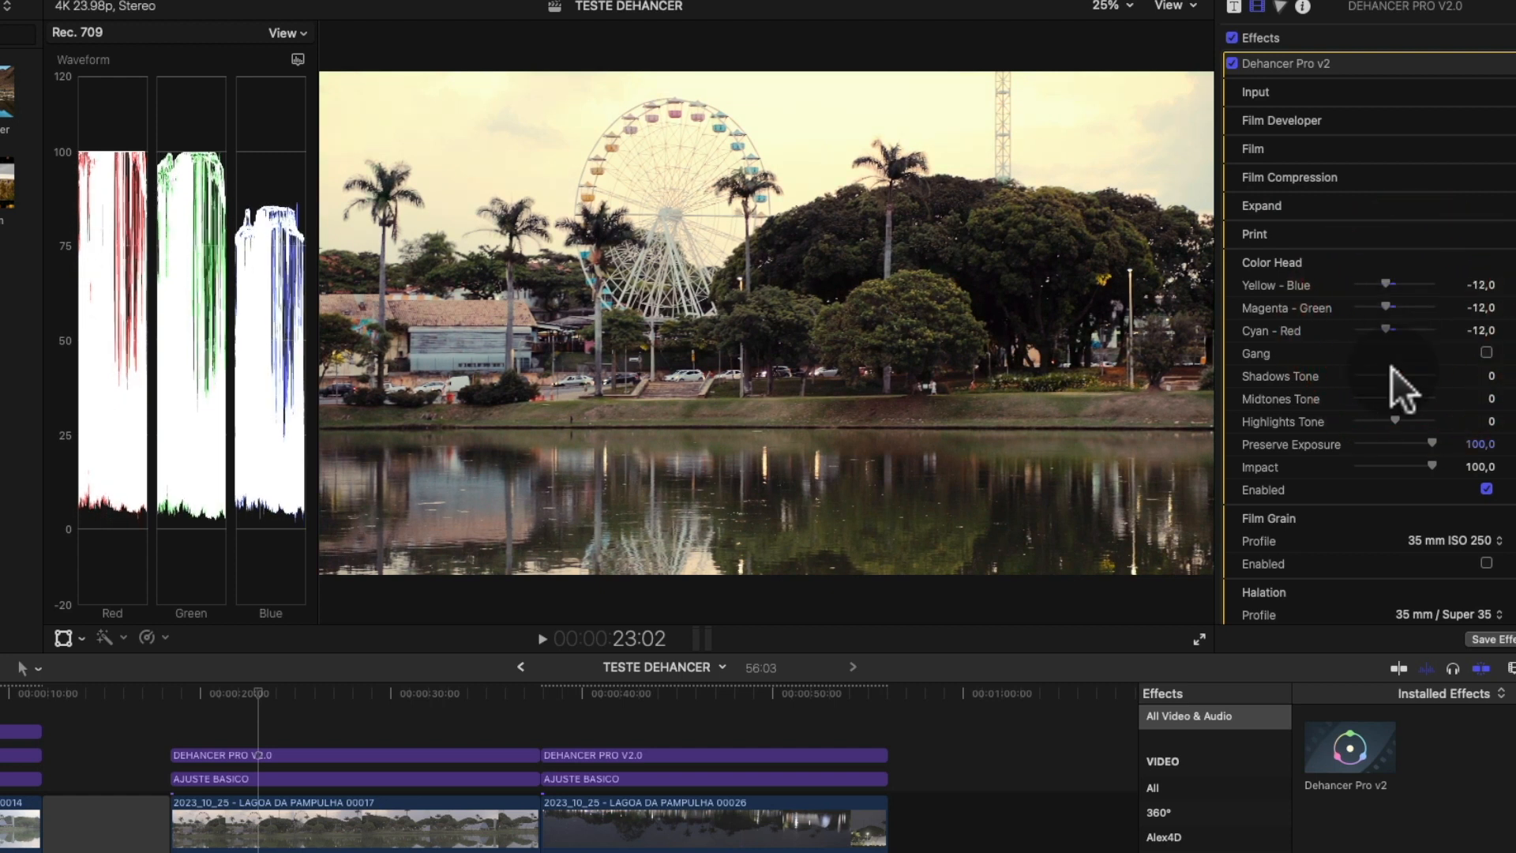
pyautogui.moveTo(1401, 371)
pyautogui.mouseDown()
pyautogui.moveTo(1385, 373)
pyautogui.moveTo(1423, 371)
pyautogui.moveTo(1375, 373)
pyautogui.moveTo(1415, 372)
pyautogui.mouseUp()
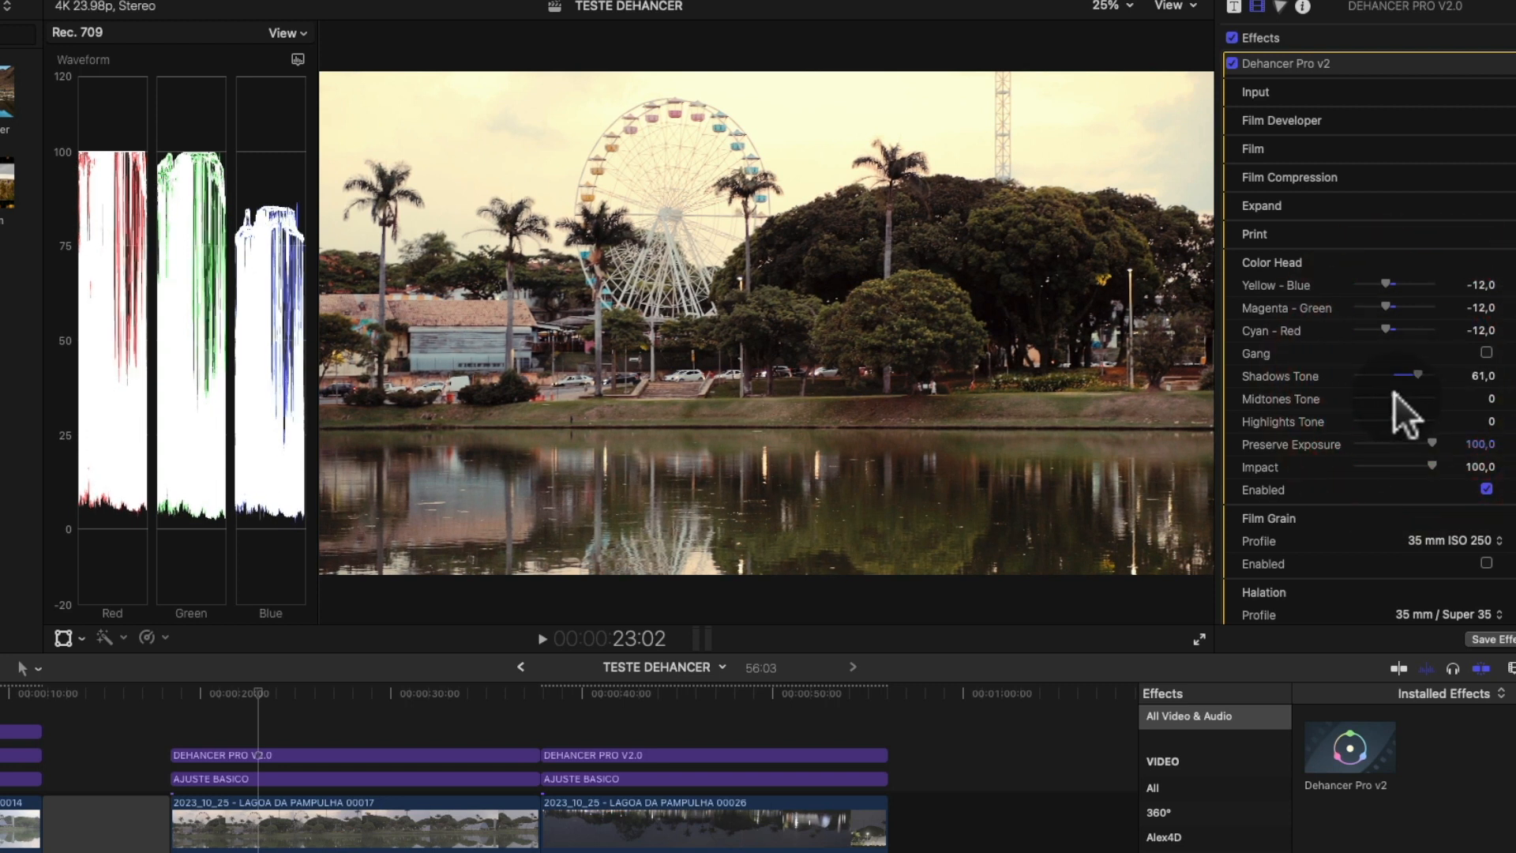
pyautogui.moveTo(1377, 391)
pyautogui.mouseDown()
pyautogui.moveTo(1409, 392)
pyautogui.moveTo(1375, 396)
pyautogui.mouseUp()
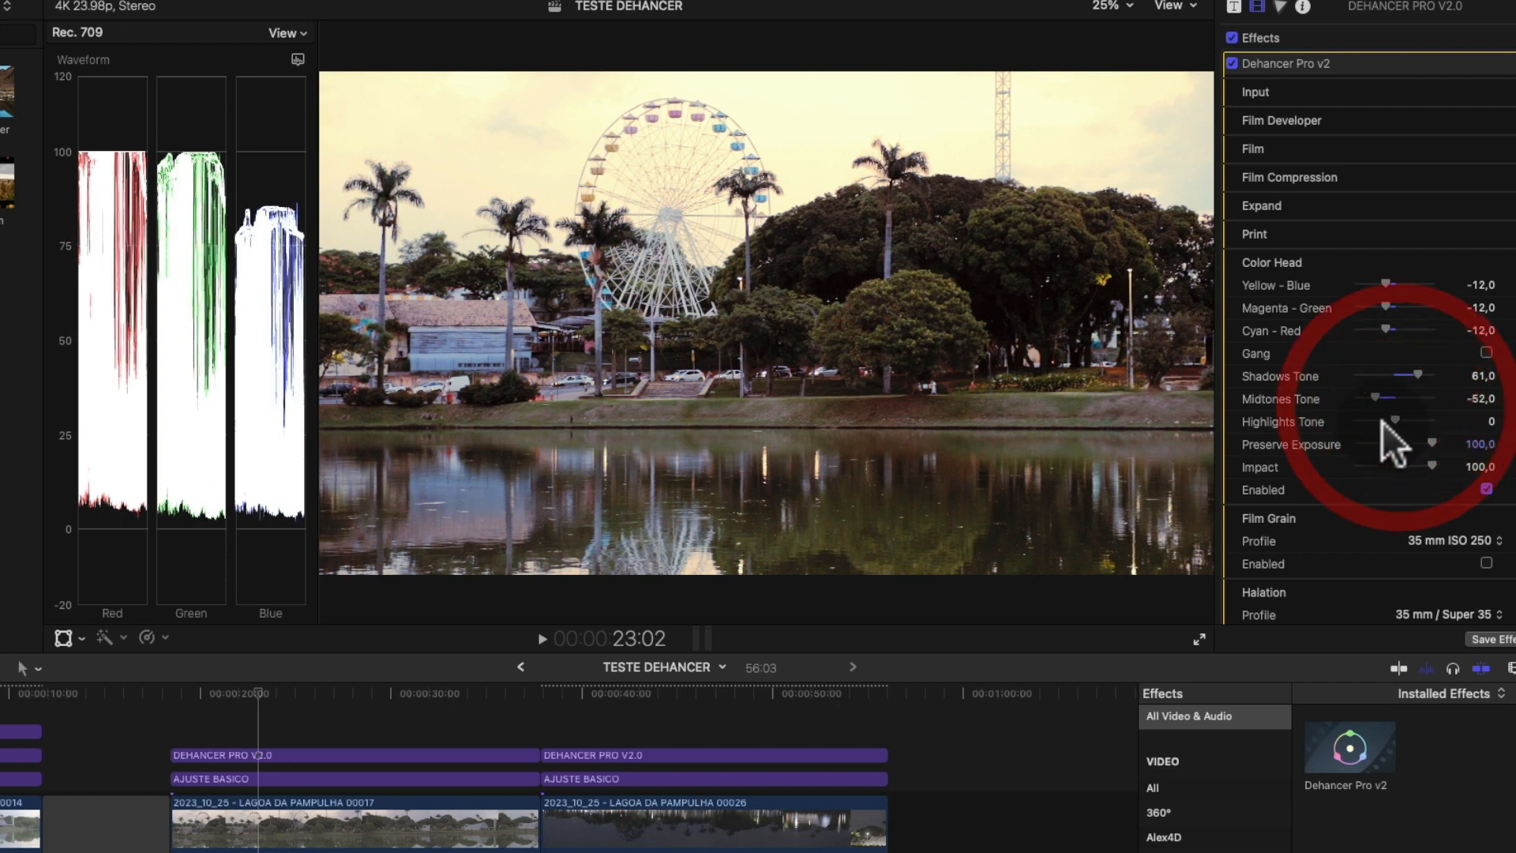
pyautogui.moveTo(1395, 417); pyautogui.dragTo(1409, 458)
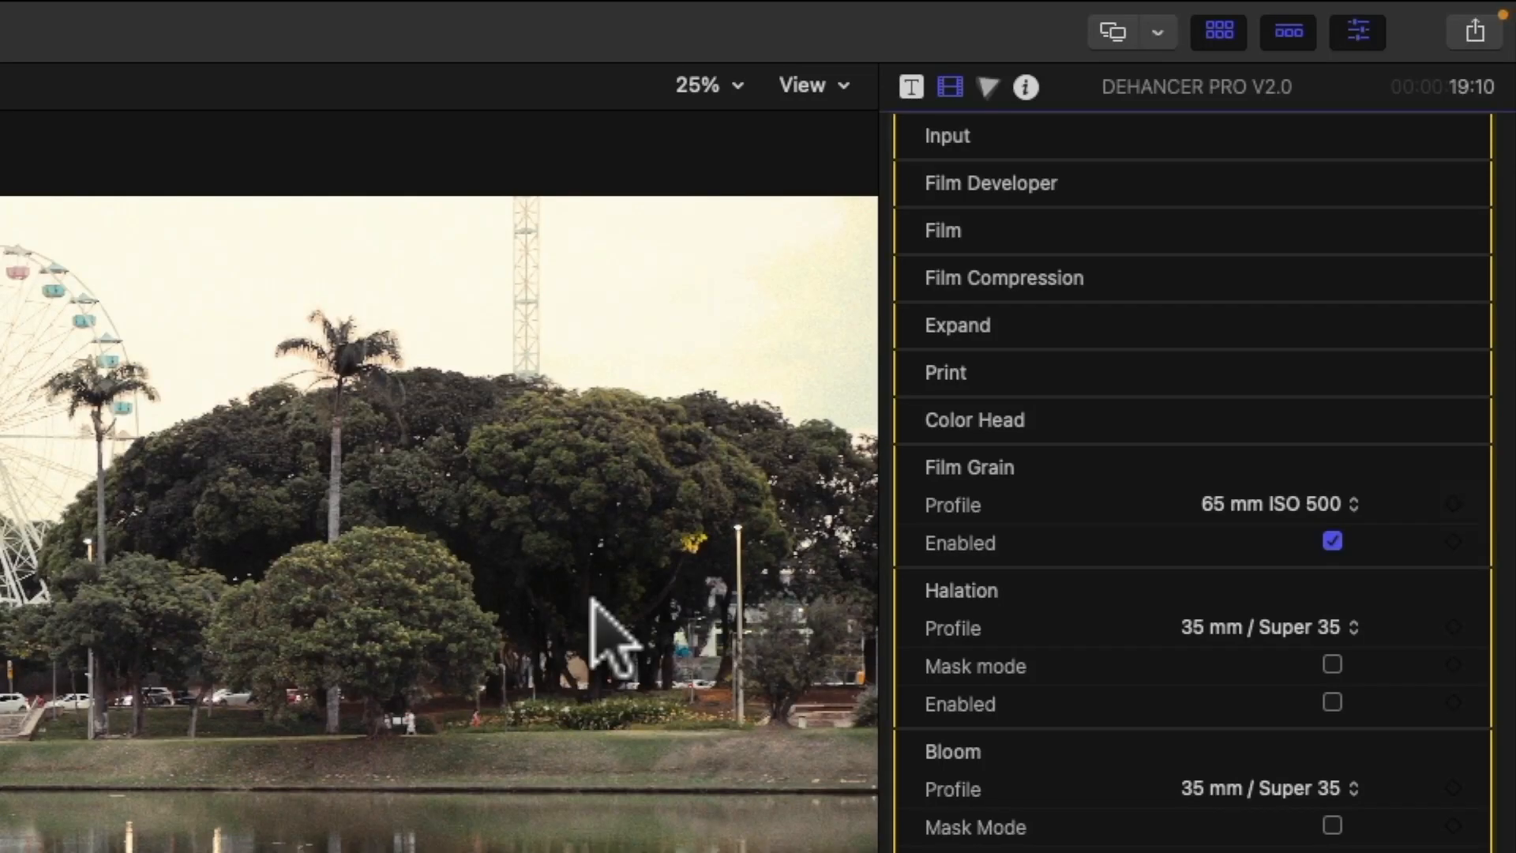
# - Try Film Grain's 8 mm ISO 500 and 8 mm ISO 50 profiles, and set the profile to 65 mm ISO 50
pyautogui.moveTo(976, 466)
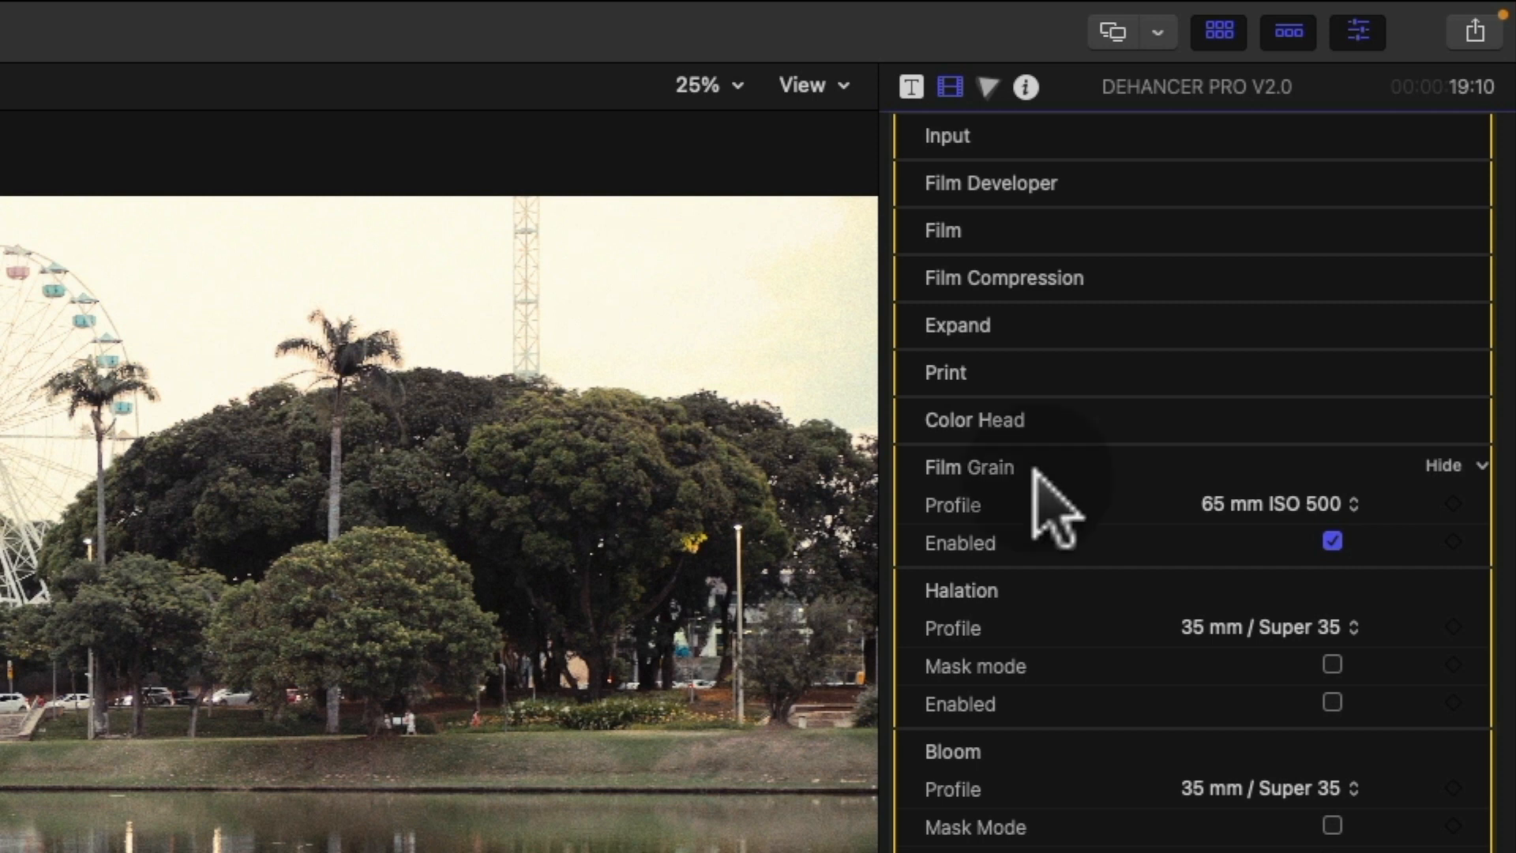
pyautogui.click(1257, 503)
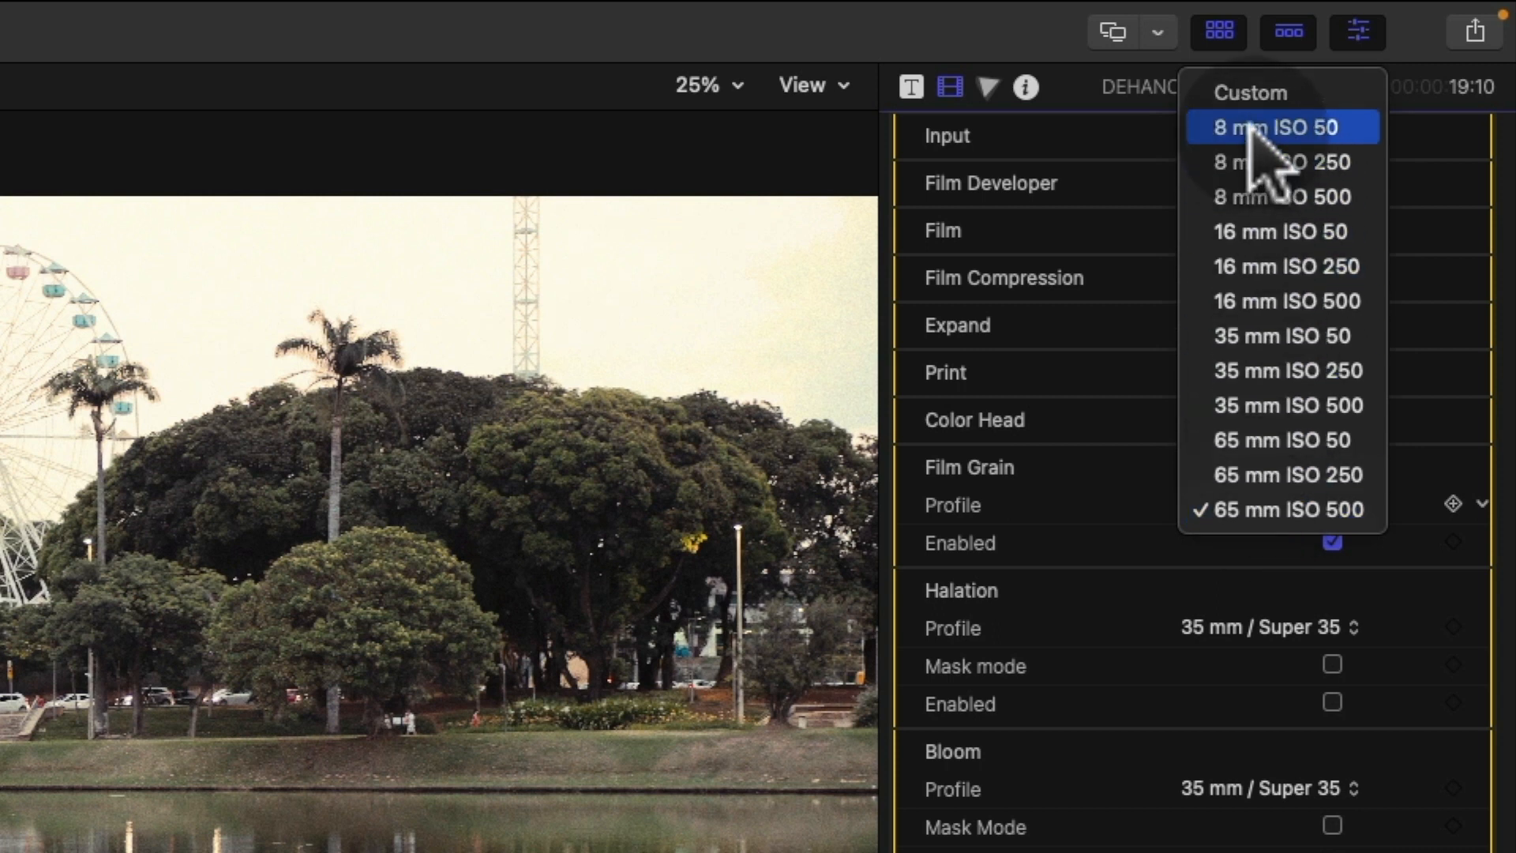
pyautogui.click(1283, 198)
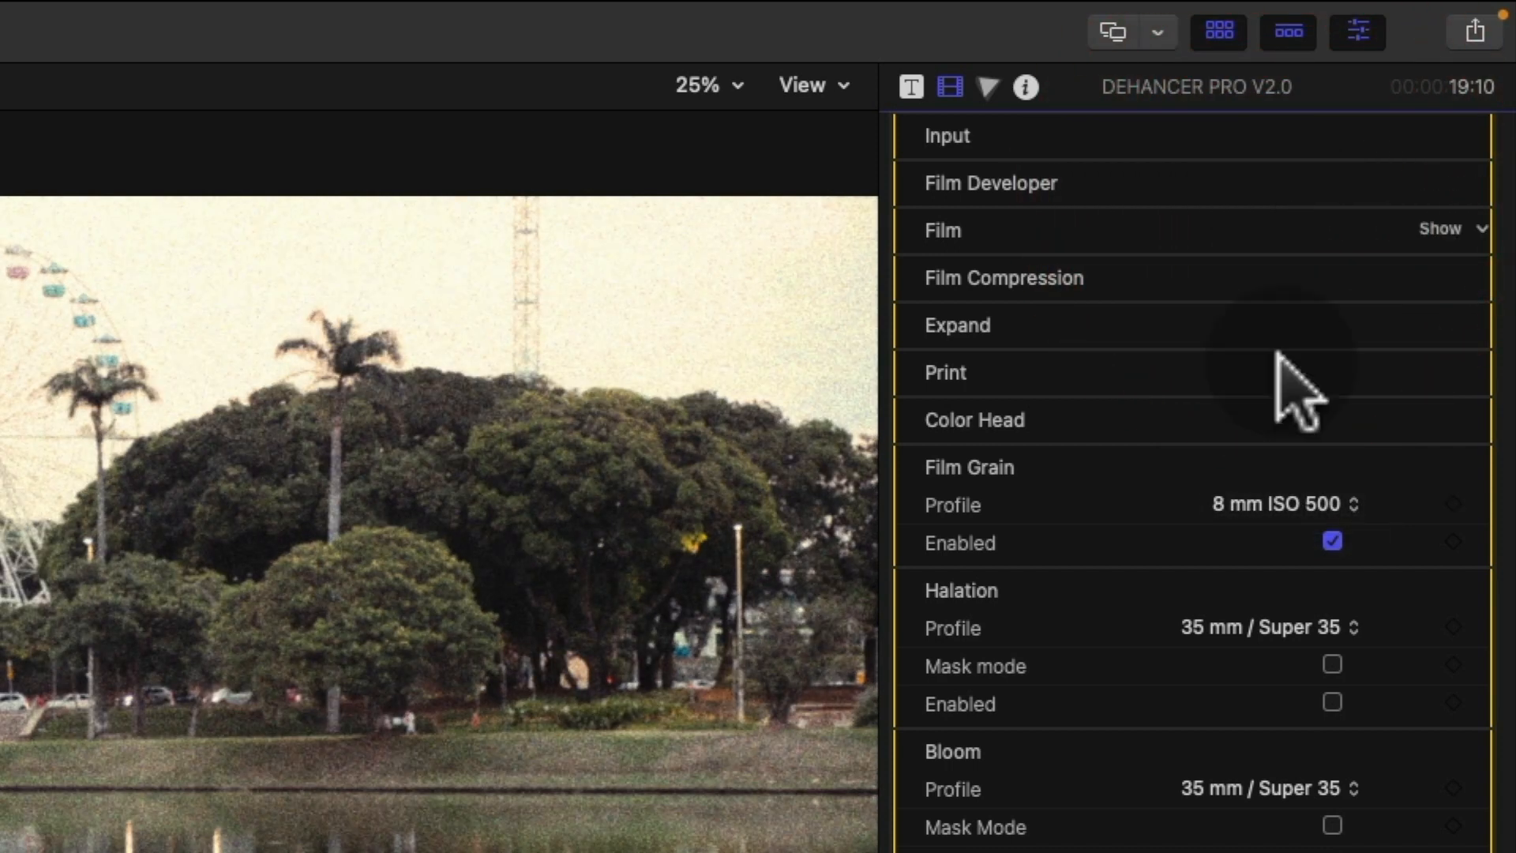
pyautogui.click(1261, 507)
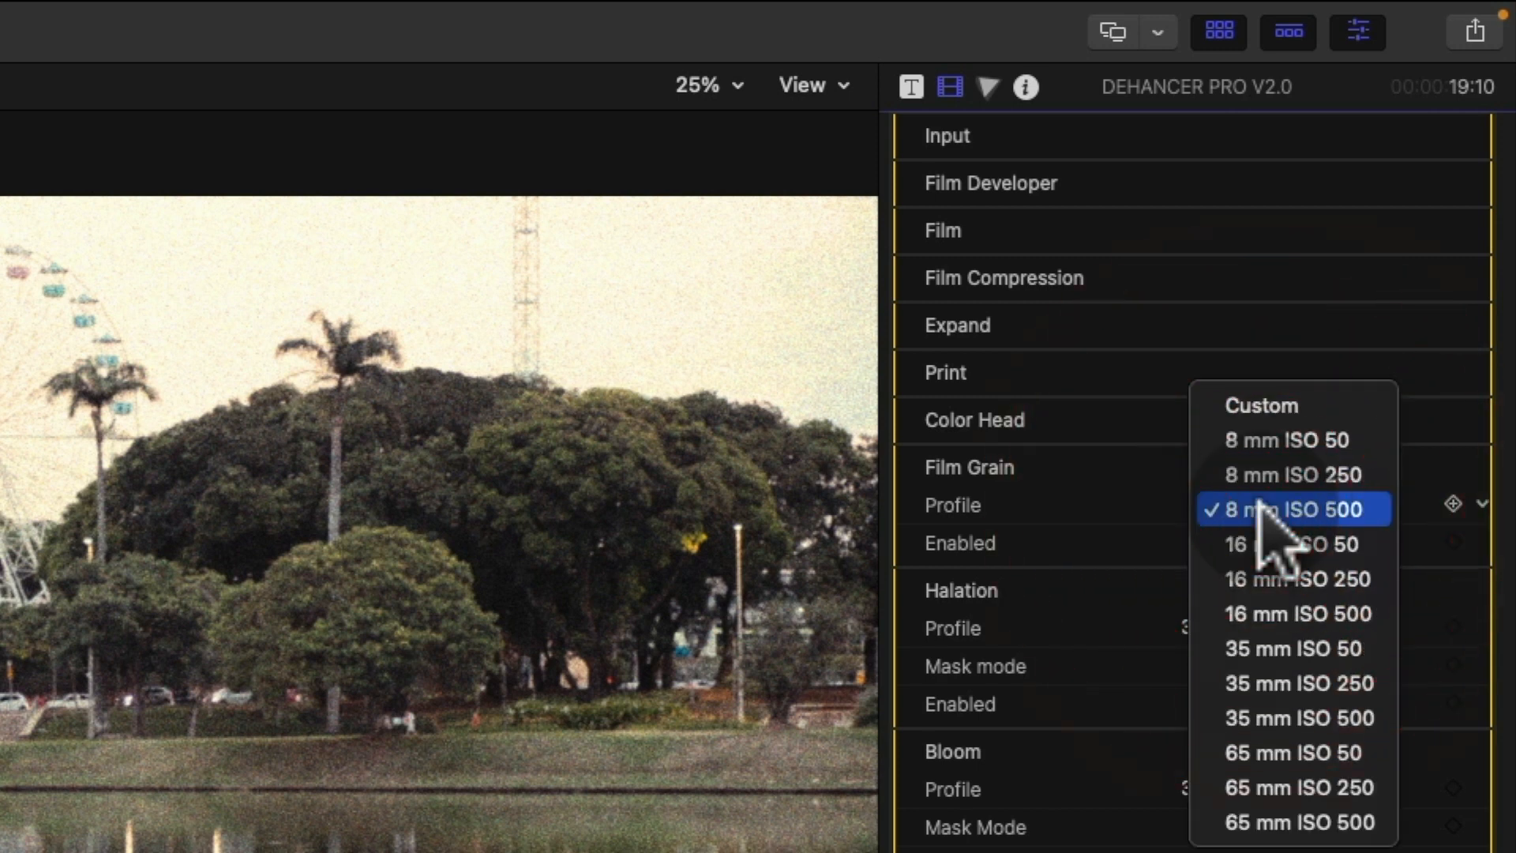
pyautogui.click(1261, 441)
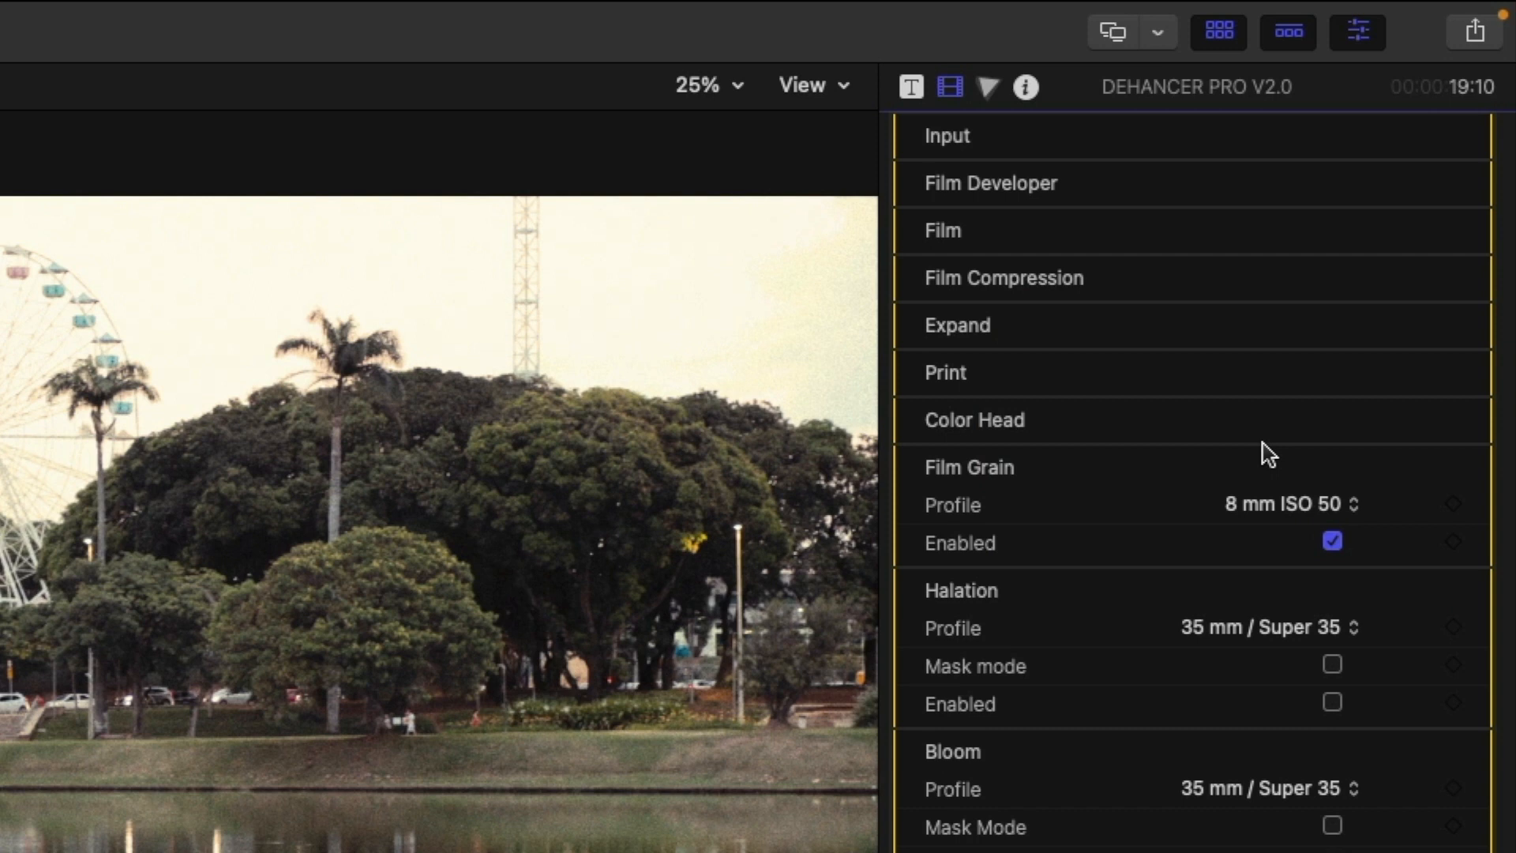
pyautogui.click(1269, 503)
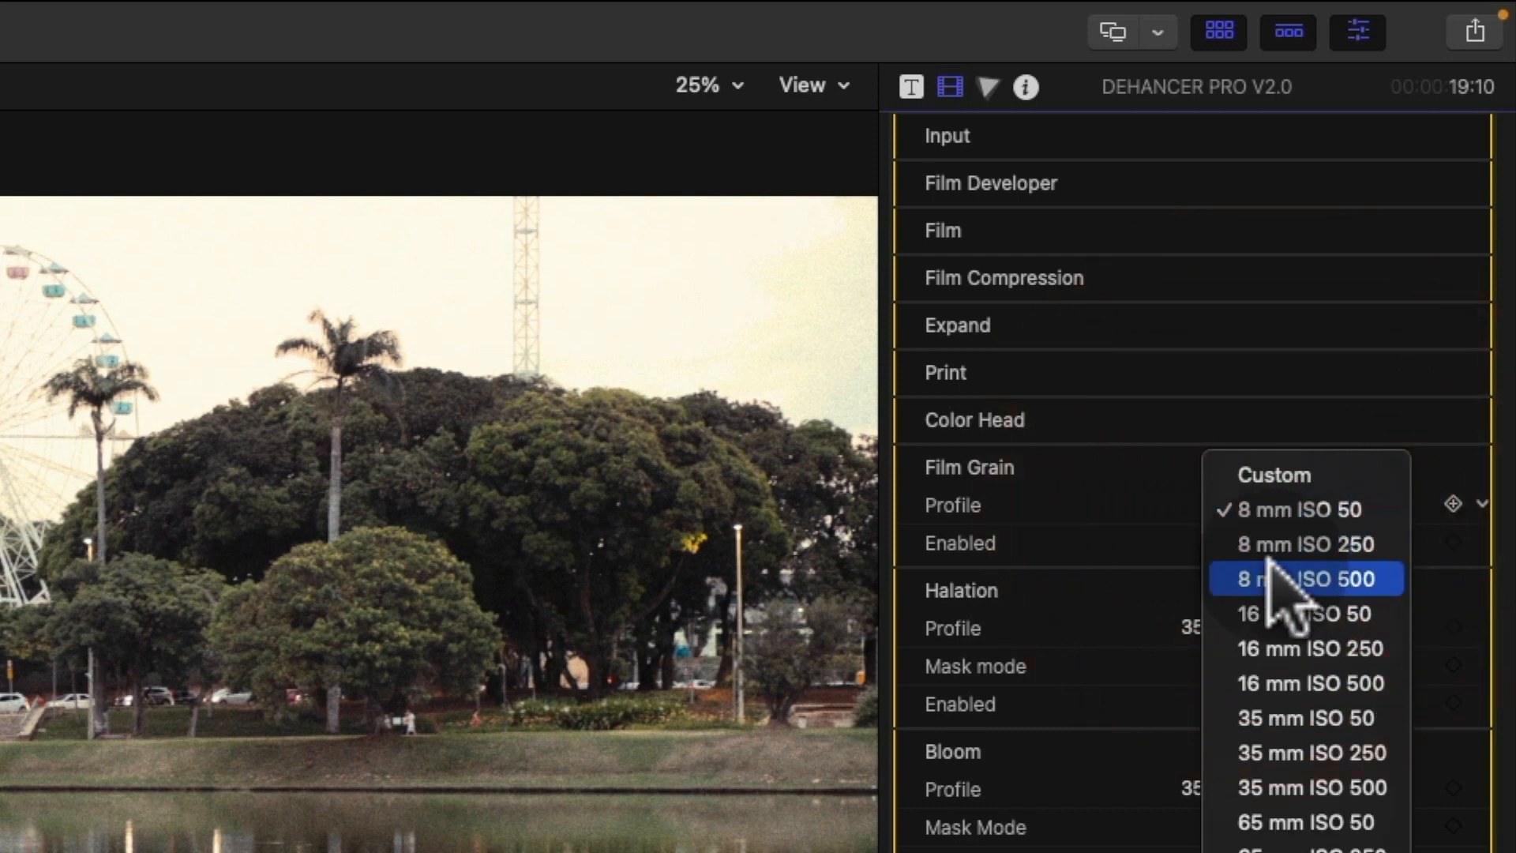
pyautogui.click(1272, 814)
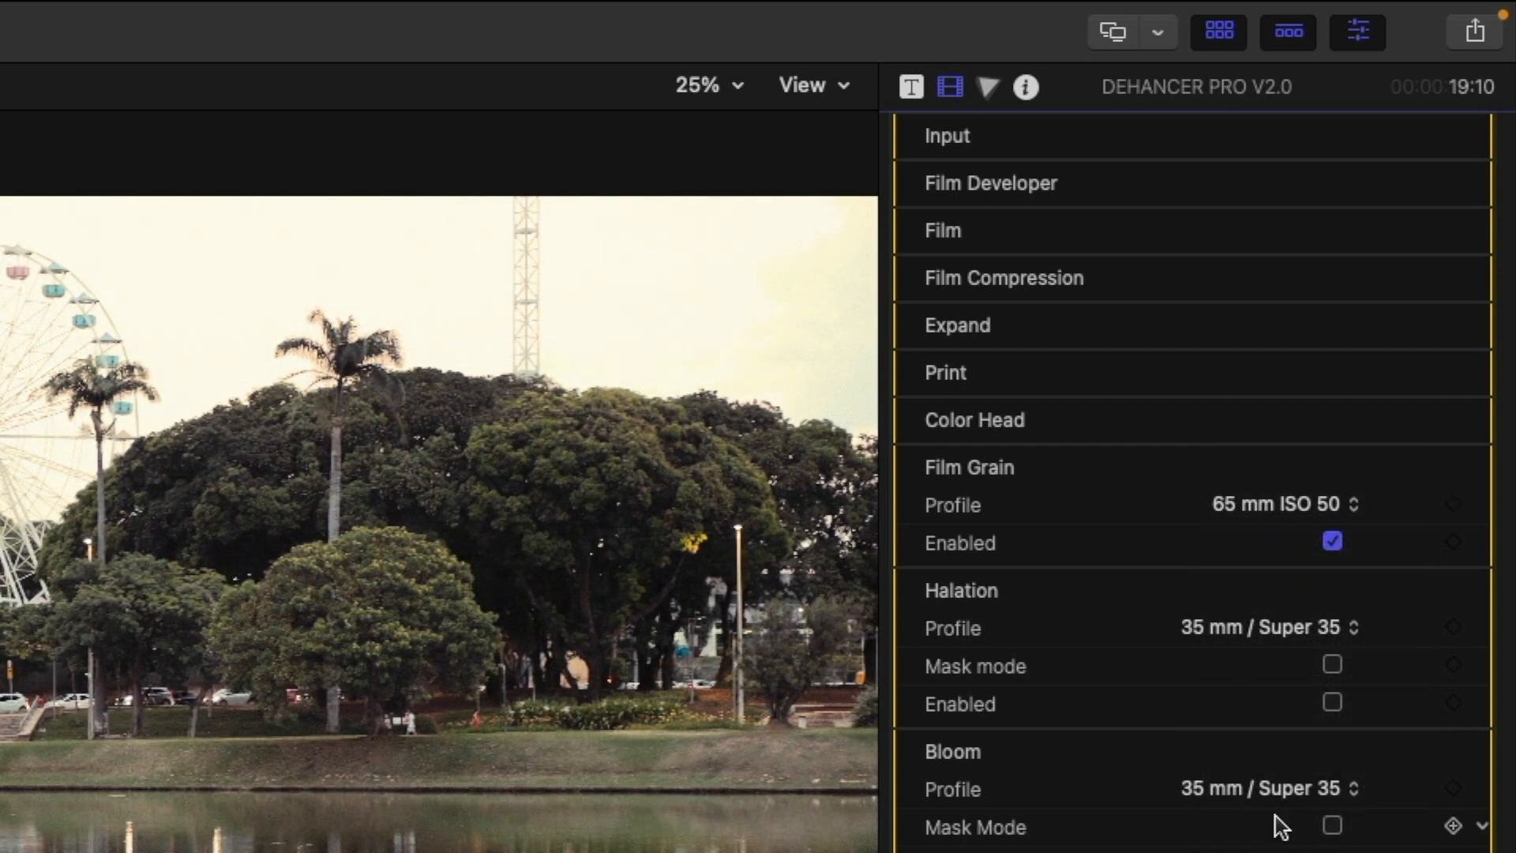
# - Switch the Film Grain profile to Custom, and set the grain size to 9 and the amount to 81
pyautogui.click(1259, 502)
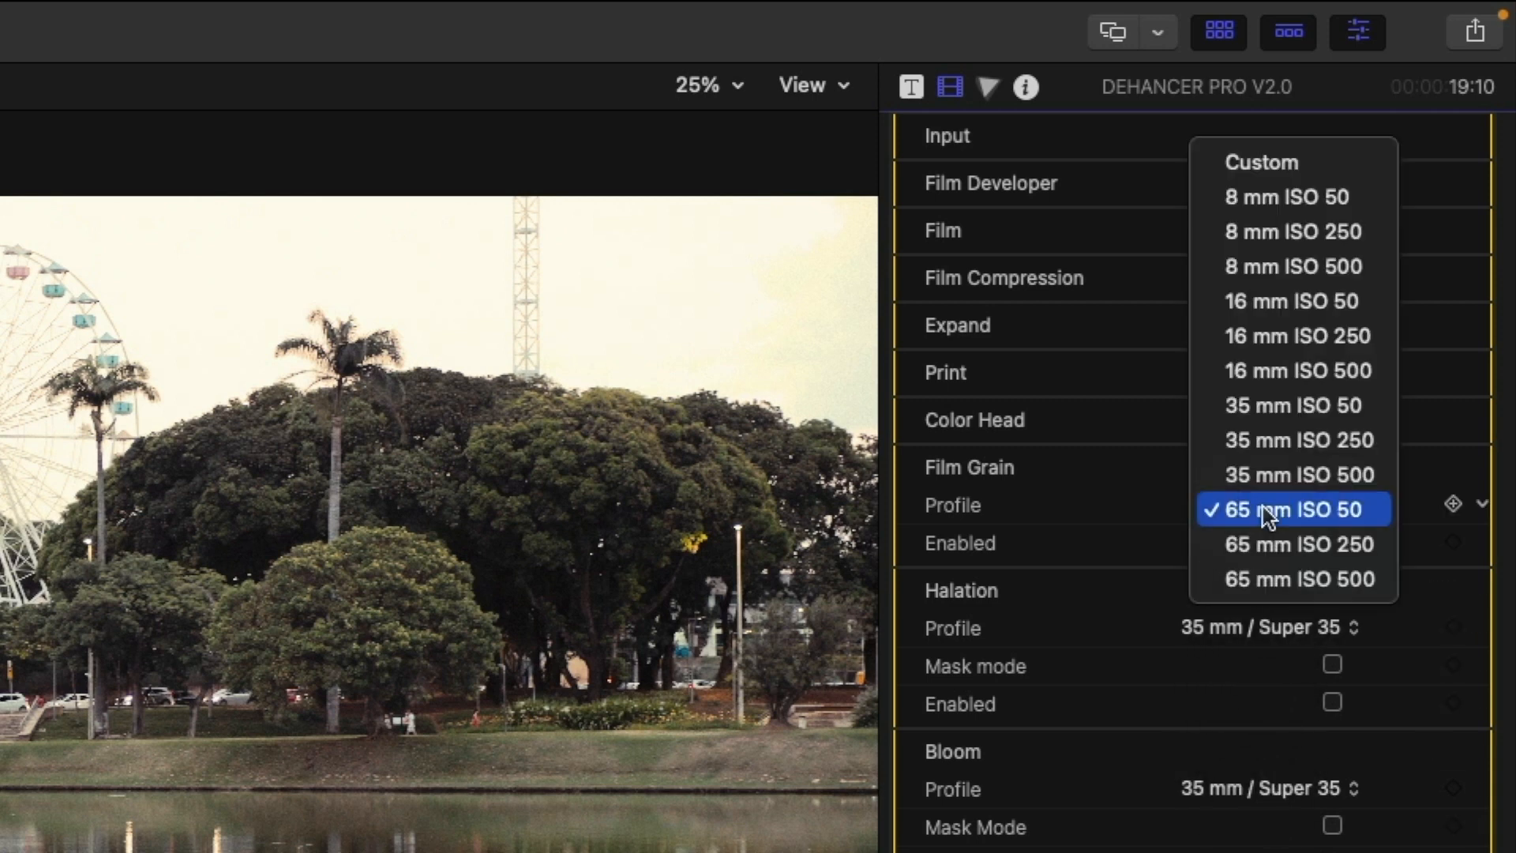
pyautogui.click(1261, 163)
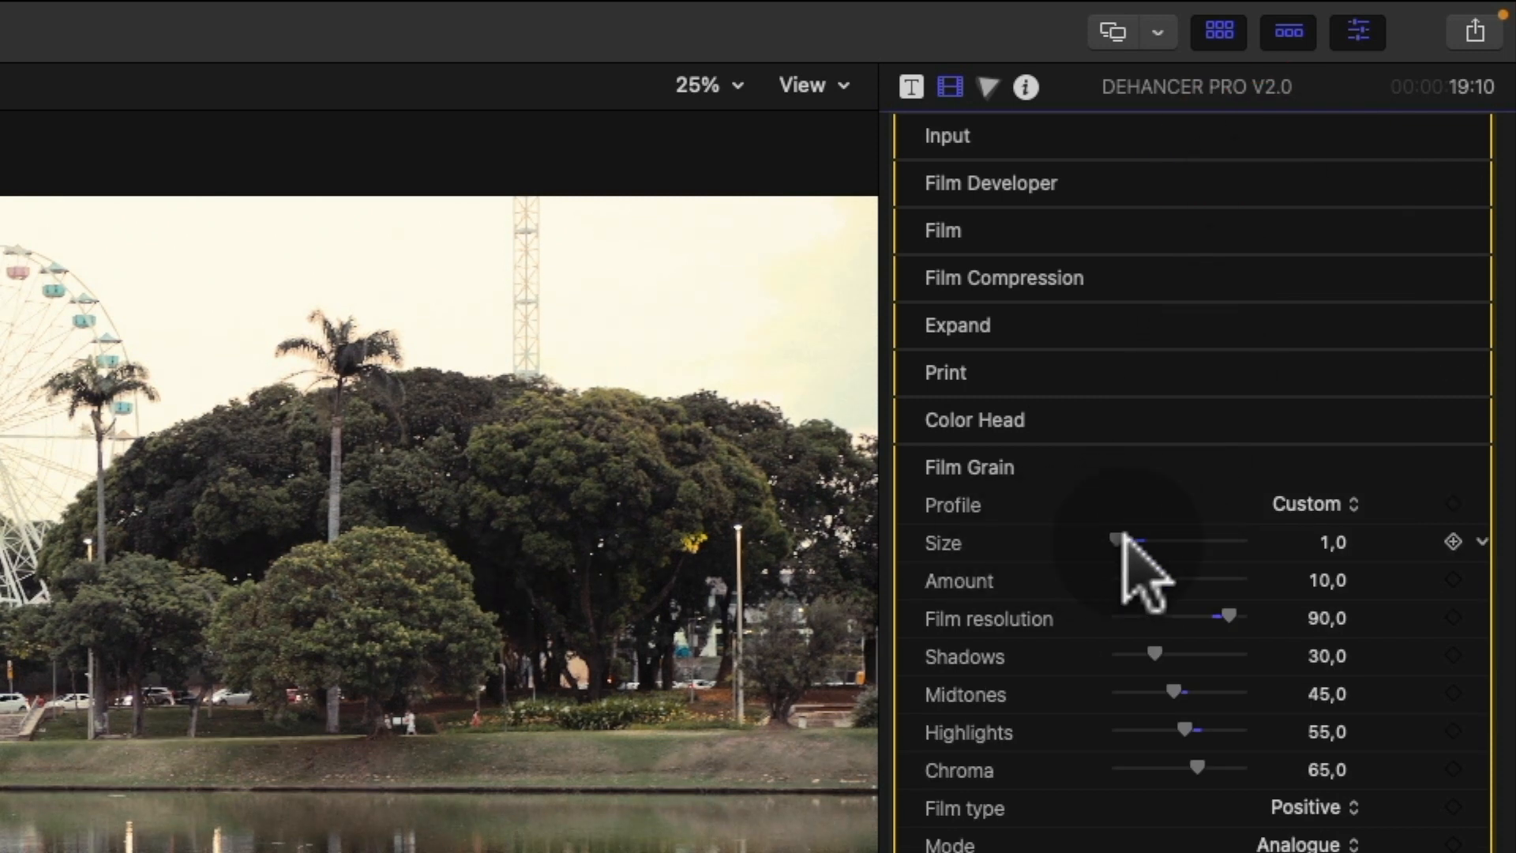
pyautogui.moveTo(1116, 545); pyautogui.dragTo(1200, 545)
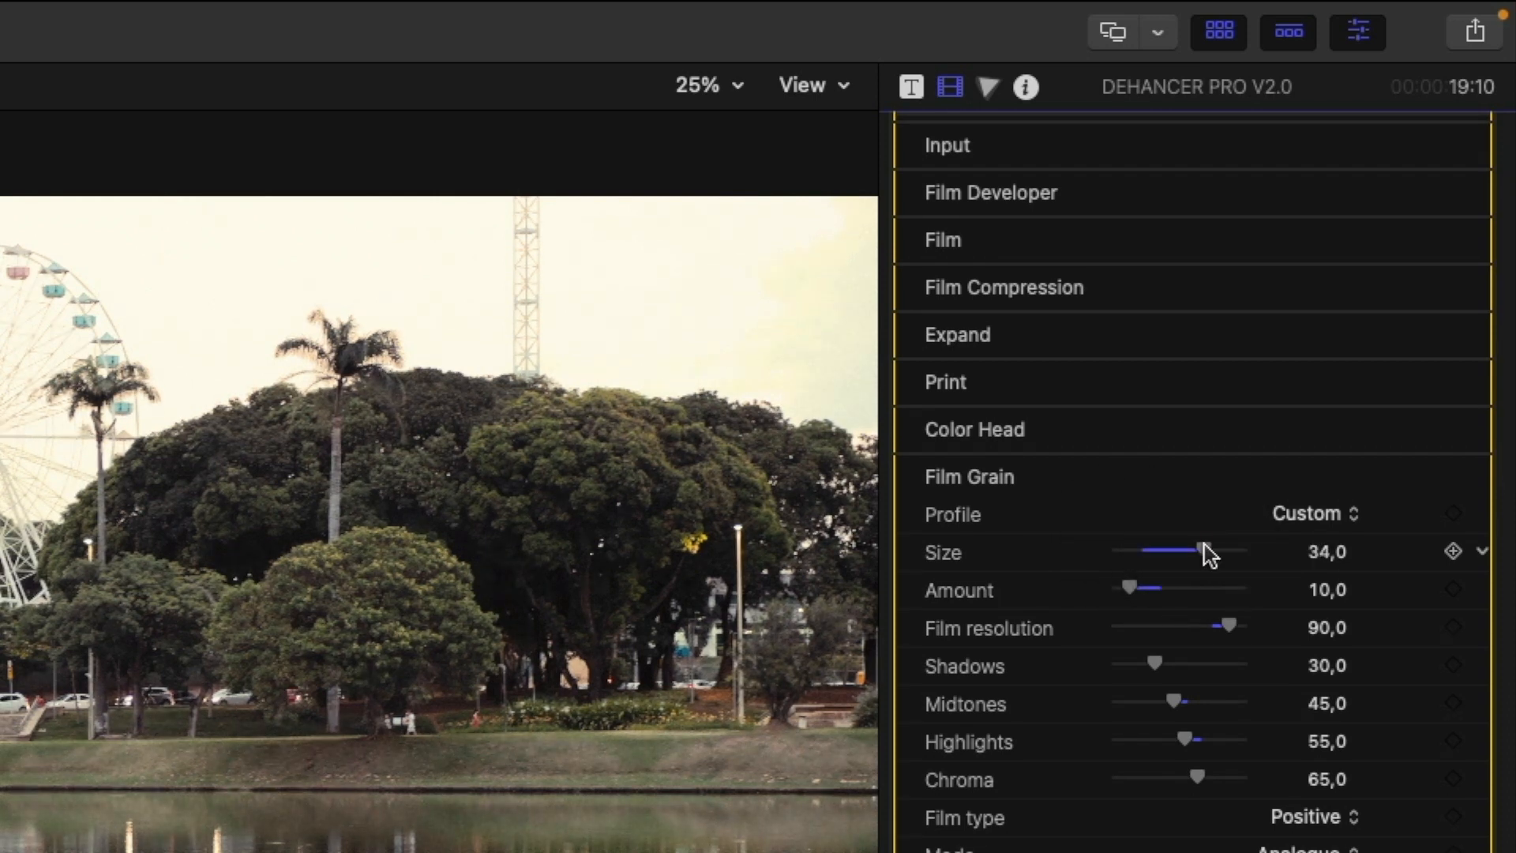
pyautogui.moveTo(1203, 544); pyautogui.dragTo(1184, 568)
pyautogui.click(1128, 585)
pyautogui.click(1188, 577)
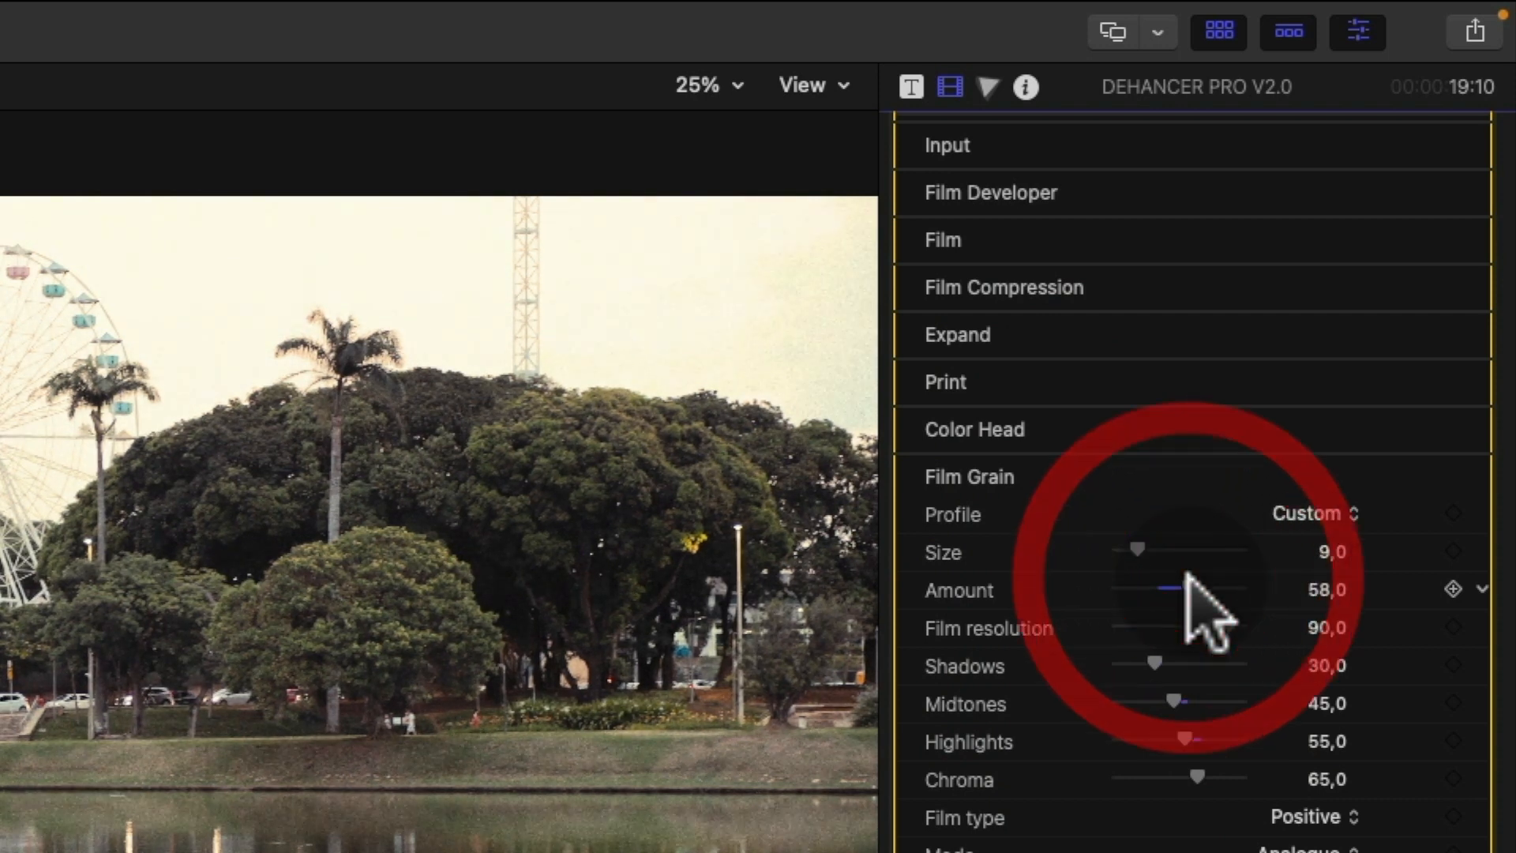
pyautogui.moveTo(1190, 581); pyautogui.dragTo(1216, 573)
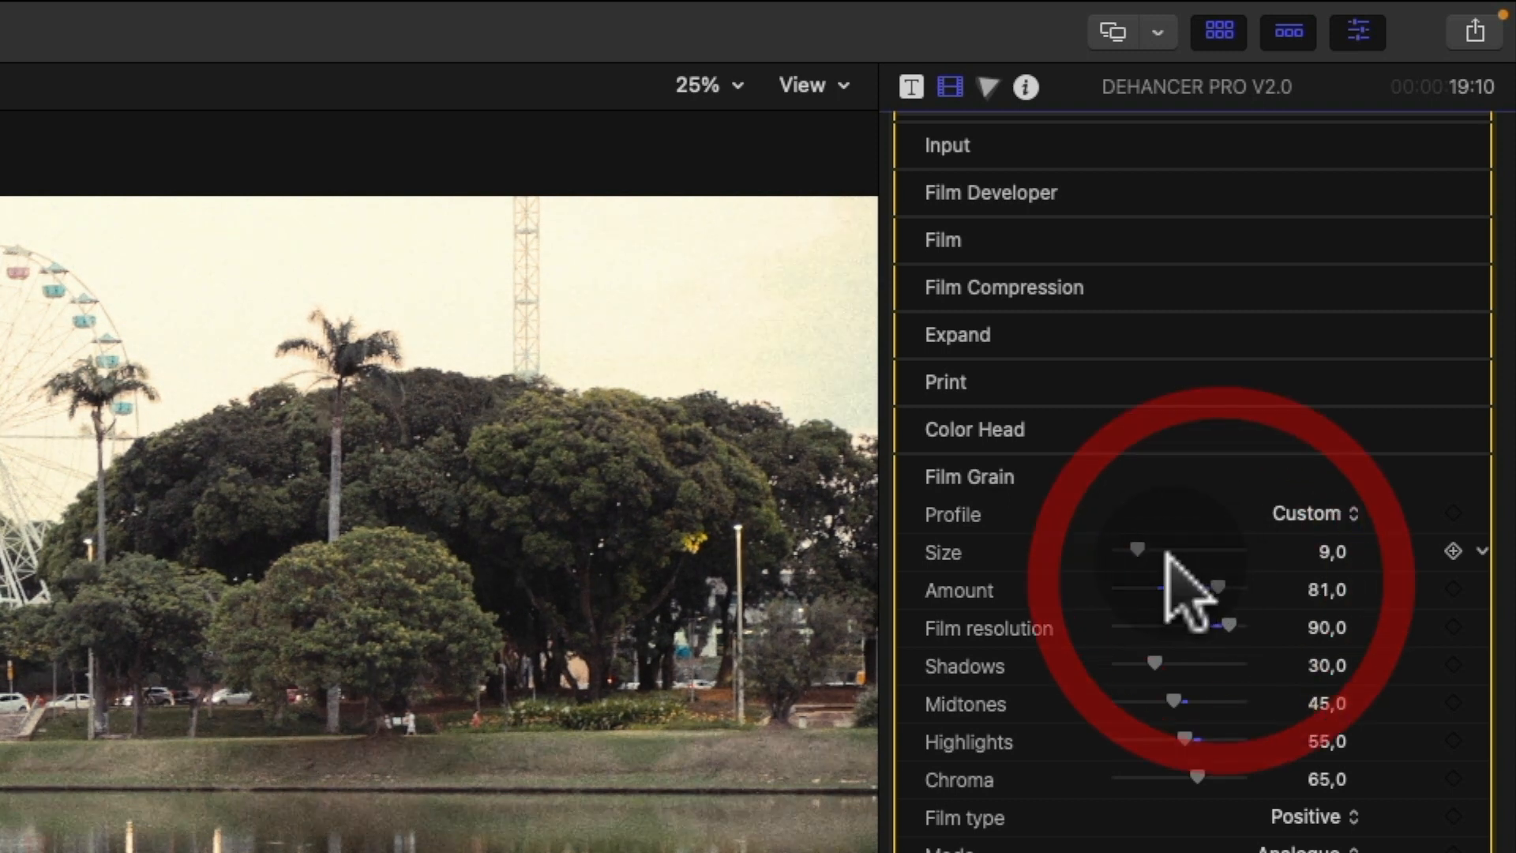
# - Set the custom Film Grain's size to 21 and its film resolution to 49
pyautogui.moveTo(1135, 542); pyautogui.dragTo(1165, 540)
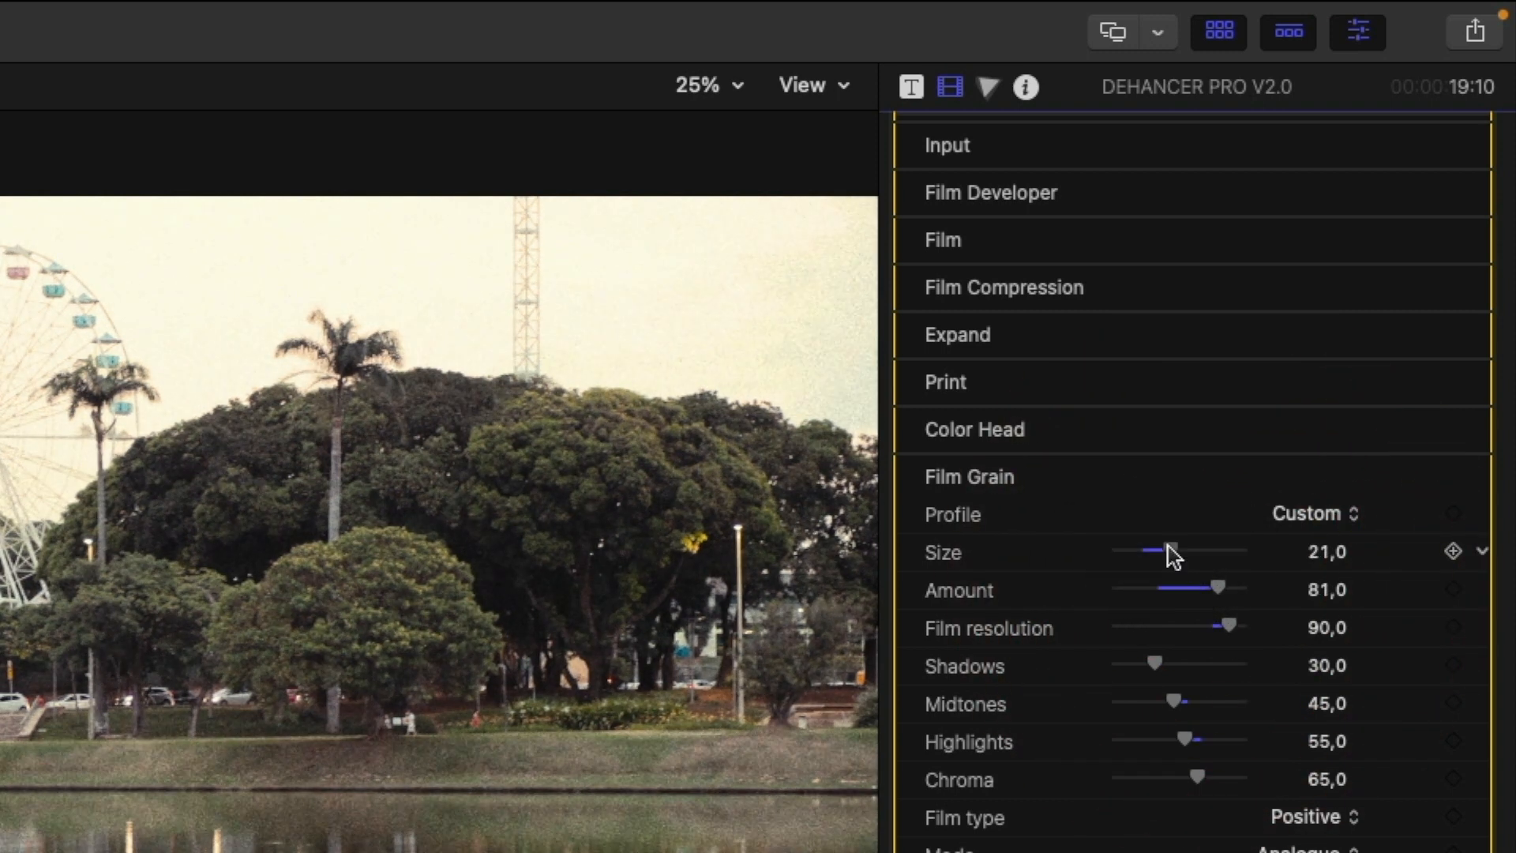
pyautogui.click(1172, 583)
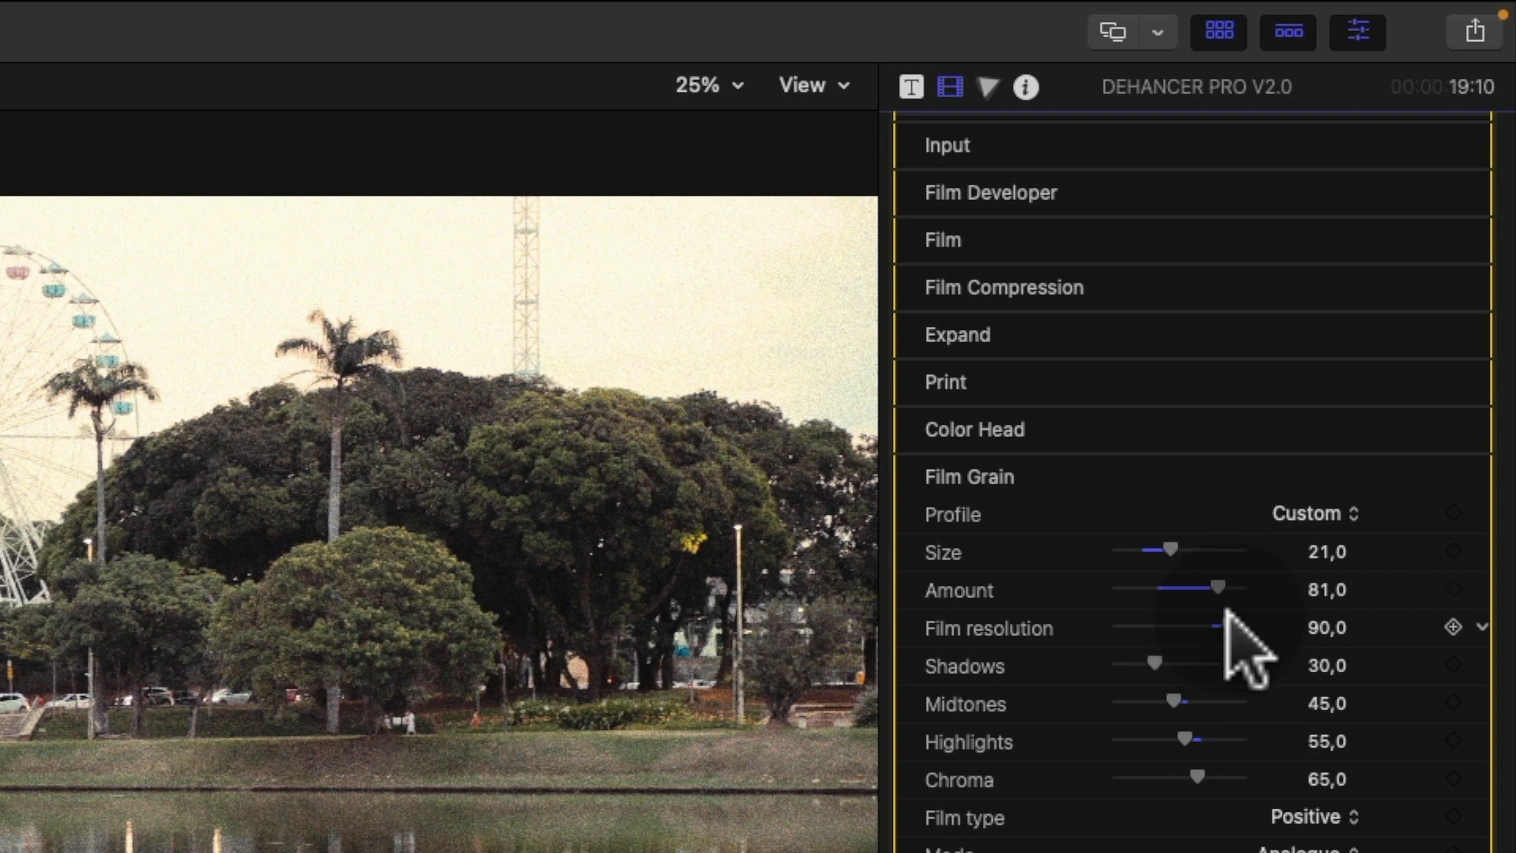
pyautogui.moveTo(1228, 626); pyautogui.dragTo(1178, 628)
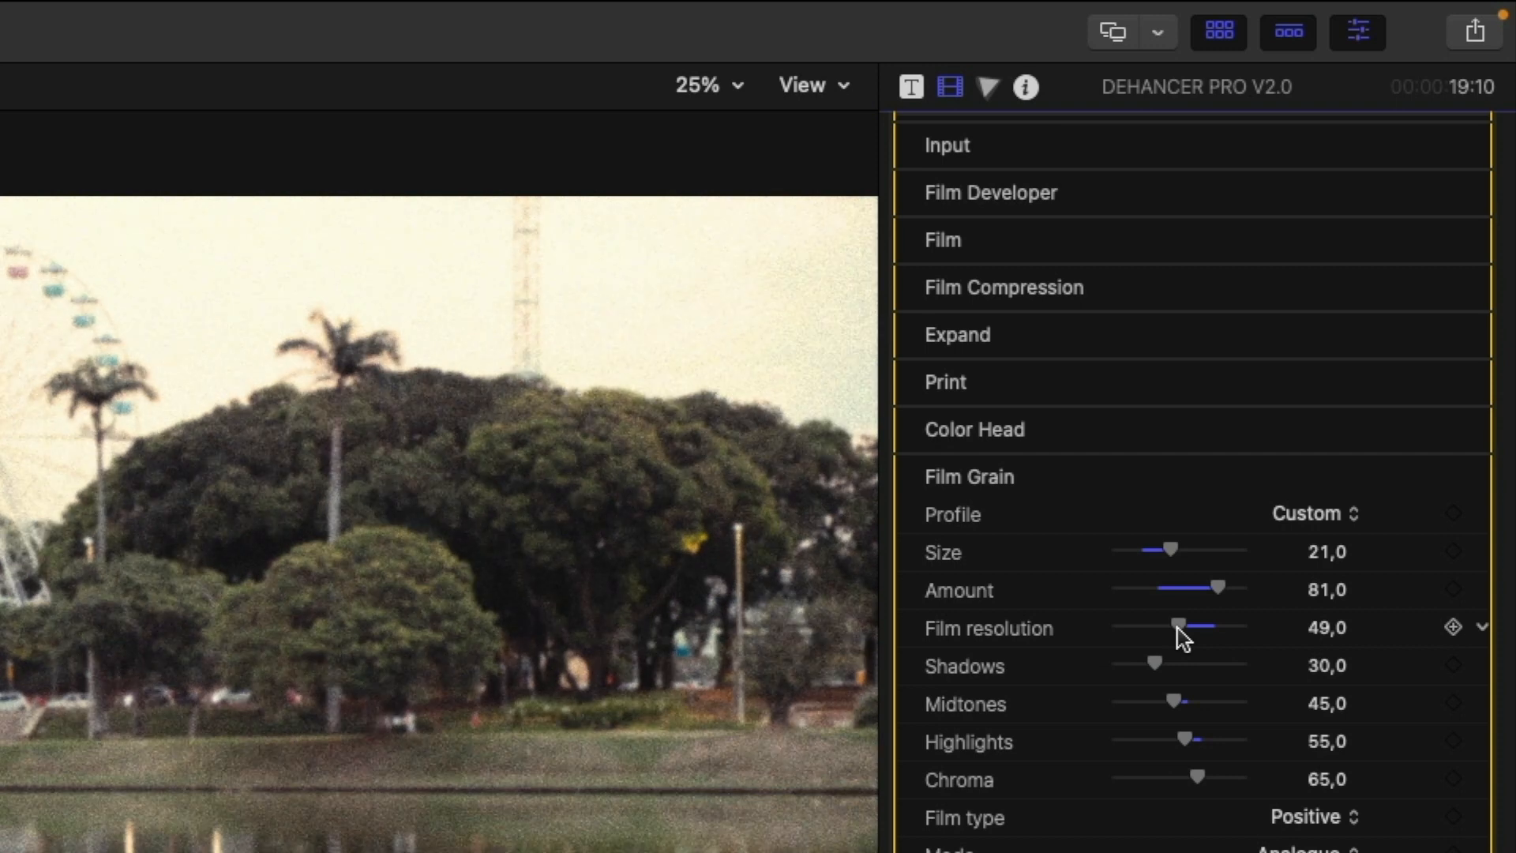
# - Set the custom Film Grain's film resolution to 75 and then 71, and reset the grain profile to its default
pyautogui.moveTo(1177, 629); pyautogui.dragTo(1210, 626)
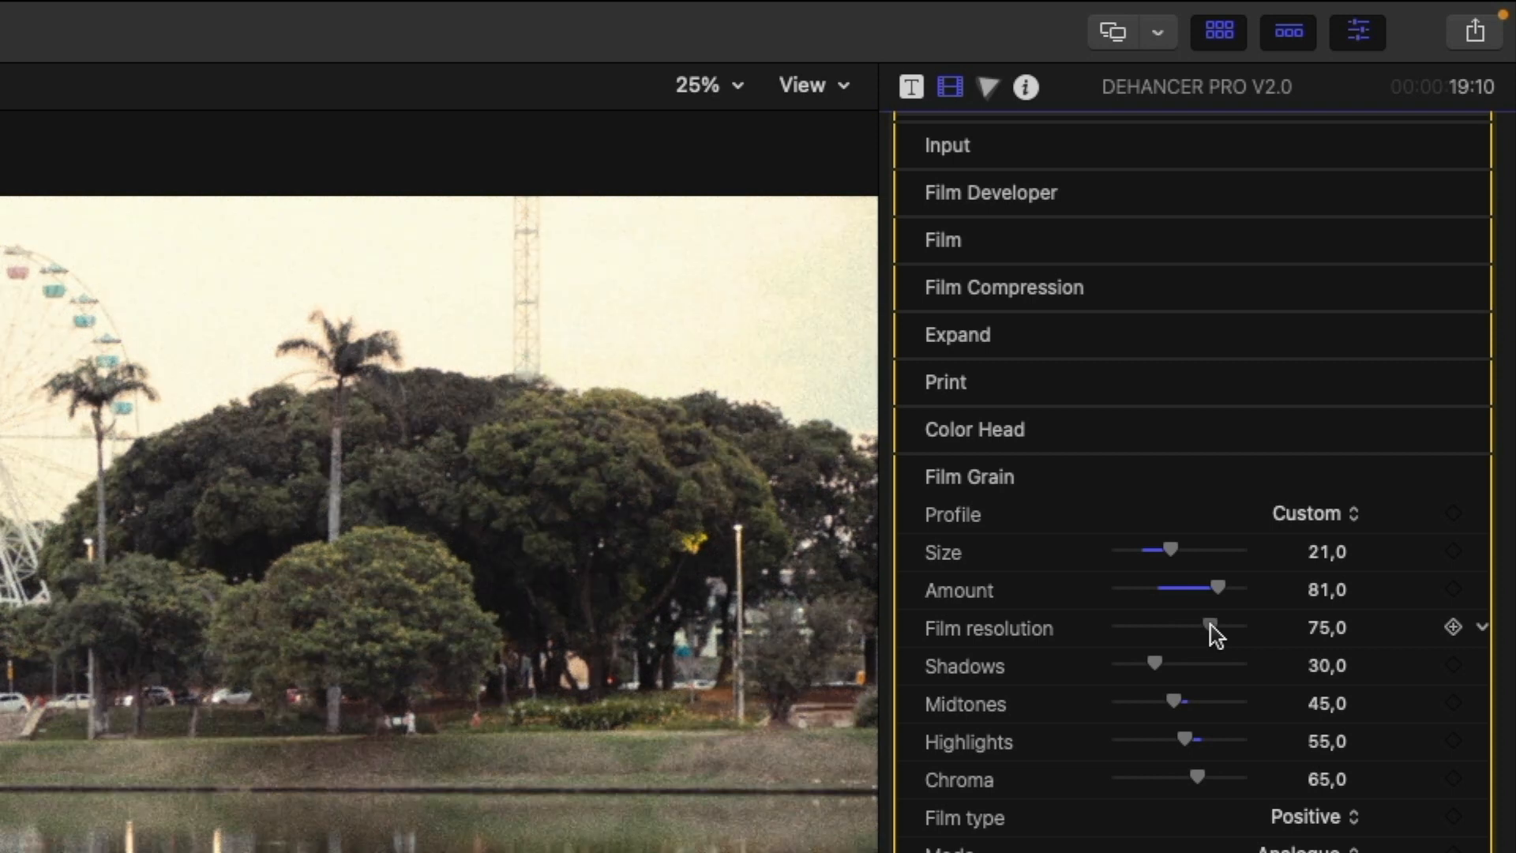
pyautogui.moveTo(1210, 628); pyautogui.dragTo(1206, 650)
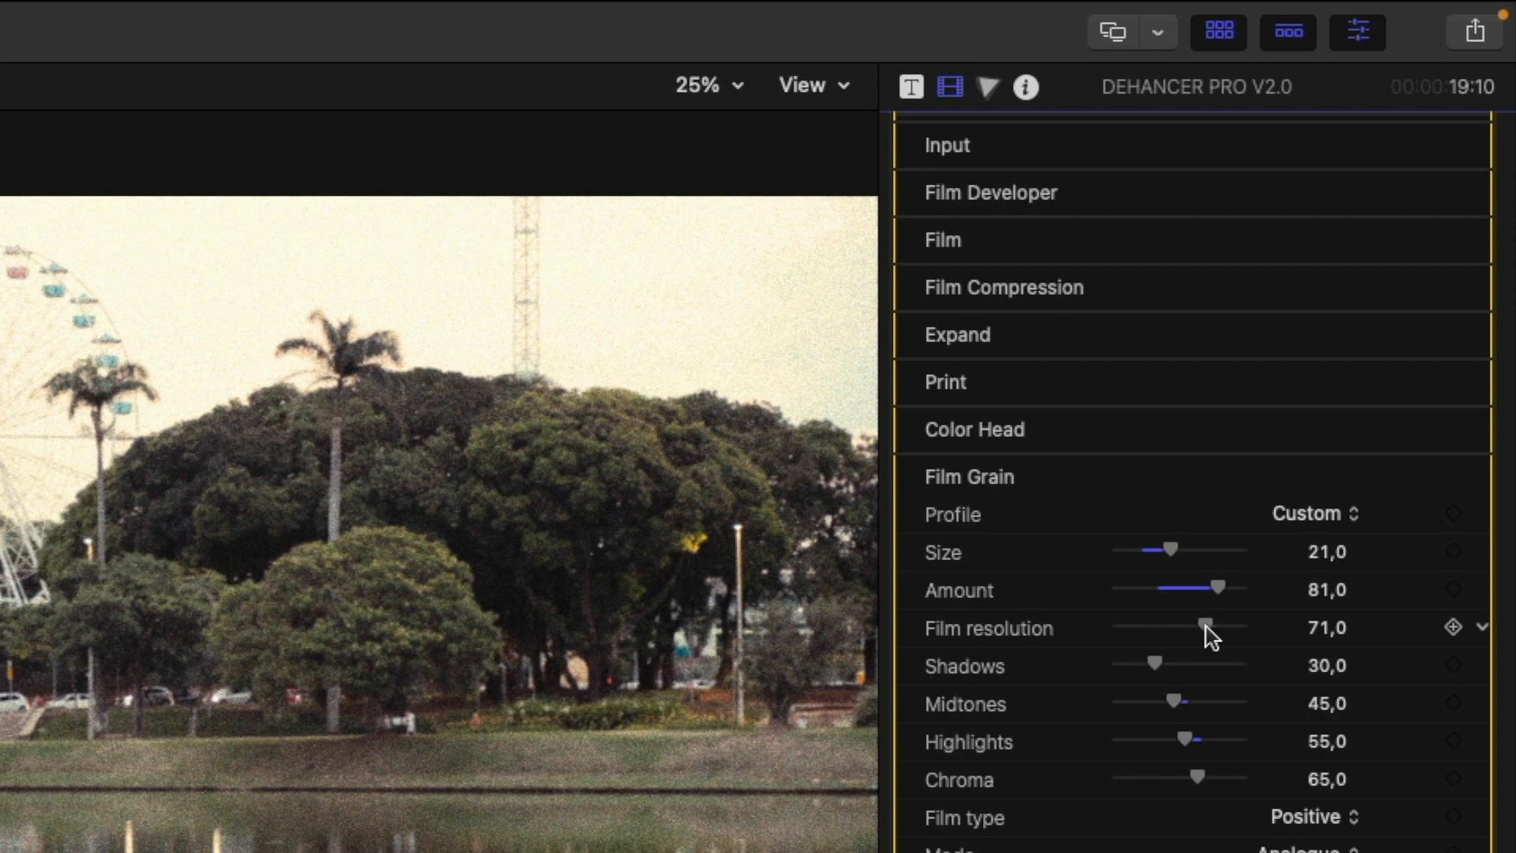
pyautogui.click(1482, 511)
pyautogui.click(1433, 531)
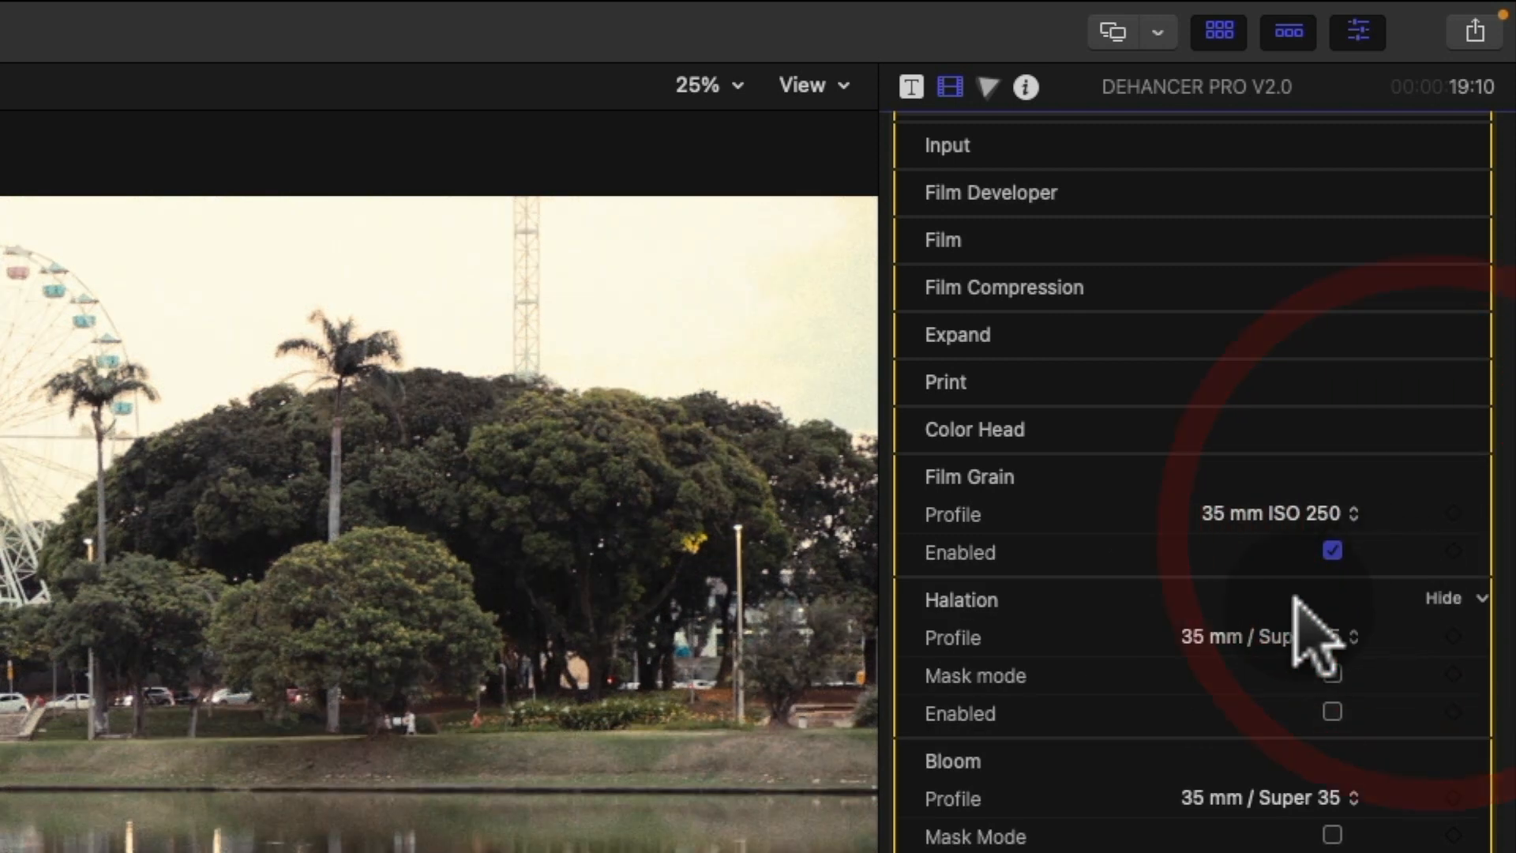
# - Switch the Film Grain profile to Custom, try film resolutions of 60 and 100, and settle on 60
pyautogui.click(1308, 515)
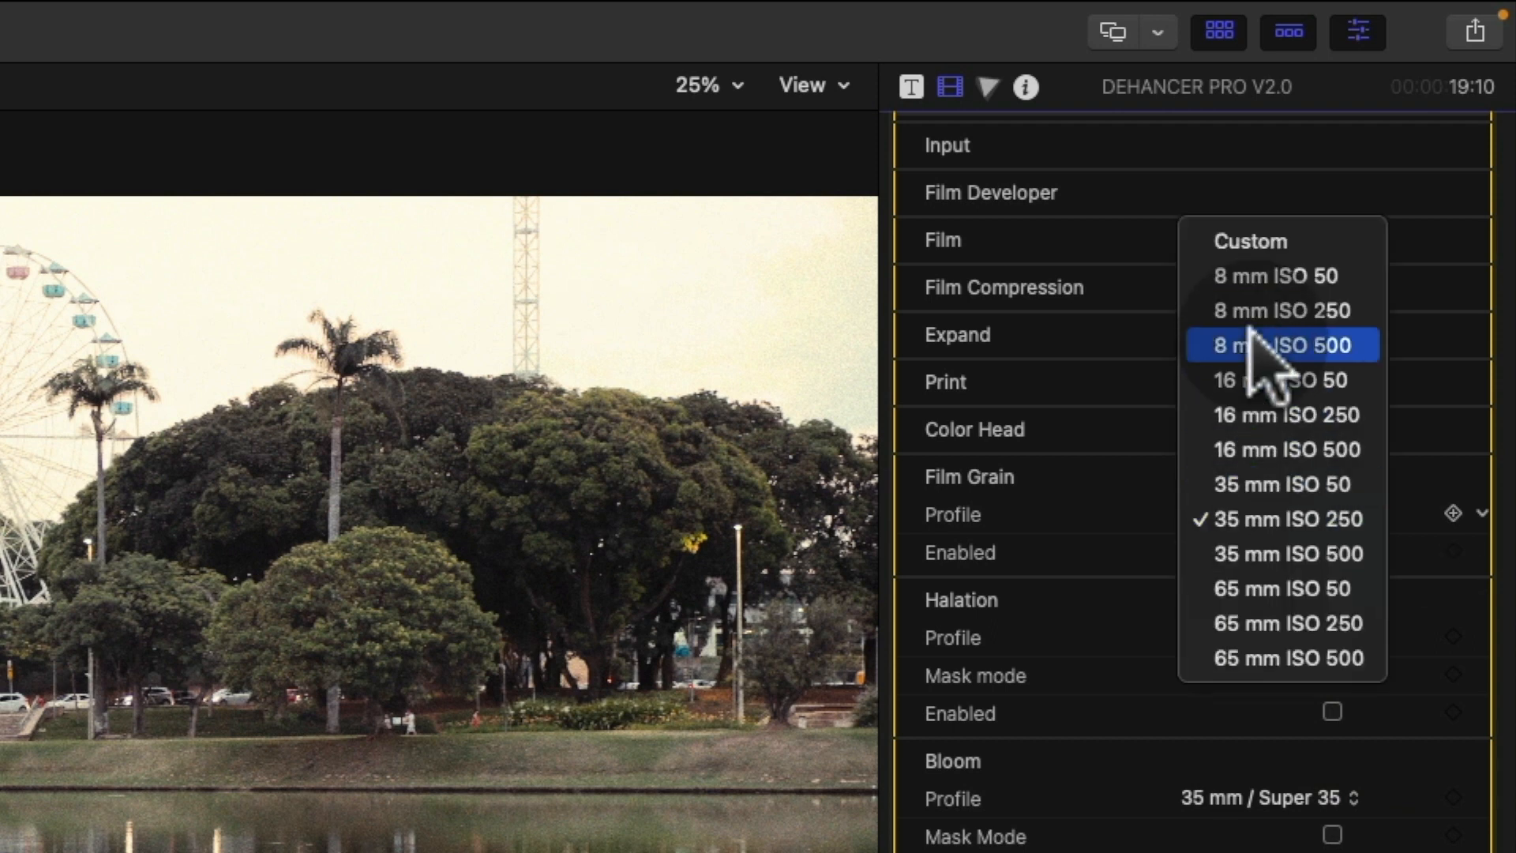
pyautogui.click(1251, 240)
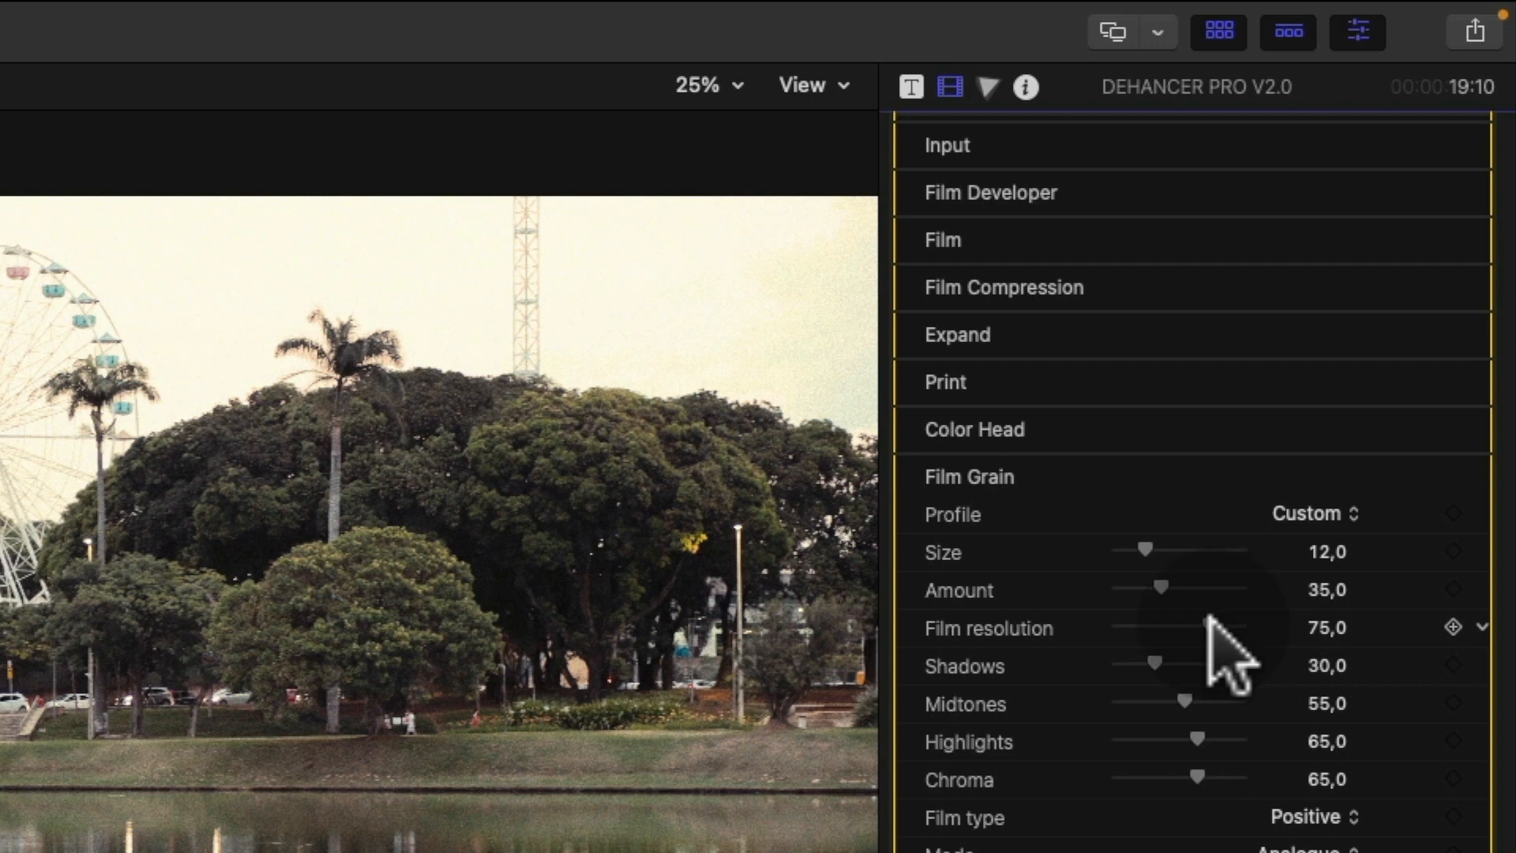
pyautogui.moveTo(1209, 622); pyautogui.dragTo(1190, 622)
pyautogui.moveTo(1195, 625); pyautogui.dragTo(1192, 627)
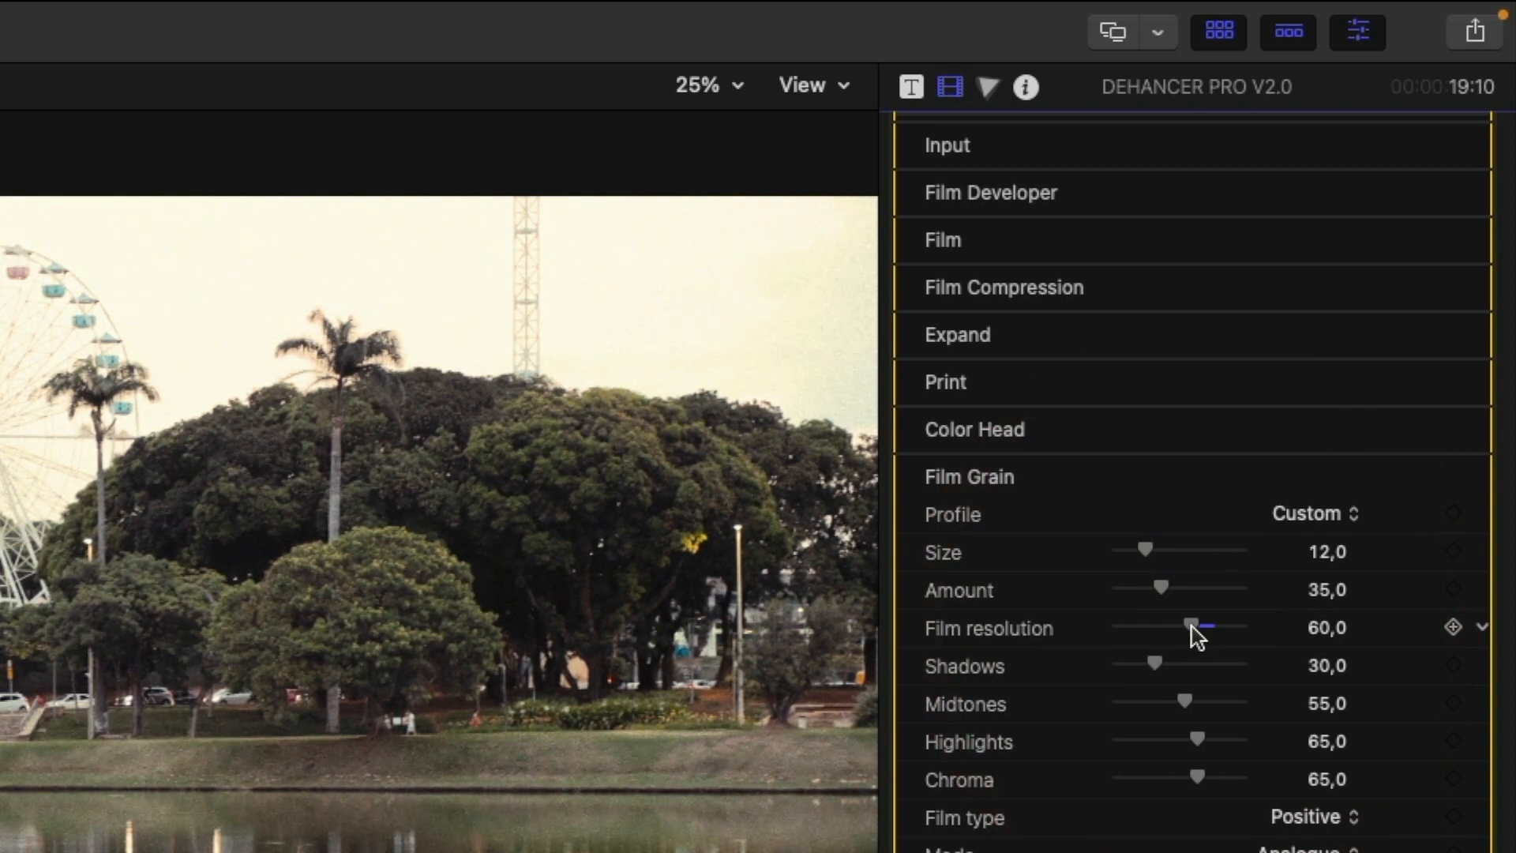
pyautogui.moveTo(1192, 627); pyautogui.dragTo(1249, 623)
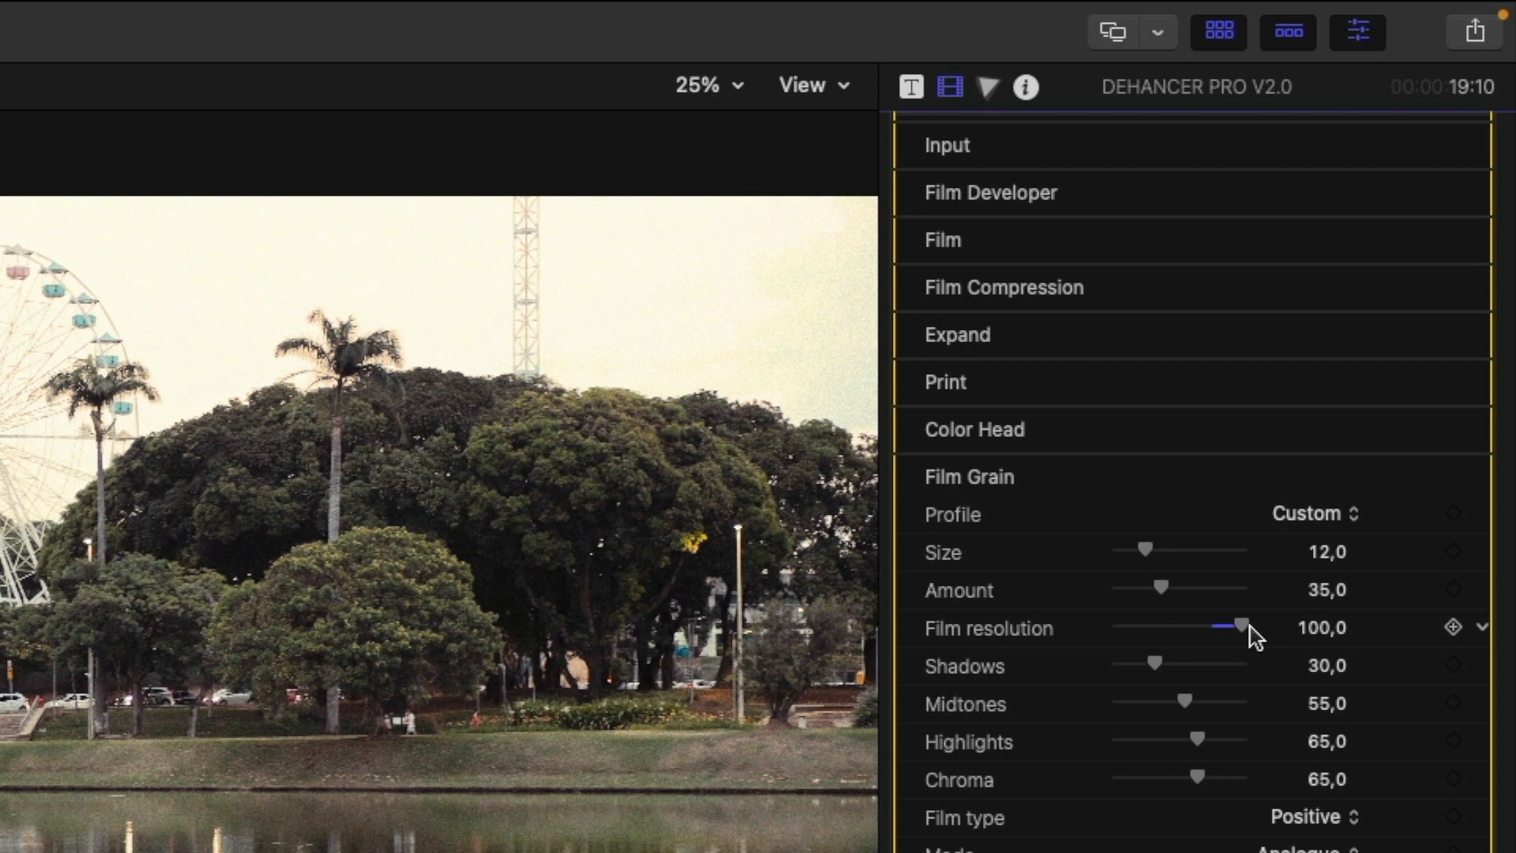
pyautogui.moveTo(1220, 626)
pyautogui.mouseDown()
pyautogui.moveTo(1239, 624)
pyautogui.moveTo(1192, 626)
pyautogui.mouseUp()
pyautogui.click(1194, 628)
pyautogui.click(1190, 624)
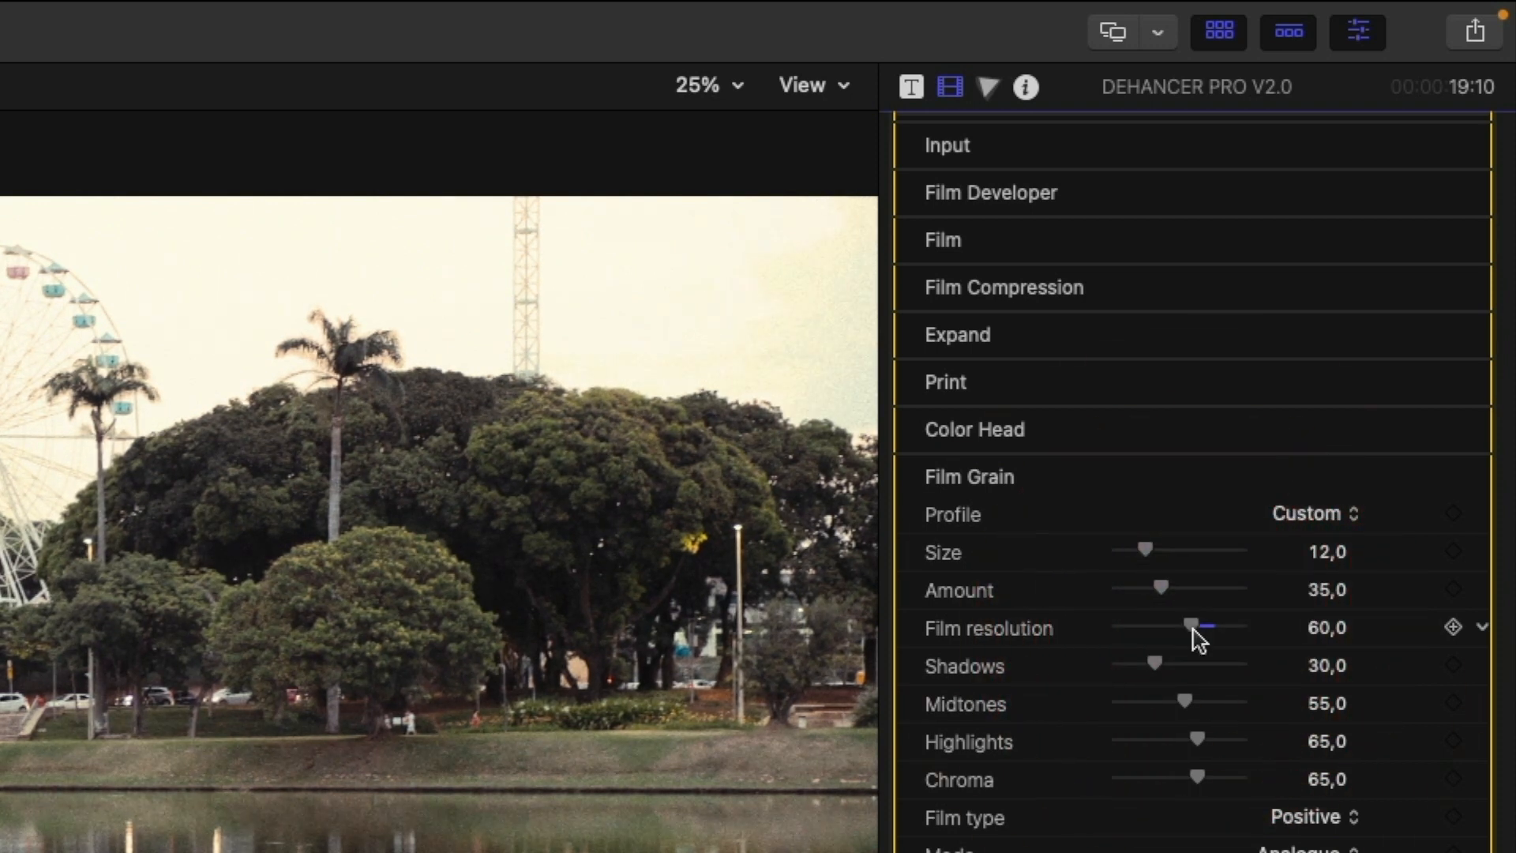
# - Set Film Grain's Shadows to 85, Midtones to 83 and Highlights to 90
pyautogui.click(1153, 656)
pyautogui.moveTo(1153, 655); pyautogui.dragTo(1226, 663)
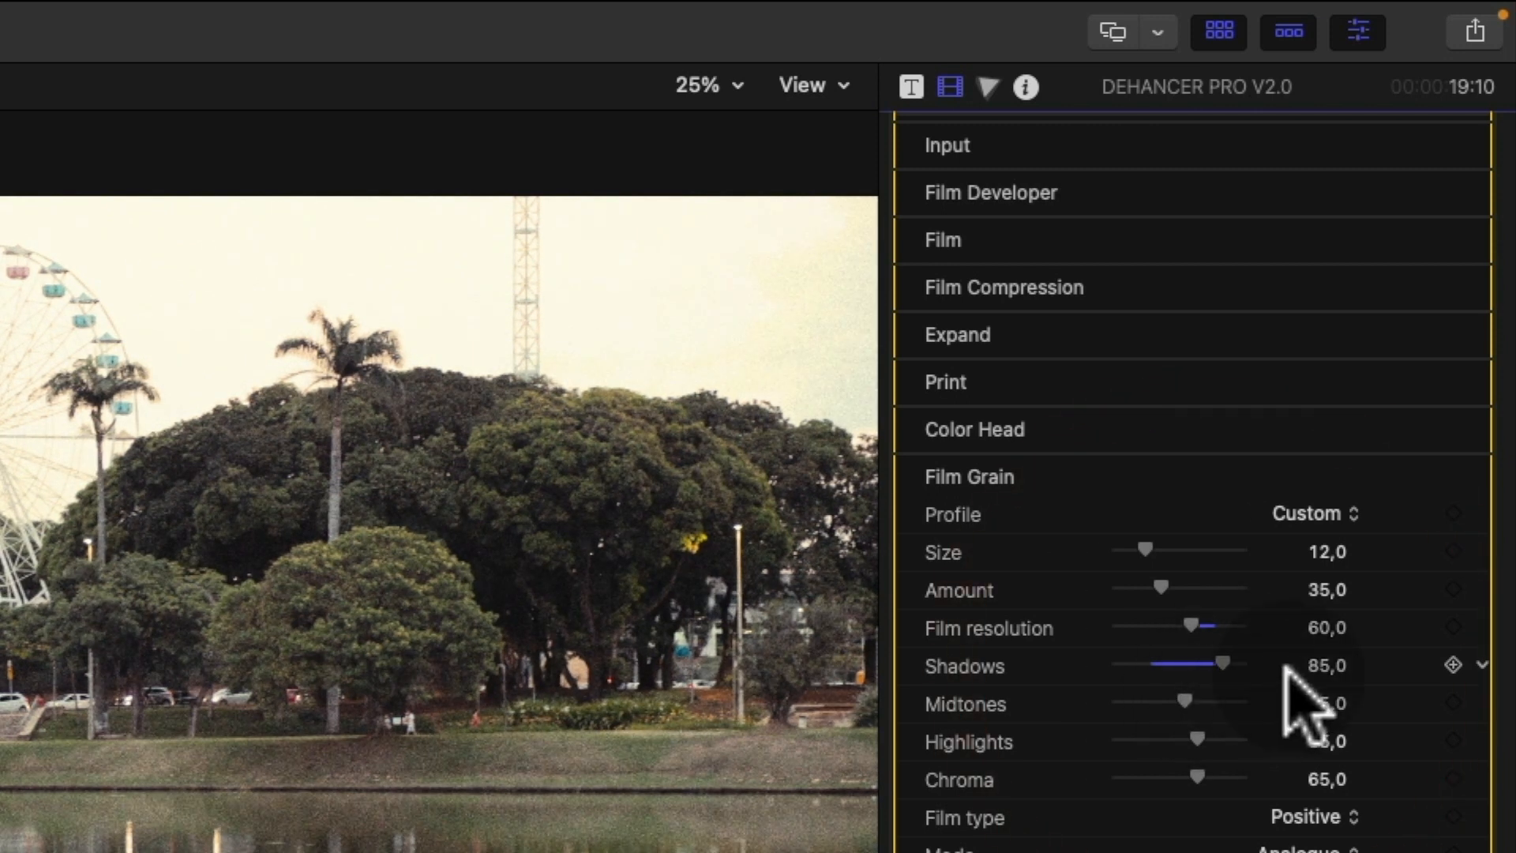
pyautogui.moveTo(1175, 691); pyautogui.dragTo(1216, 695)
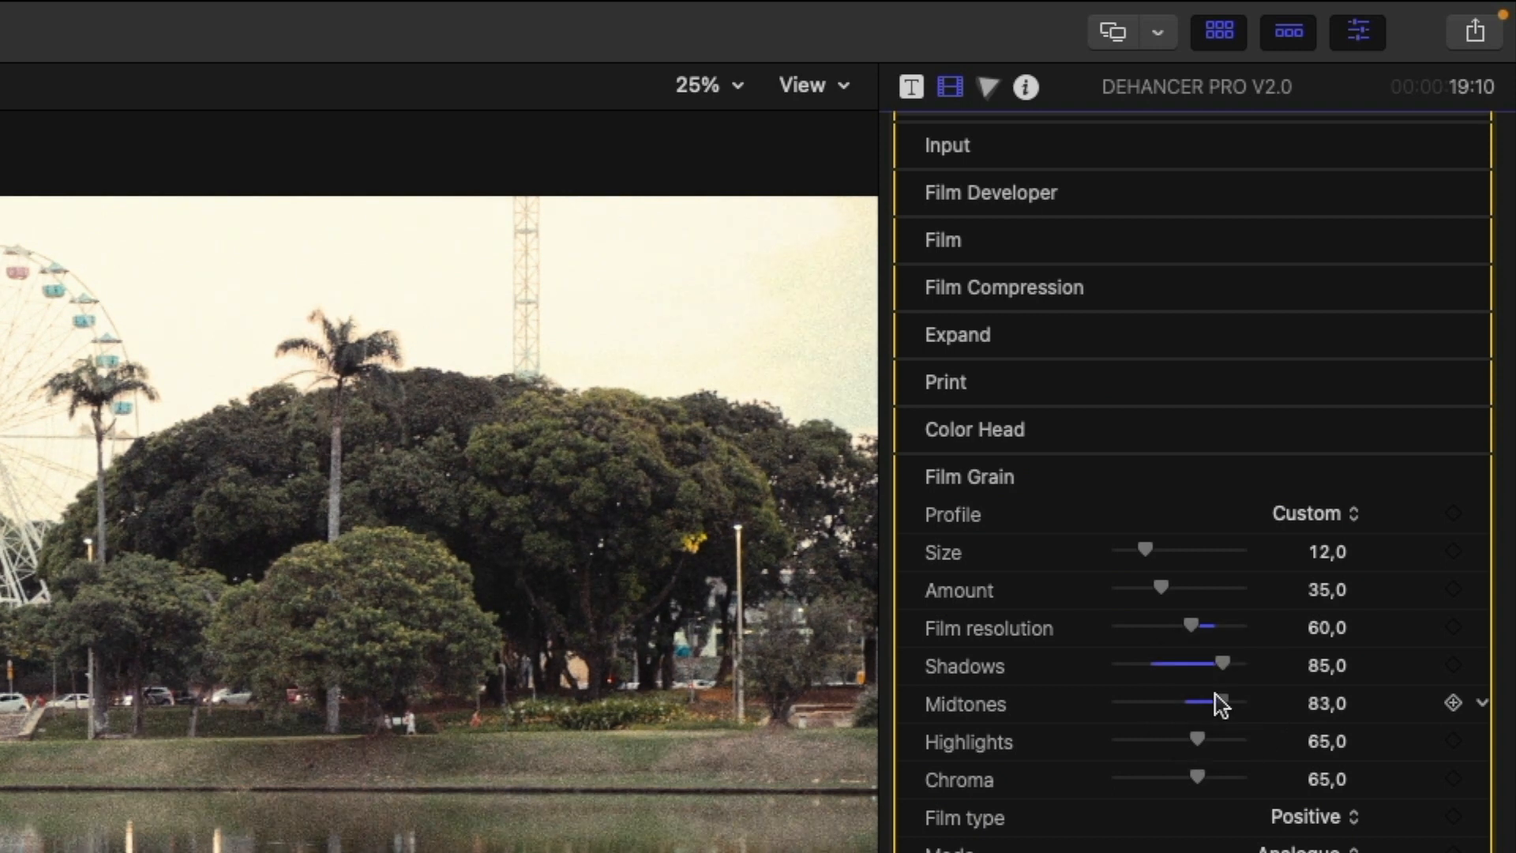
pyautogui.moveTo(1188, 731)
pyautogui.mouseDown()
pyautogui.moveTo(1154, 731)
pyautogui.moveTo(1223, 725)
pyautogui.mouseUp()
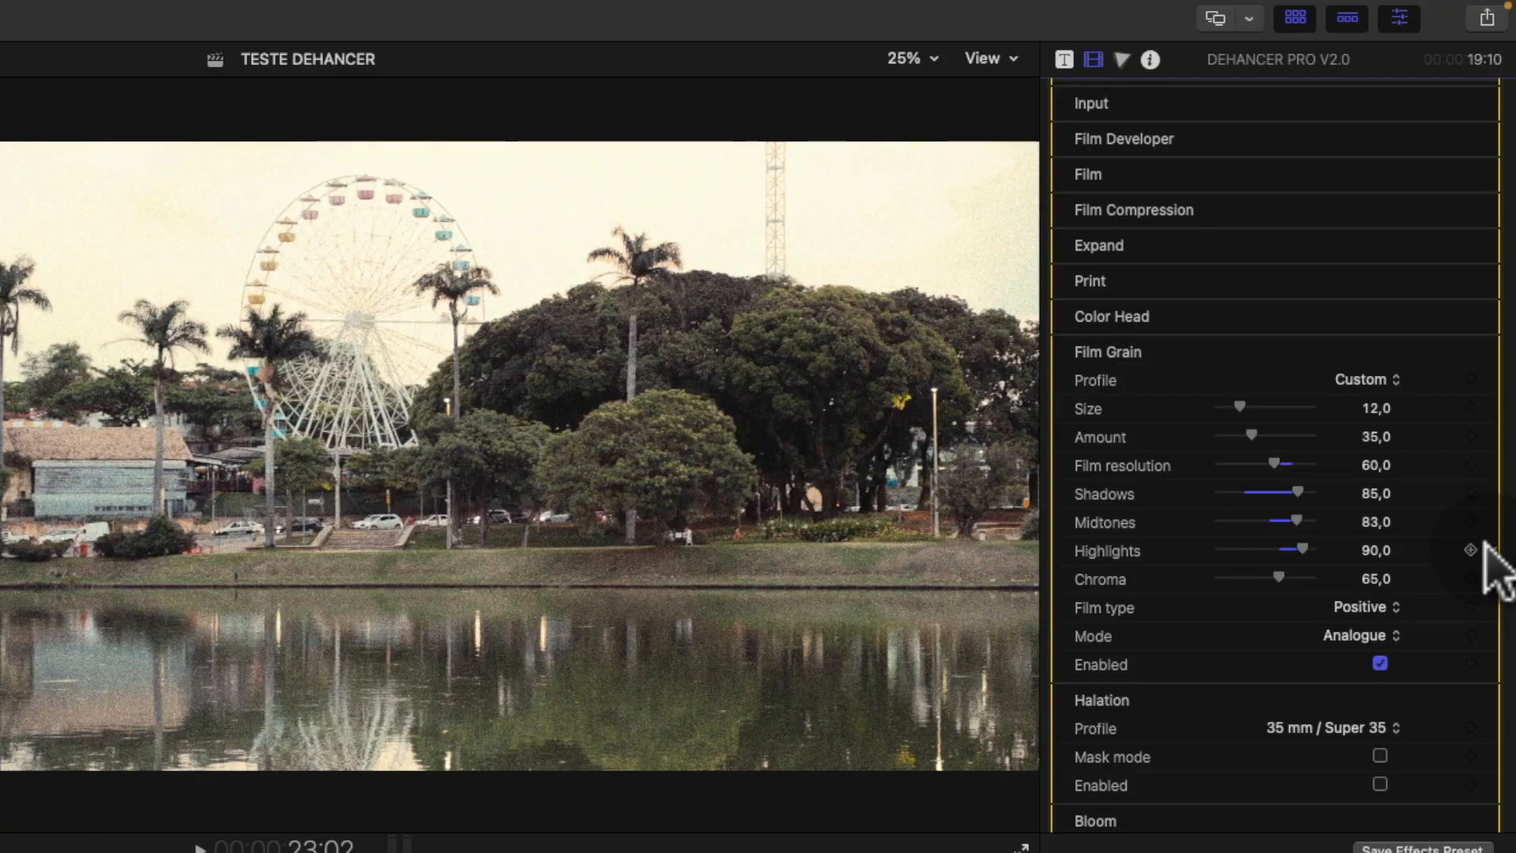
# - Reset Film Grain's Highlights, Midtones and Shadows to their default values
pyautogui.click(1474, 549)
pyautogui.click(1449, 559)
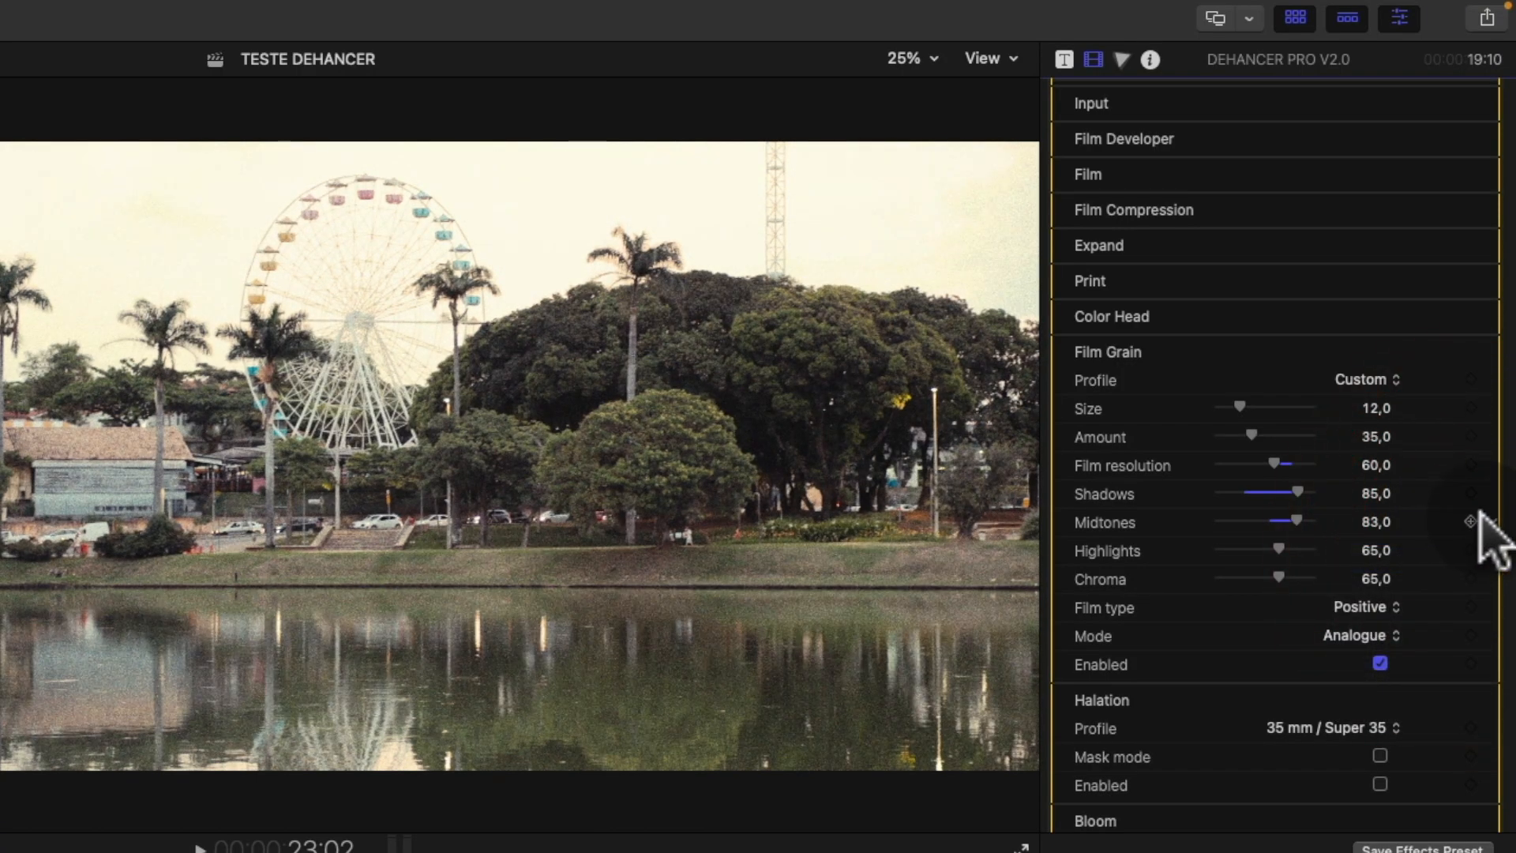
pyautogui.click(1474, 521)
pyautogui.click(1470, 531)
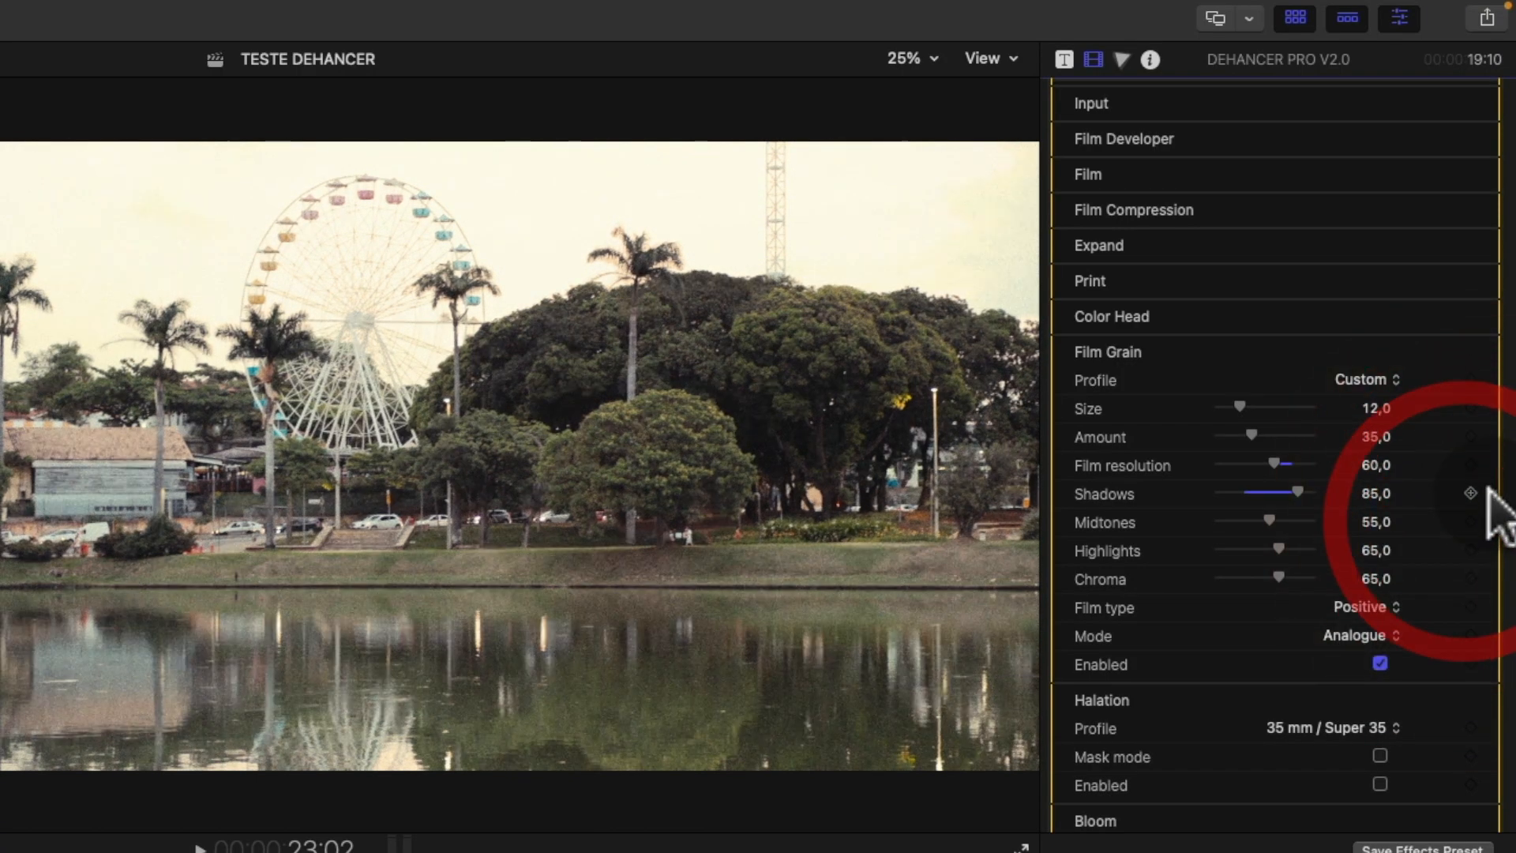
pyautogui.click(1473, 493)
pyautogui.click(1467, 503)
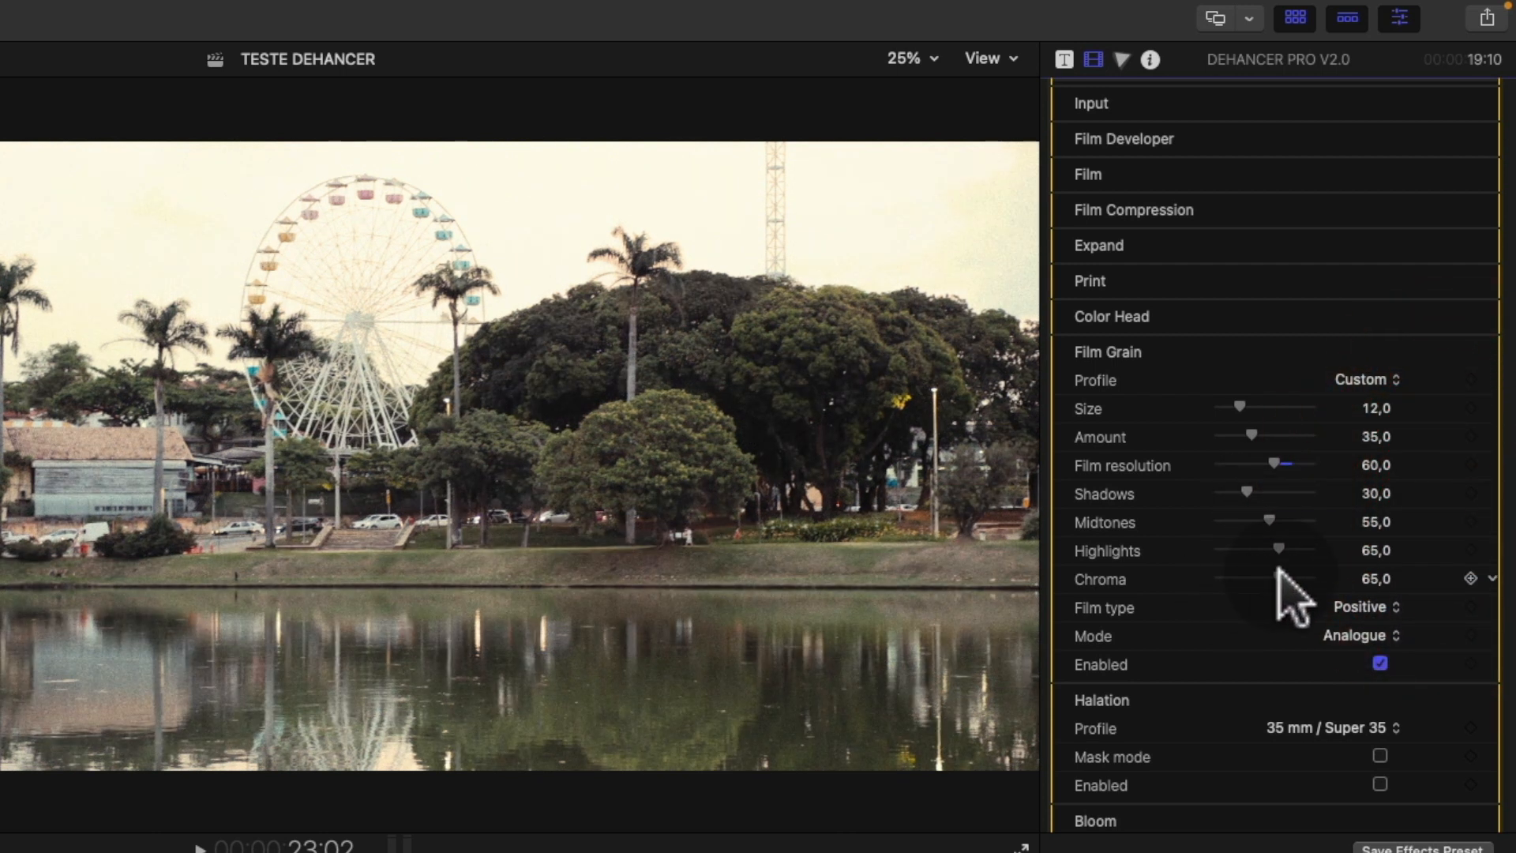
# - Set Film Grain's Chroma to 47, and try the Negative film type before returning to Positive
pyautogui.moveTo(1277, 574)
pyautogui.mouseDown()
pyautogui.moveTo(1227, 581)
pyautogui.moveTo(1297, 573)
pyautogui.moveTo(1261, 580)
pyautogui.mouseUp()
pyautogui.click(1353, 604)
pyautogui.click(1366, 585)
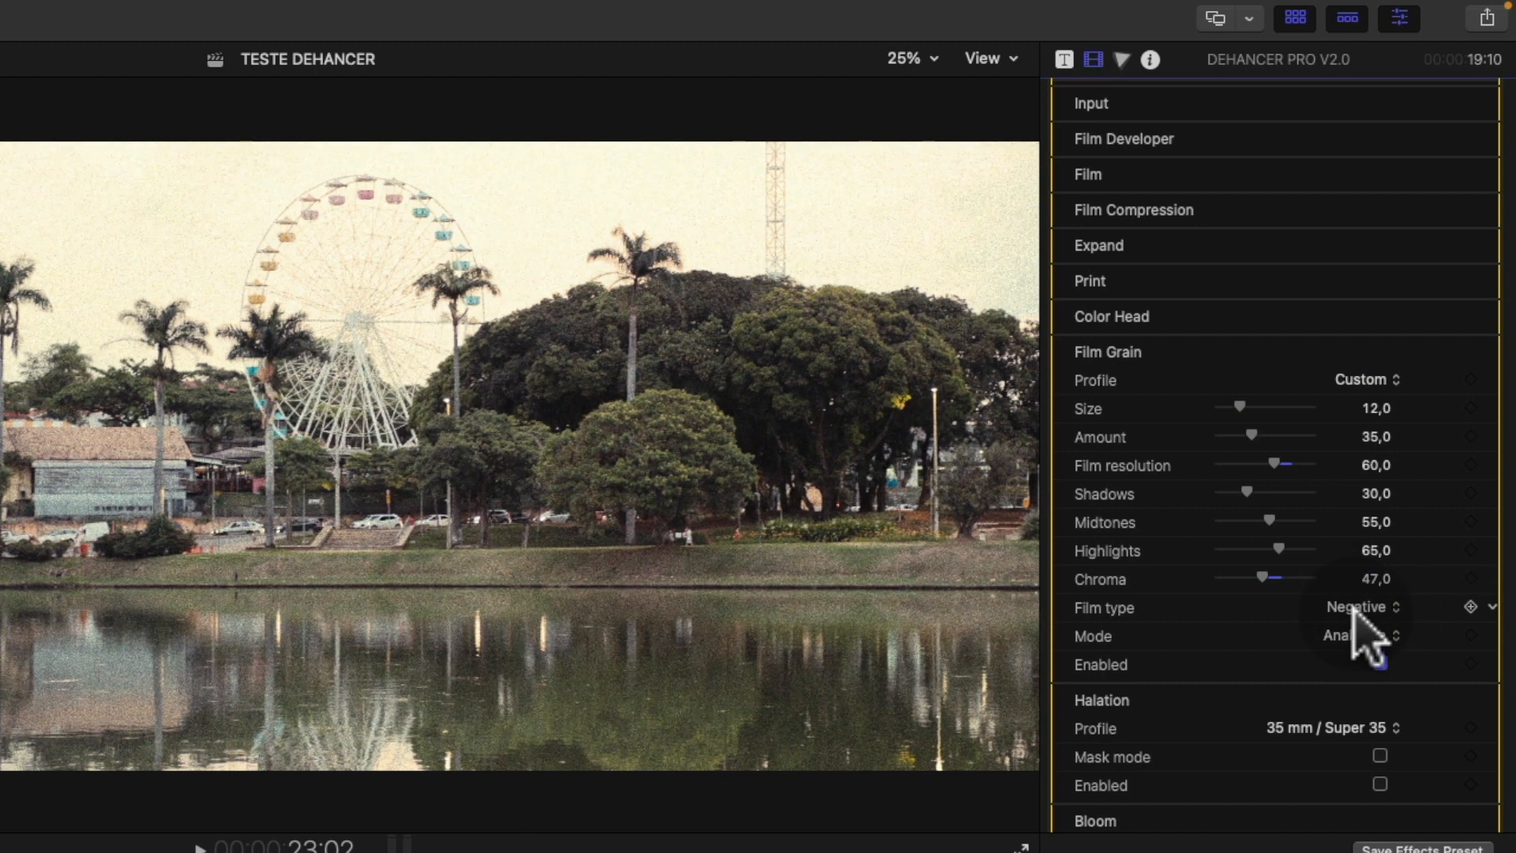
pyautogui.click(1353, 606)
pyautogui.click(1357, 636)
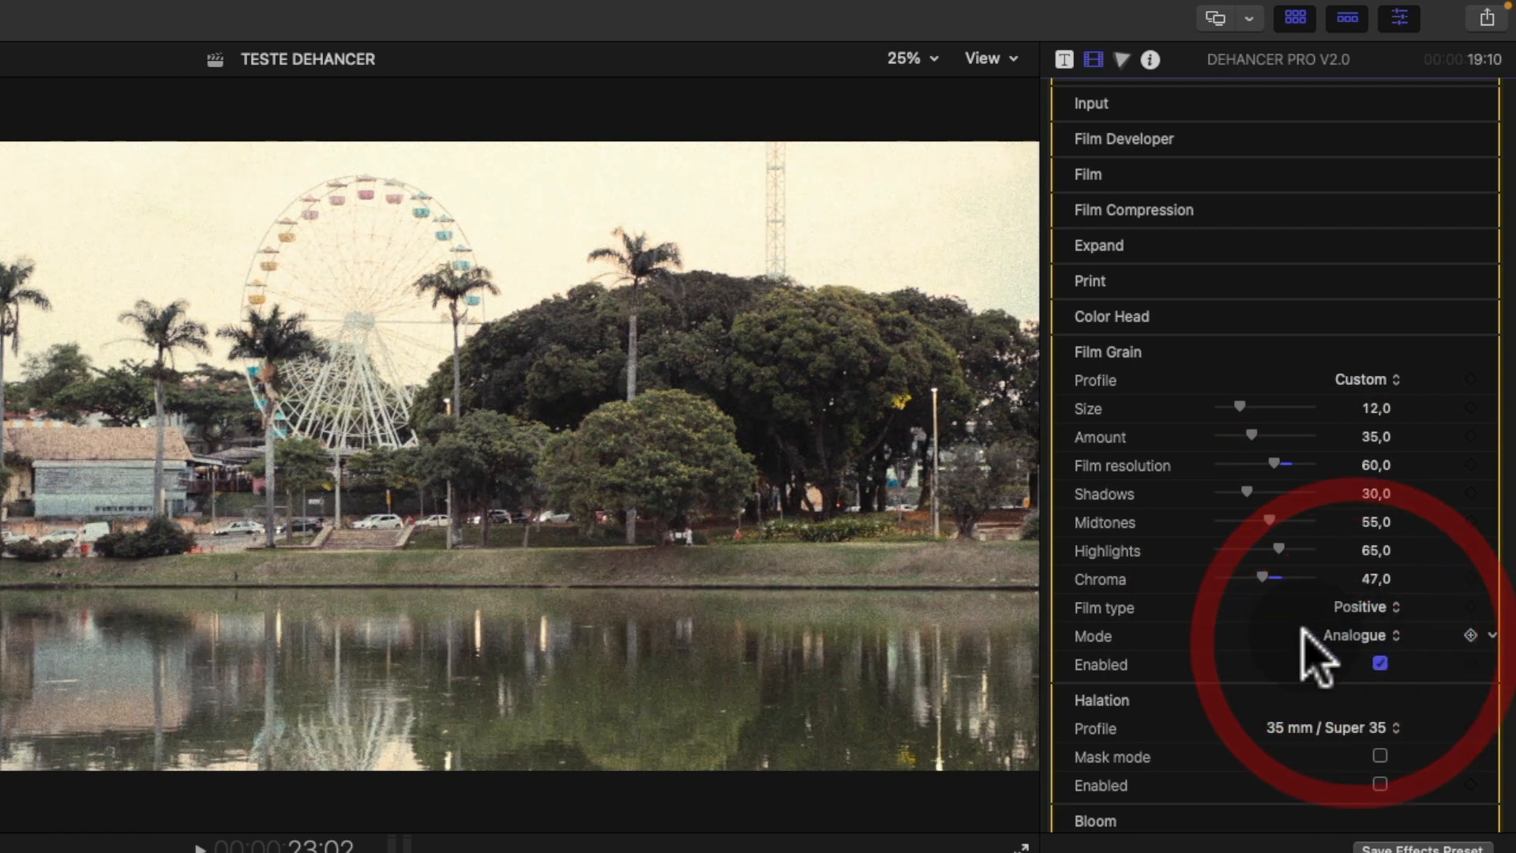
# - Try Film Grain's Digital (experimental) mode, return it to Analogue, and toggle the grain's Enabled state
pyautogui.click(1346, 636)
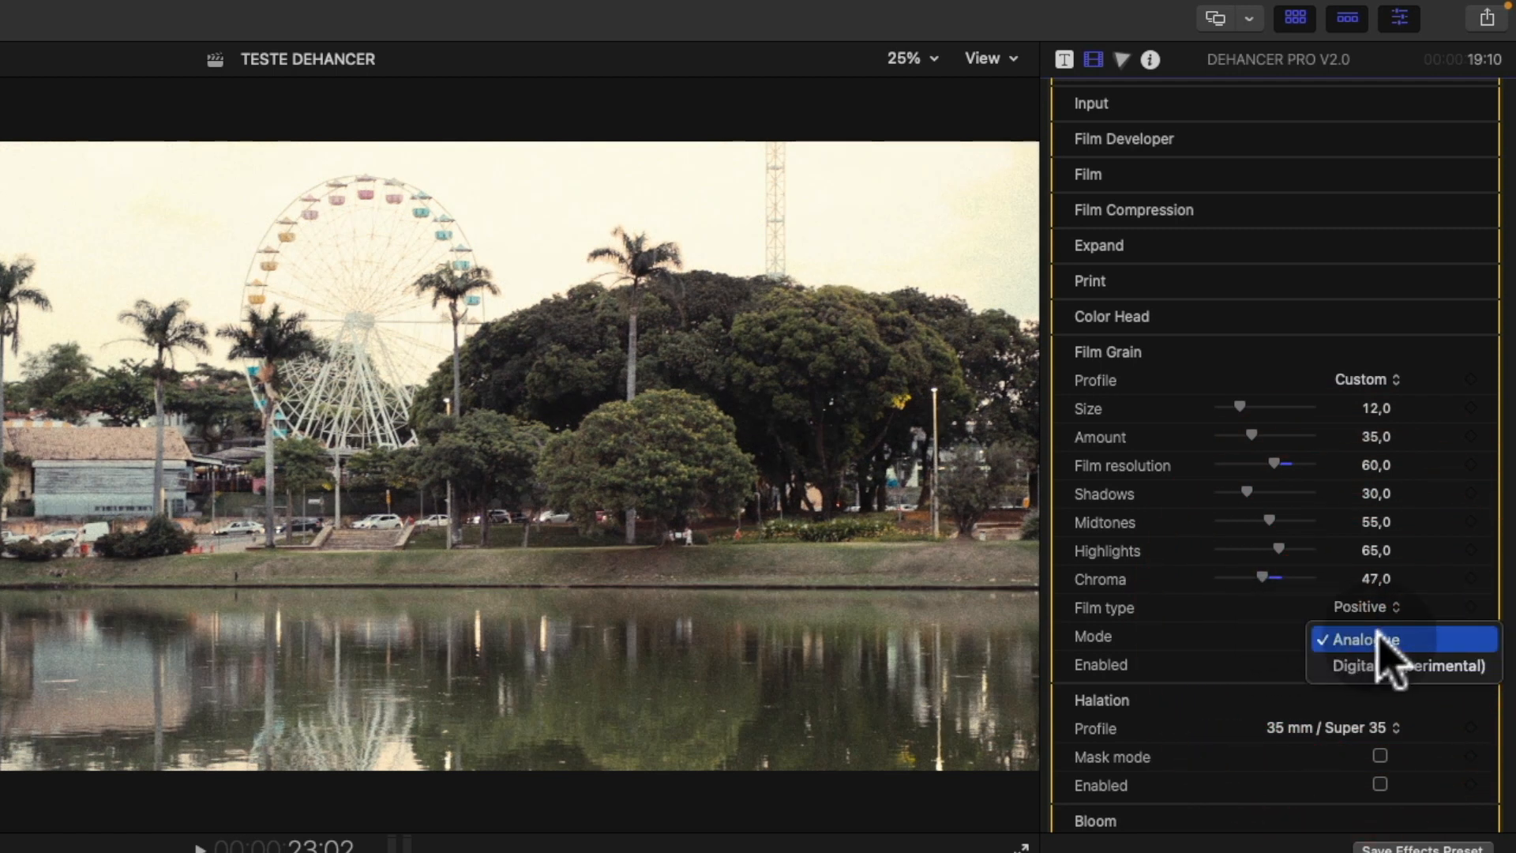
pyautogui.click(1373, 665)
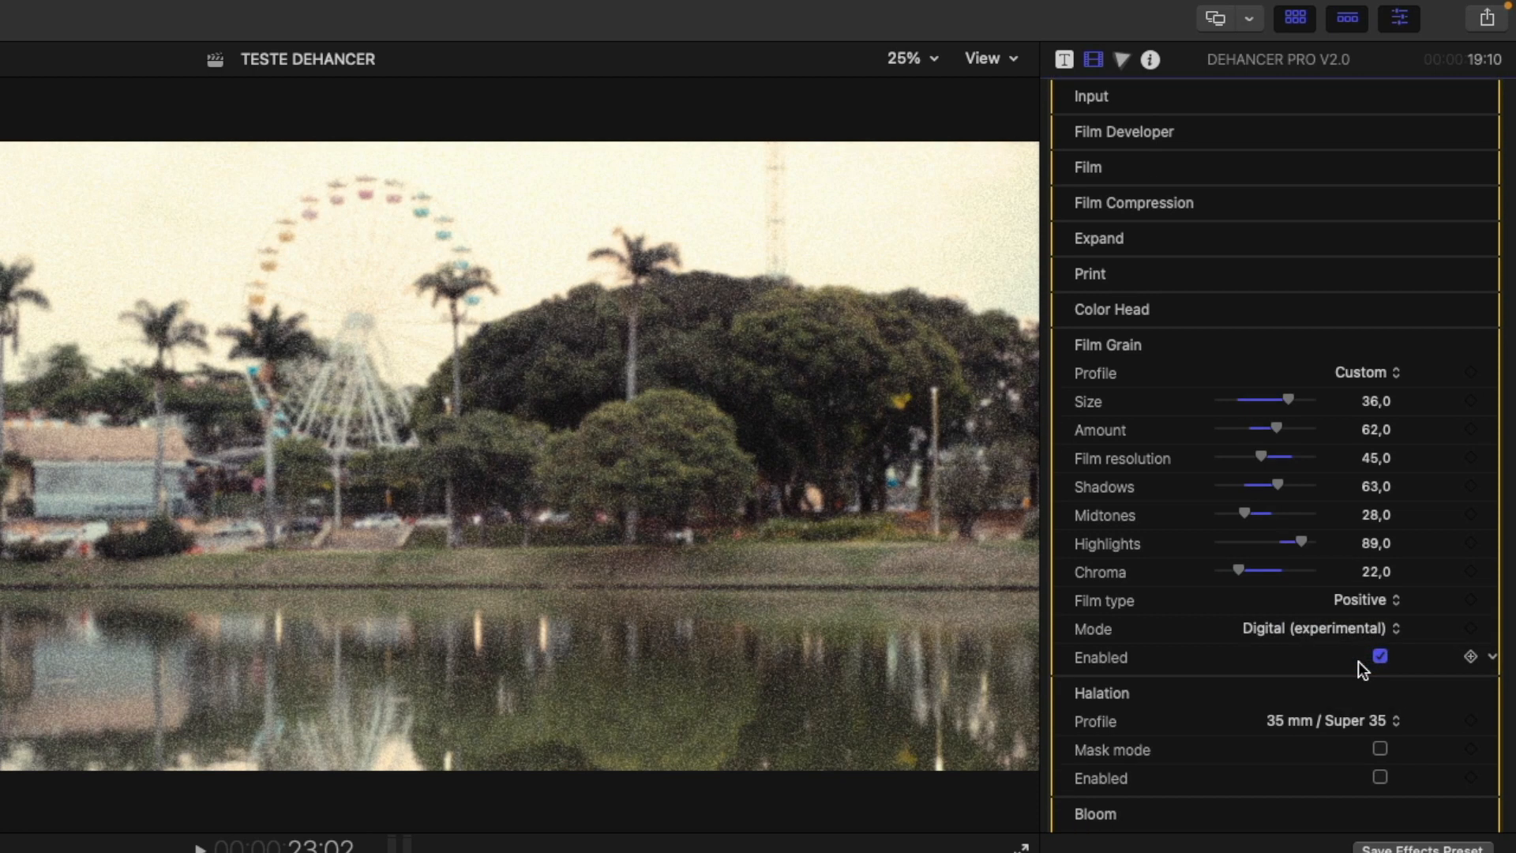
pyautogui.click(1303, 627)
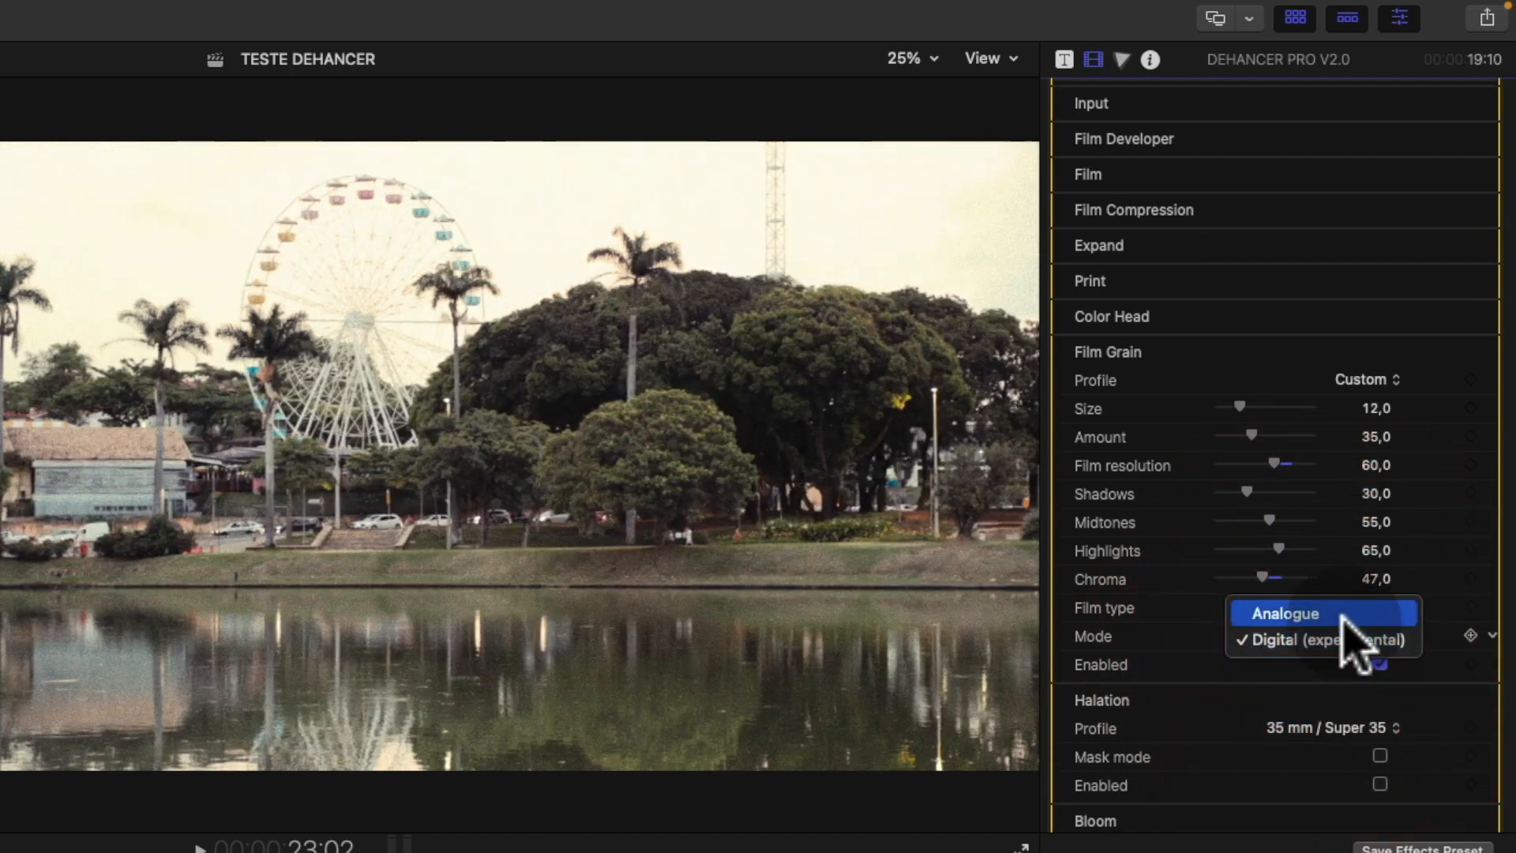
pyautogui.click(1342, 616)
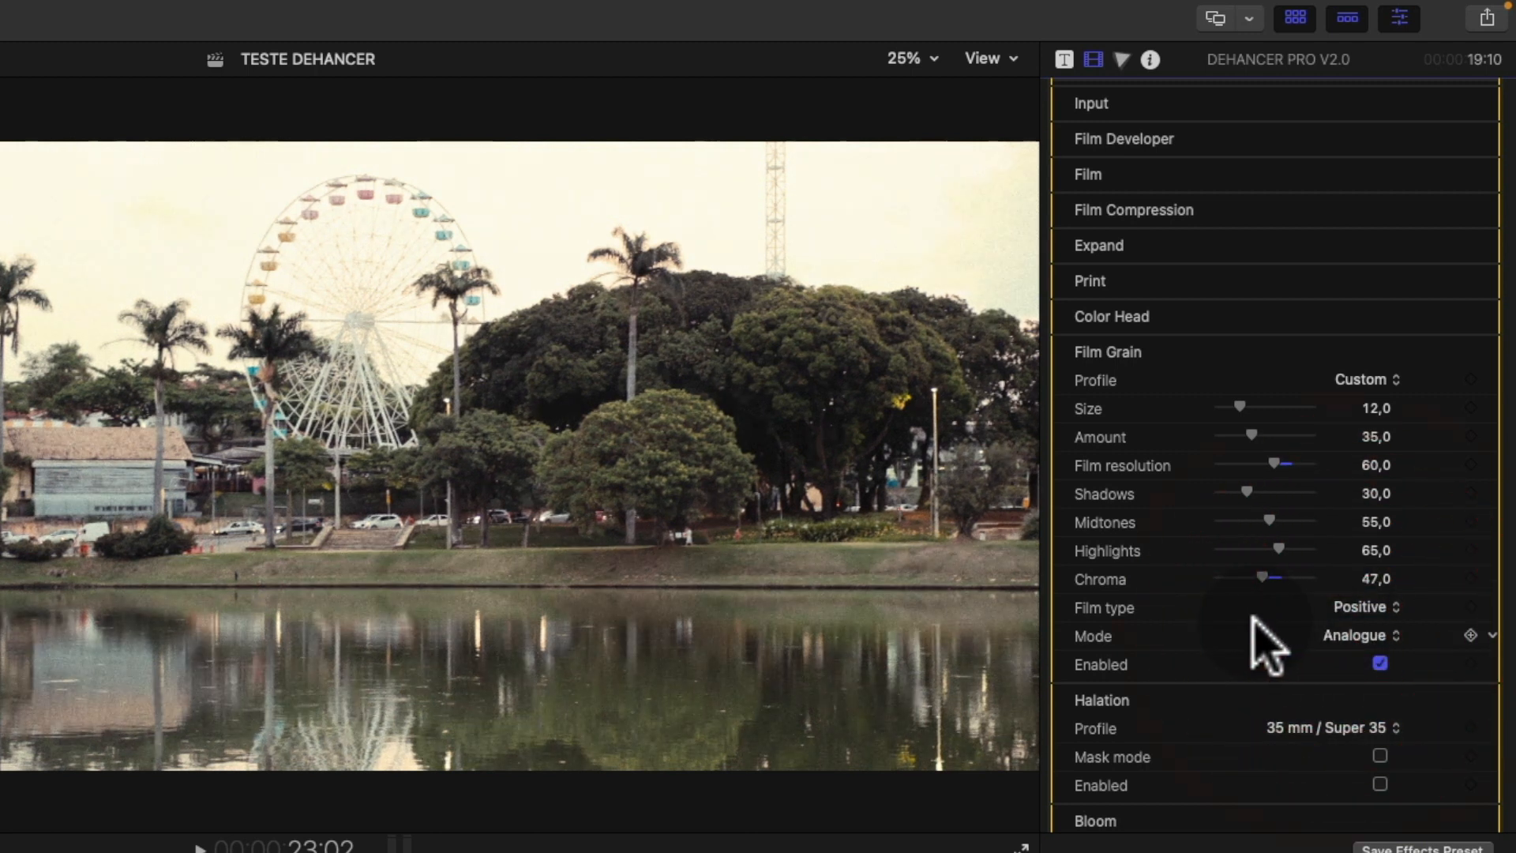
pyautogui.click(1380, 665)
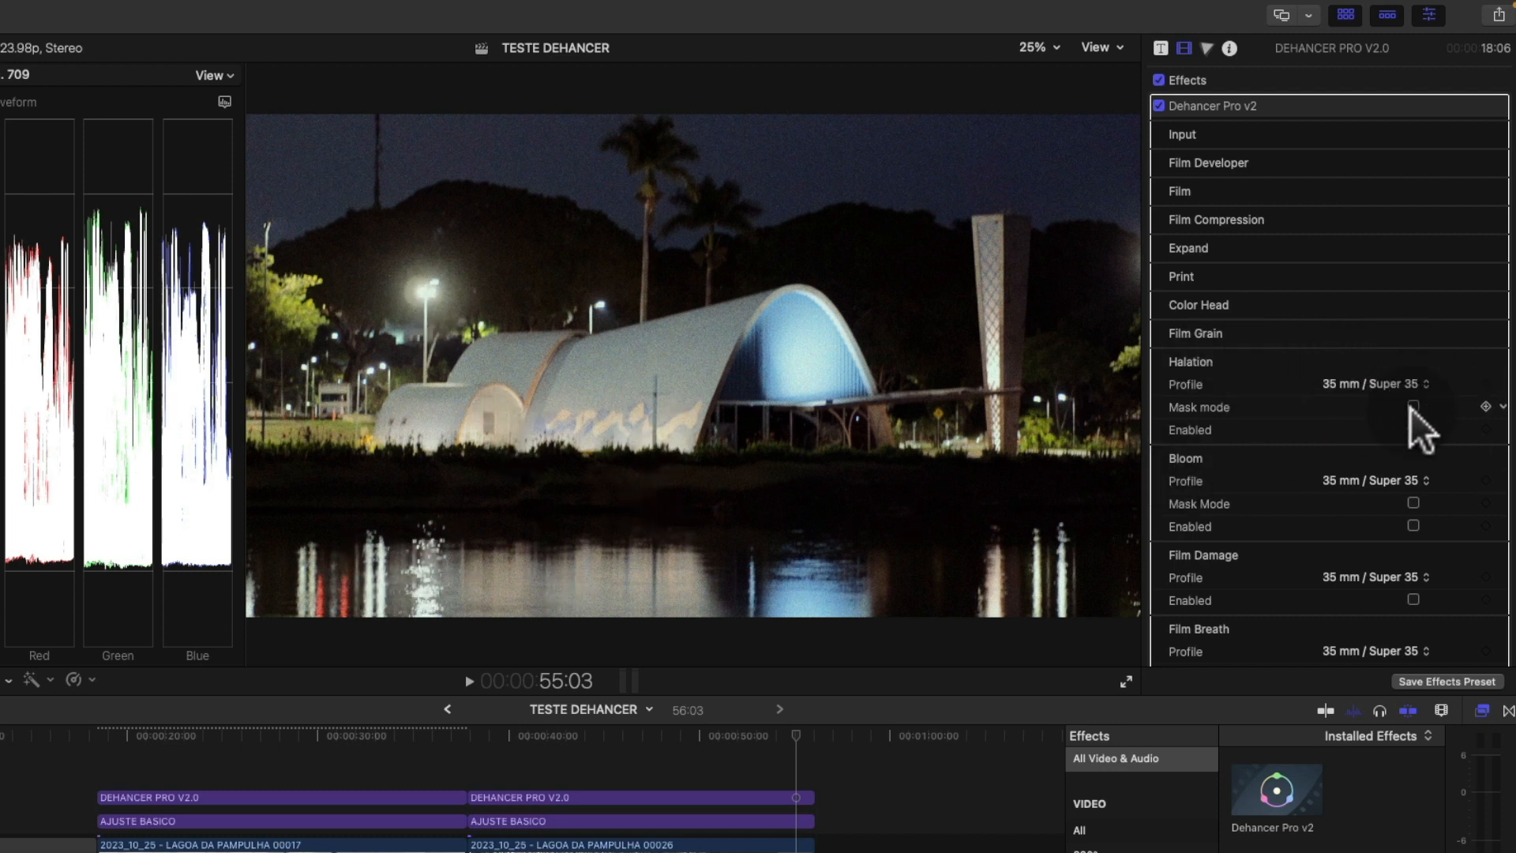
# - Enable Halation on the night clip, turning it off and on again to compare the image
pyautogui.click(1413, 429)
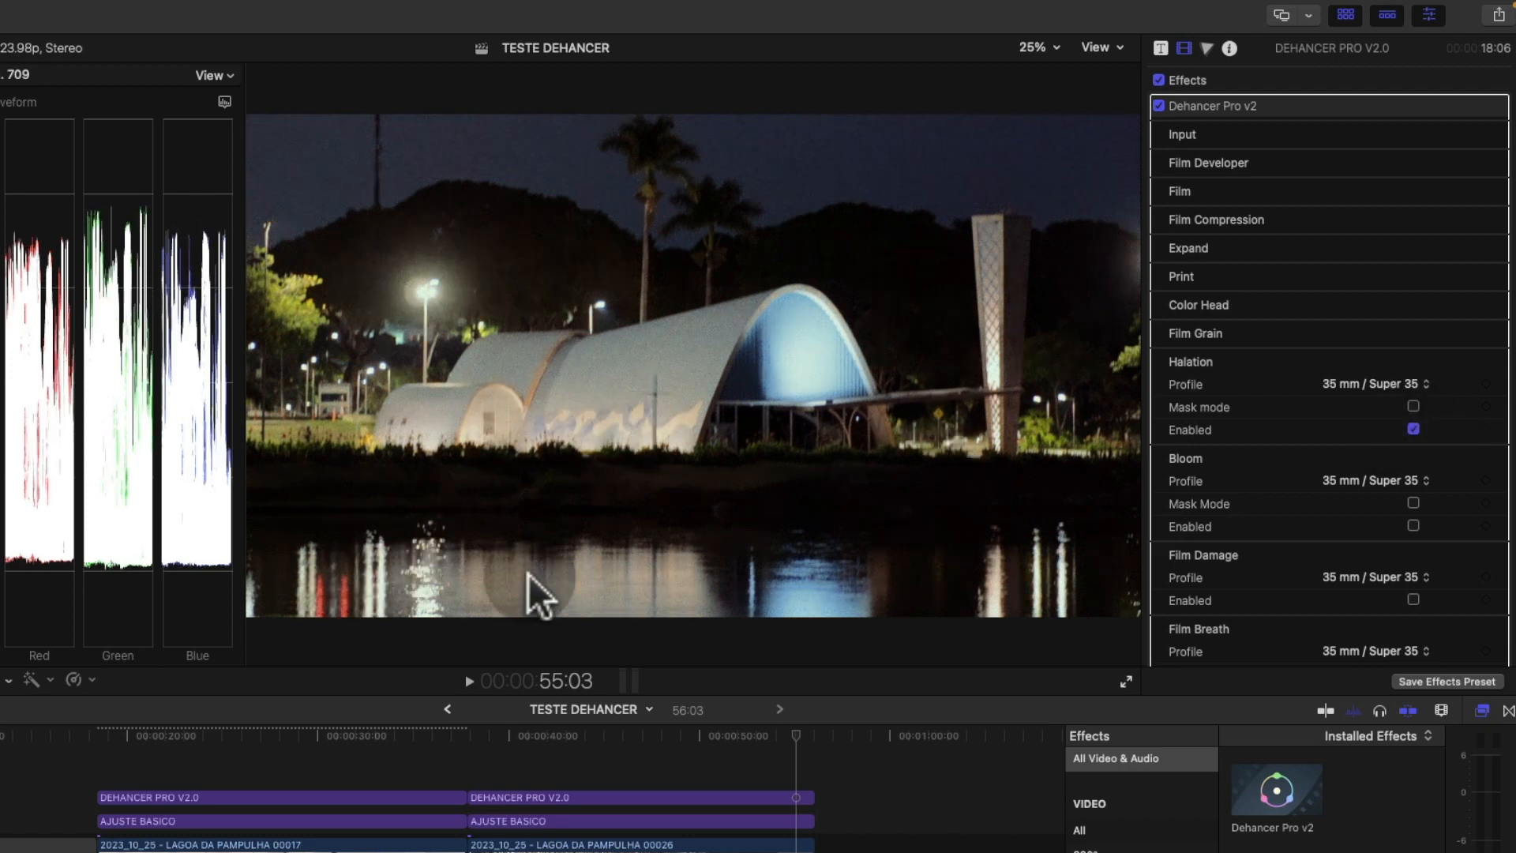
pyautogui.click(1413, 429)
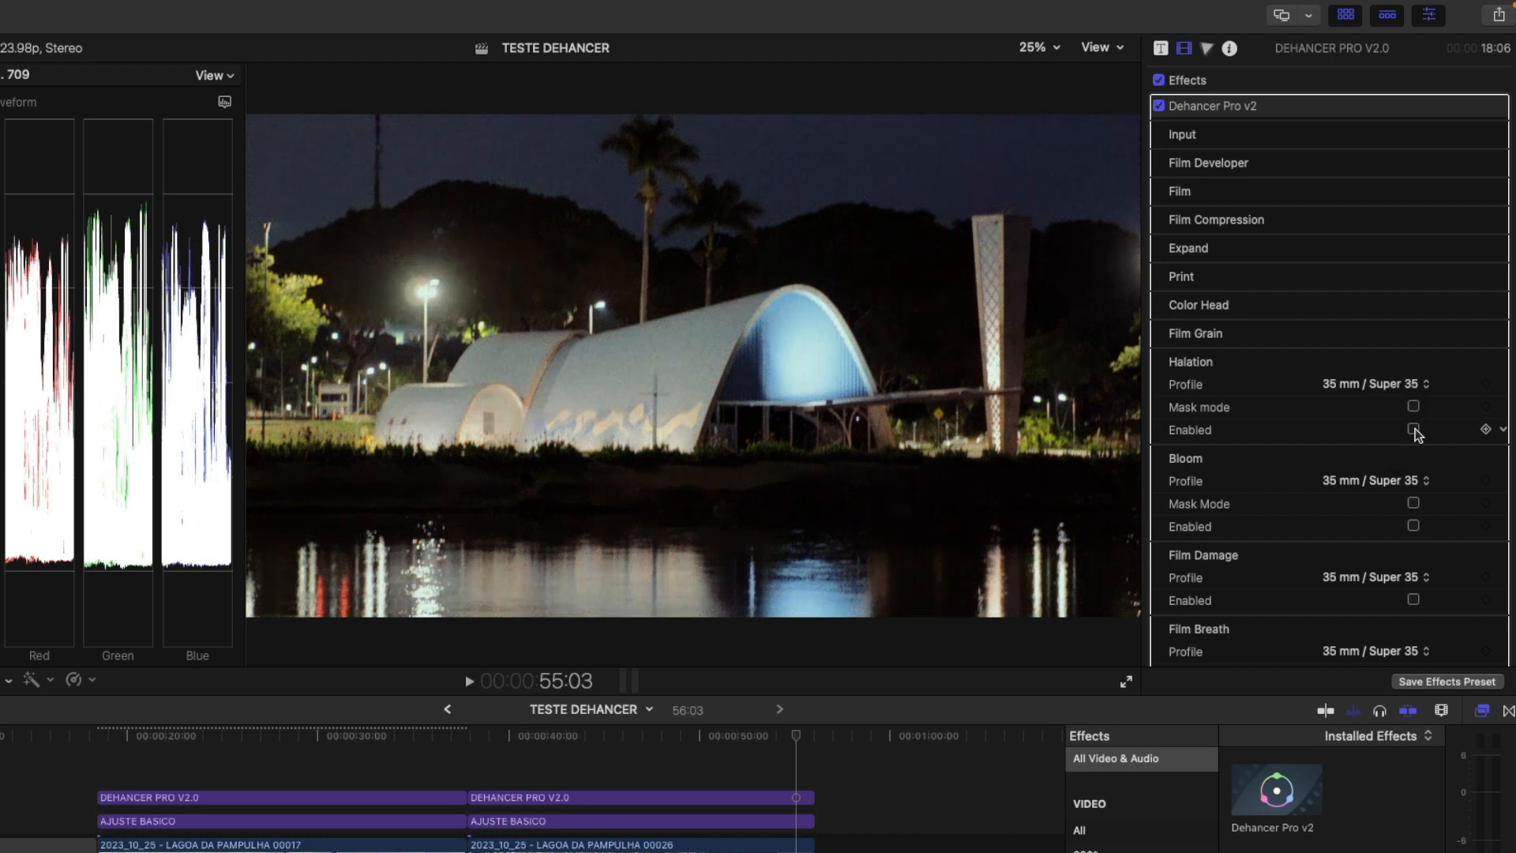
pyautogui.click(1414, 430)
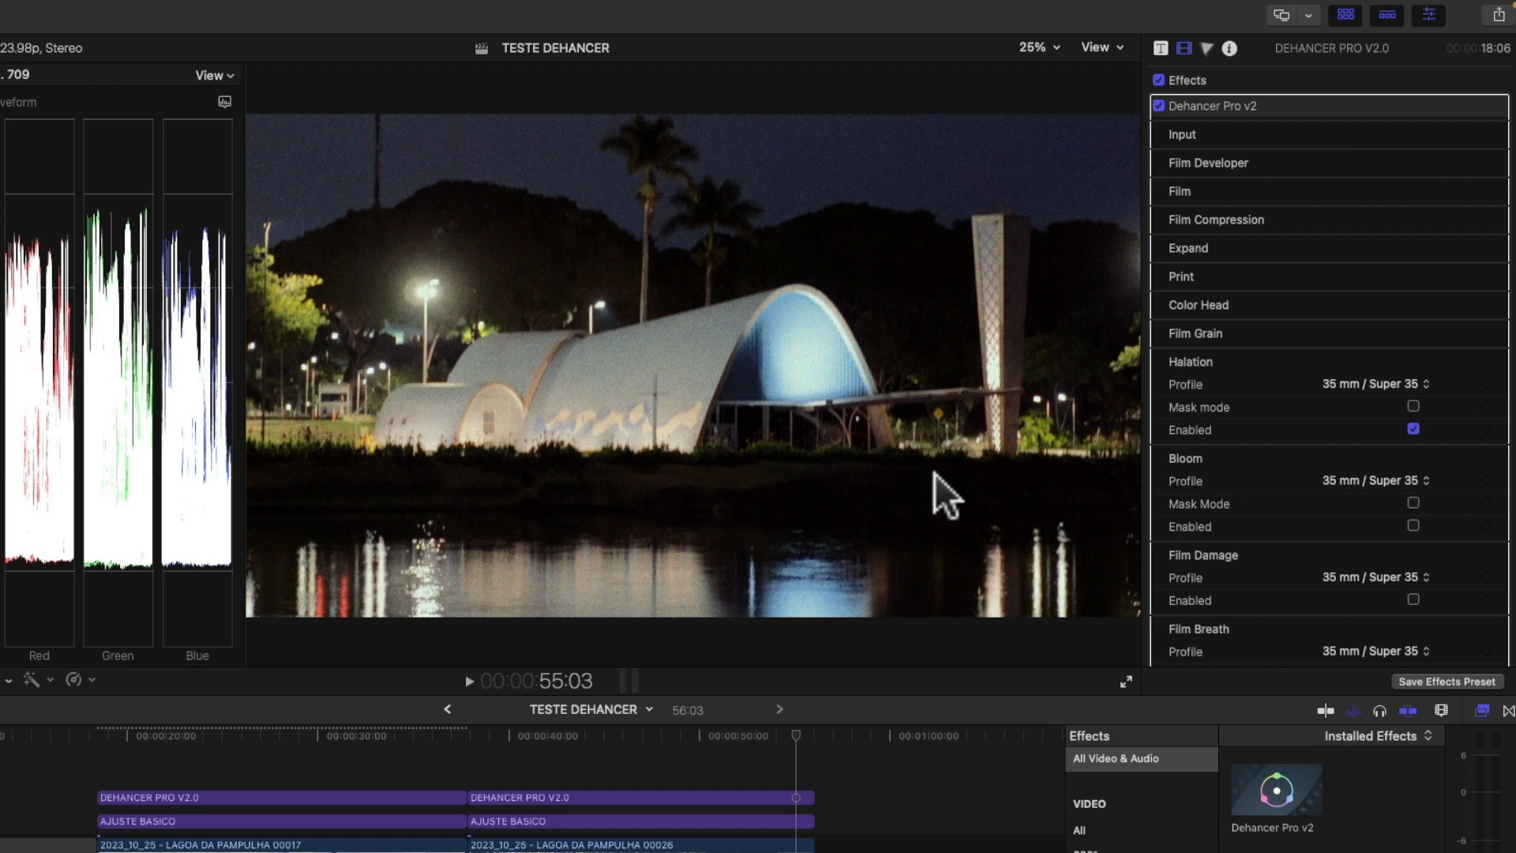
# - Compare Halation's 8 mm / Super 8 and 65 mm / 70 mm profiles, and set the profile to 8 mm / Super 8
pyautogui.click(1366, 384)
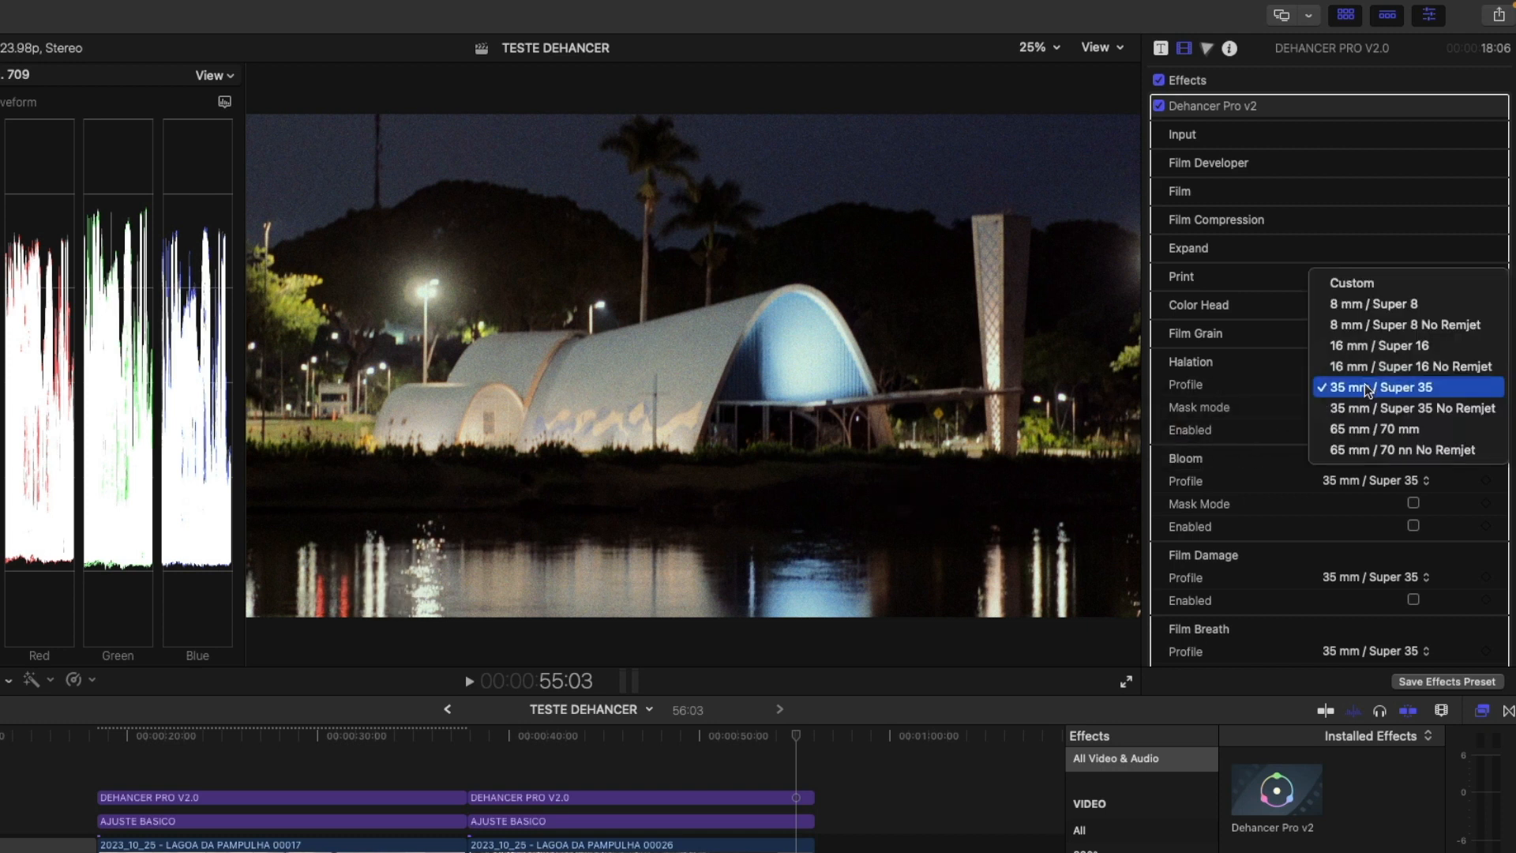
pyautogui.click(1367, 304)
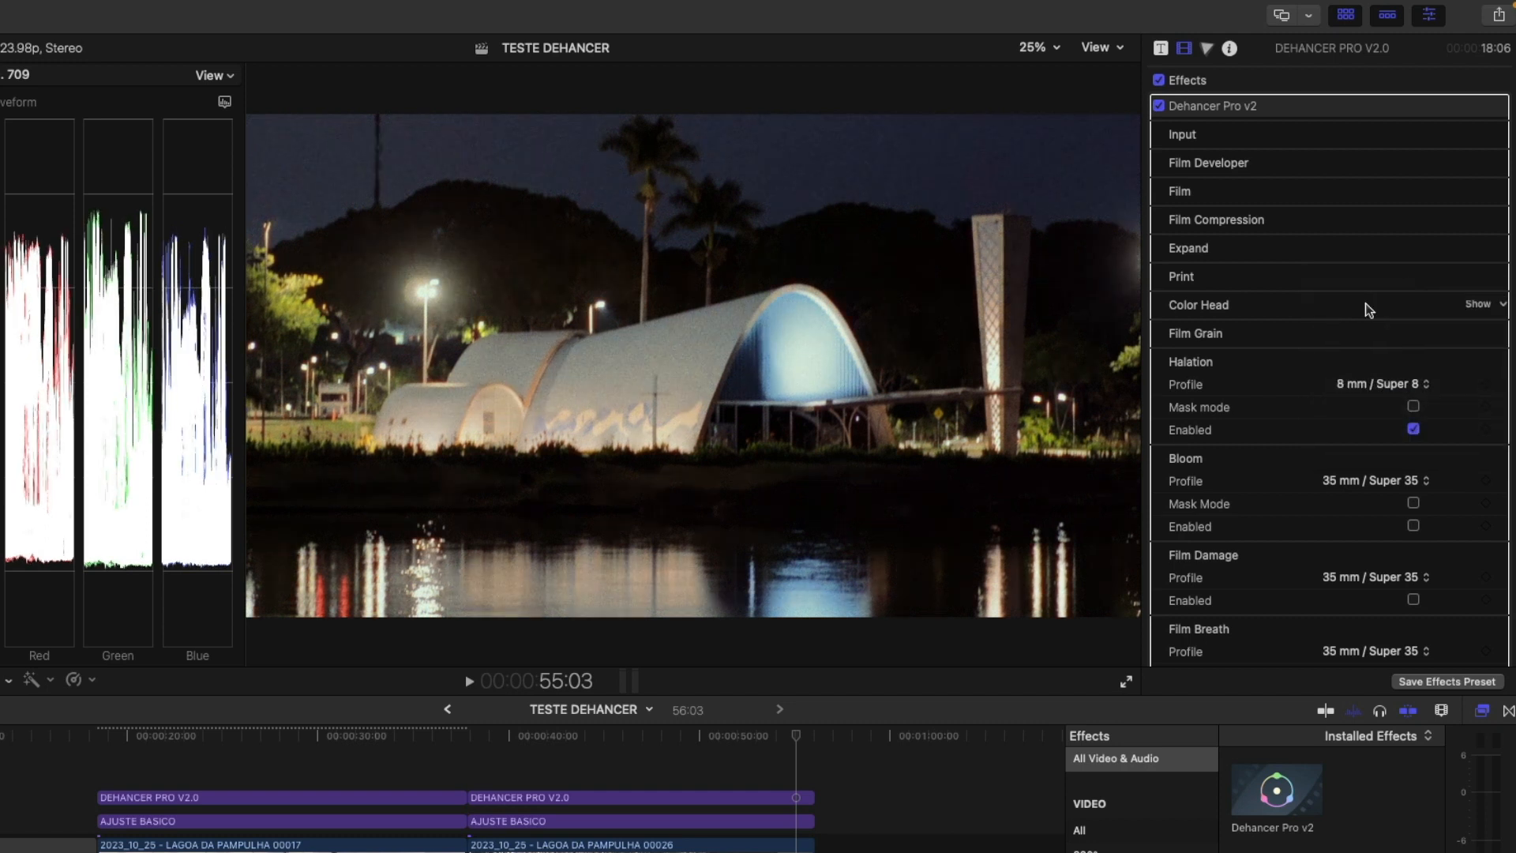
pyautogui.click(526, 395)
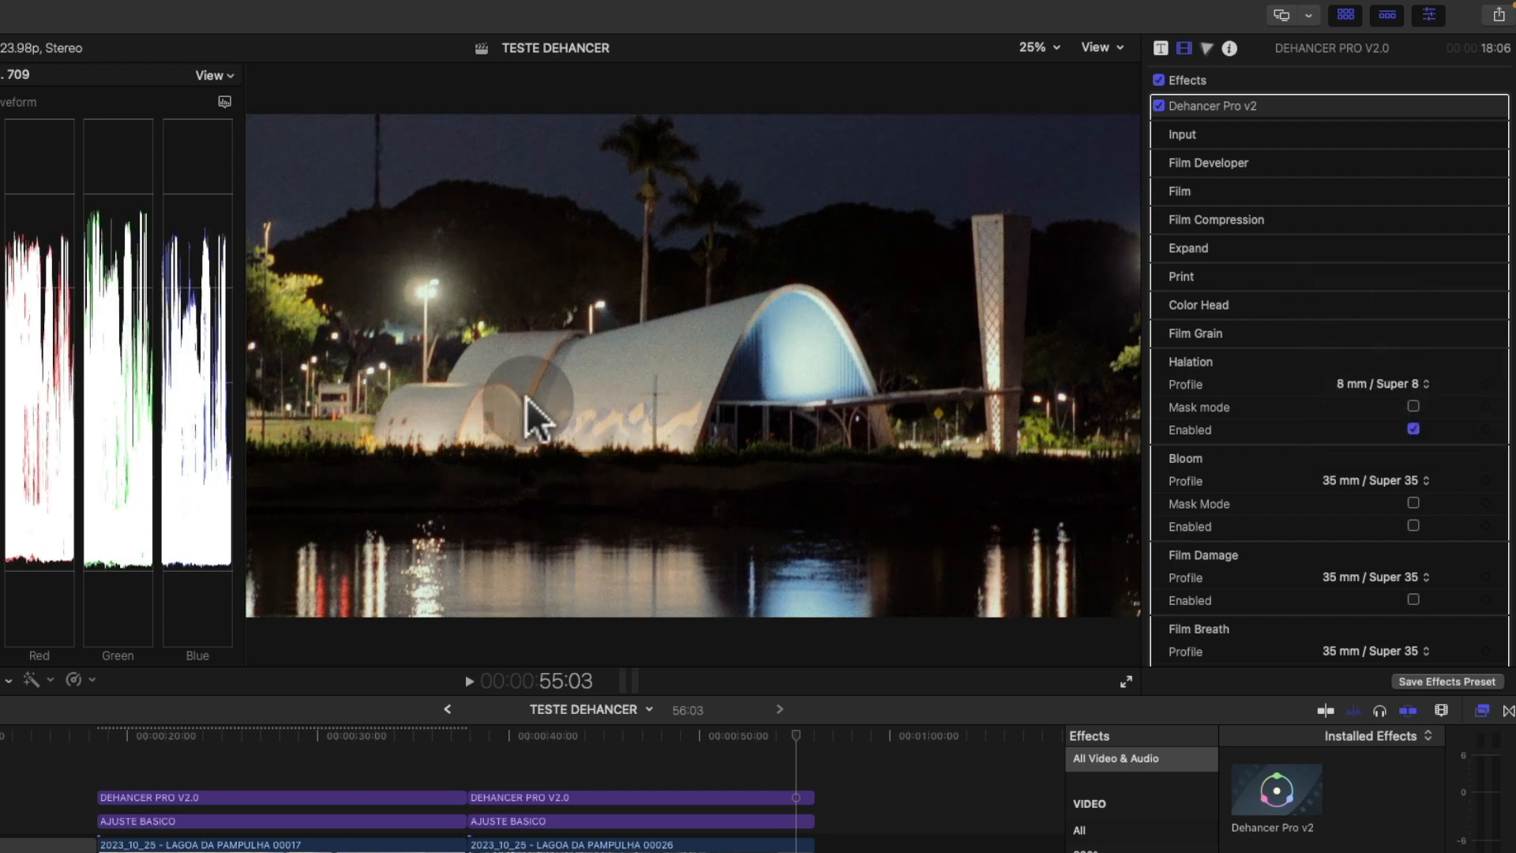
pyautogui.click(1352, 385)
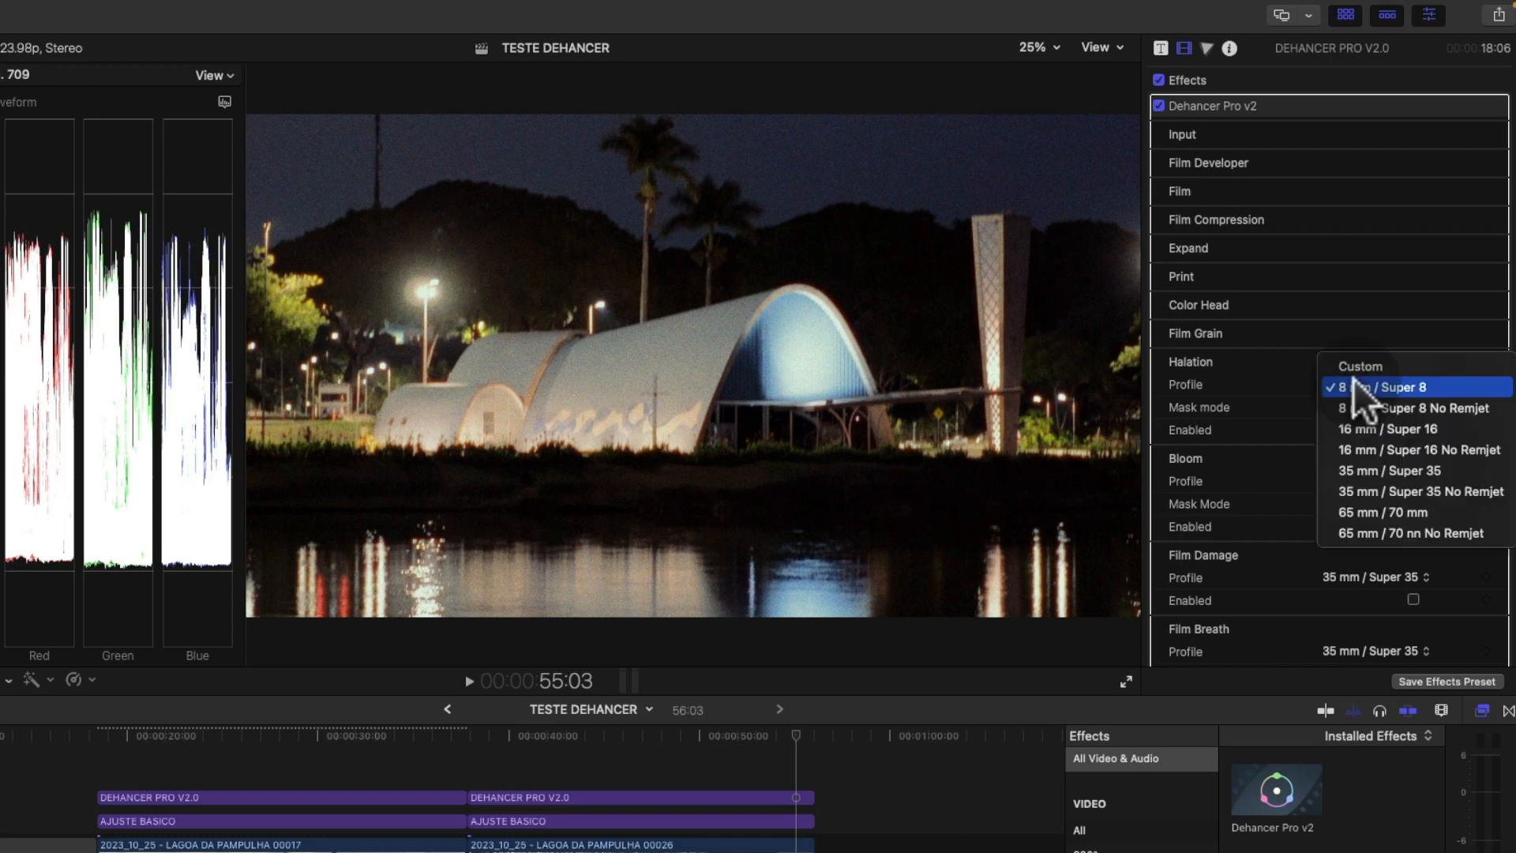
pyautogui.click(1367, 515)
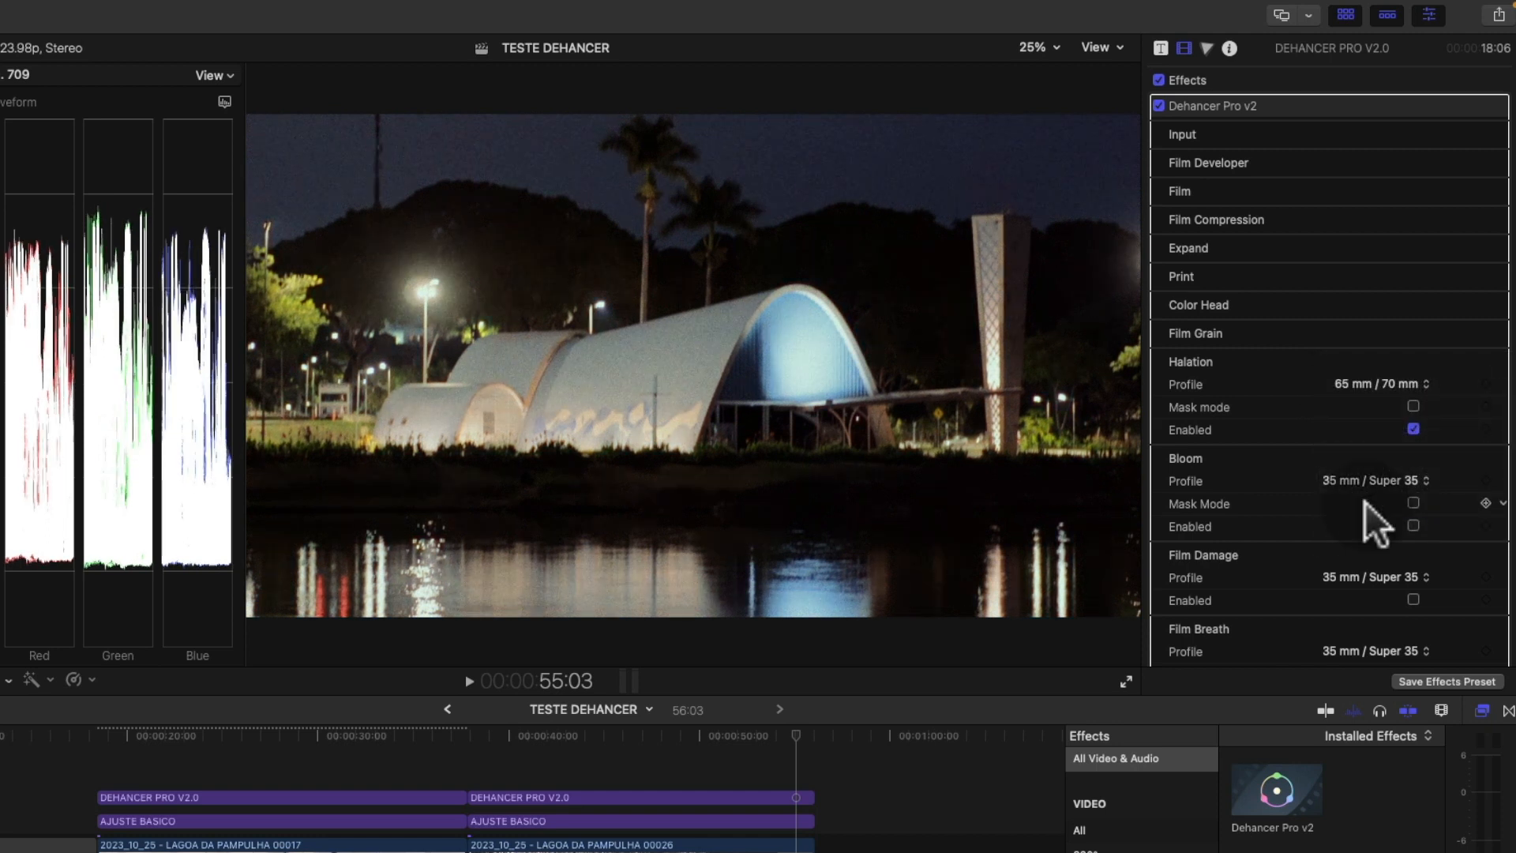
pyautogui.click(1374, 386)
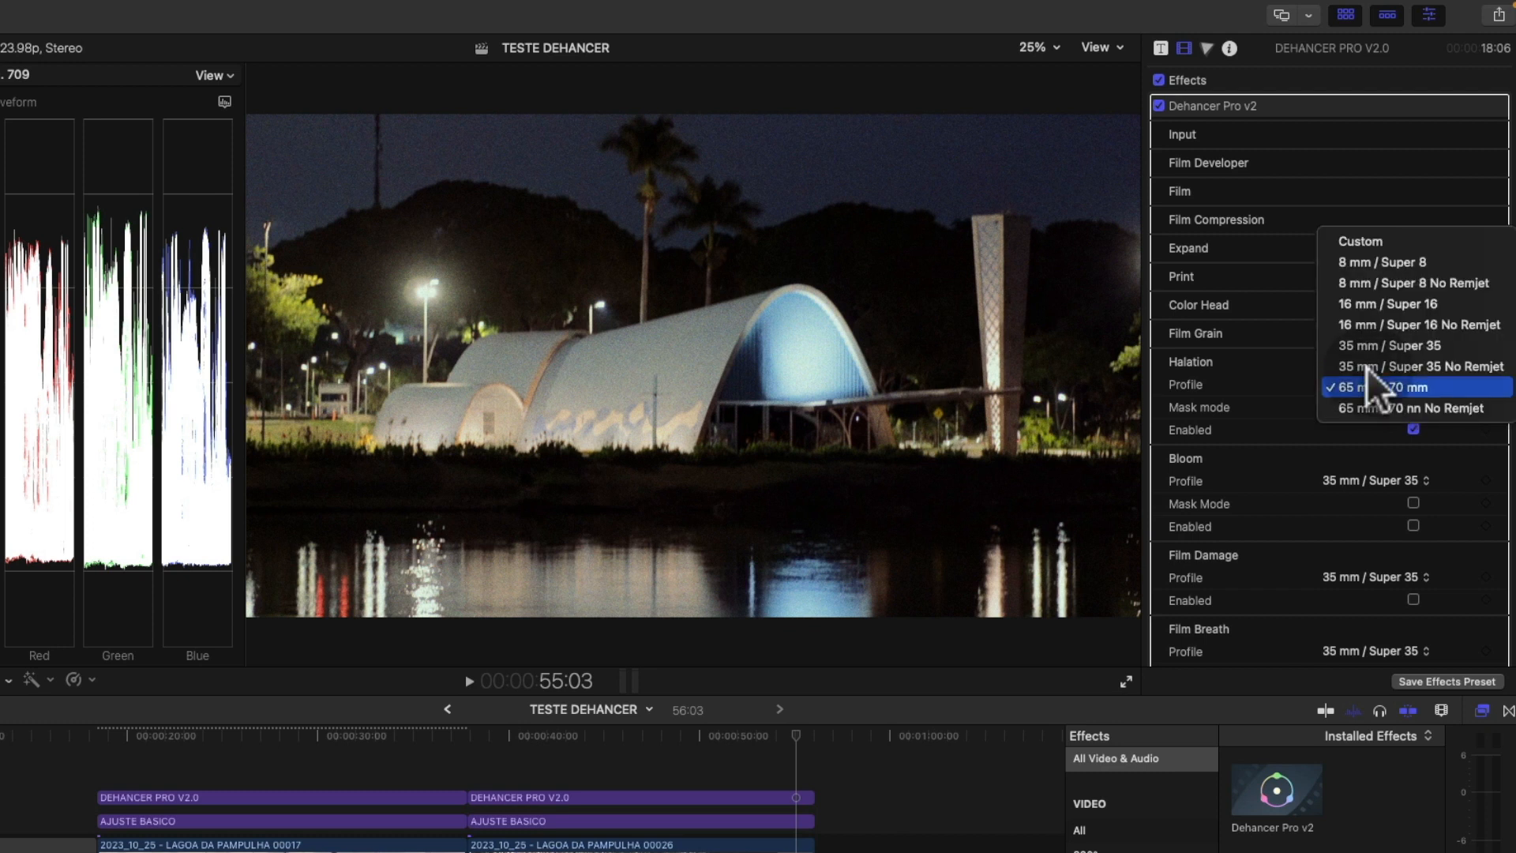
pyautogui.click(1375, 263)
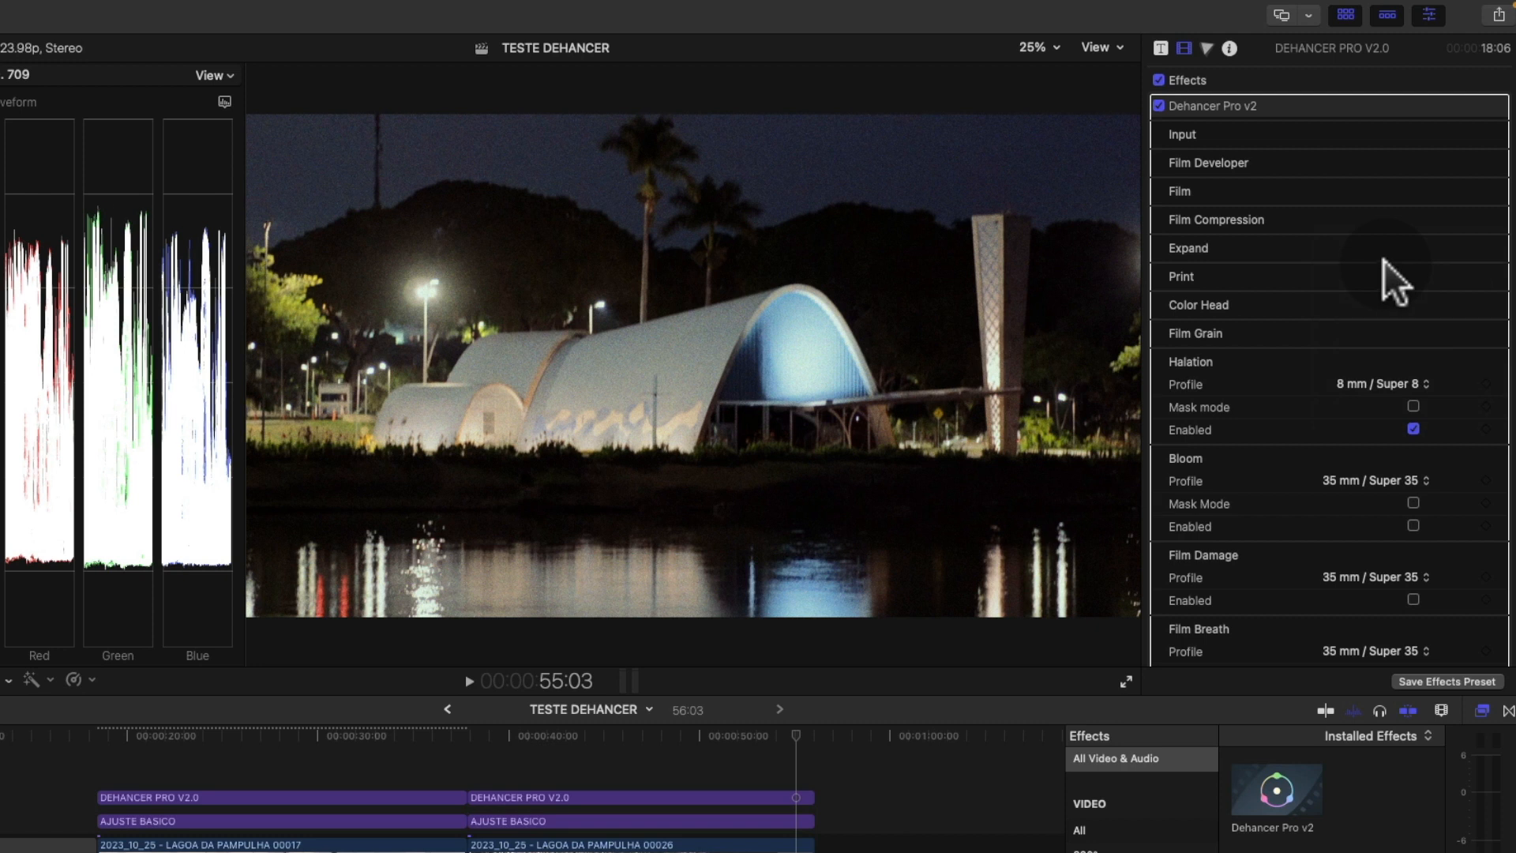
# - Switch the Halation profile to Custom with mask mode on, and set Source limiter to 0 and Background gain to 96
pyautogui.click(1379, 388)
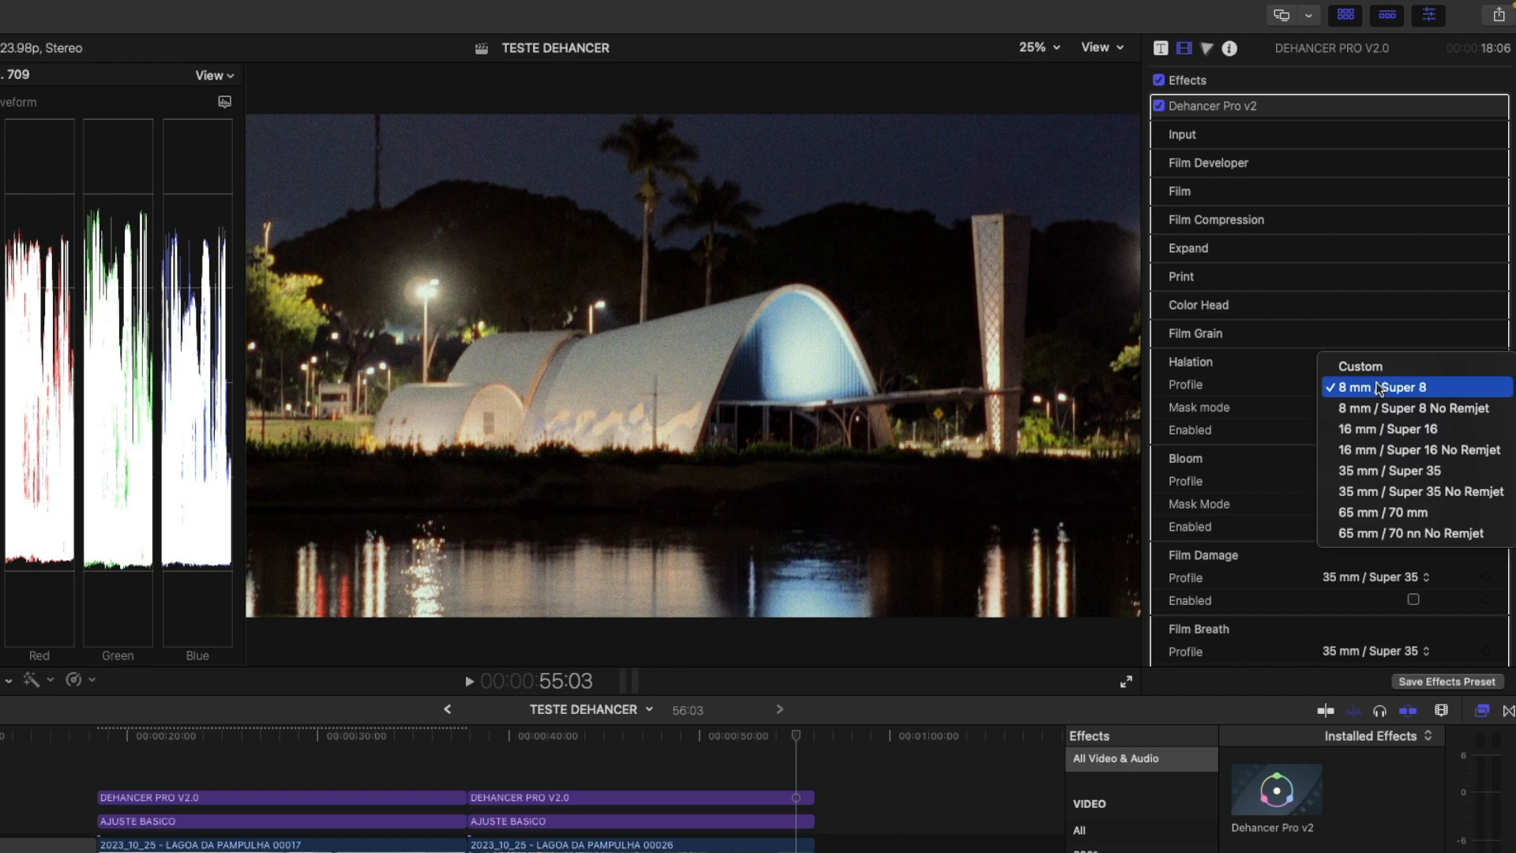
pyautogui.click(1362, 367)
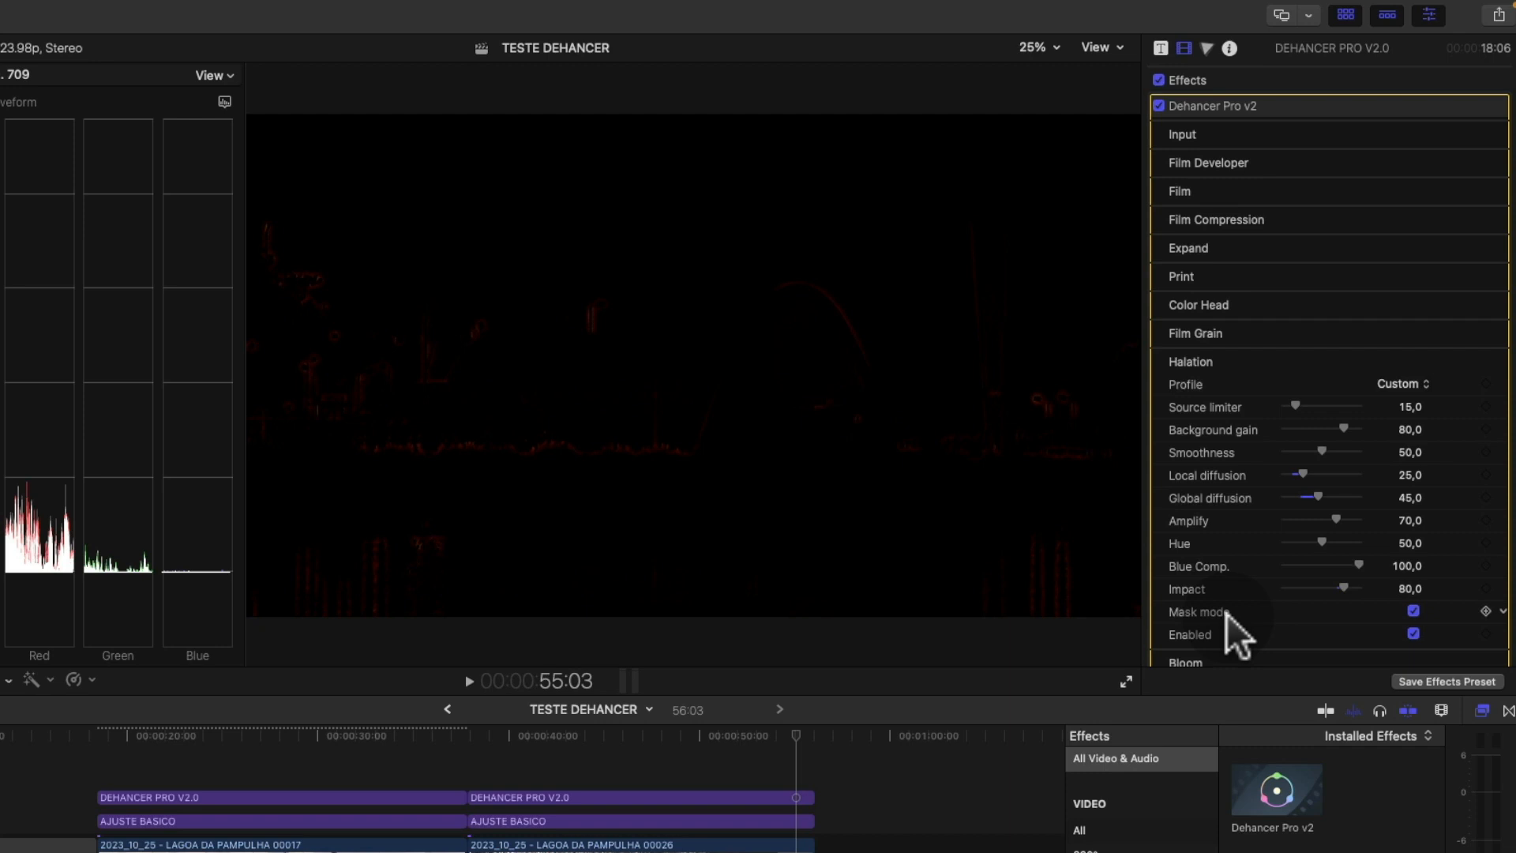
pyautogui.moveTo(1295, 400)
pyautogui.mouseDown()
pyautogui.moveTo(1326, 404)
pyautogui.moveTo(1279, 400)
pyautogui.mouseUp()
pyautogui.click(1295, 405)
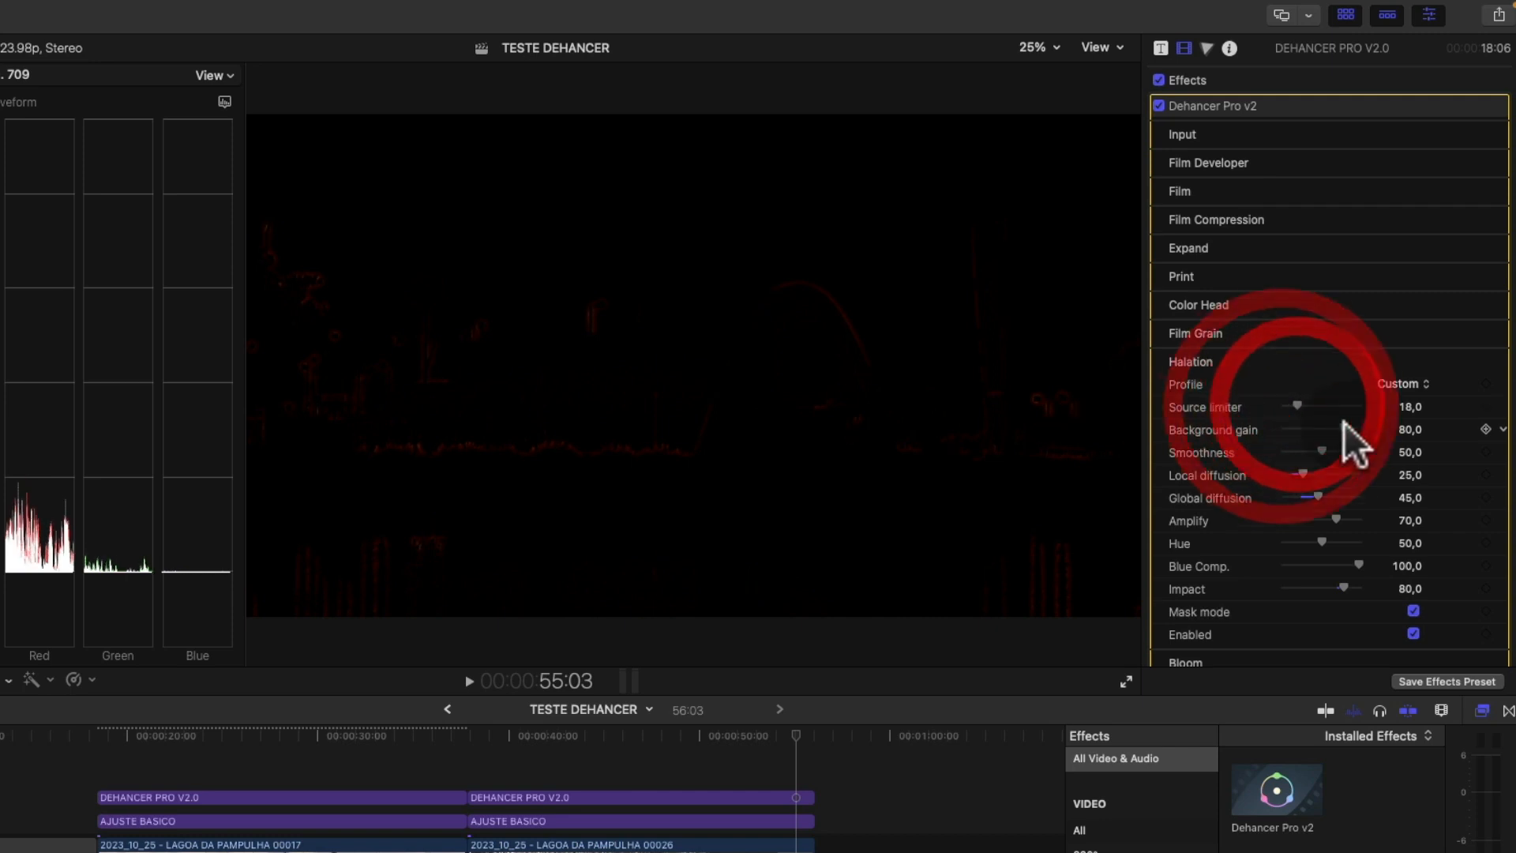
pyautogui.click(1281, 406)
pyautogui.moveTo(1337, 424)
pyautogui.mouseDown()
pyautogui.moveTo(1364, 427)
pyautogui.moveTo(1297, 426)
pyautogui.moveTo(1358, 430)
pyautogui.mouseUp()
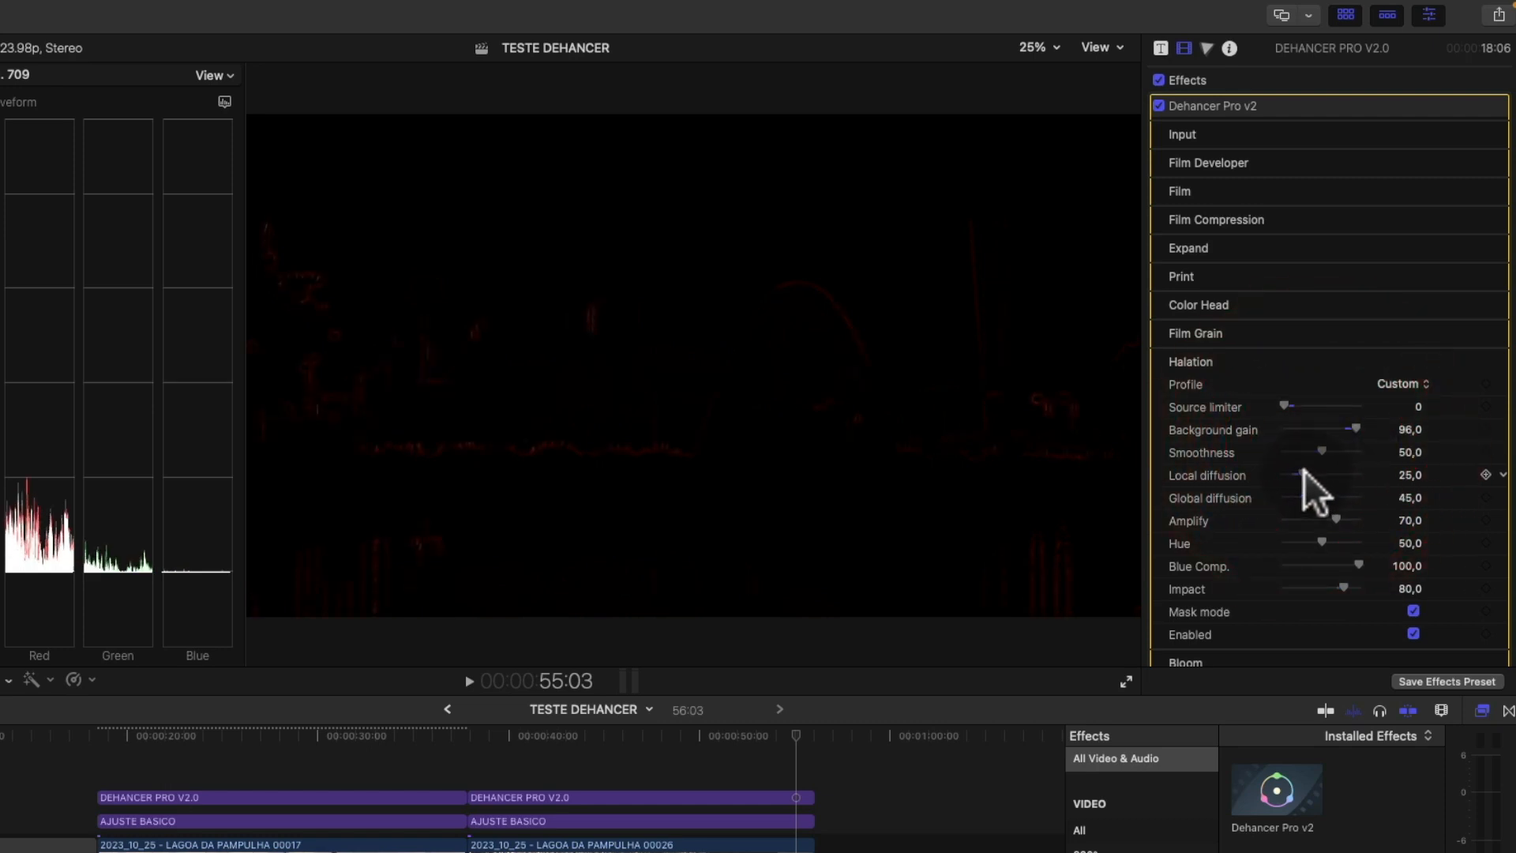
# - Set Halation's Local diffusion to 88, Global diffusion to 84, Amplify to 86 and Hue to 61, and turn mask mode off
pyautogui.moveTo(1299, 471); pyautogui.dragTo(1335, 470)
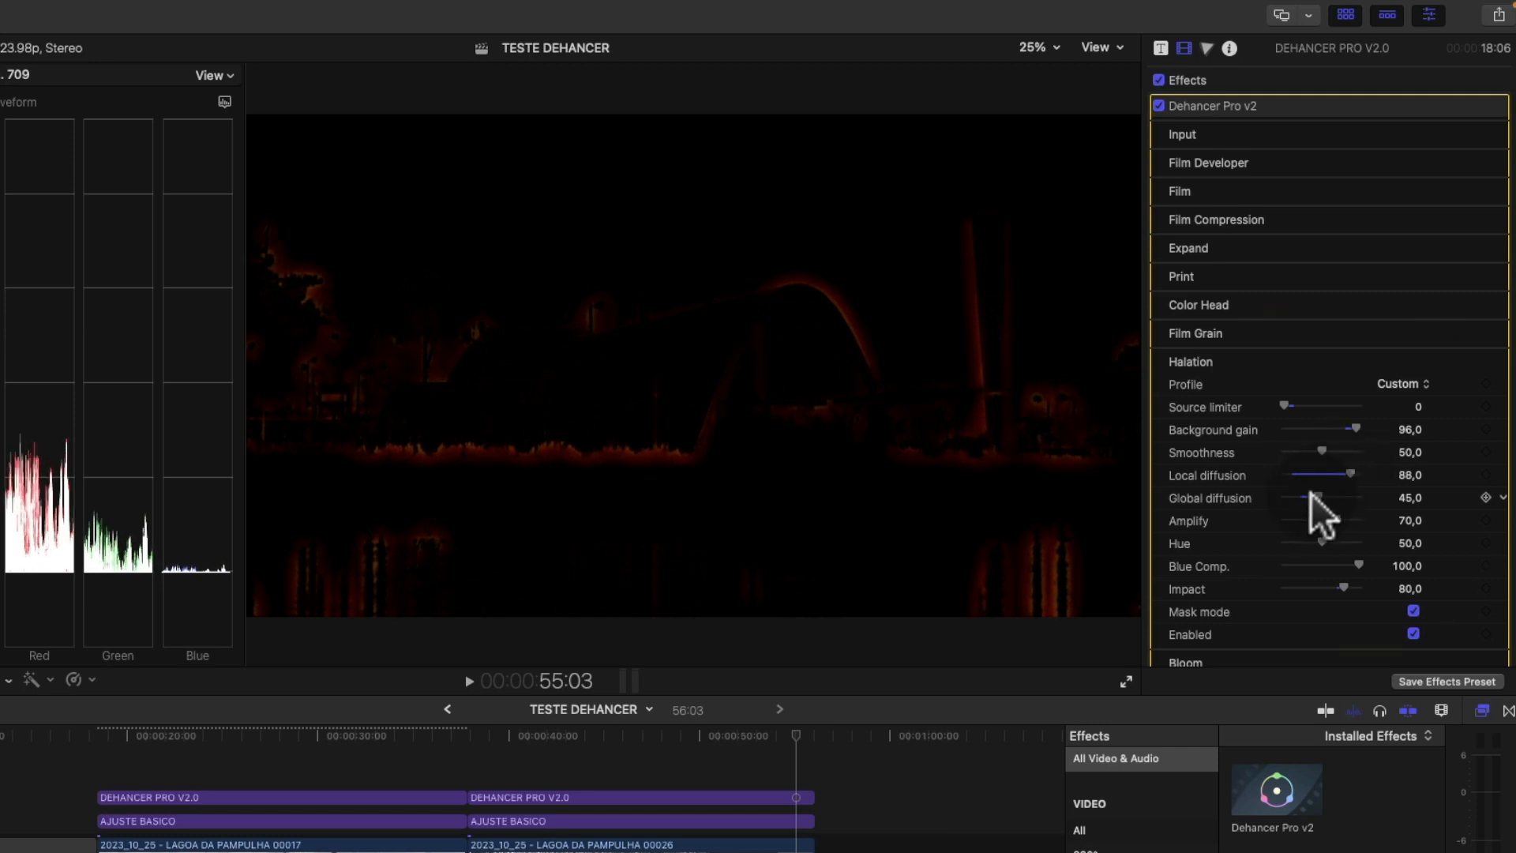
pyautogui.moveTo(1335, 493); pyautogui.dragTo(1352, 496)
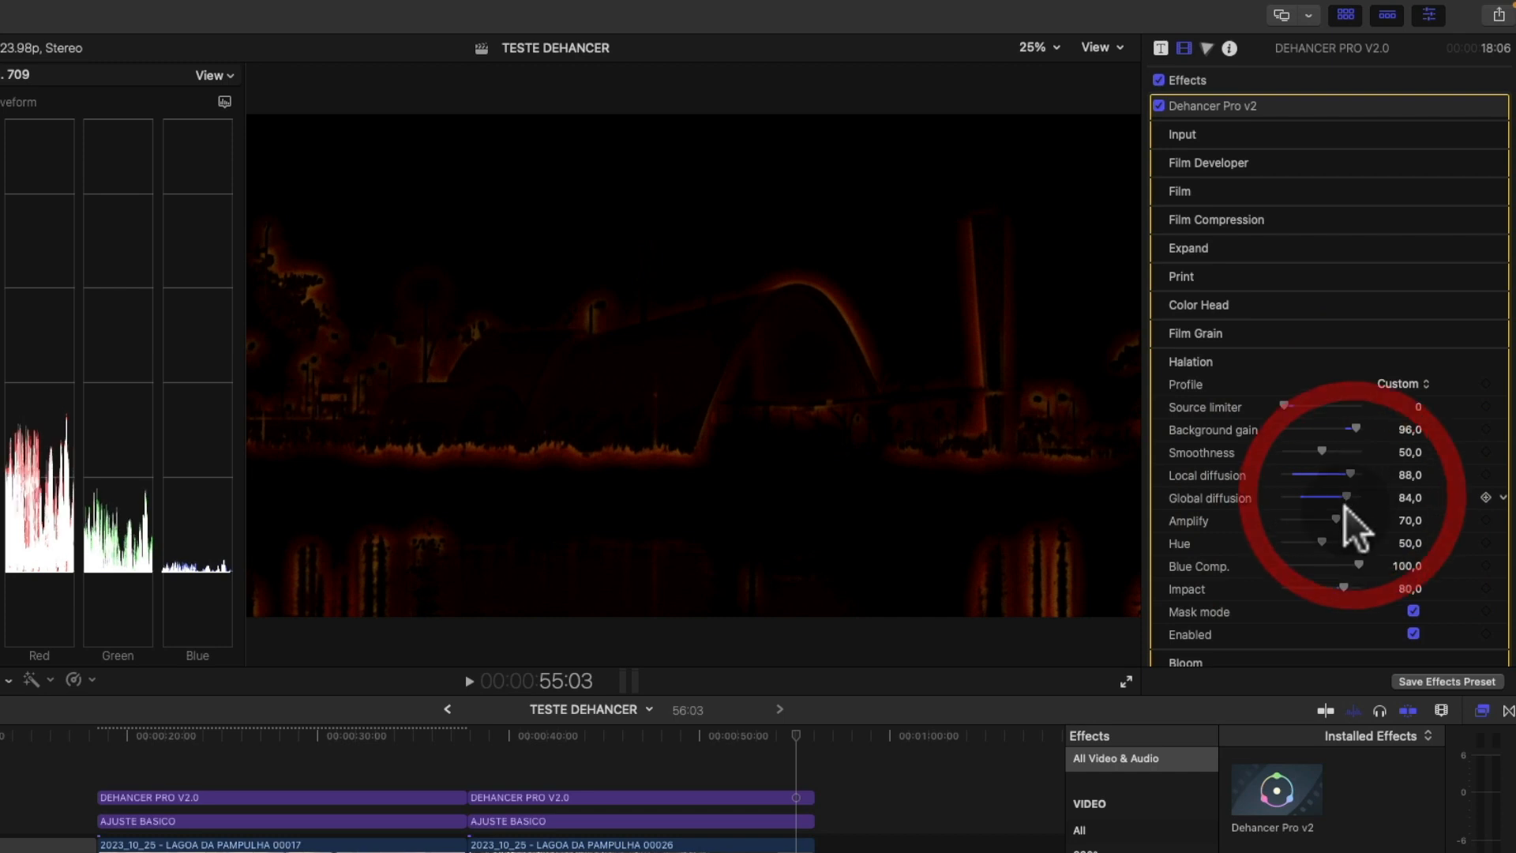
pyautogui.moveTo(1336, 520)
pyautogui.mouseDown()
pyautogui.moveTo(1307, 521)
pyautogui.moveTo(1352, 523)
pyautogui.moveTo(1329, 541)
pyautogui.mouseUp()
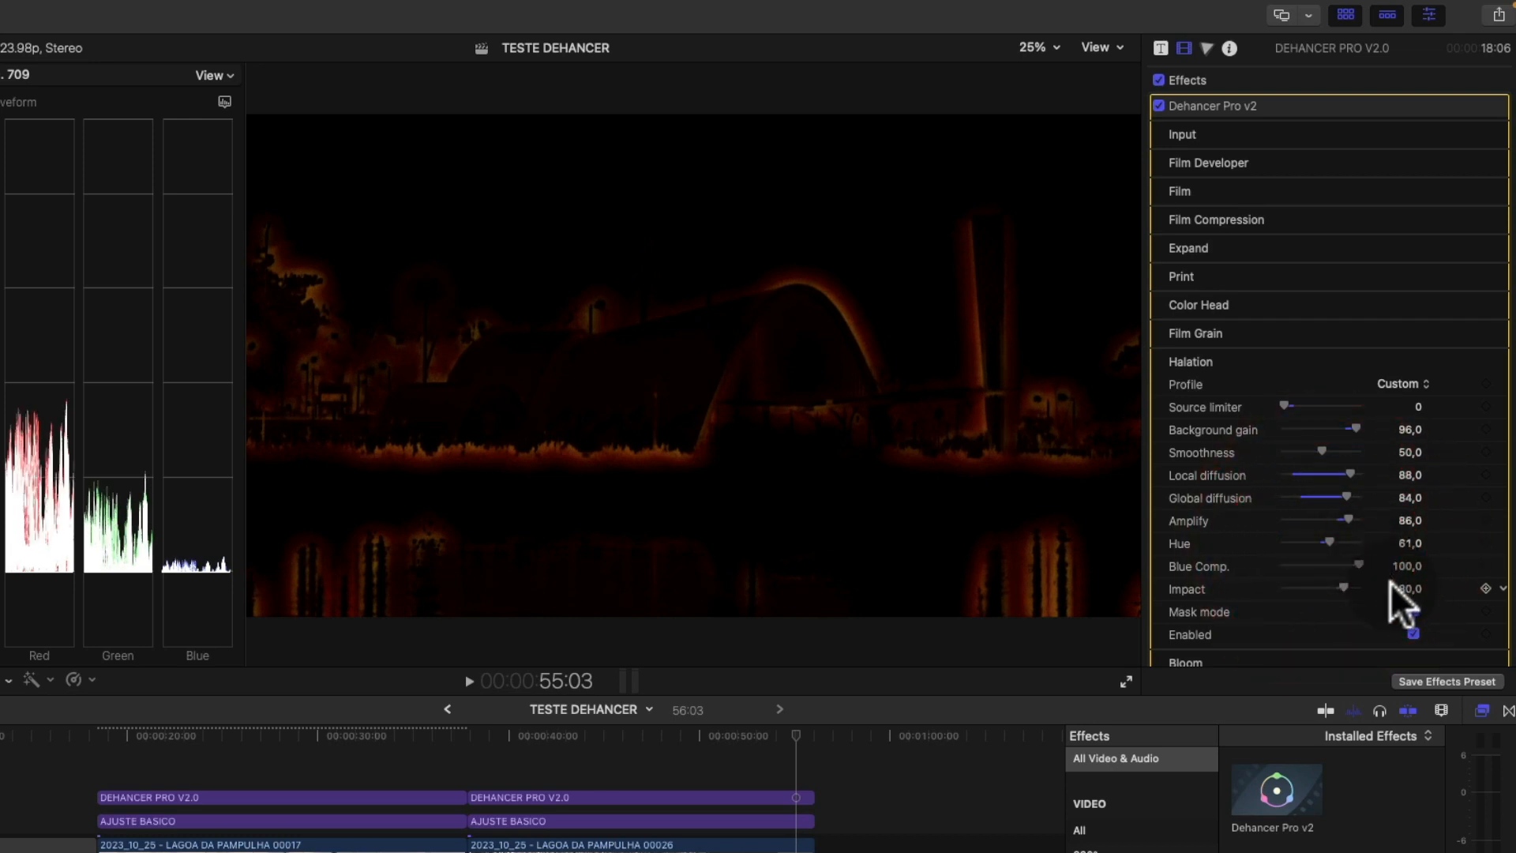
pyautogui.click(1412, 610)
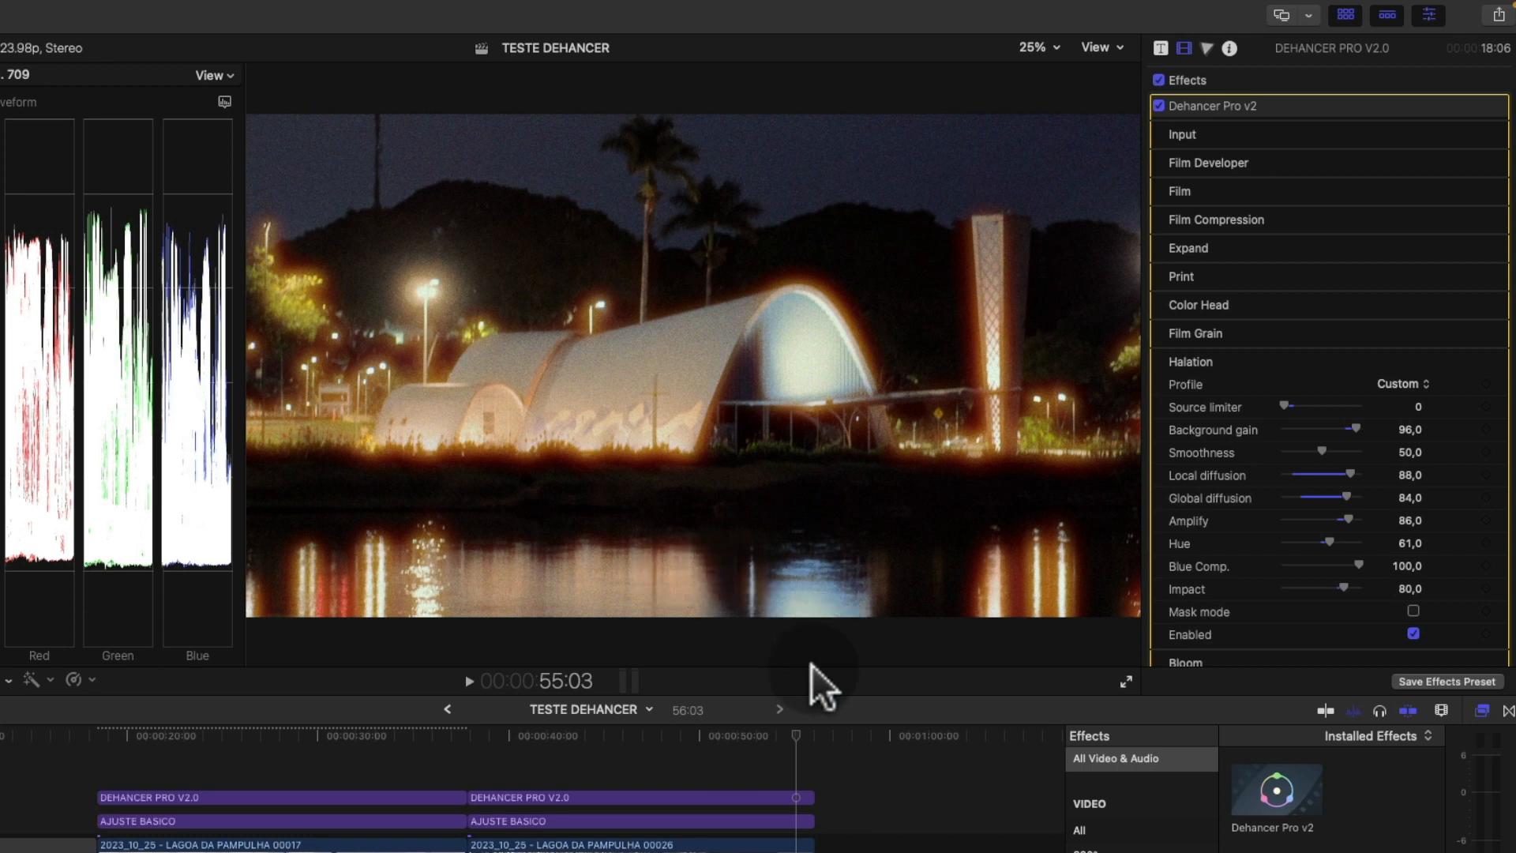
# - Enable Bloom with the 8 mm / Super 8 profile at 54:11 in the night clip, toggling it off and on to compare
pyautogui.moveTo(796, 741)
pyautogui.mouseDown()
pyautogui.moveTo(610, 749)
pyautogui.moveTo(784, 737)
pyautogui.mouseUp()
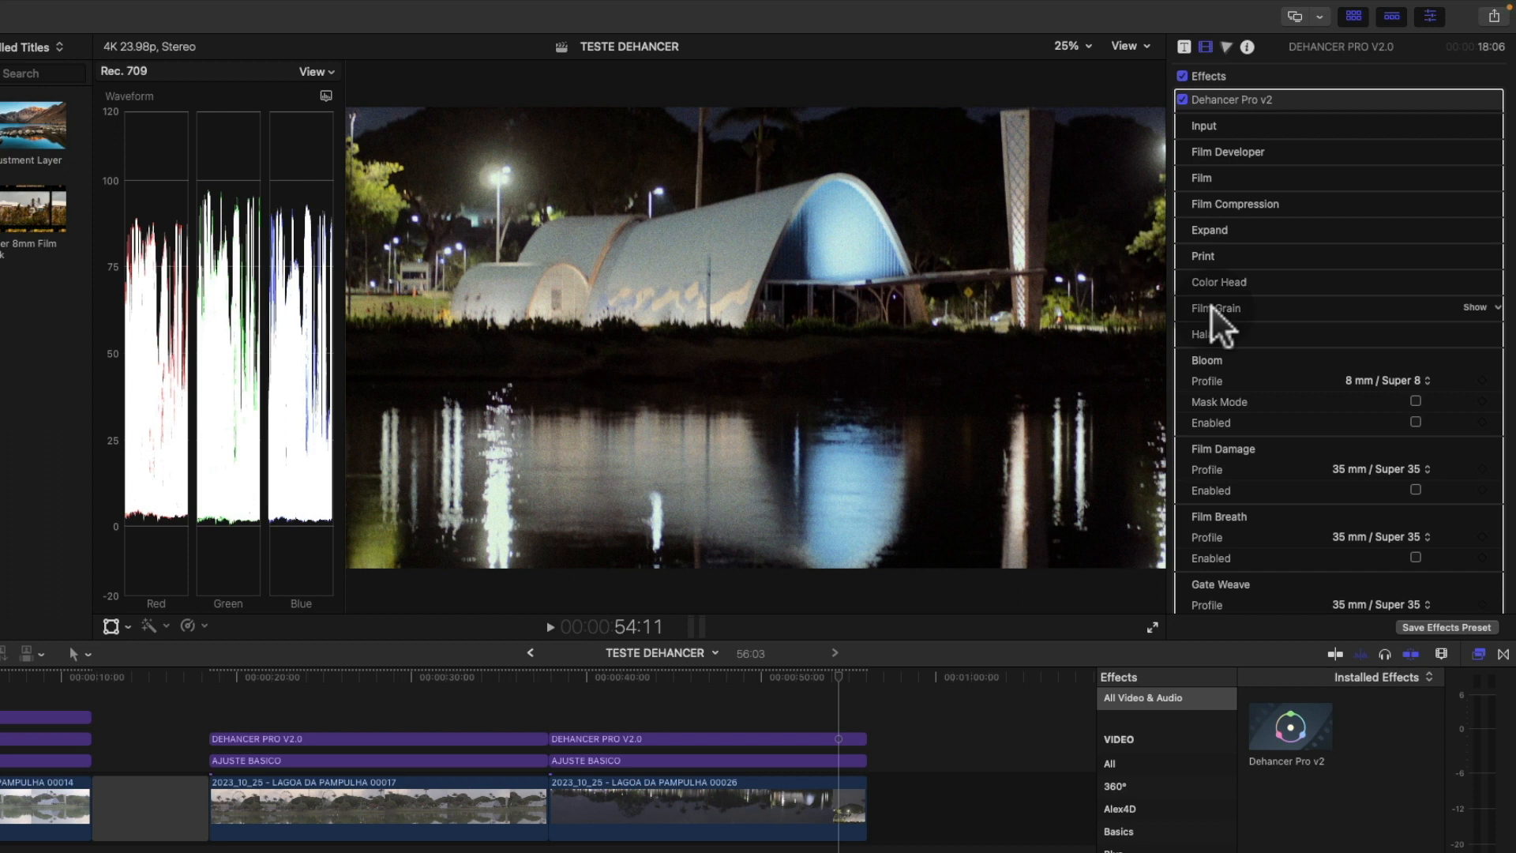
pyautogui.click(1400, 381)
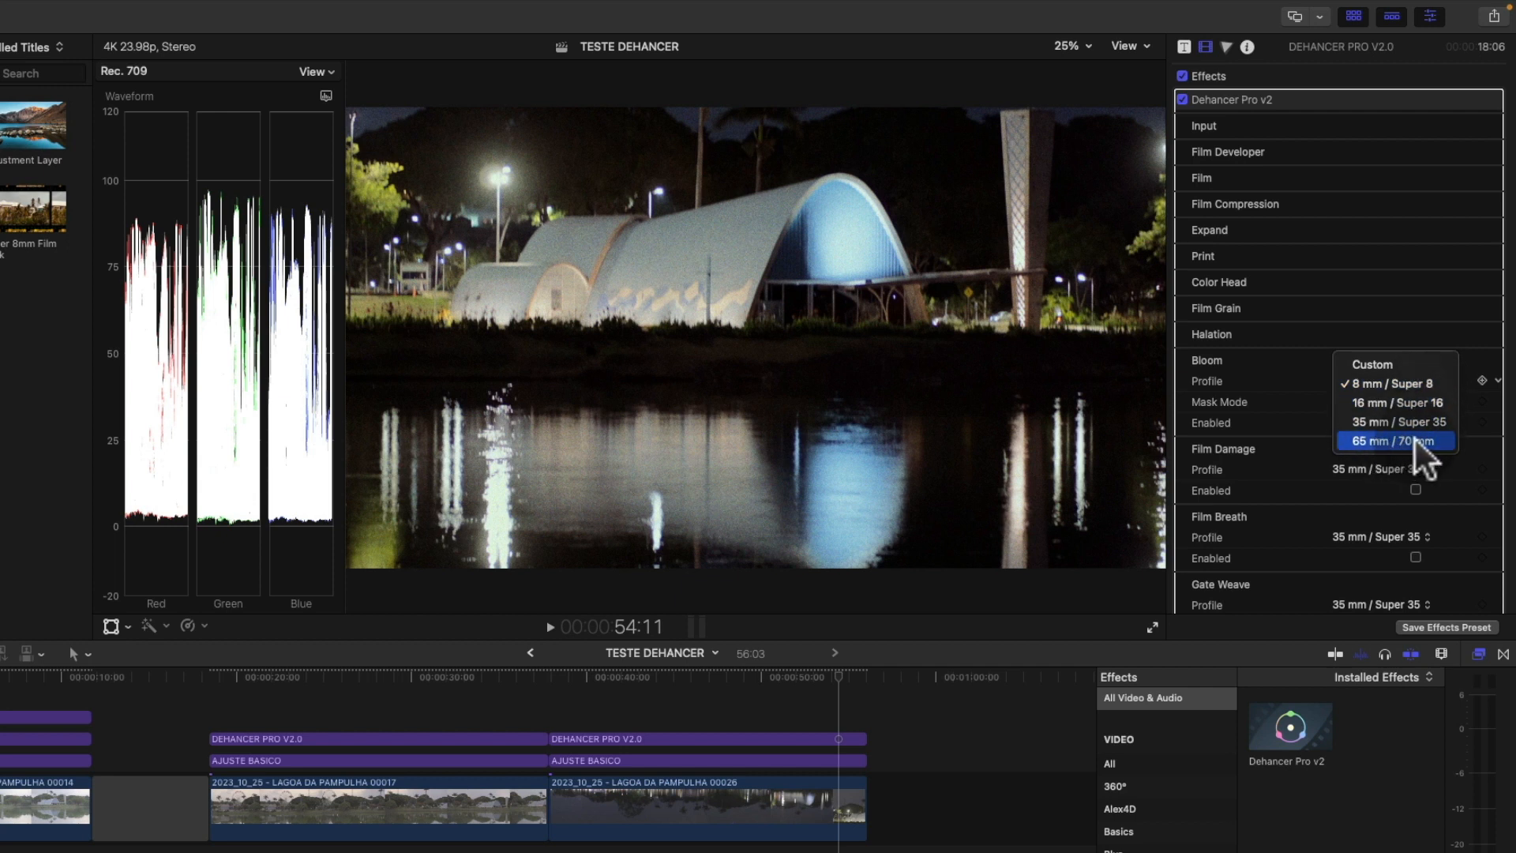
pyautogui.click(1378, 383)
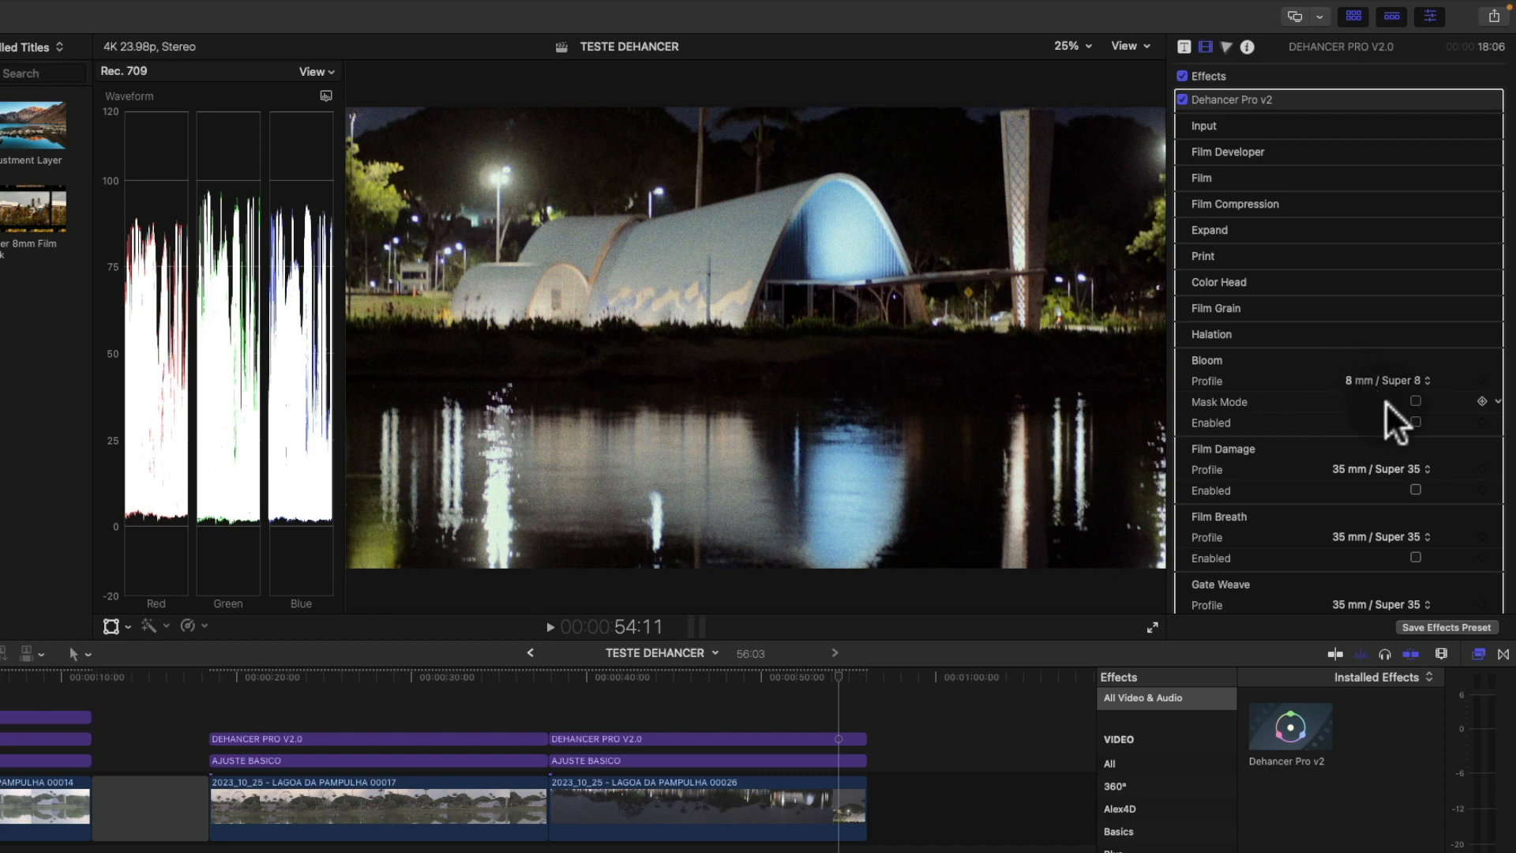
pyautogui.click(1415, 422)
pyautogui.click(1415, 424)
pyautogui.click(1414, 424)
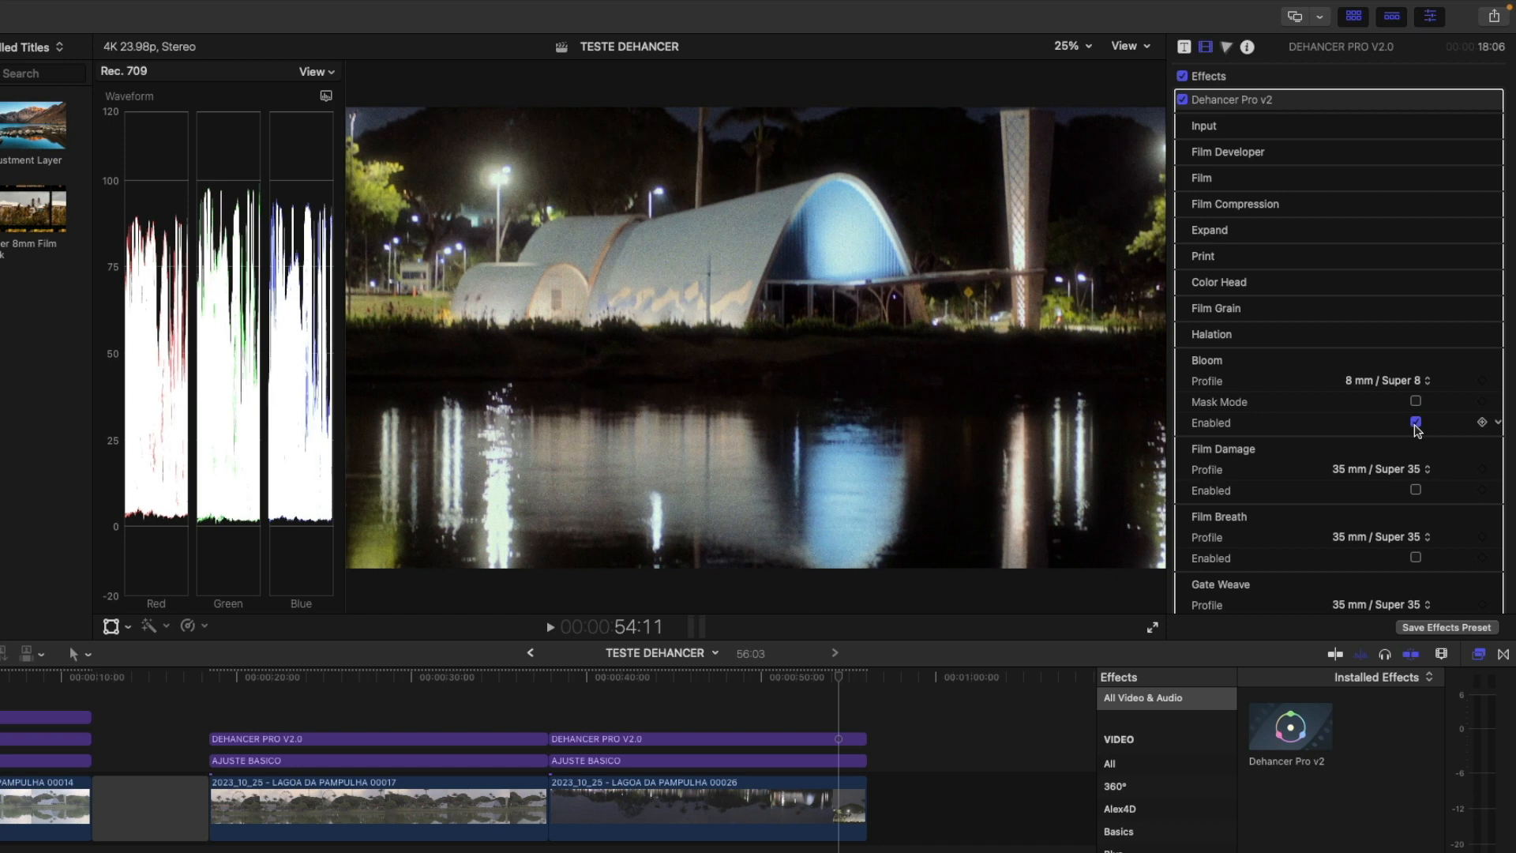
pyautogui.click(1414, 424)
pyautogui.click(1415, 424)
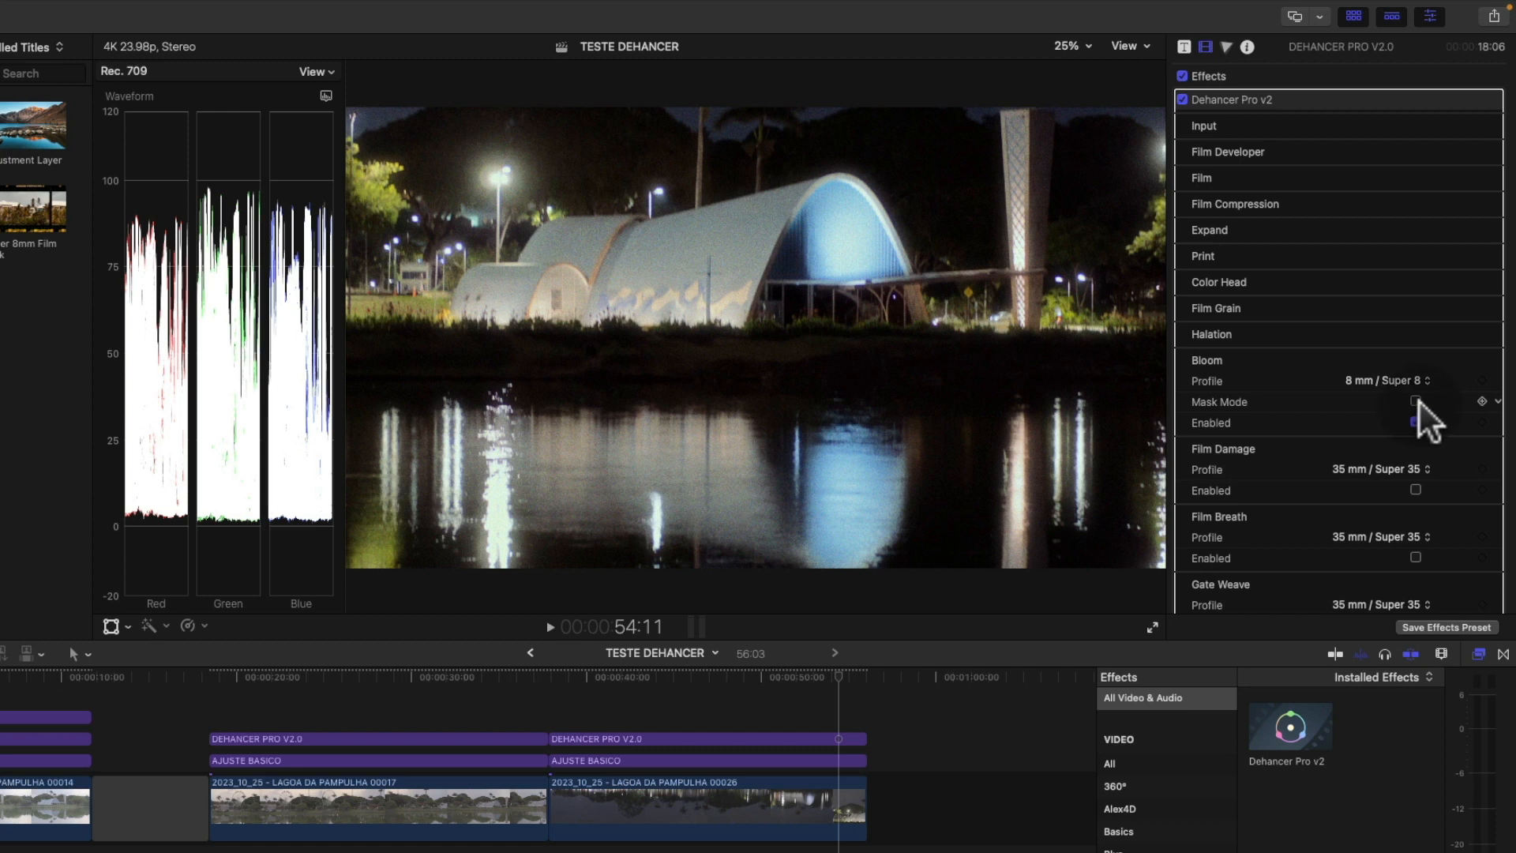
# - Turn on Bloom's mask mode, compare the 35 mm / Super 35 and 16 mm / Super 16 profiles, and set the profile to Custom
pyautogui.click(1416, 402)
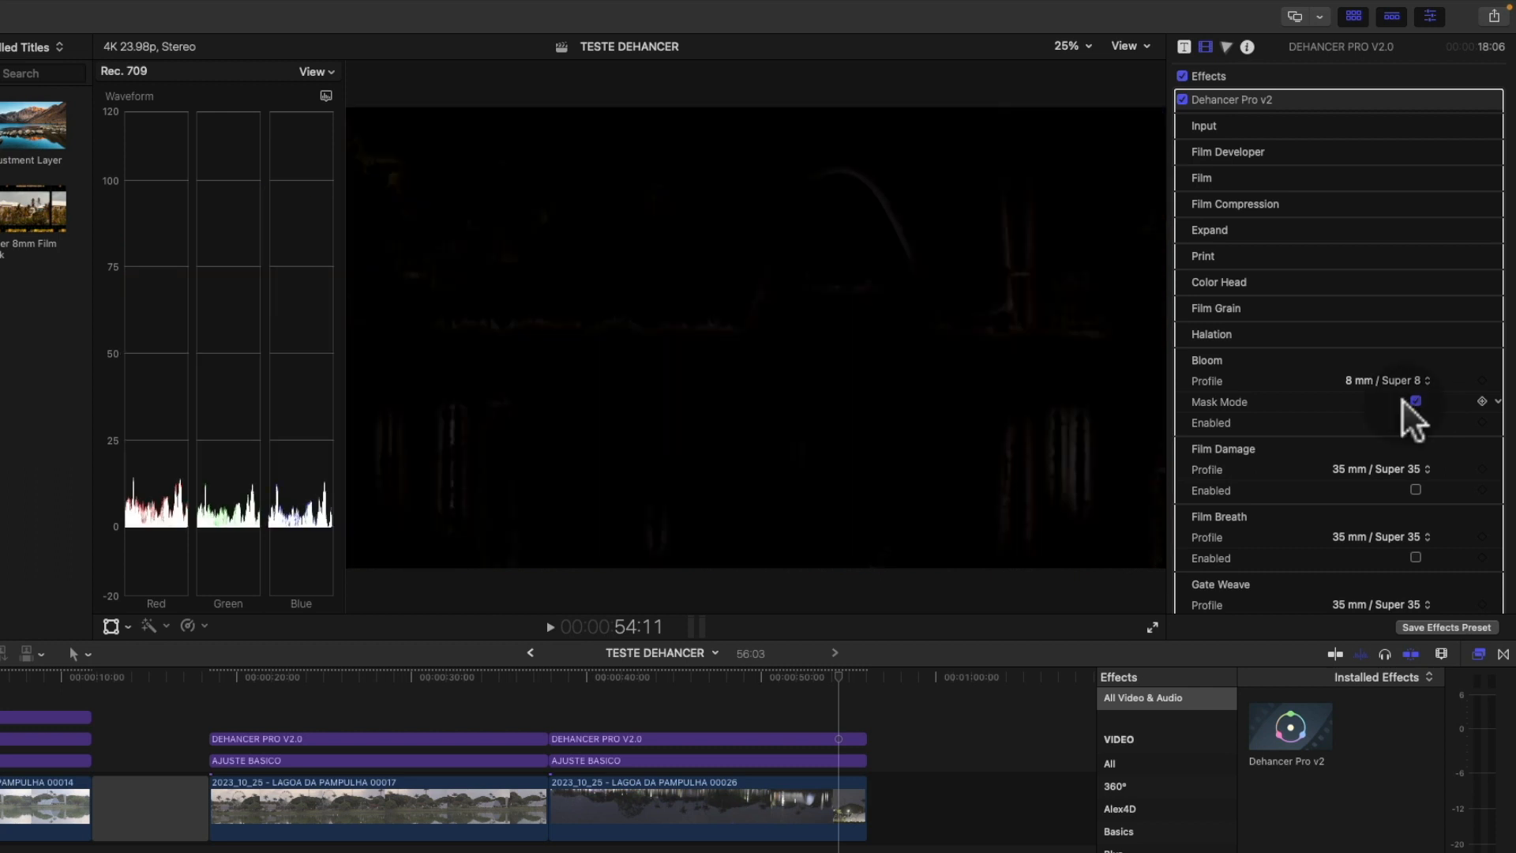
pyautogui.click(1386, 382)
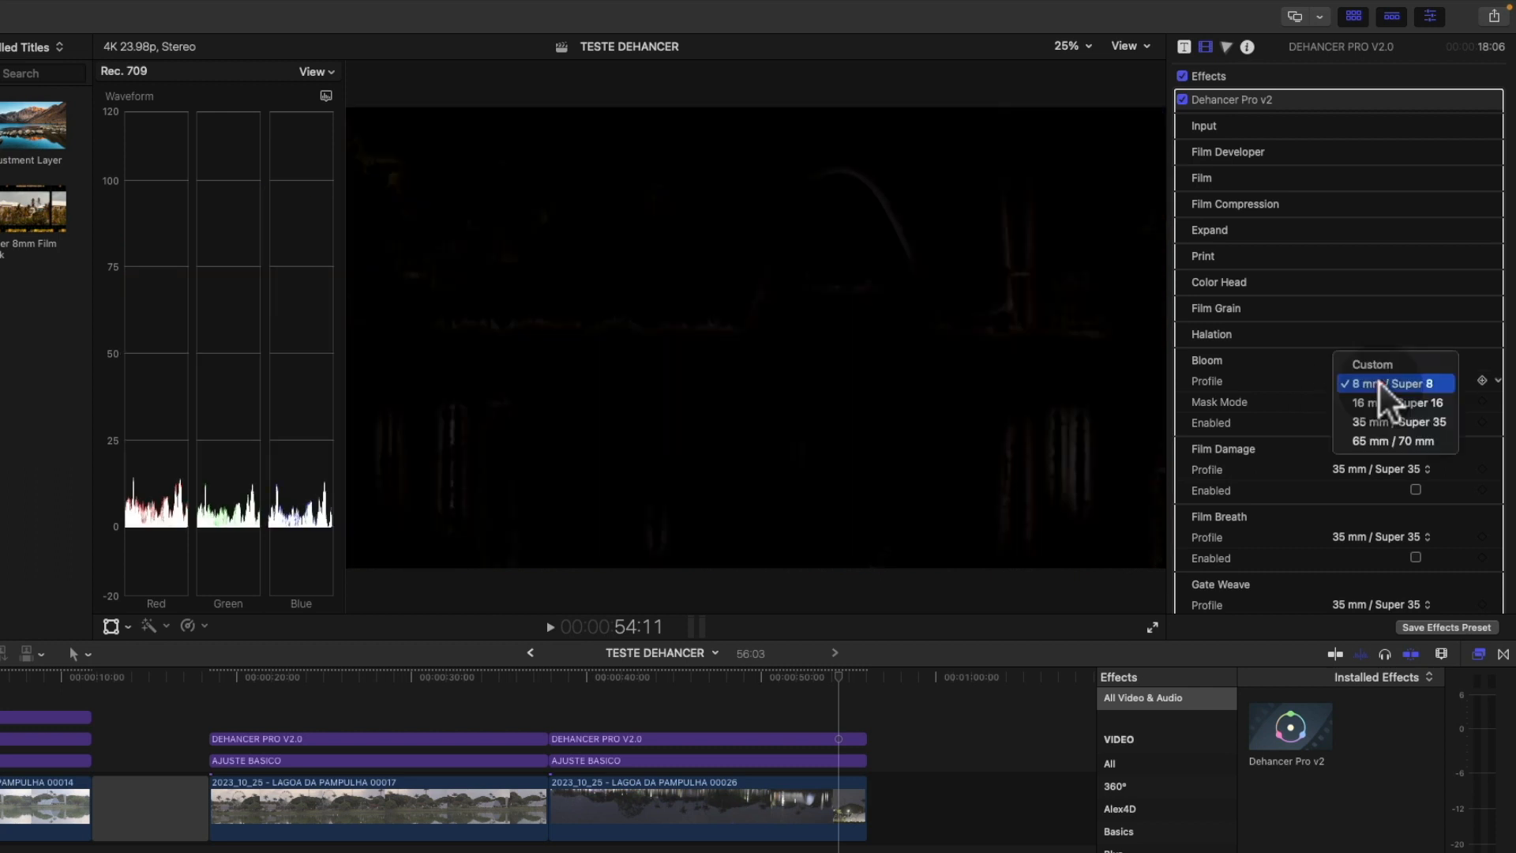
pyautogui.click(1388, 423)
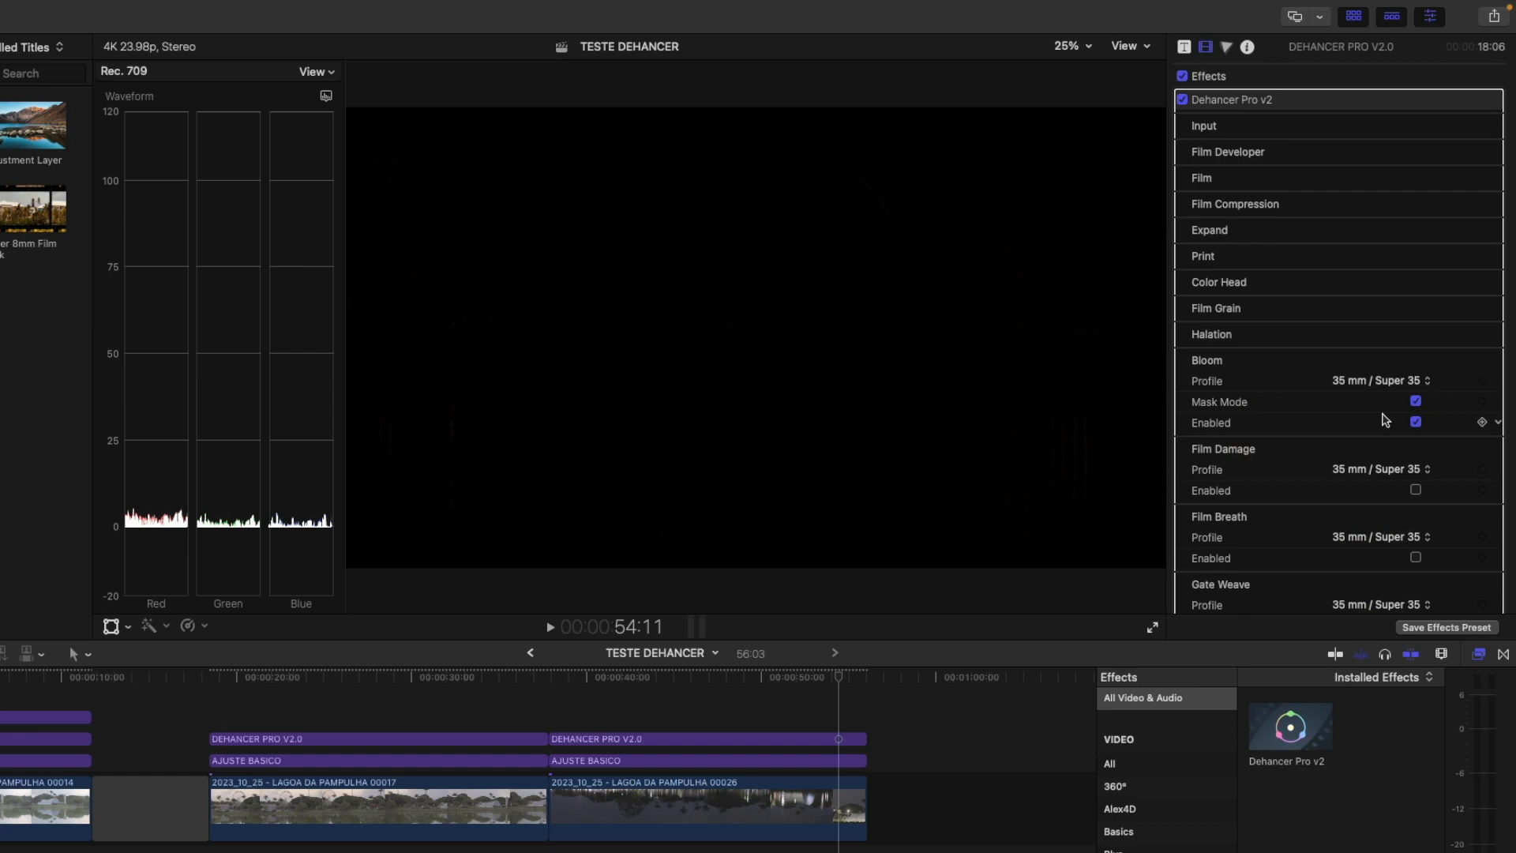
pyautogui.click(1387, 382)
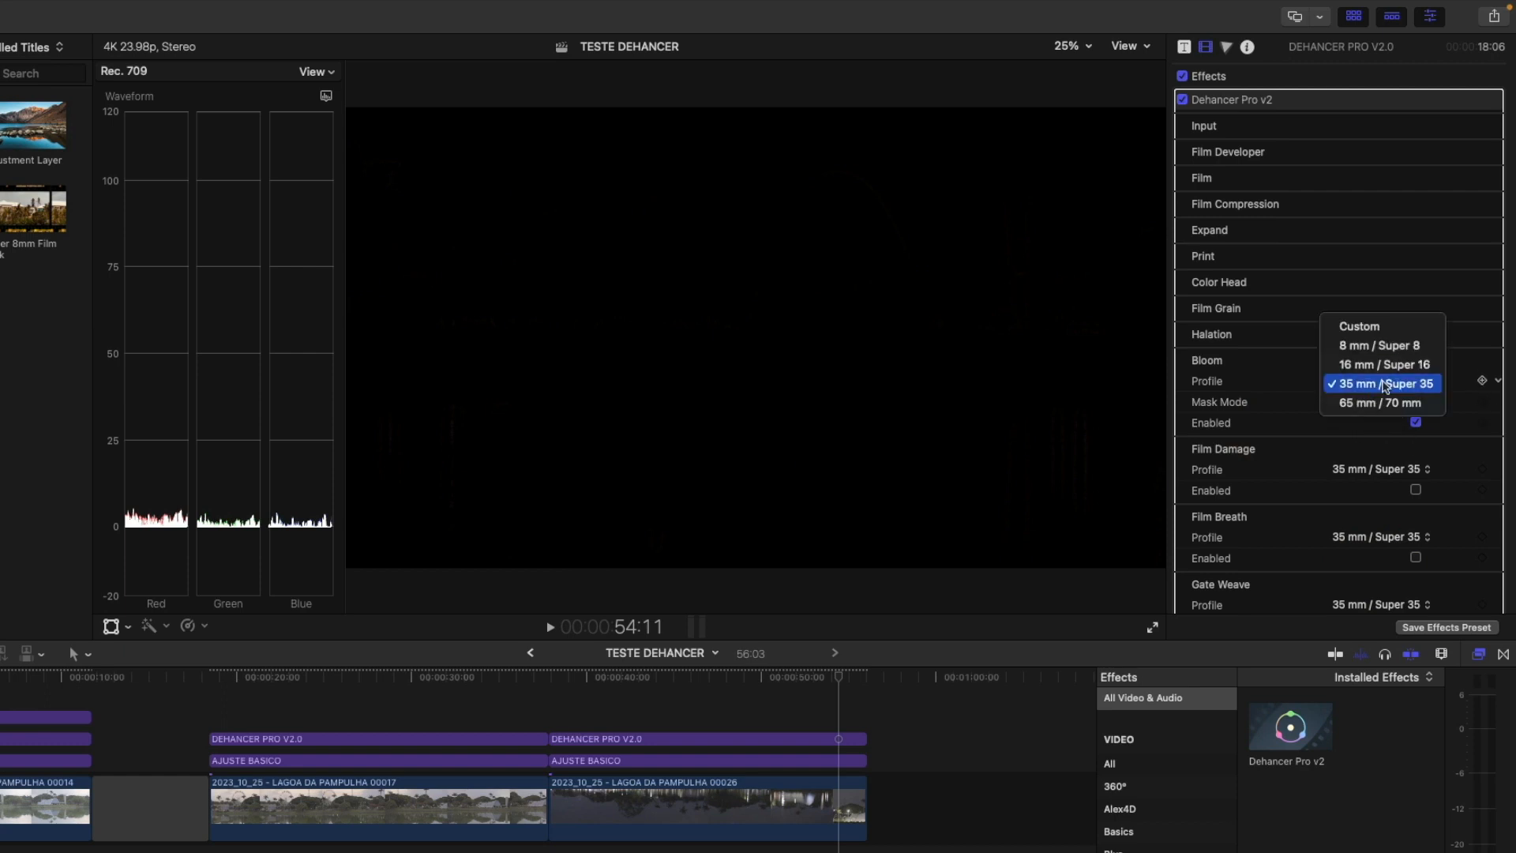
pyautogui.click(1378, 364)
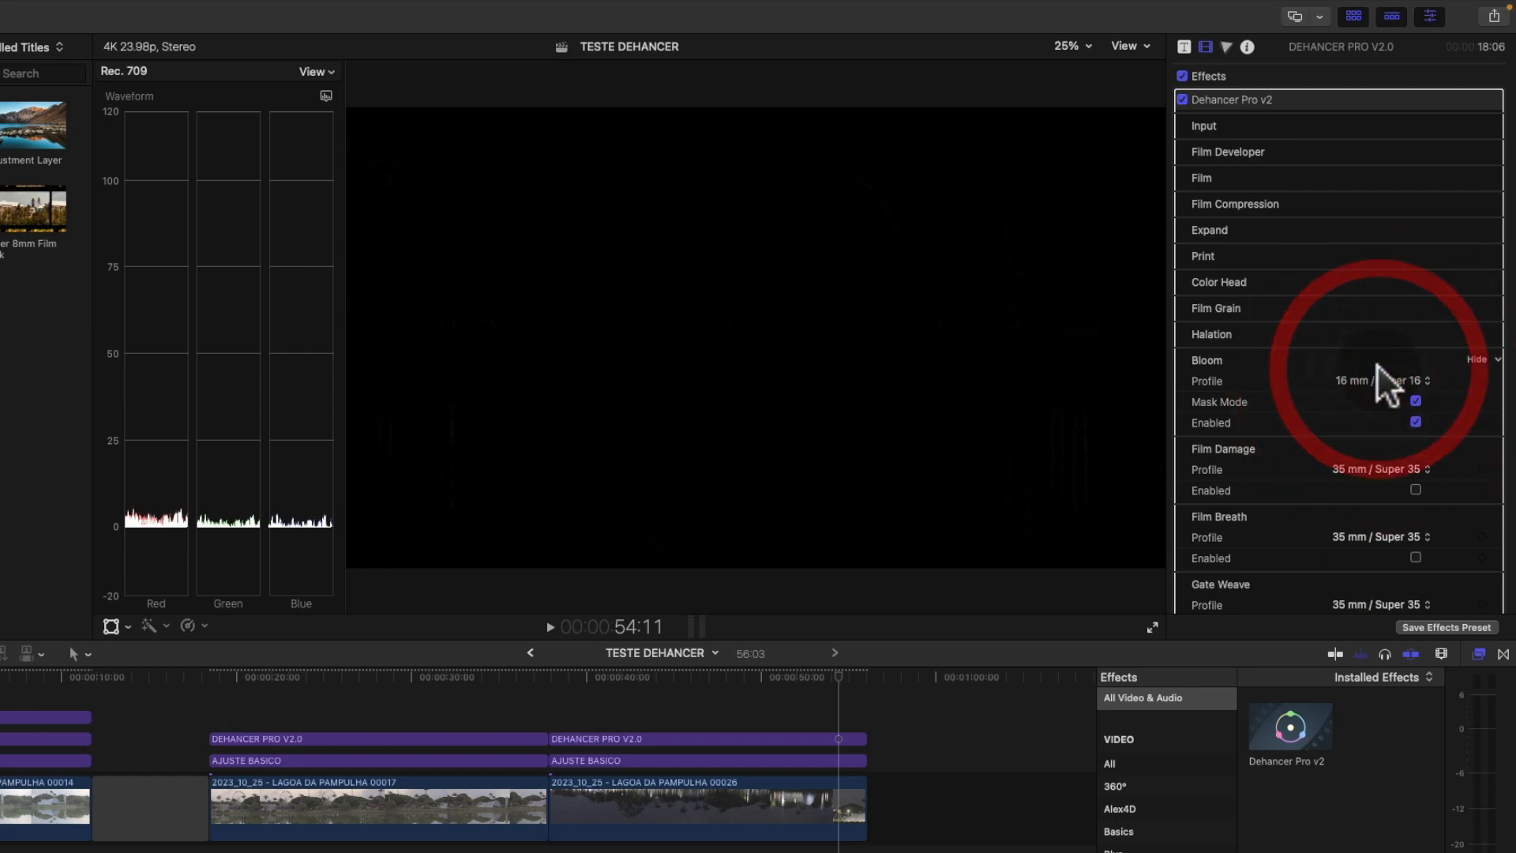
pyautogui.click(1376, 379)
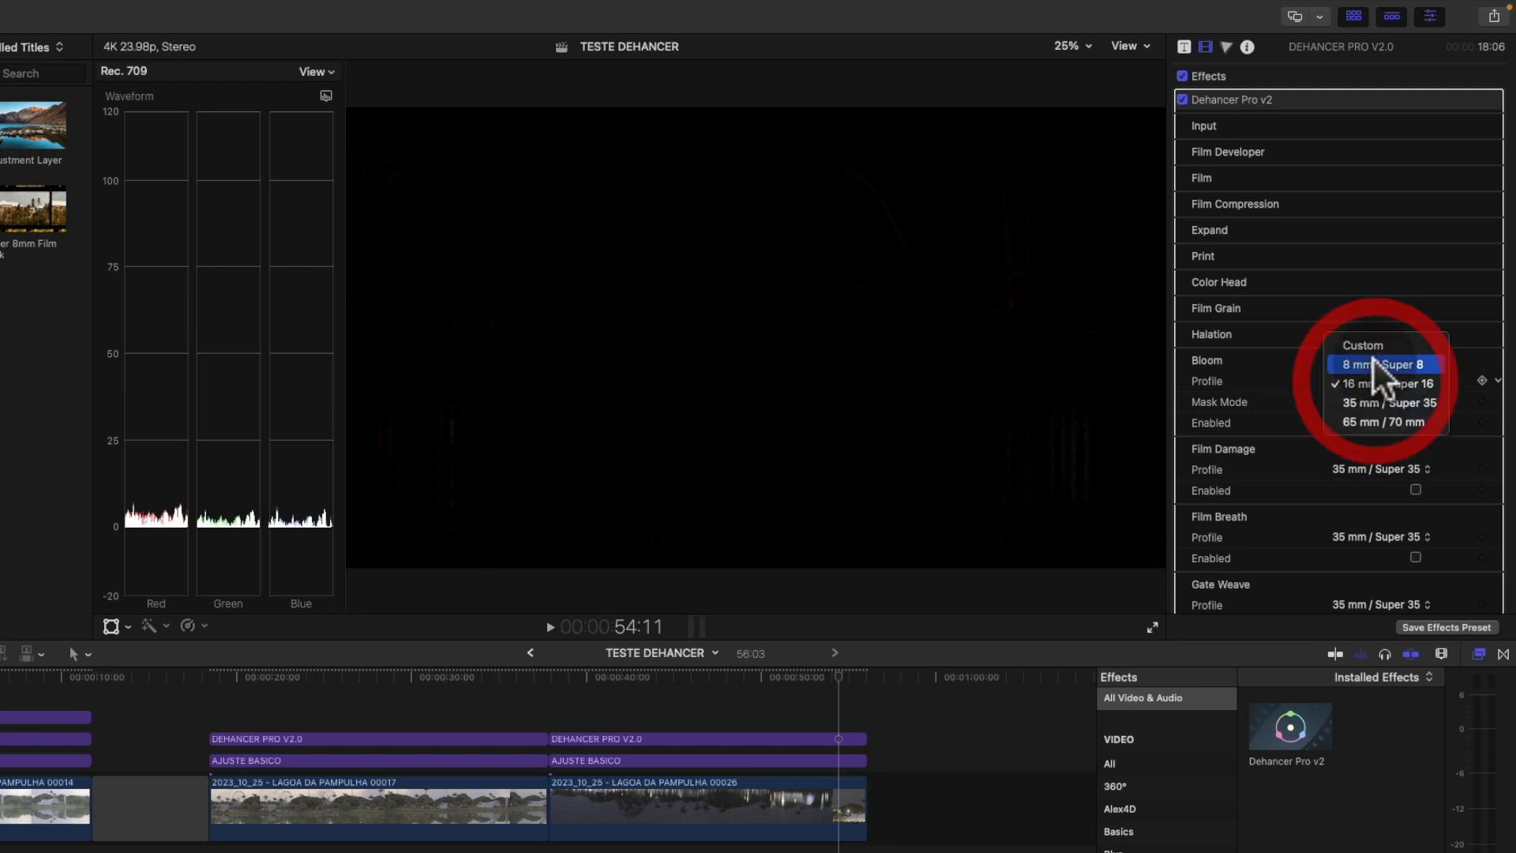
pyautogui.click(1371, 346)
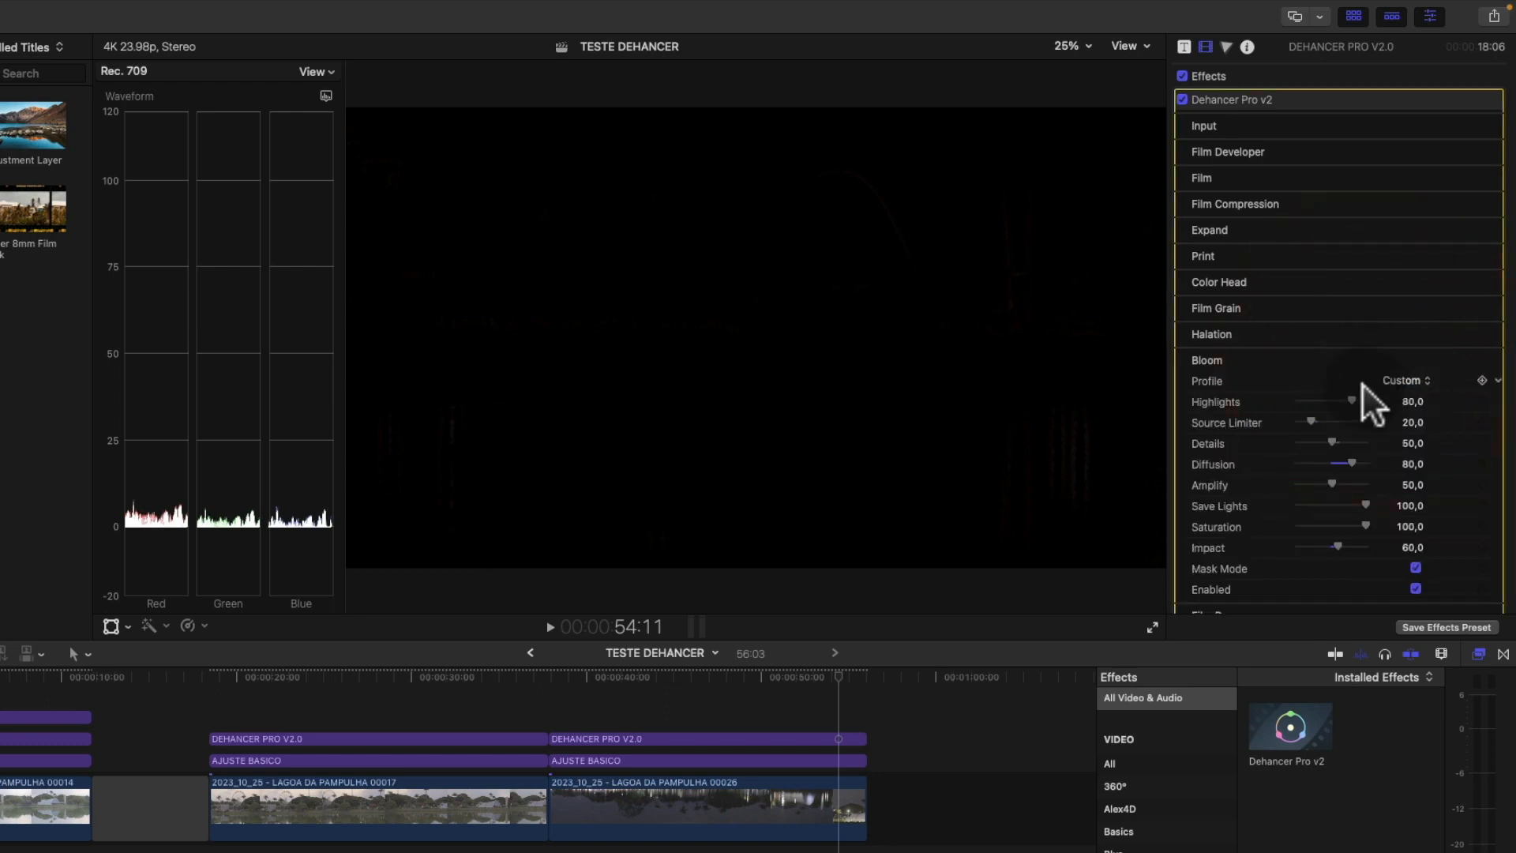
# - Set Bloom's Source Limiter to 26, Details to 74, Diffusion to 86 and Amplify to 65, and turn mask mode off
pyautogui.moveTo(1311, 423); pyautogui.dragTo(1357, 466)
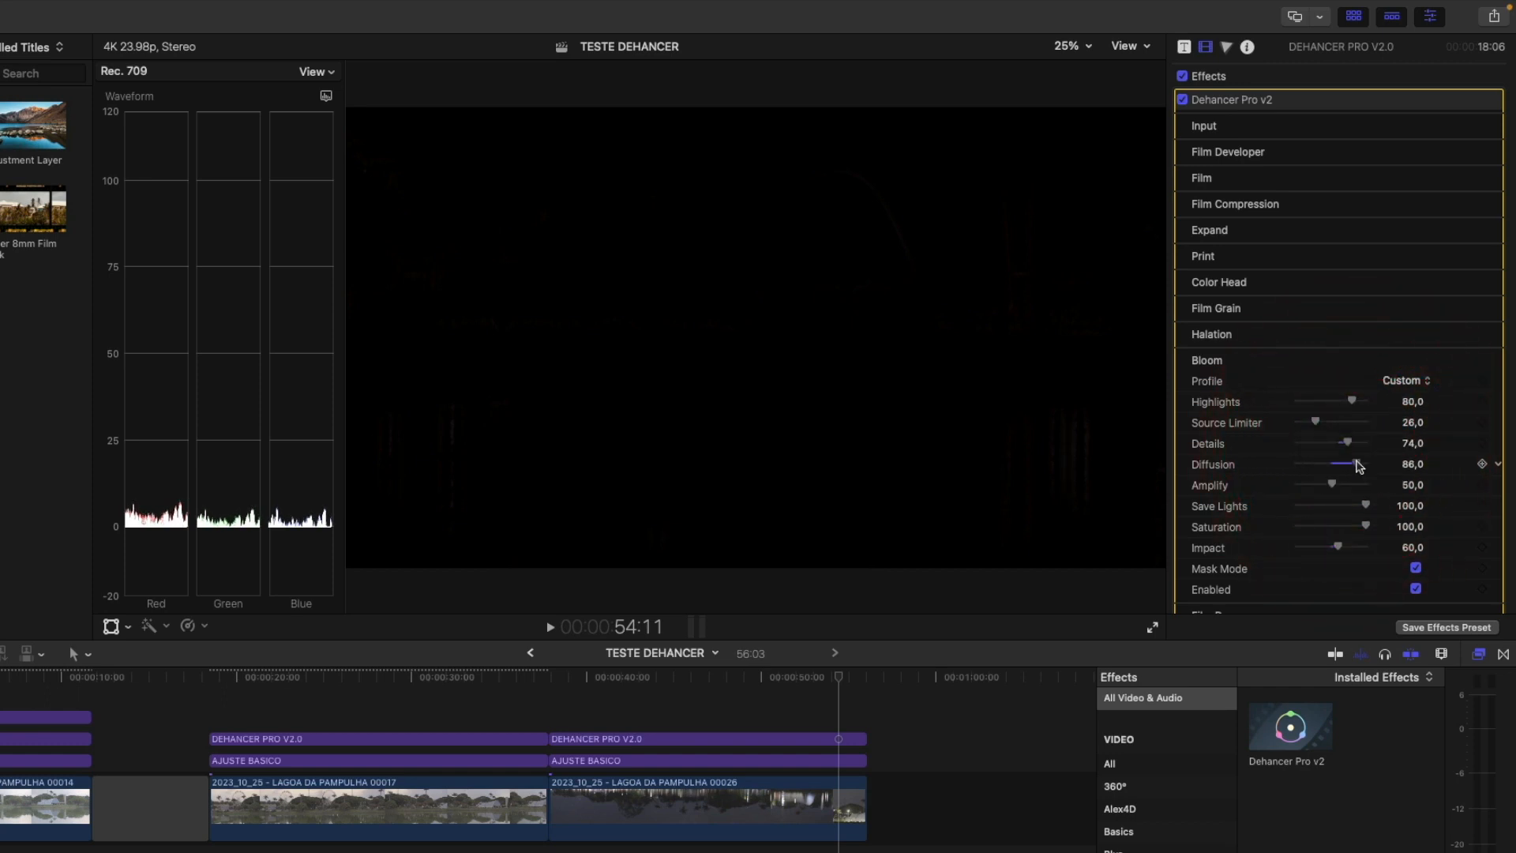
pyautogui.moveTo(1333, 483); pyautogui.dragTo(1343, 485)
pyautogui.click(1415, 566)
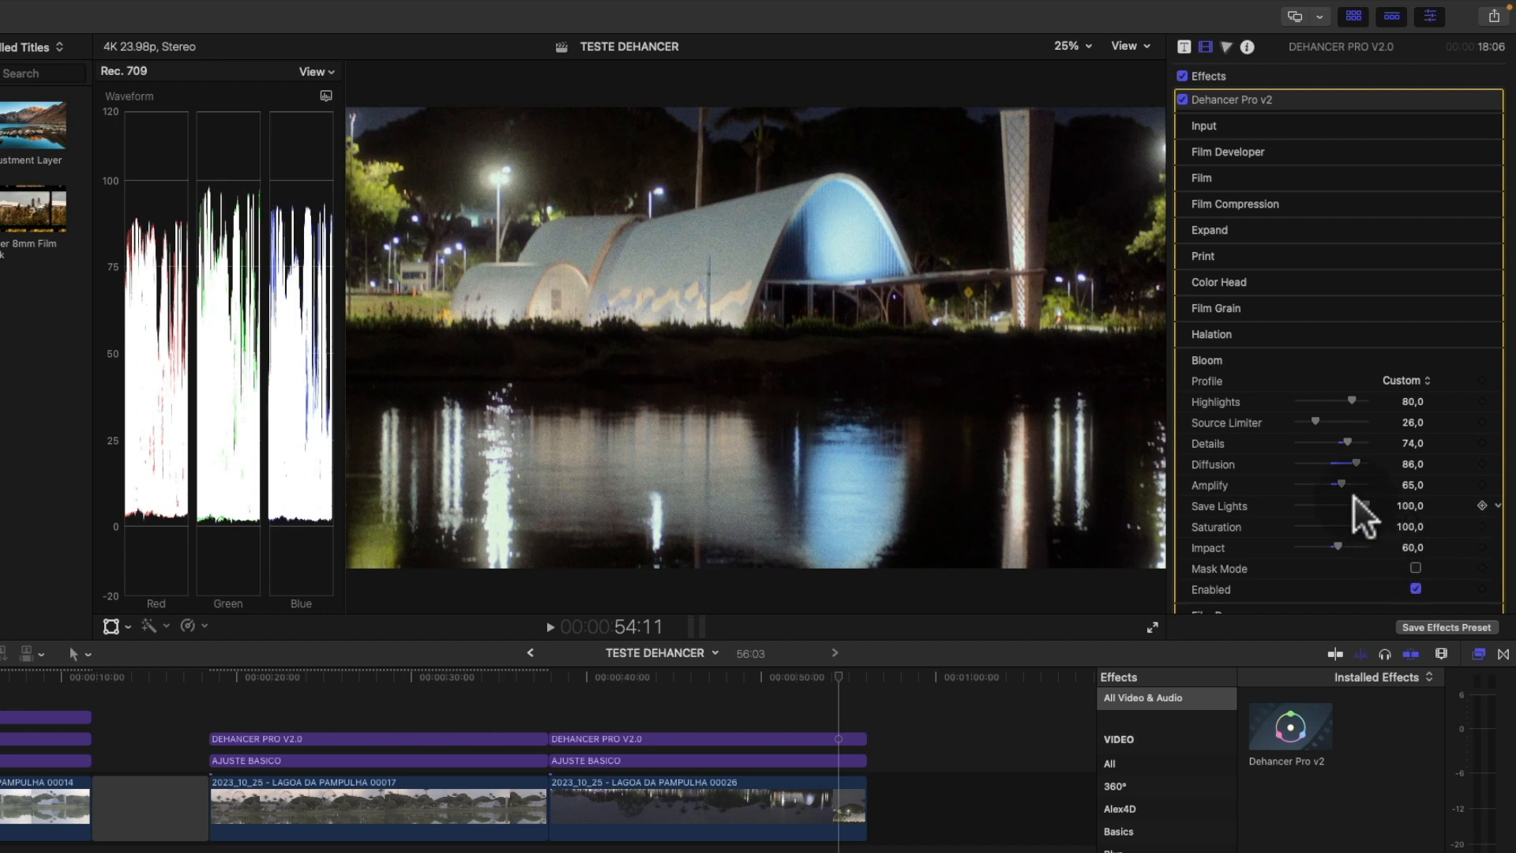
# - Set Bloom's Amplify to 75, Save Lights to 68, Saturation to 80 and Impact to 68, and toggle Bloom to compare the image
pyautogui.moveTo(1339, 483)
pyautogui.mouseDown()
pyautogui.moveTo(1343, 503)
pyautogui.moveTo(1363, 504)
pyautogui.moveTo(1342, 502)
pyautogui.mouseUp()
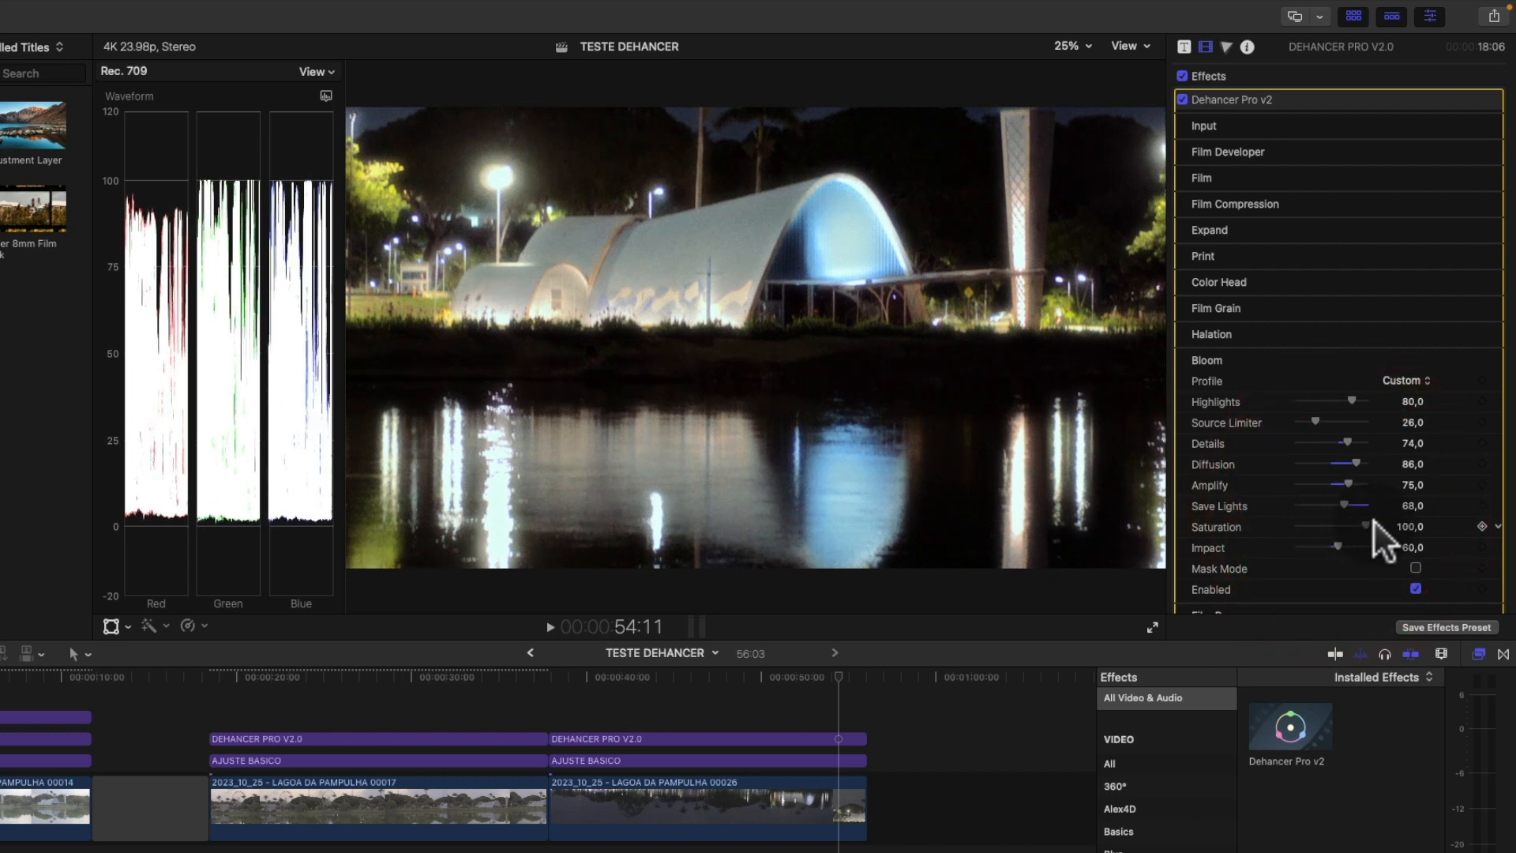
pyautogui.click(1351, 524)
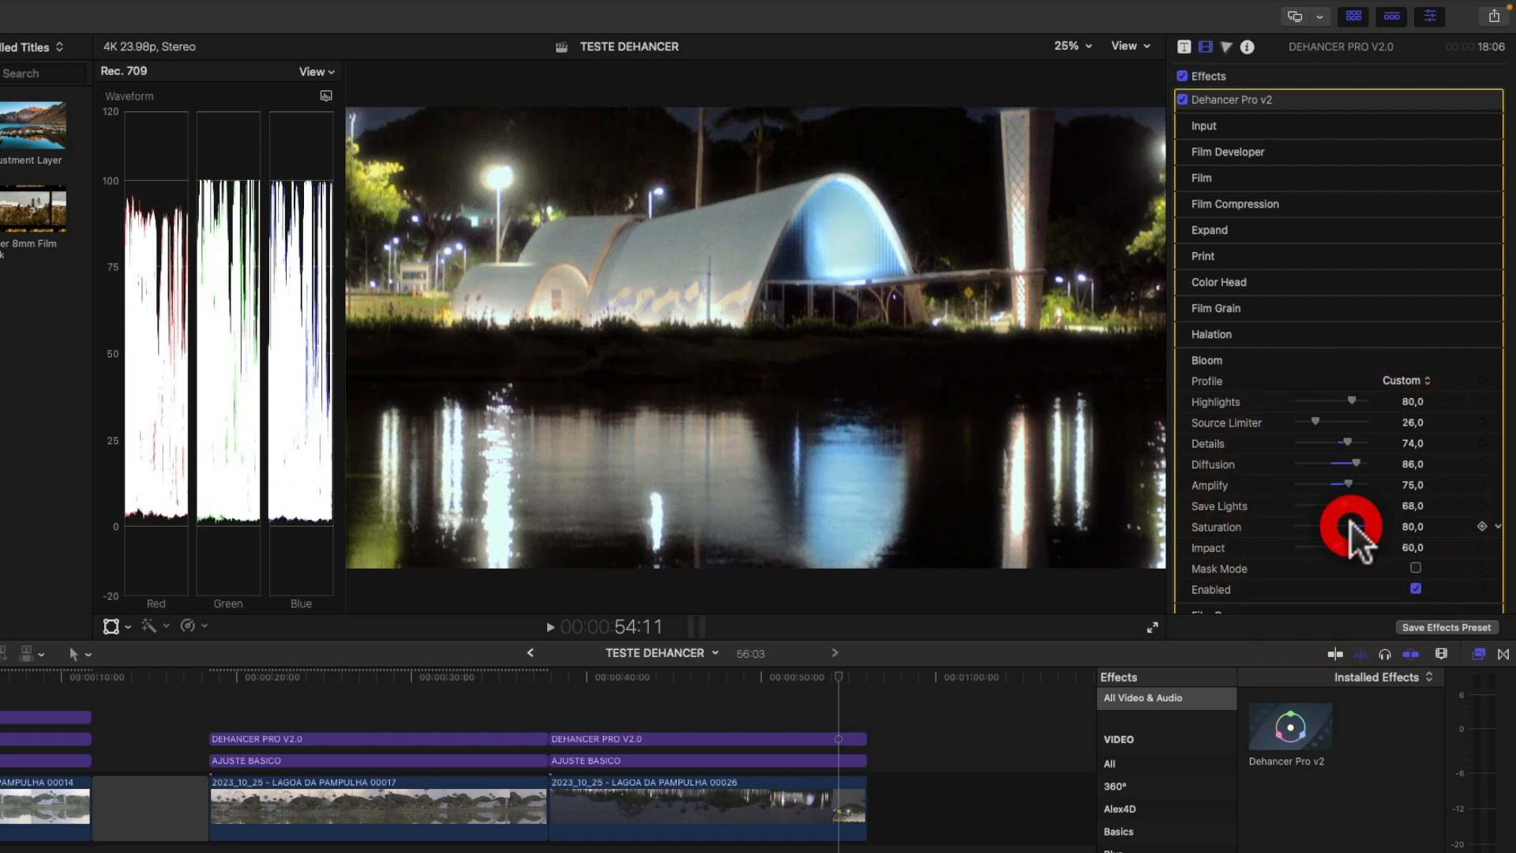
pyautogui.click(1342, 545)
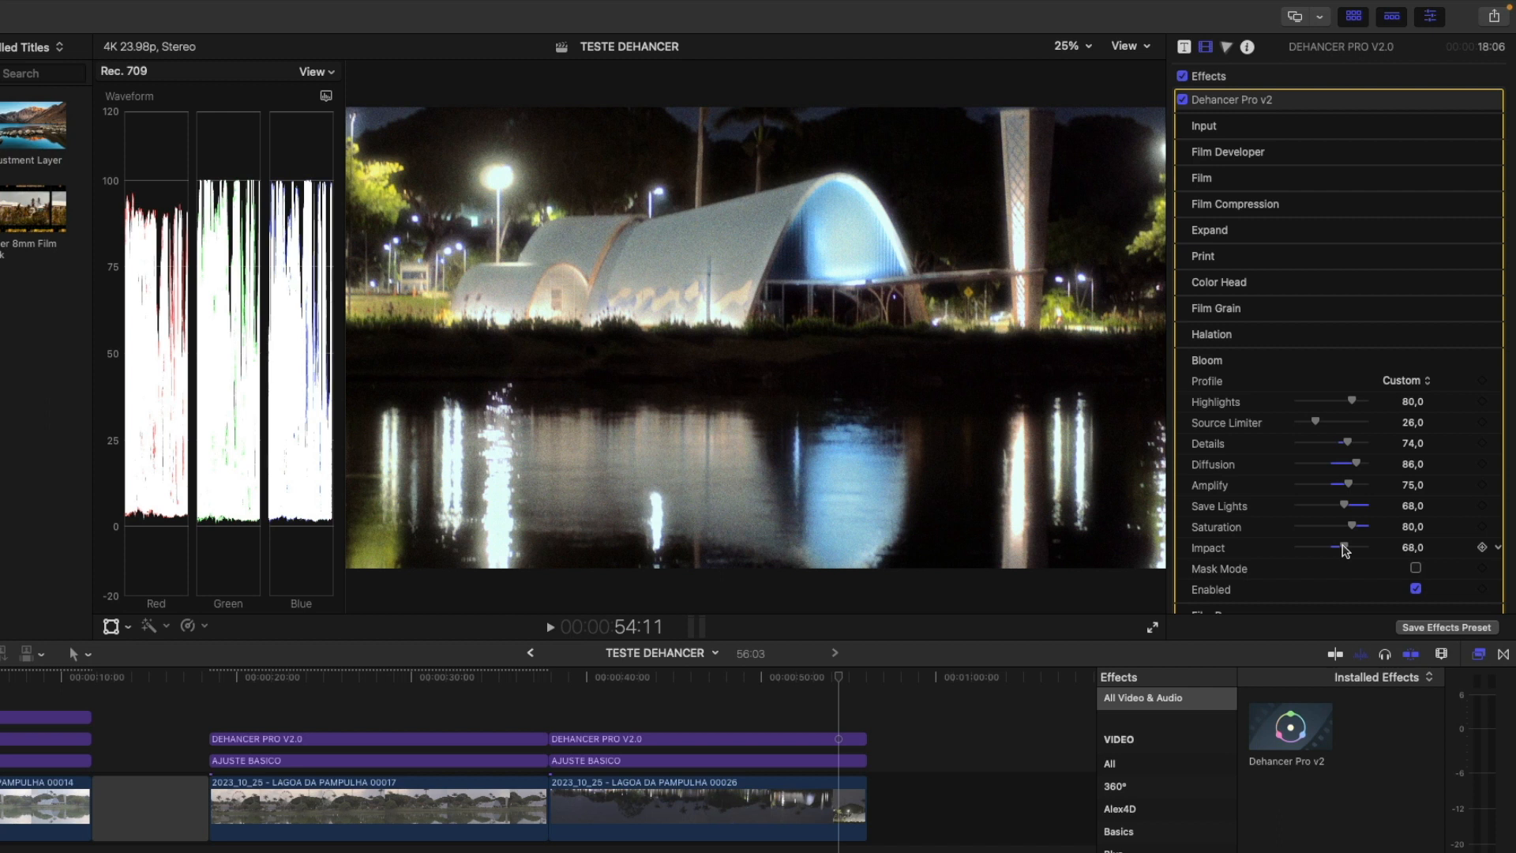
pyautogui.click(1416, 590)
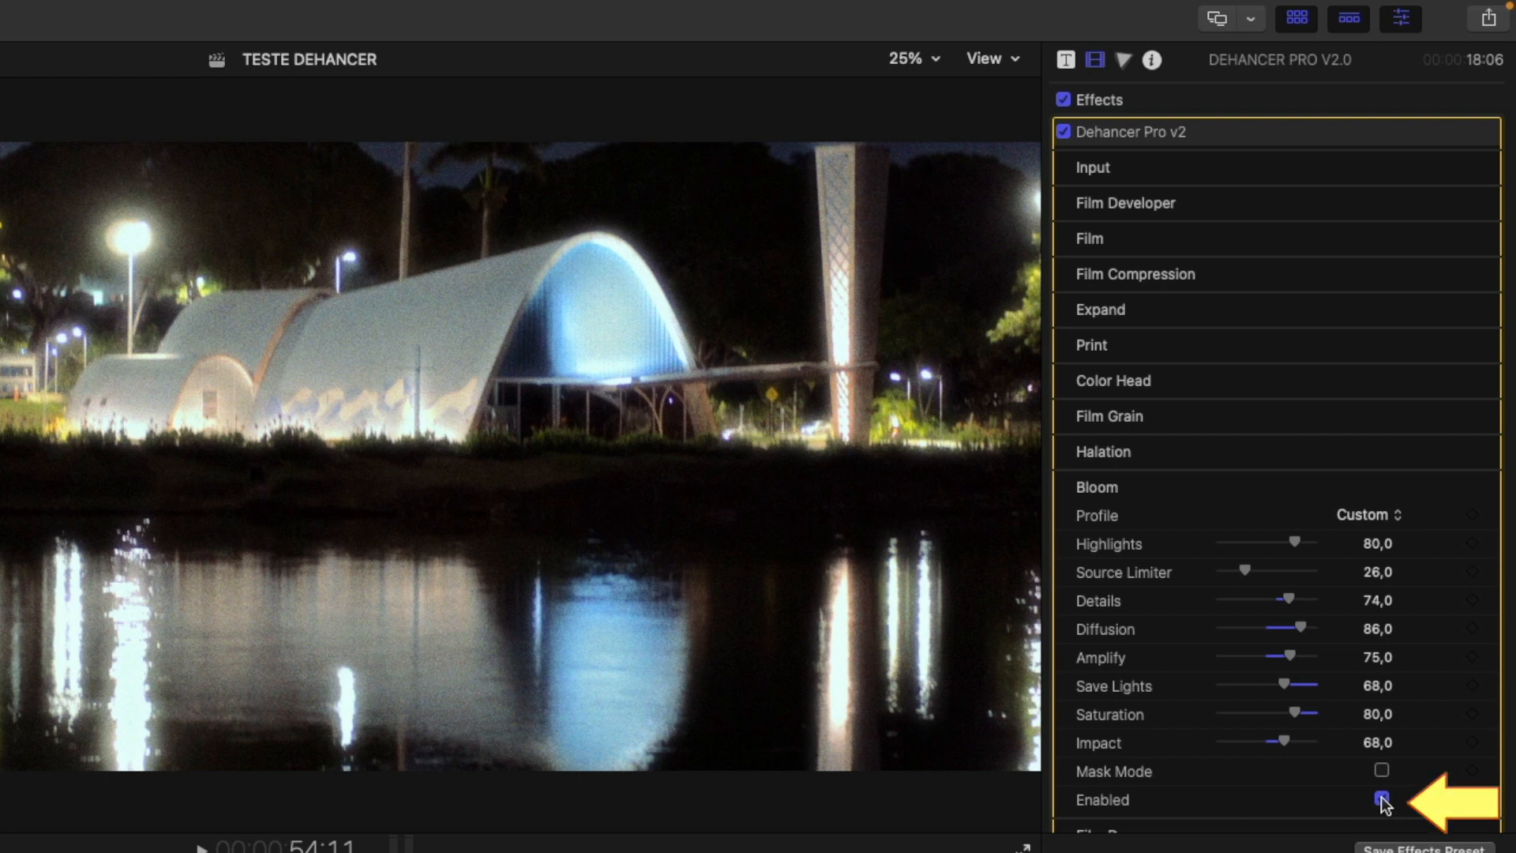
pyautogui.click(1381, 800)
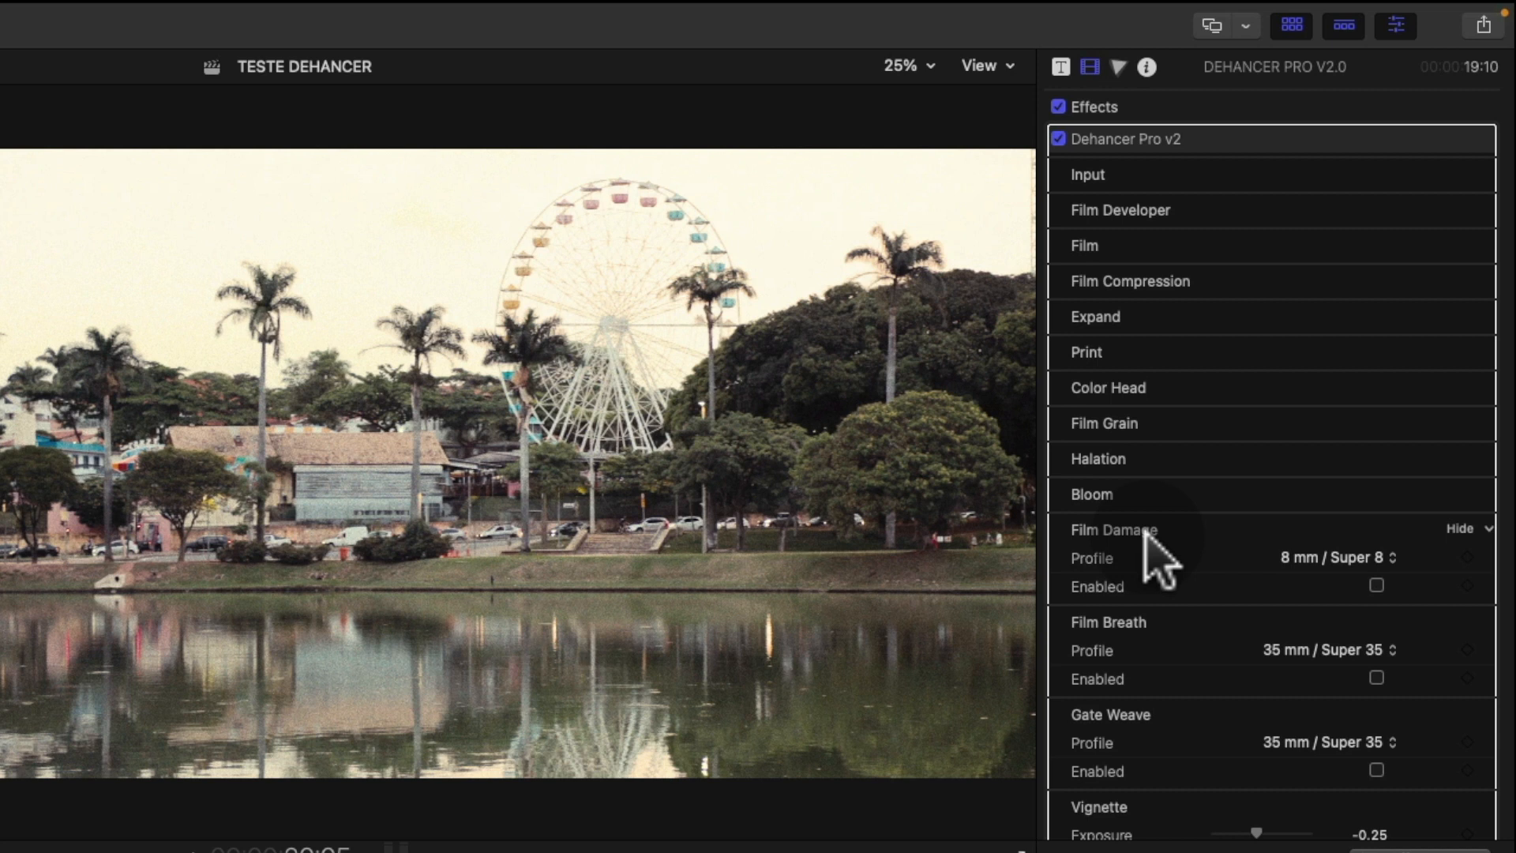
# - Enable Film Damage with the 8 mm / Super 8 profile on the daytime lake clip, and play the clip to review it
pyautogui.click(1377, 586)
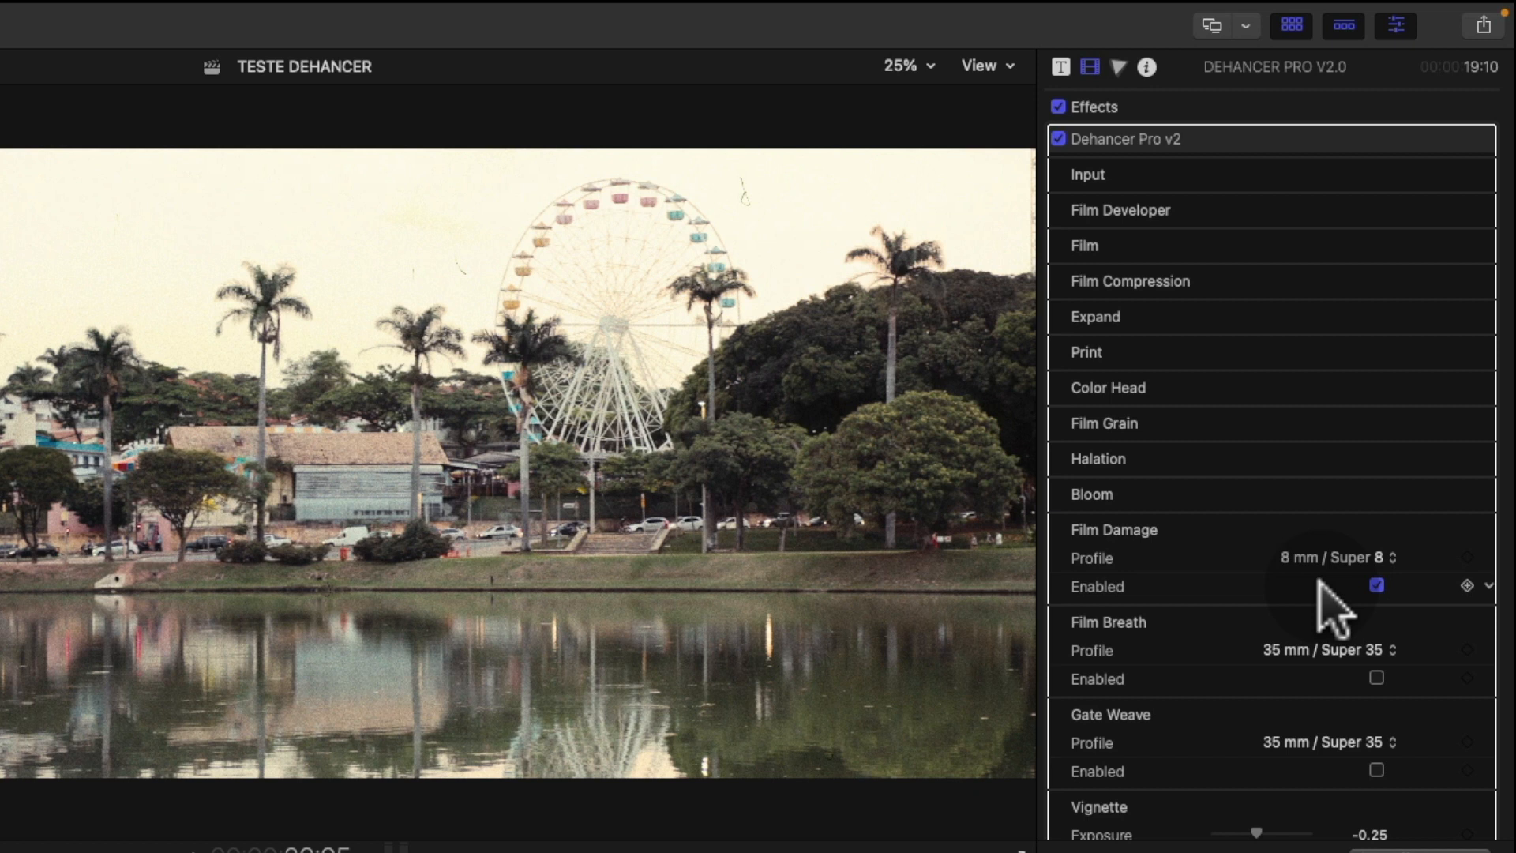
pyautogui.click(1378, 559)
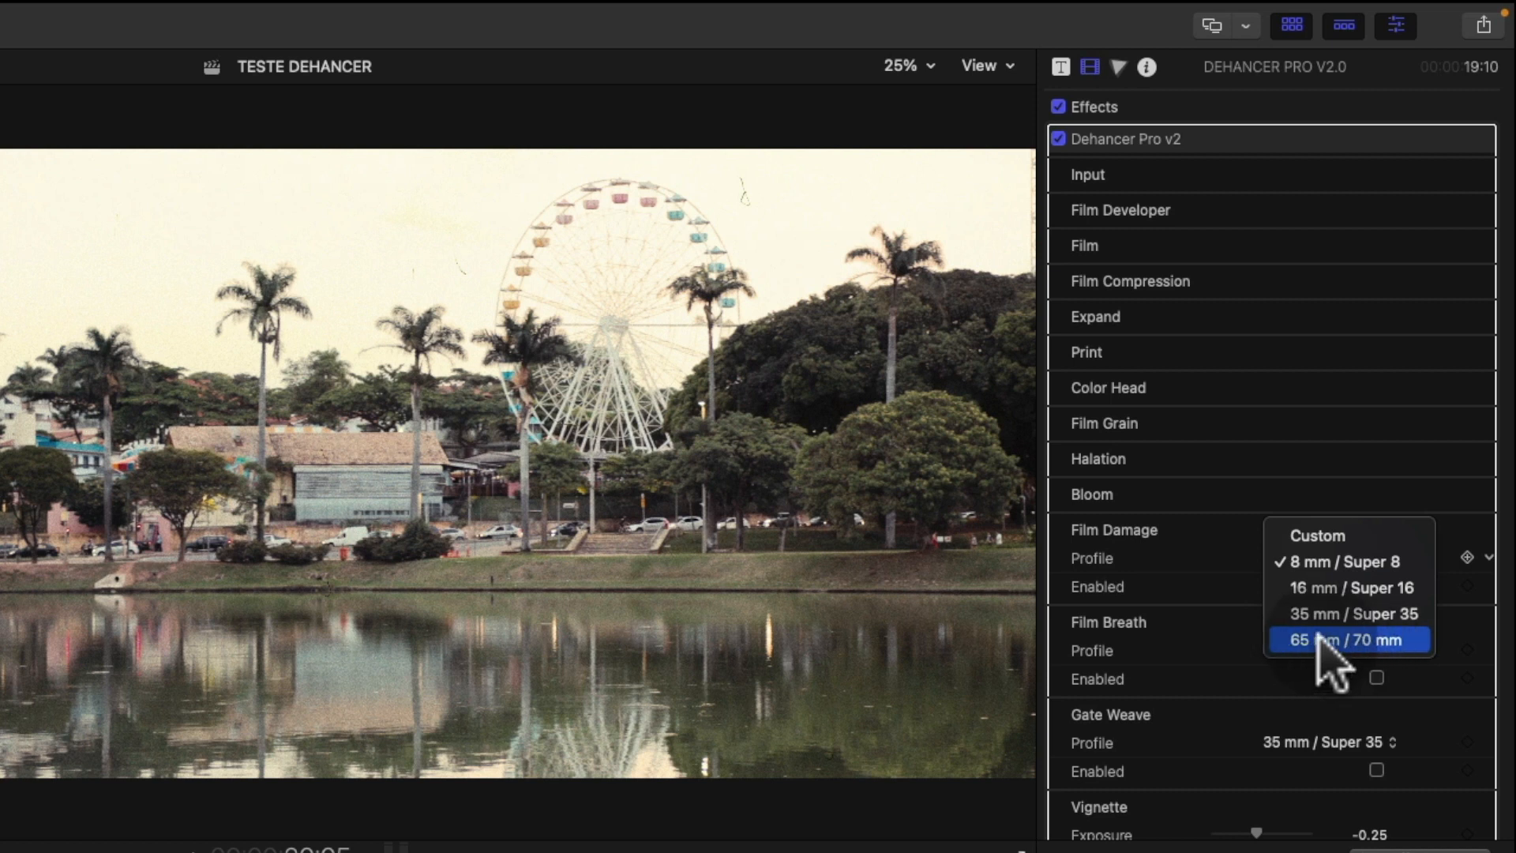
pyautogui.click(1232, 521)
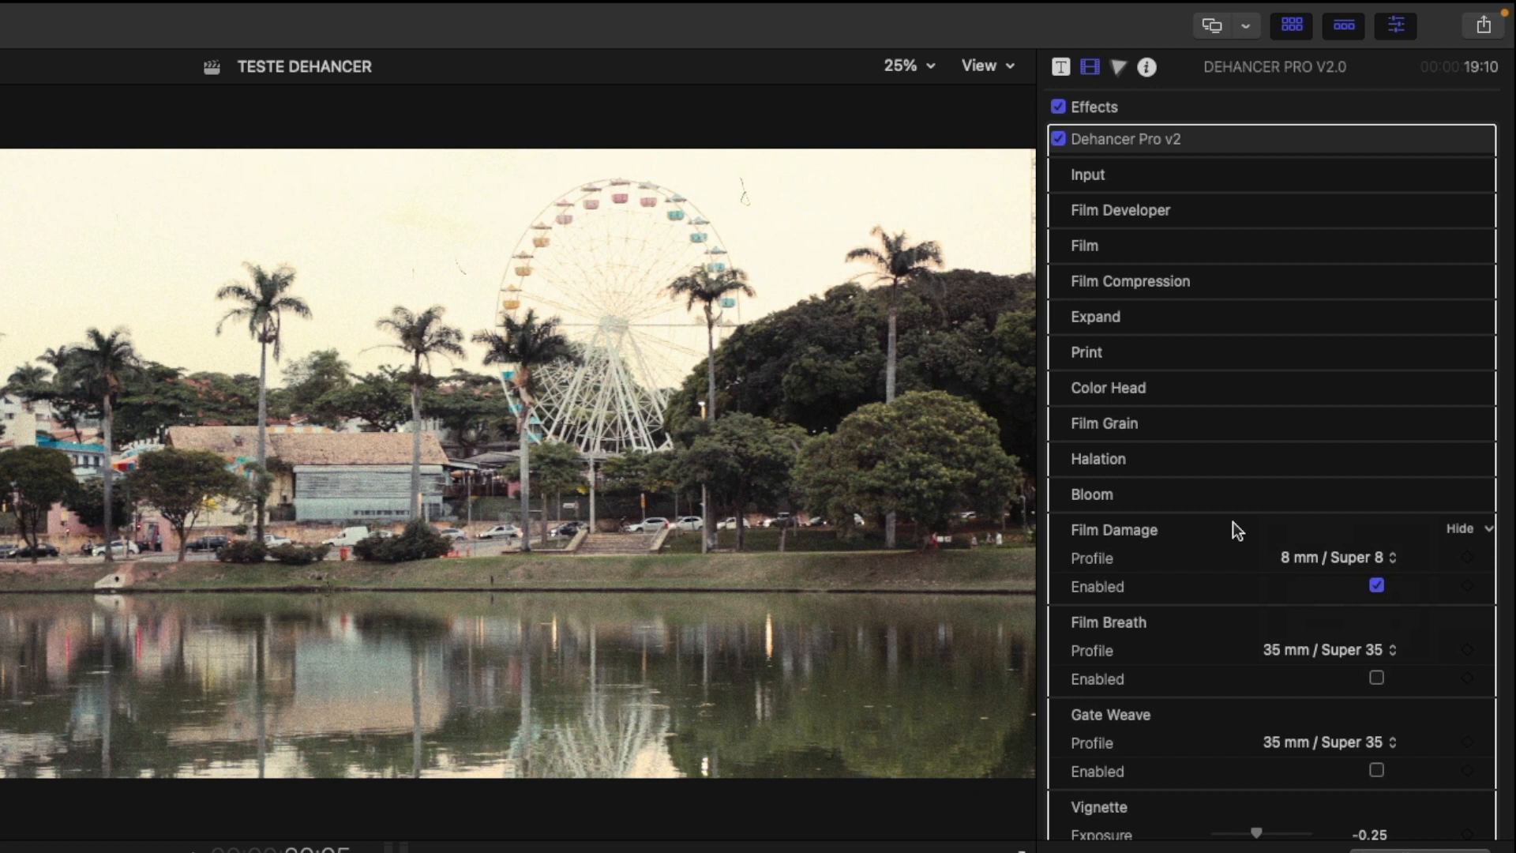
pyautogui.press('space')
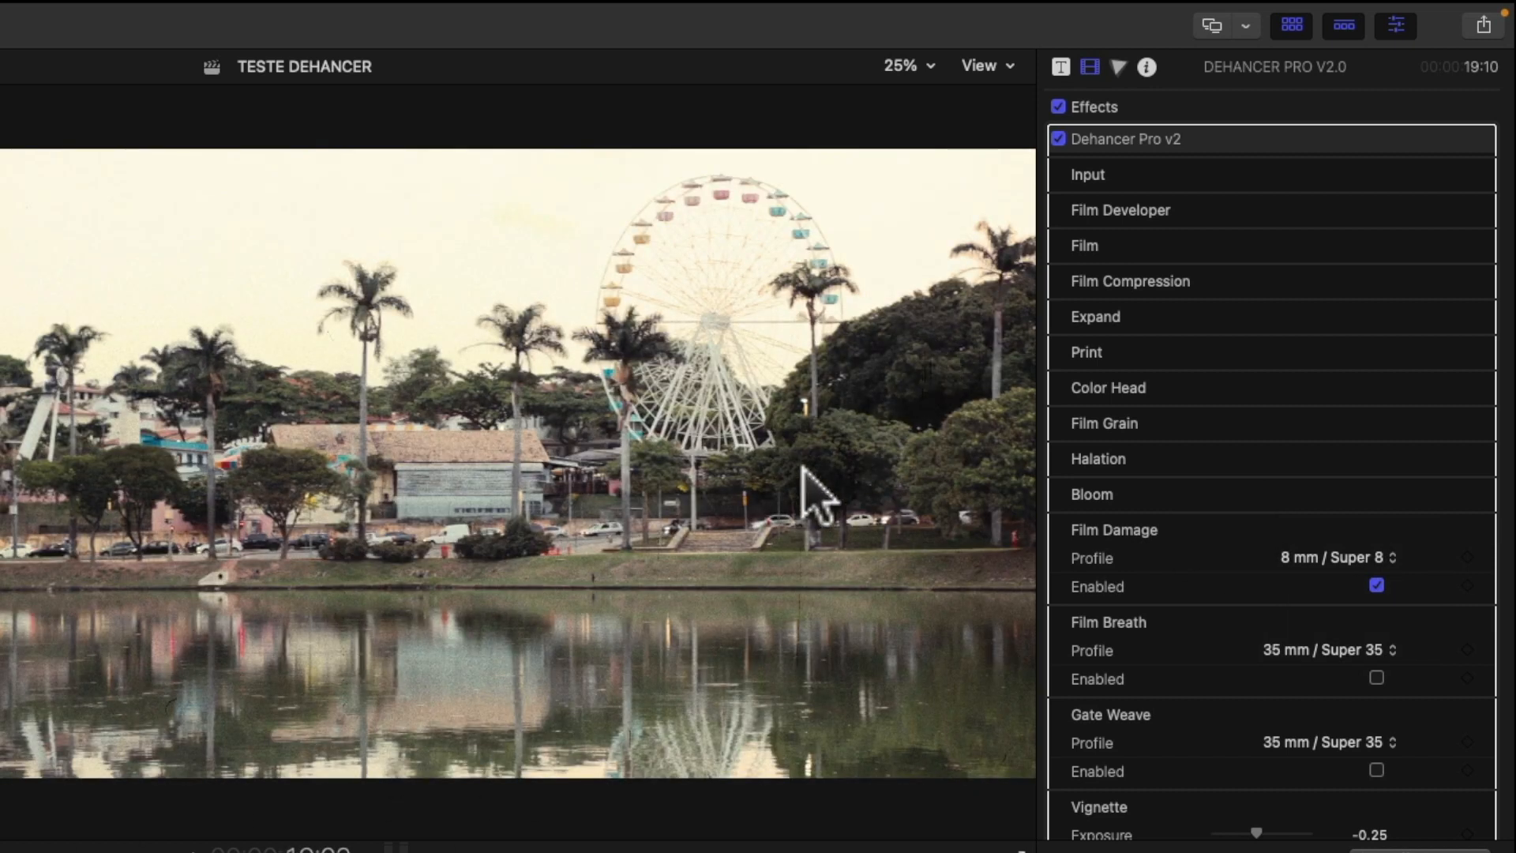
pyautogui.click(198, 851)
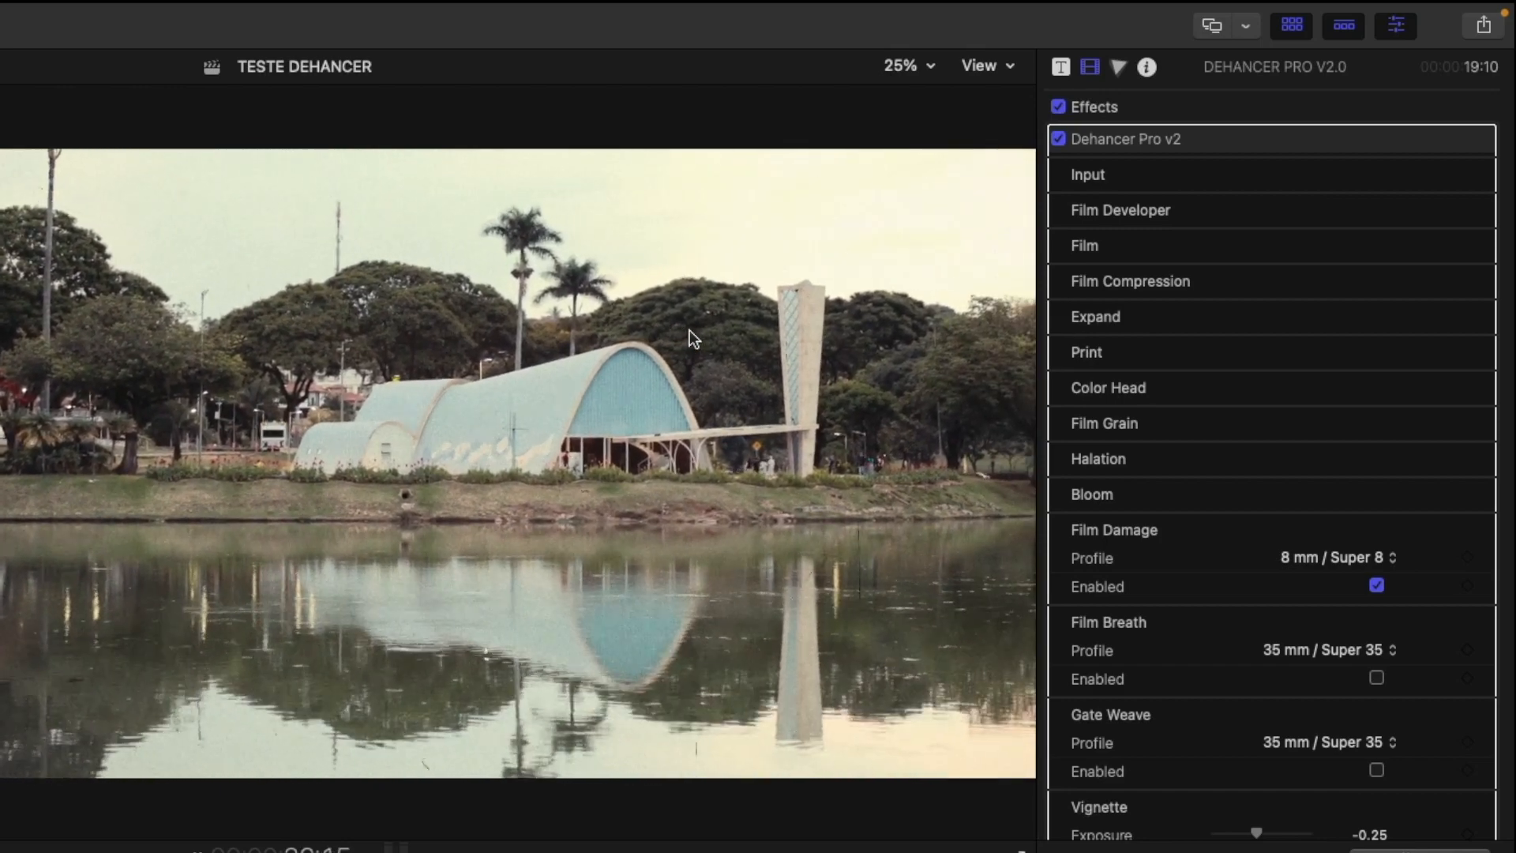
# - Switch Film Damage to the Custom profile, and set Dust amount to 65, dust White-Black to 51, Hairs amount to 46 and Scratches amount to 63
pyautogui.click(1342, 558)
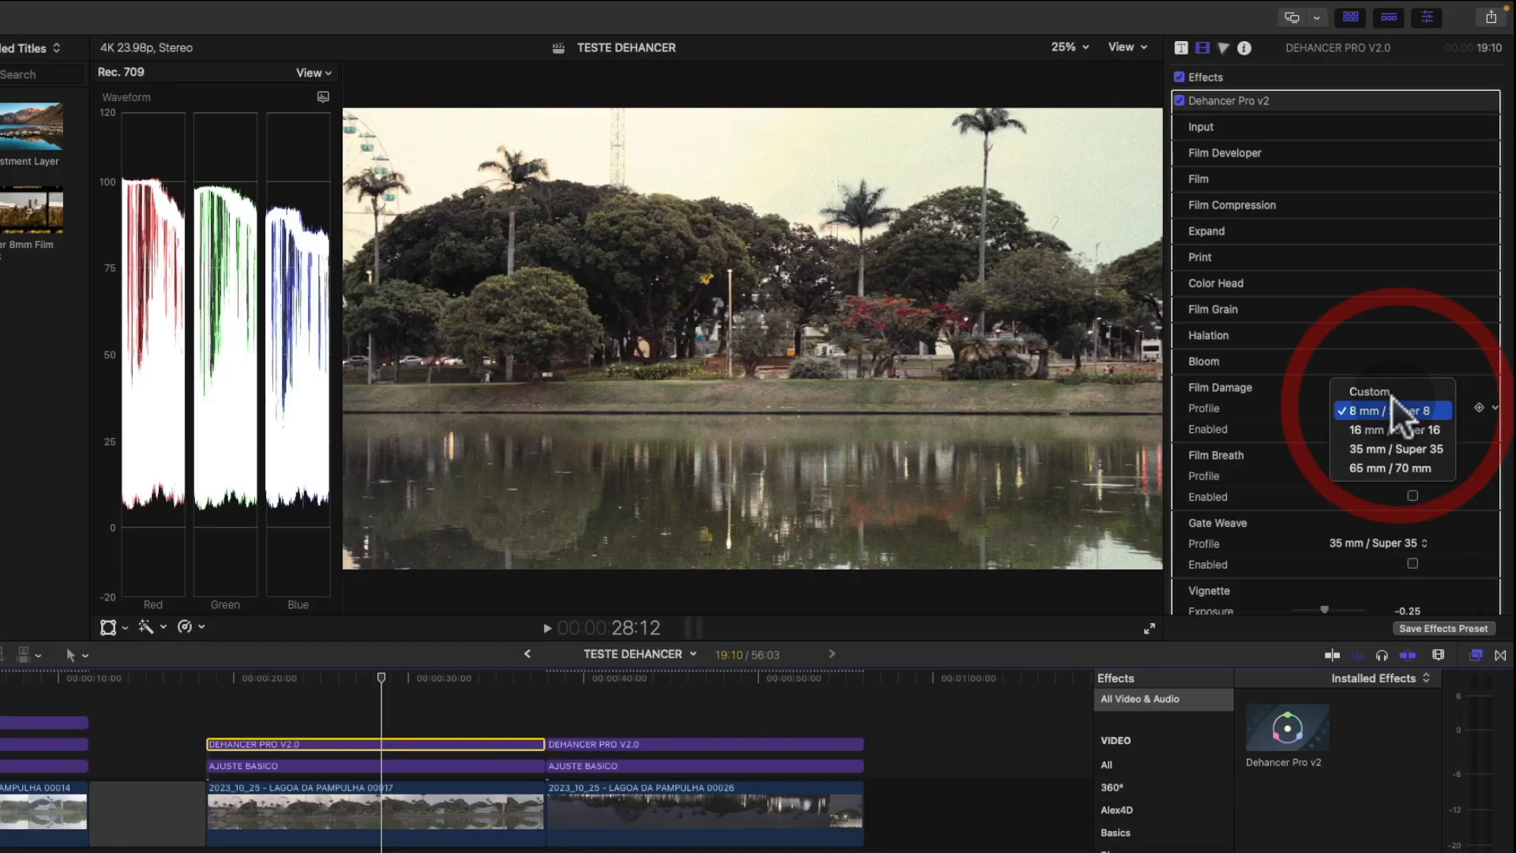
pyautogui.click(1387, 391)
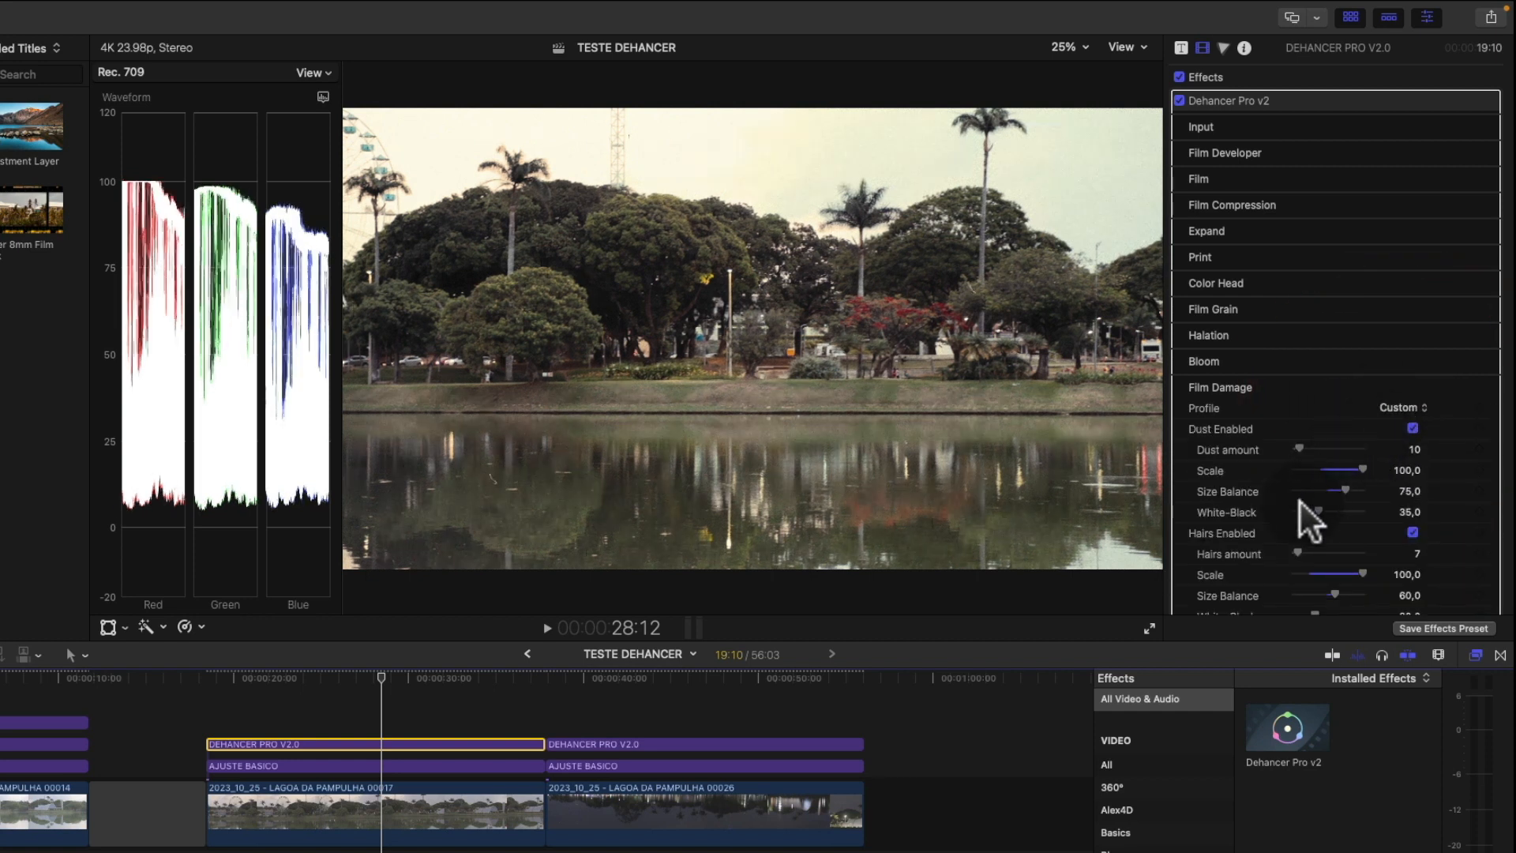
pyautogui.scroll(-4, 1299, 503)
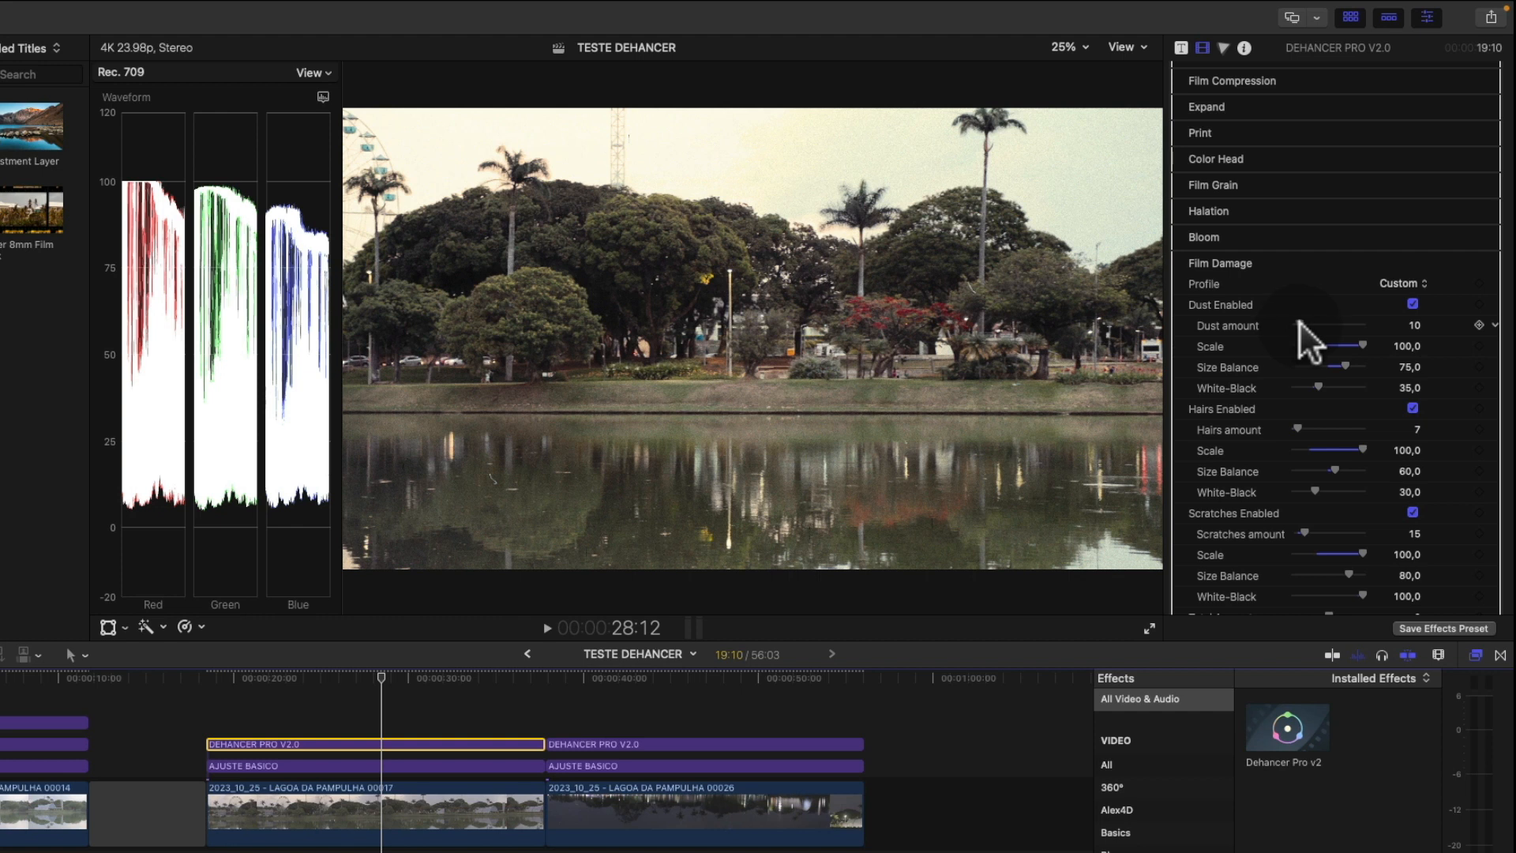
pyautogui.moveTo(1300, 323); pyautogui.dragTo(1330, 324)
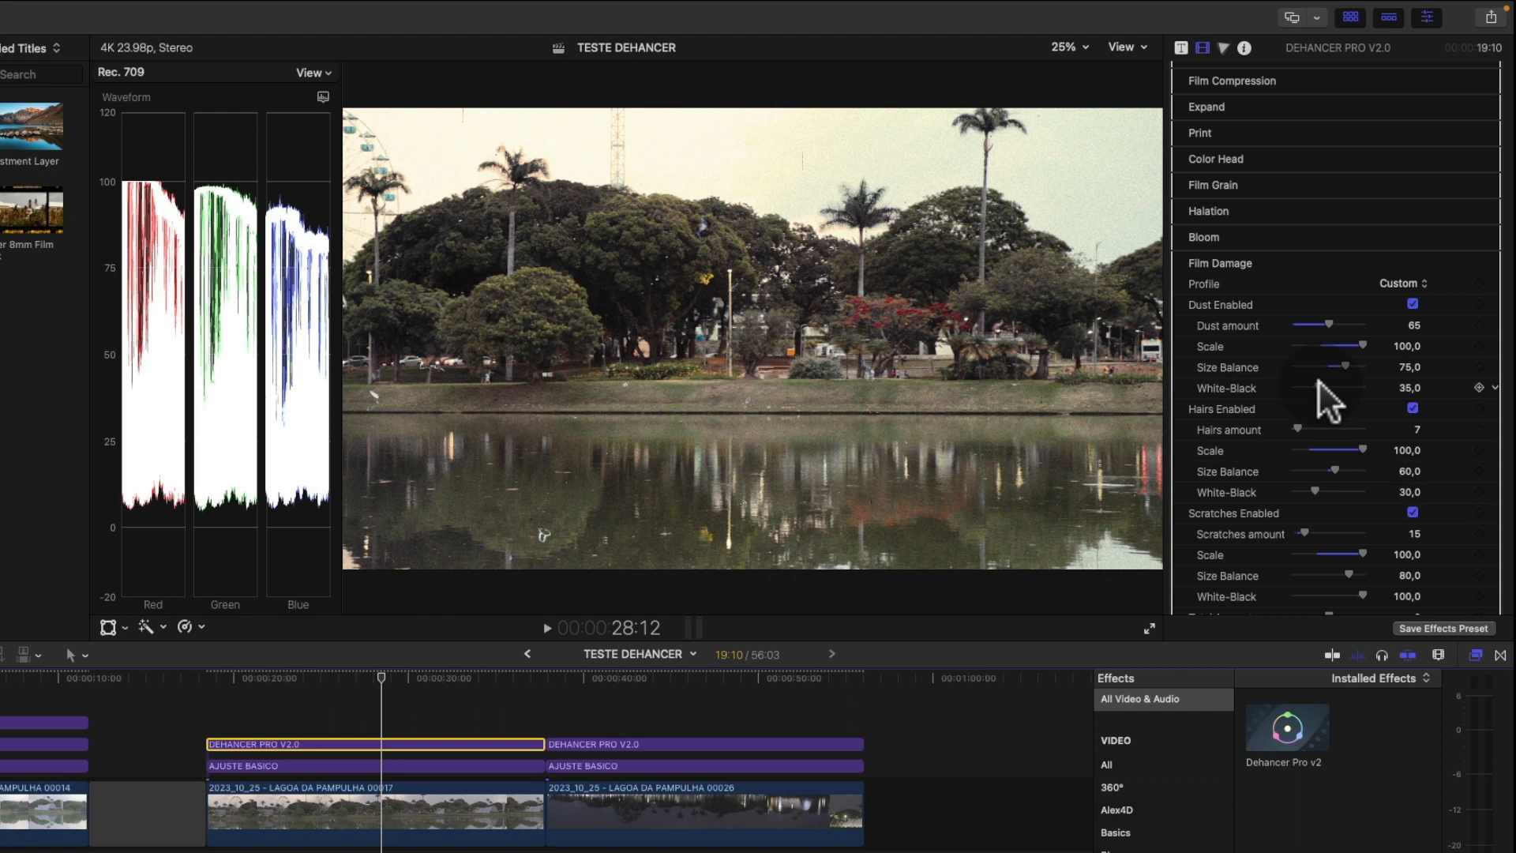
pyautogui.moveTo(1329, 384); pyautogui.dragTo(1321, 428)
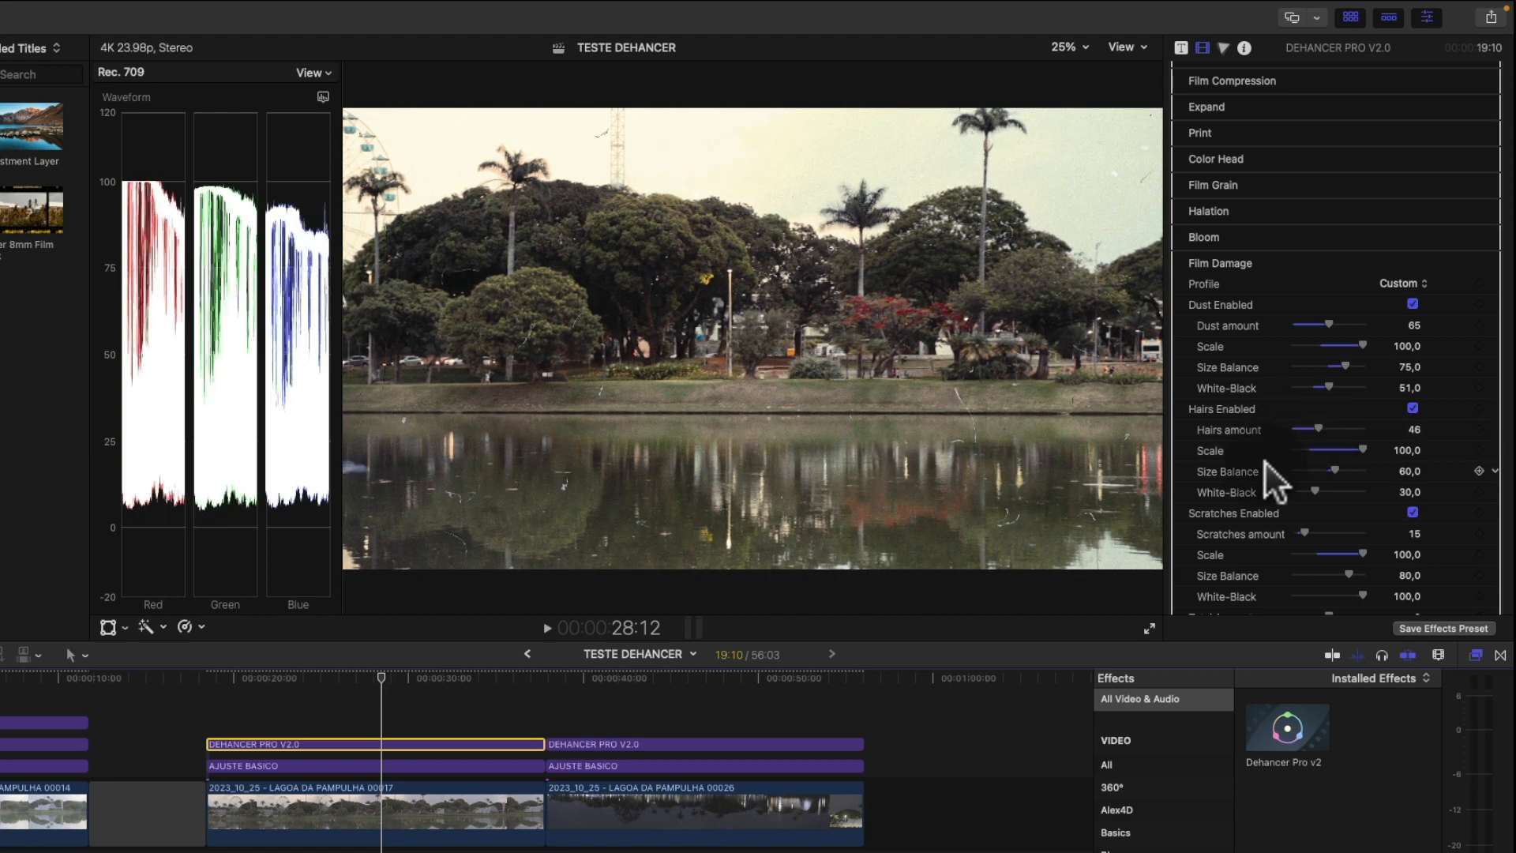
pyautogui.moveTo(1304, 527); pyautogui.dragTo(1330, 525)
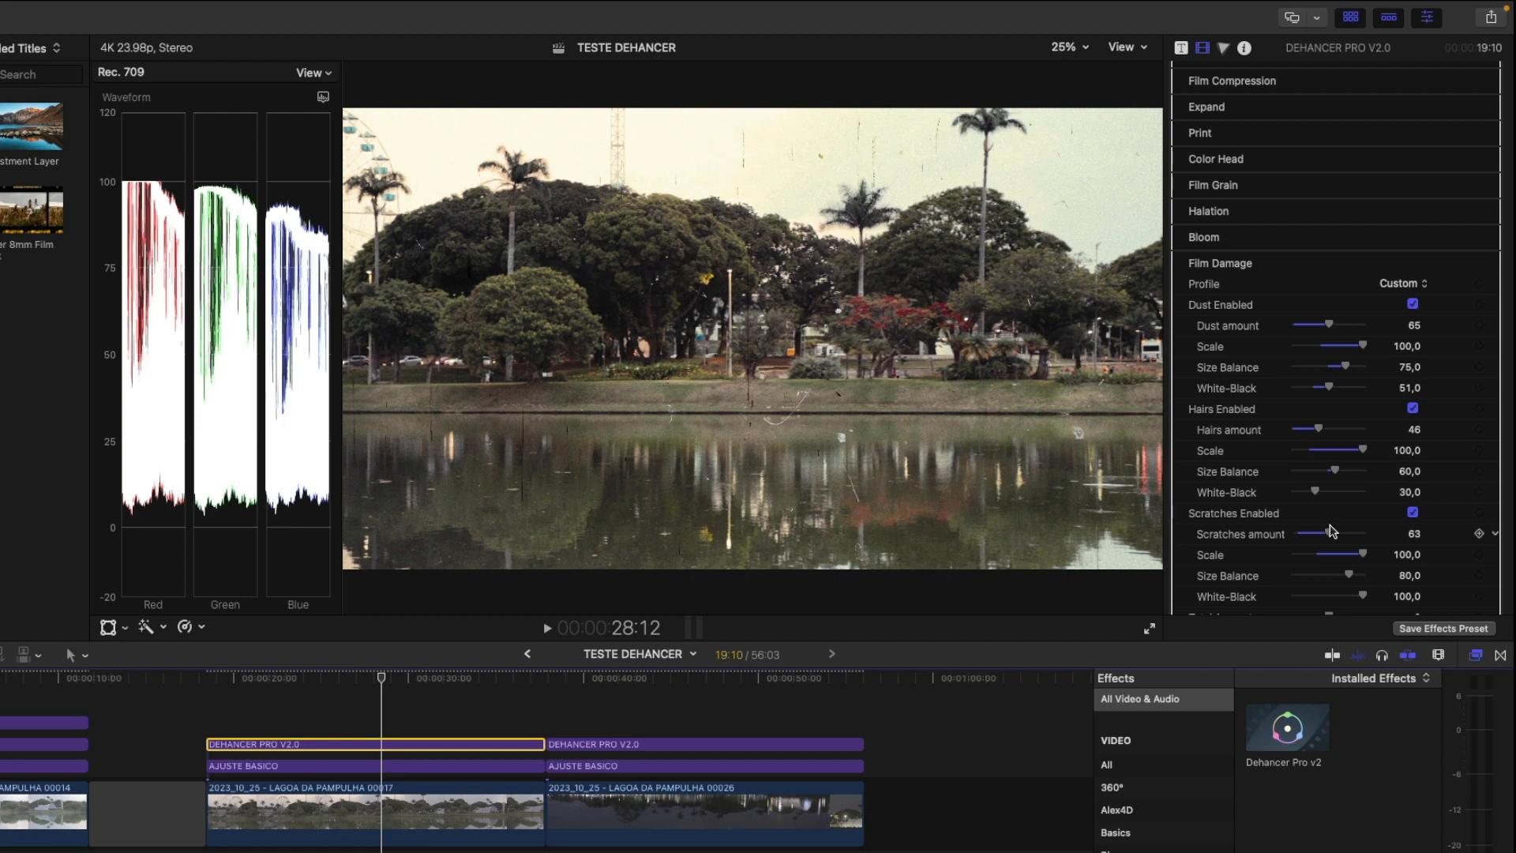
# - Keep Film Damage on the Custom profile and play the daytime lake clip from near its start to review the damage
pyautogui.click(1389, 282)
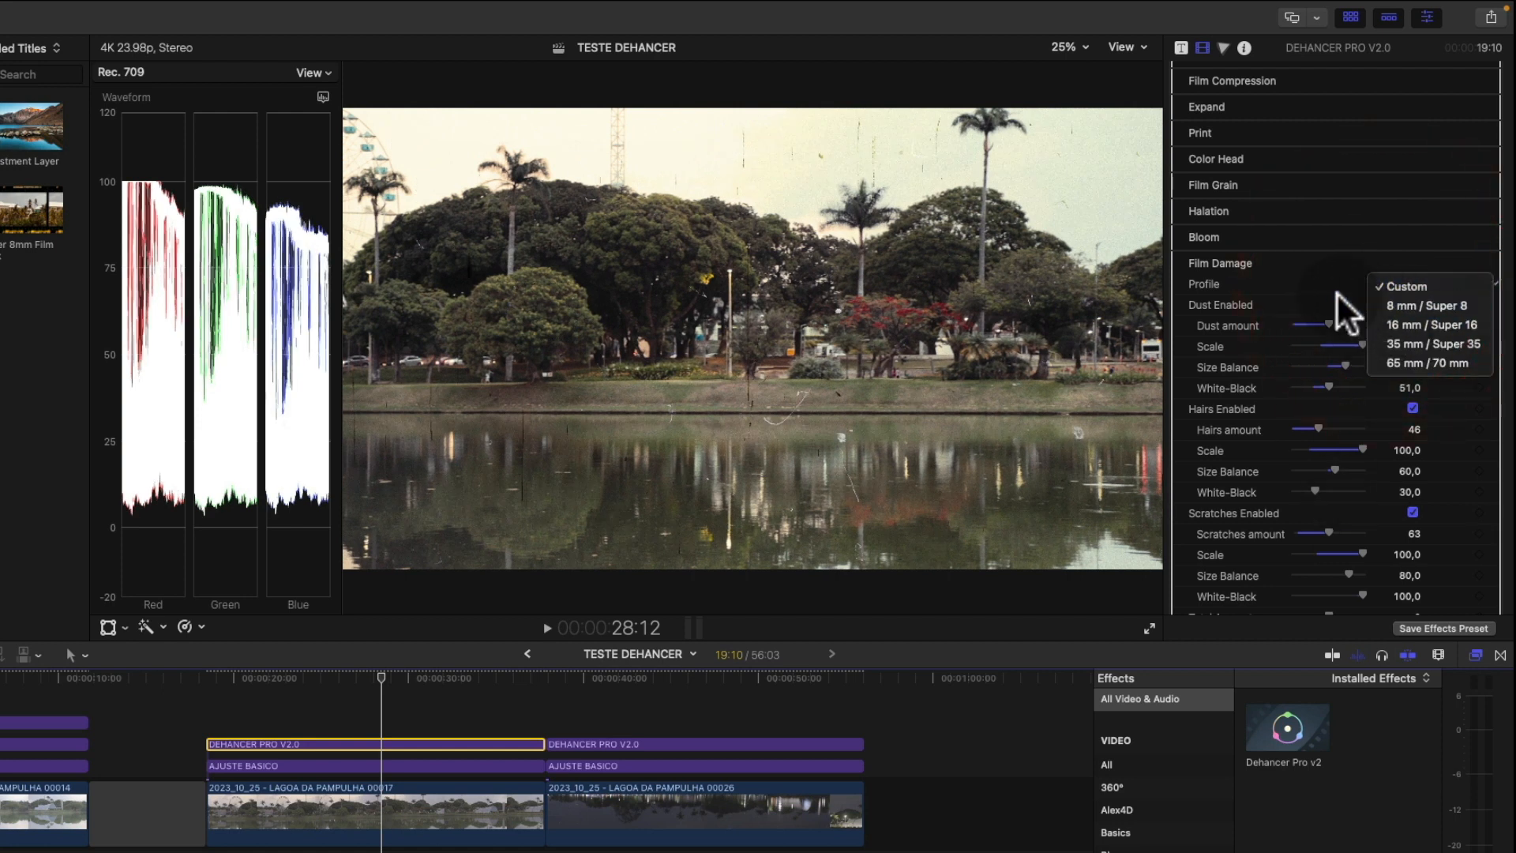
pyautogui.click(1407, 286)
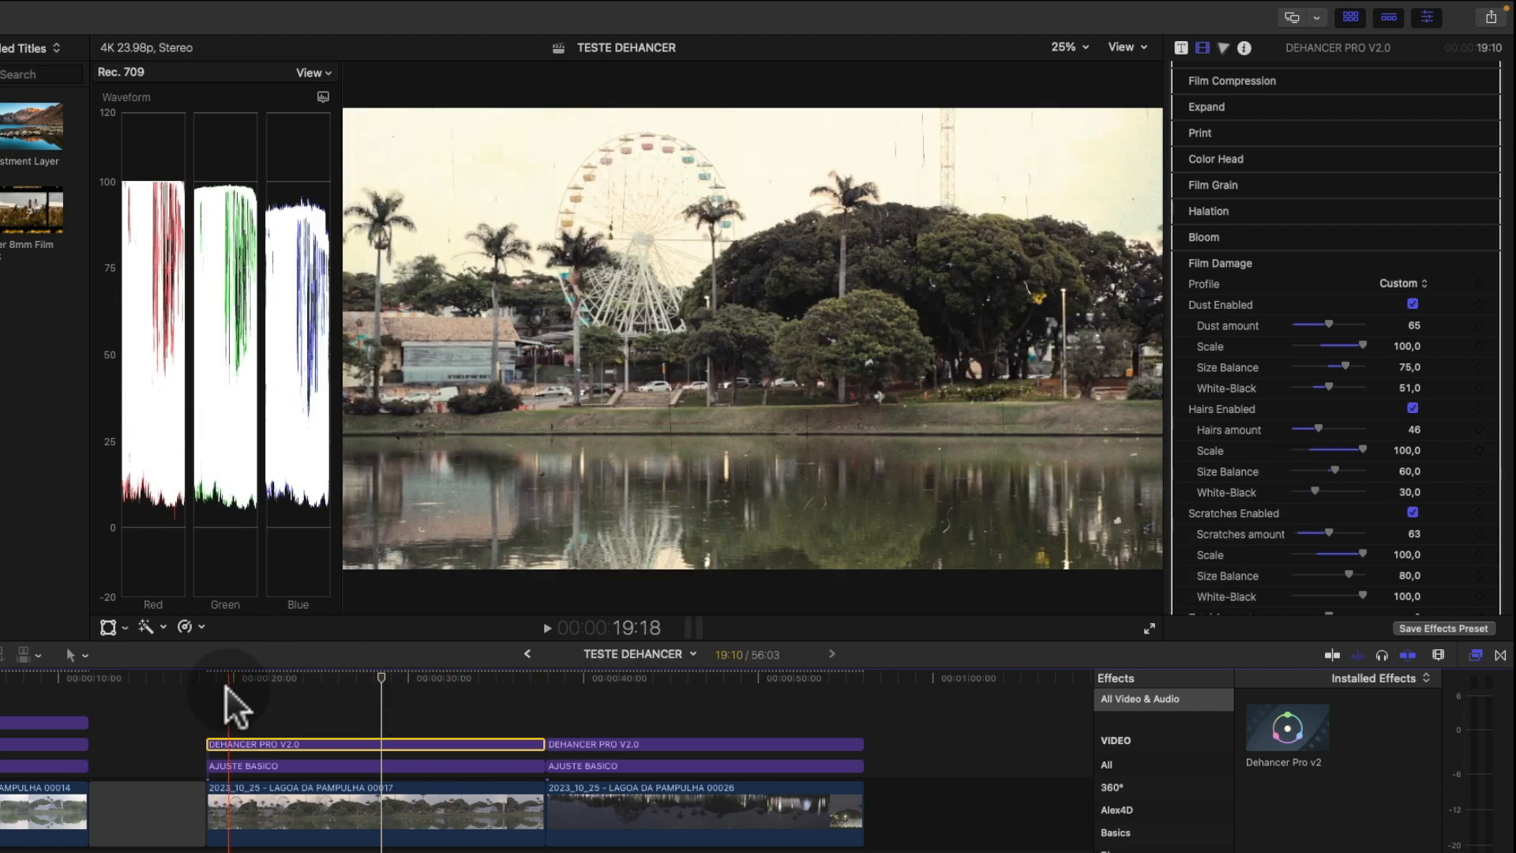
pyautogui.click(221, 689)
pyautogui.press('super+4')
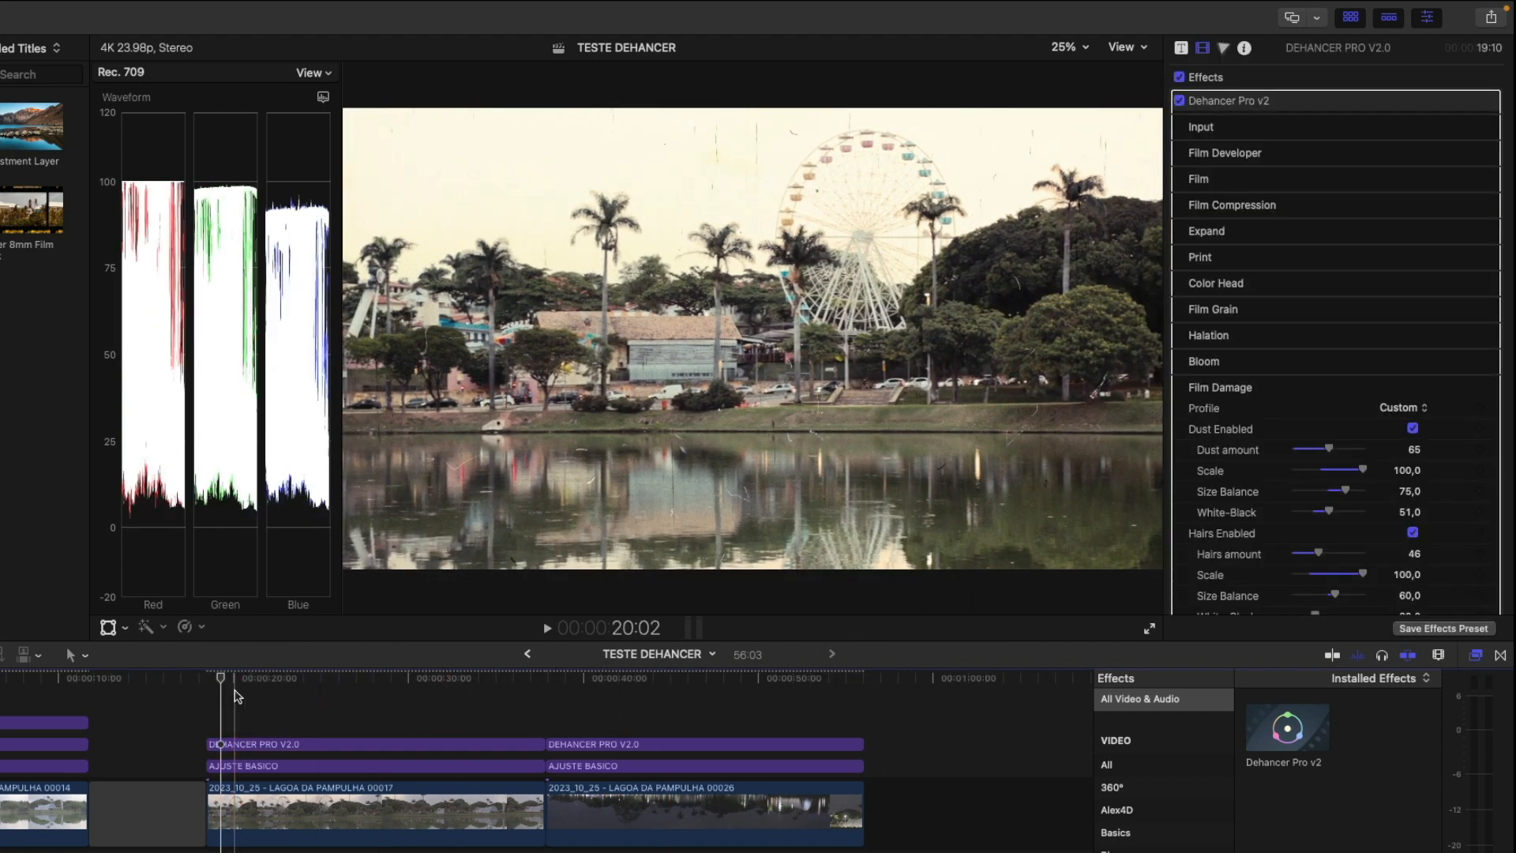
pyautogui.press('space')
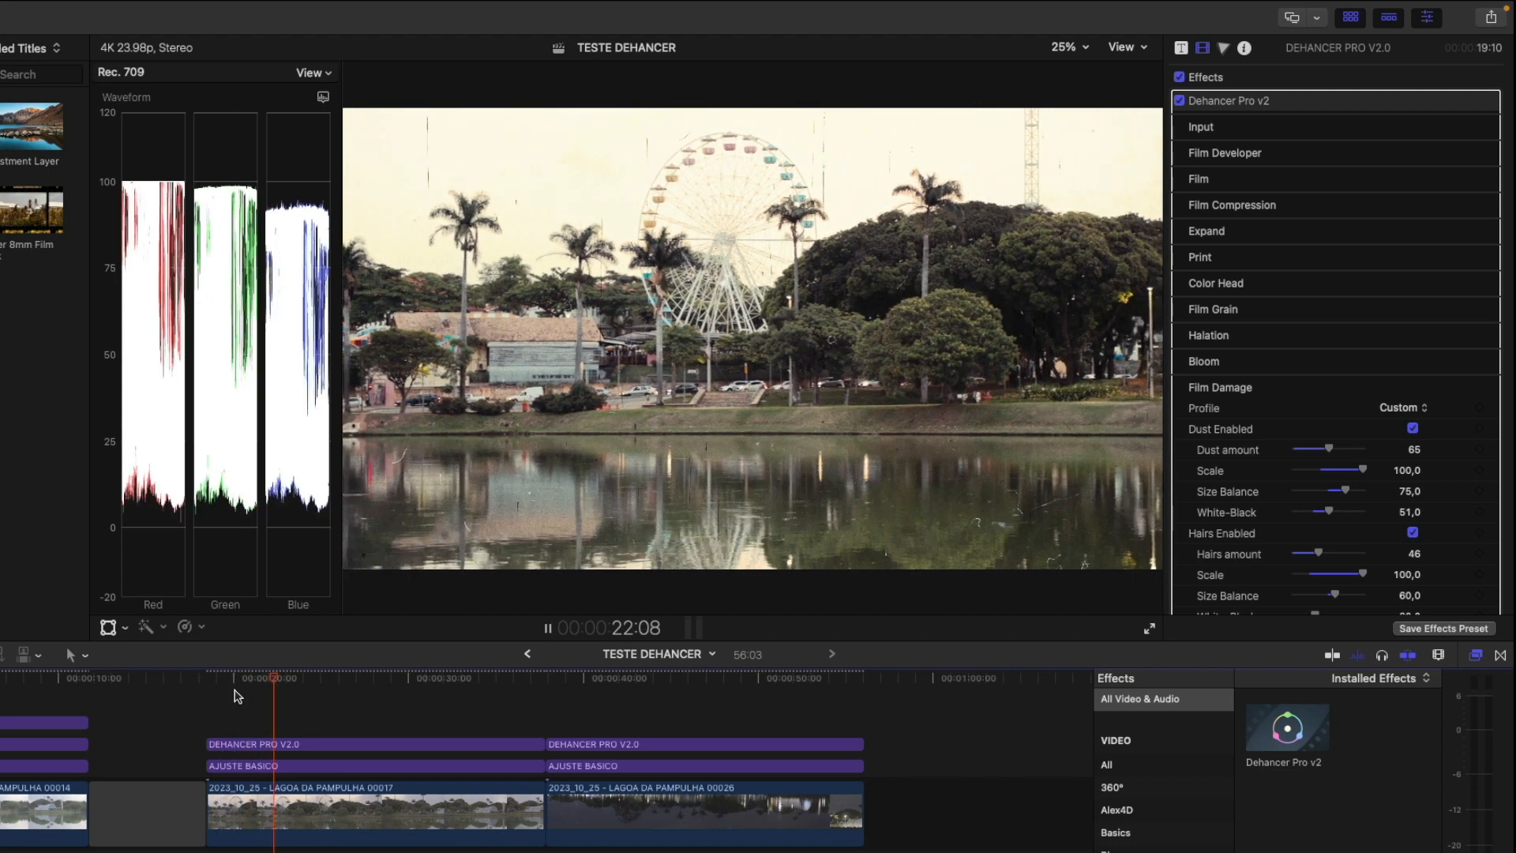
pyautogui.click(302, 680)
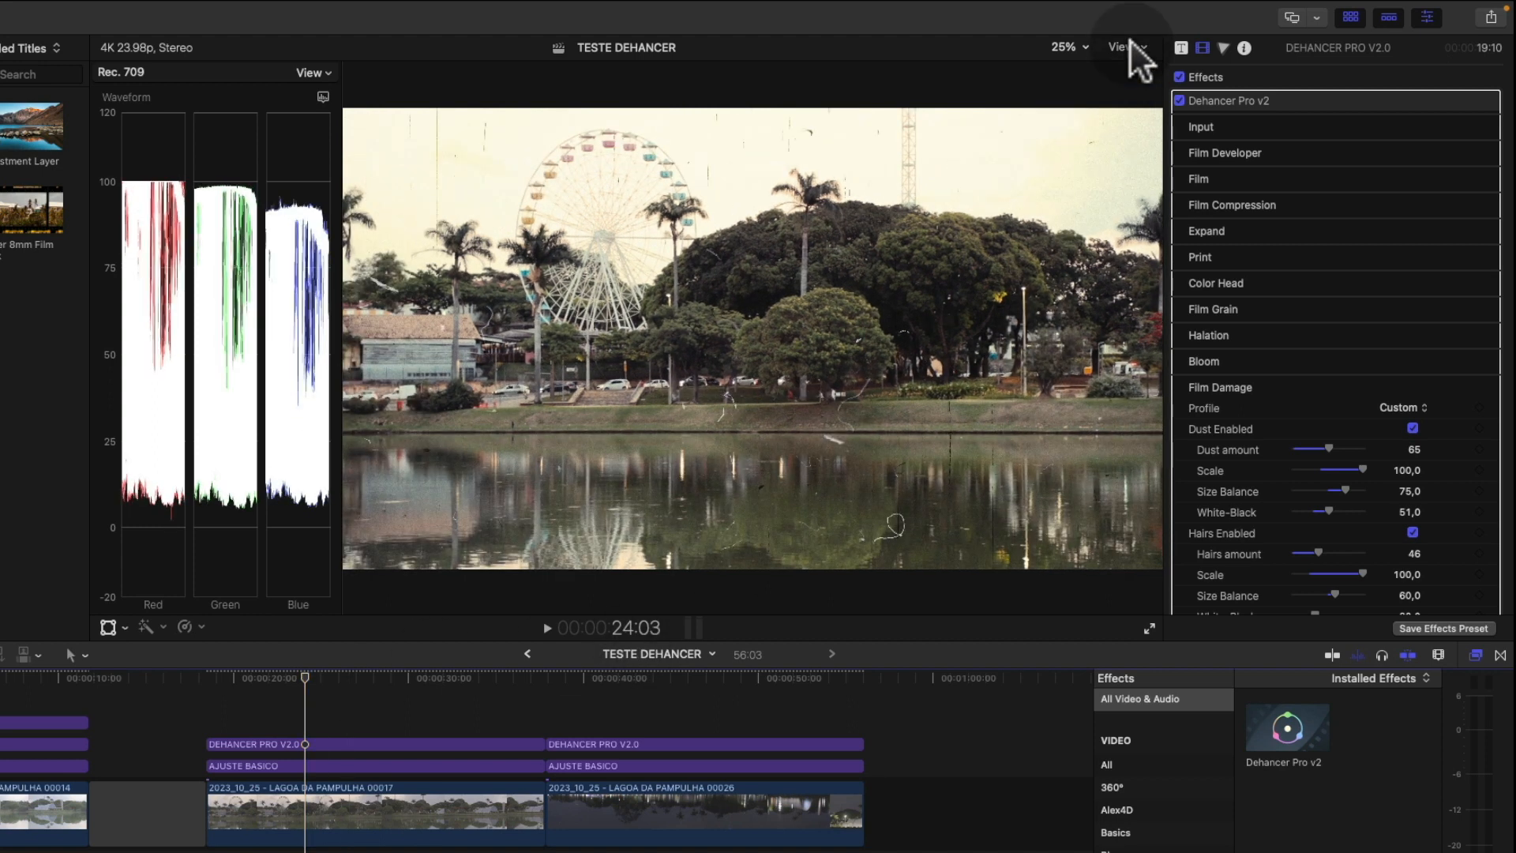
# - Set the viewer quality to Better Performance and play a section of the daytime lake clip to review the film damage
pyautogui.click(1130, 46)
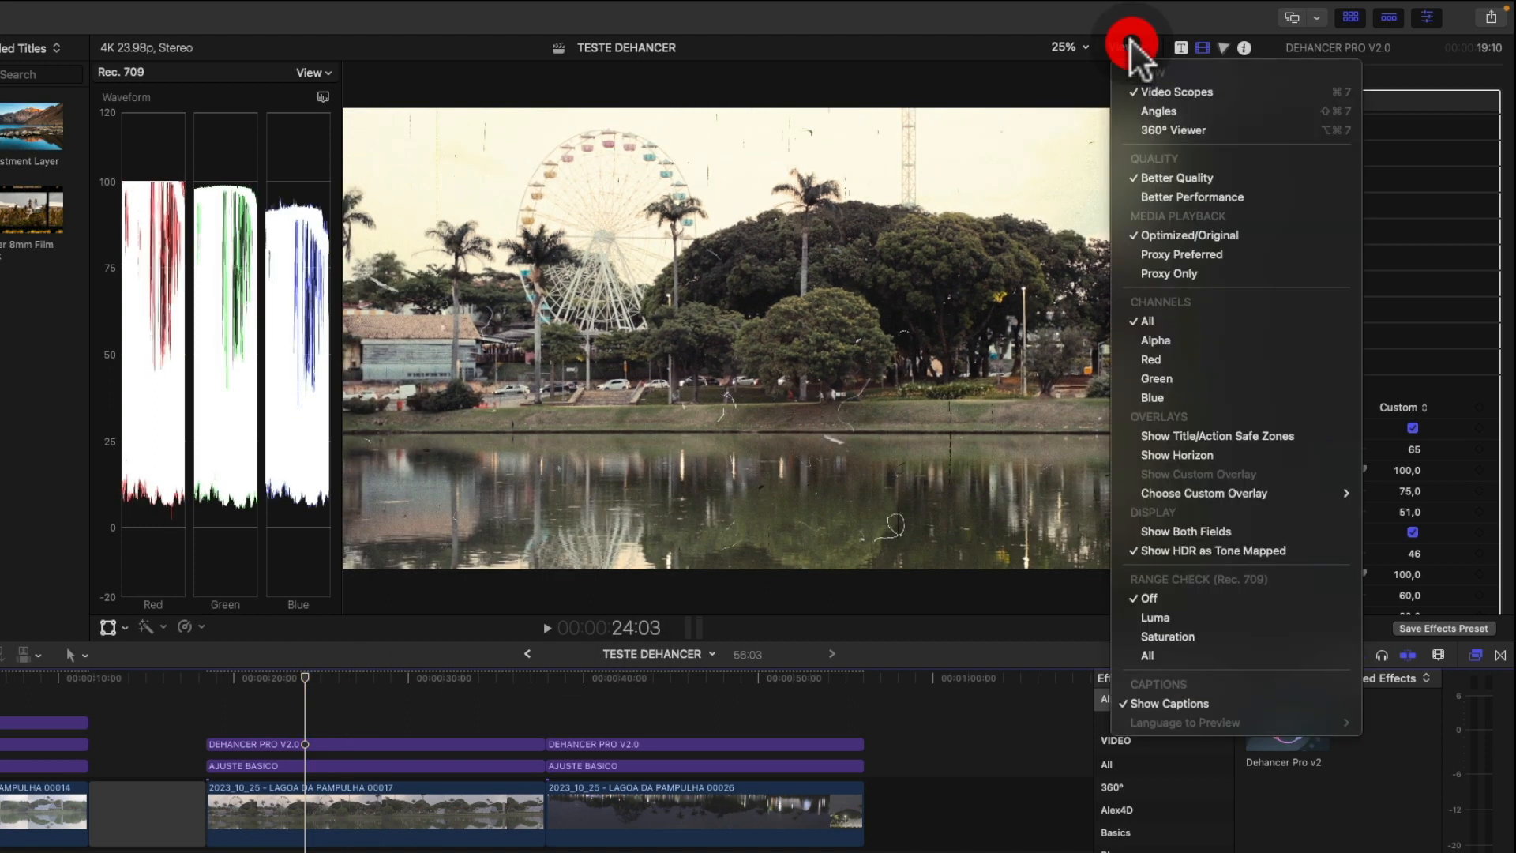
pyautogui.click(1170, 197)
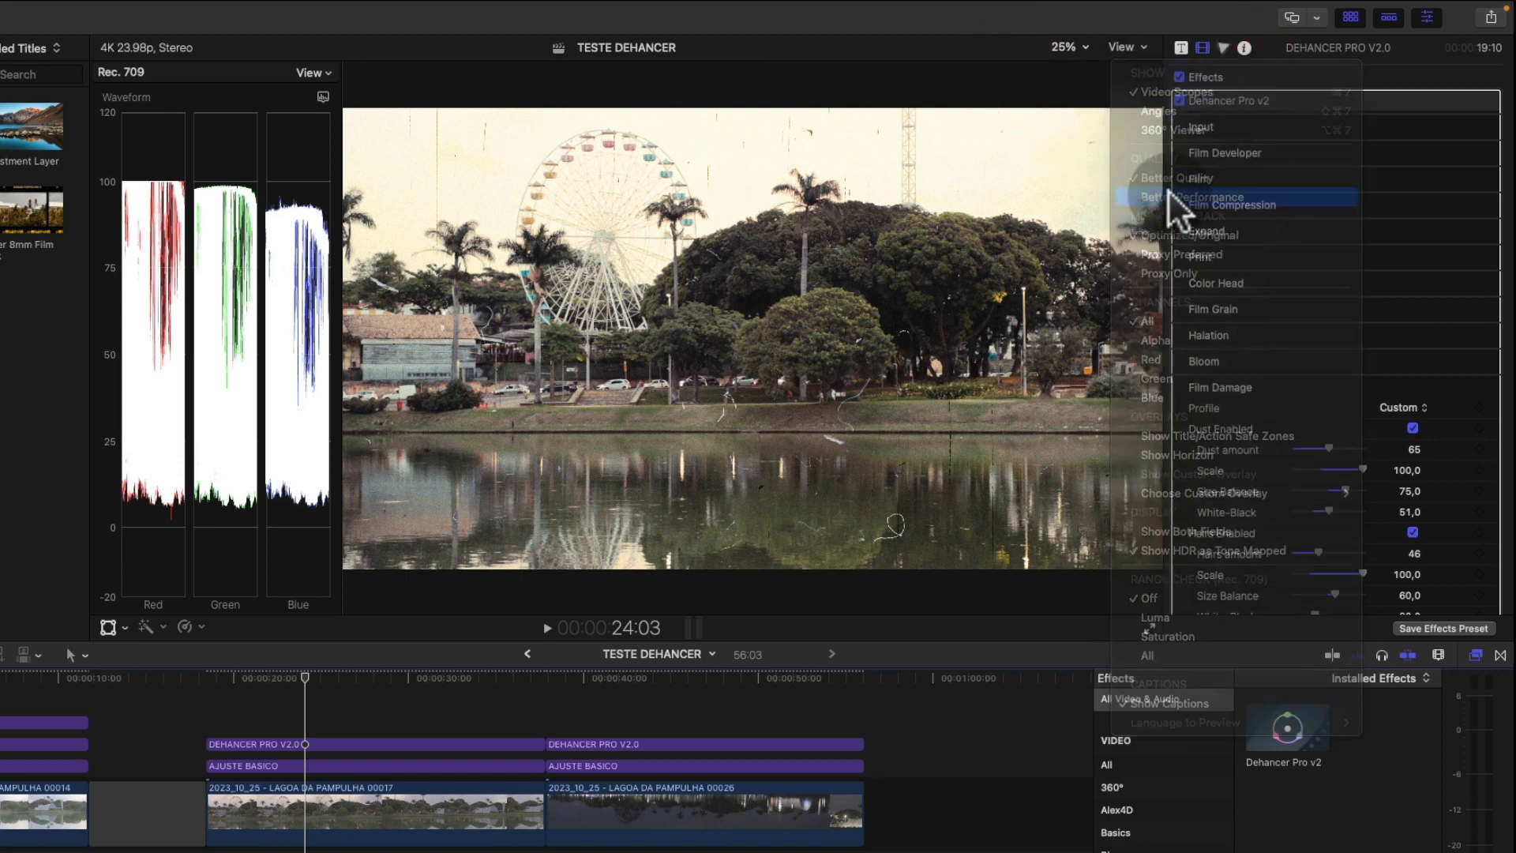
pyautogui.moveTo(285, 687); pyautogui.dragTo(262, 684)
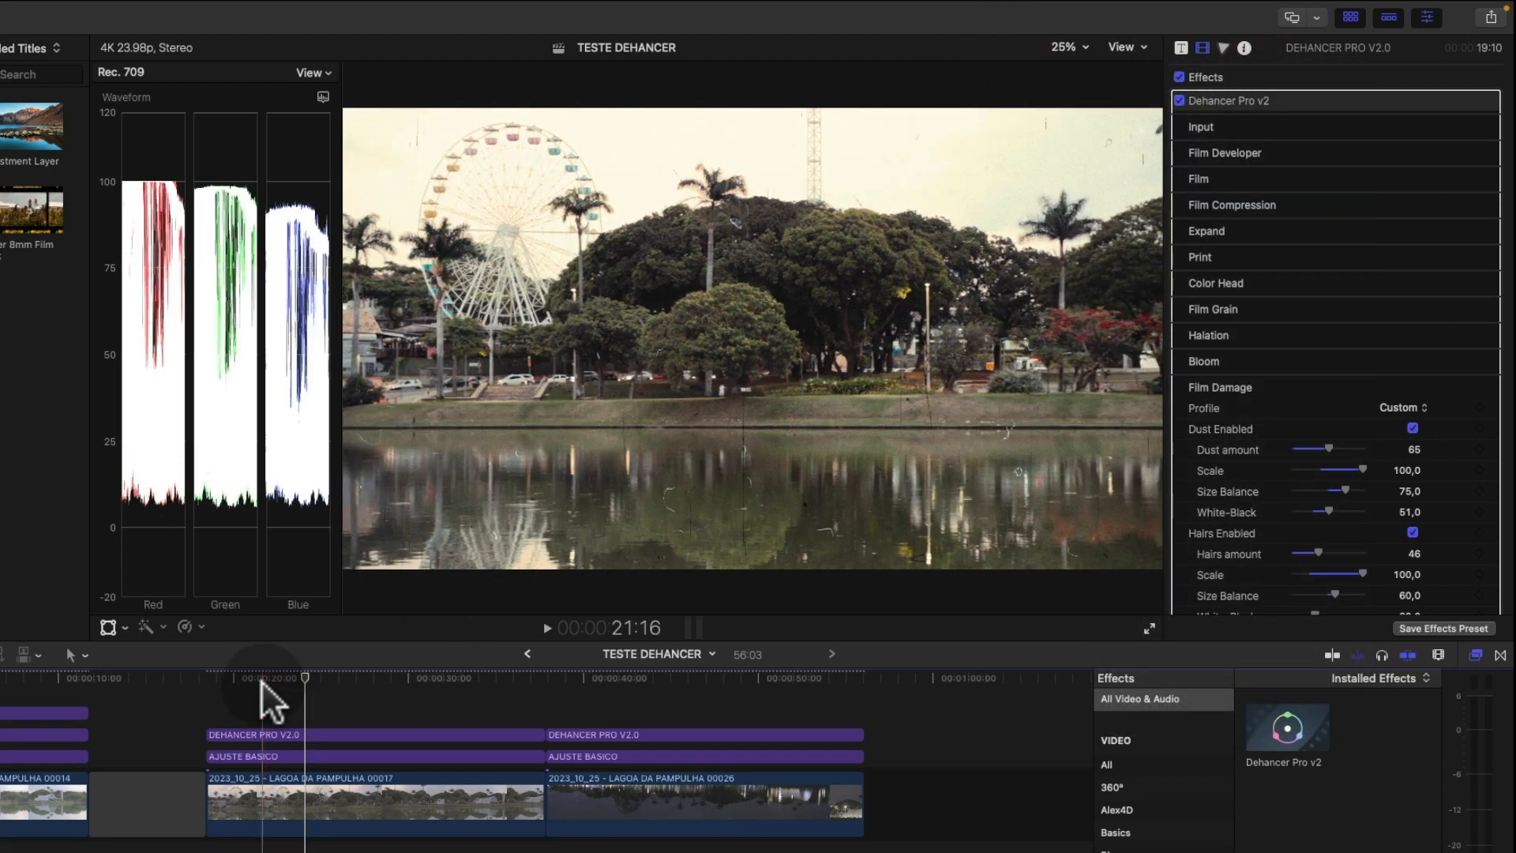
pyautogui.press('space')
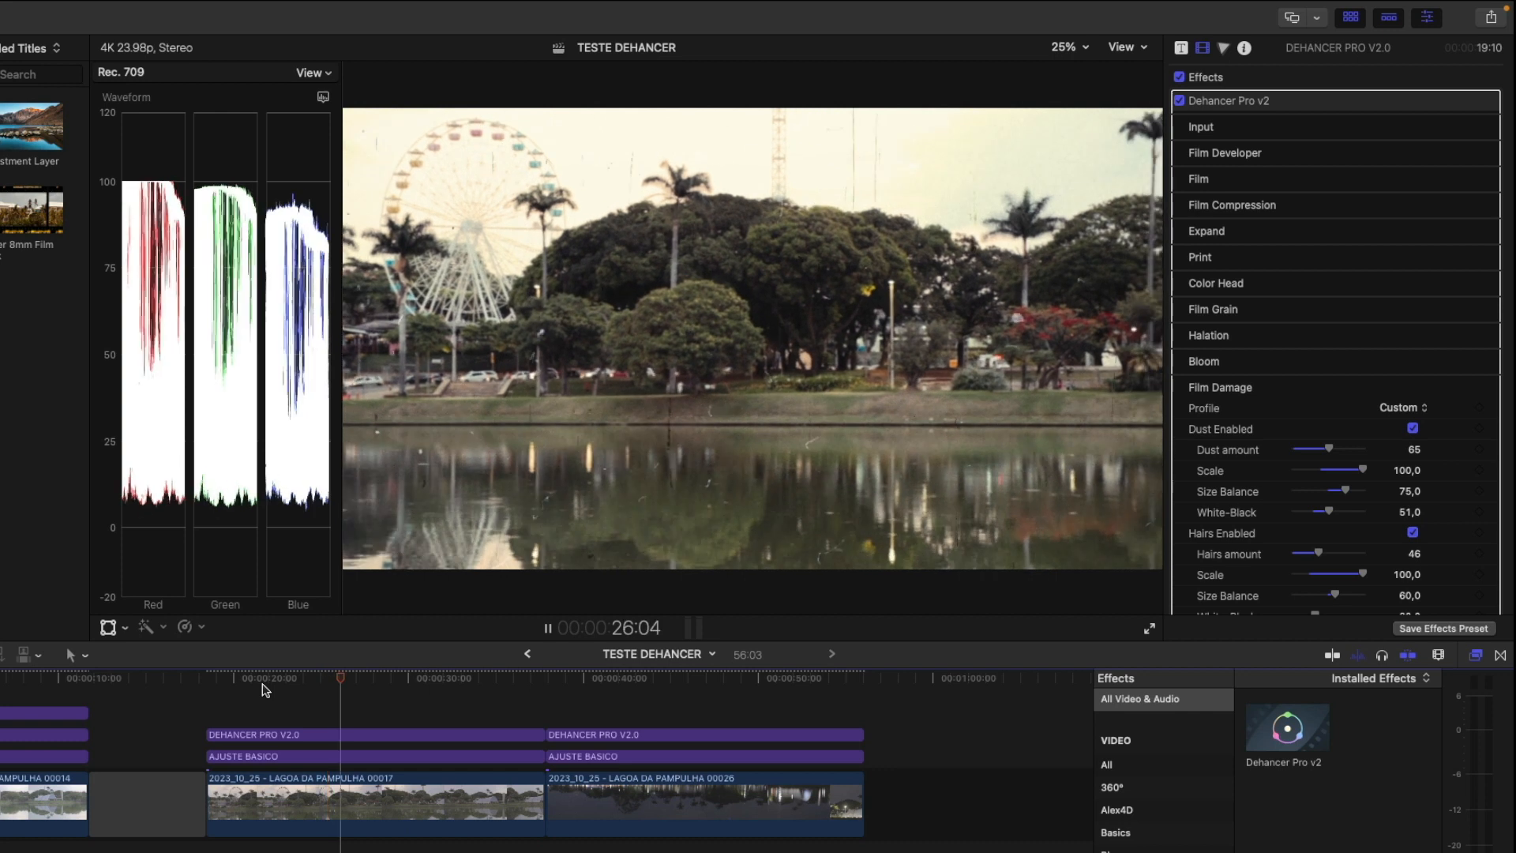
pyautogui.press('space')
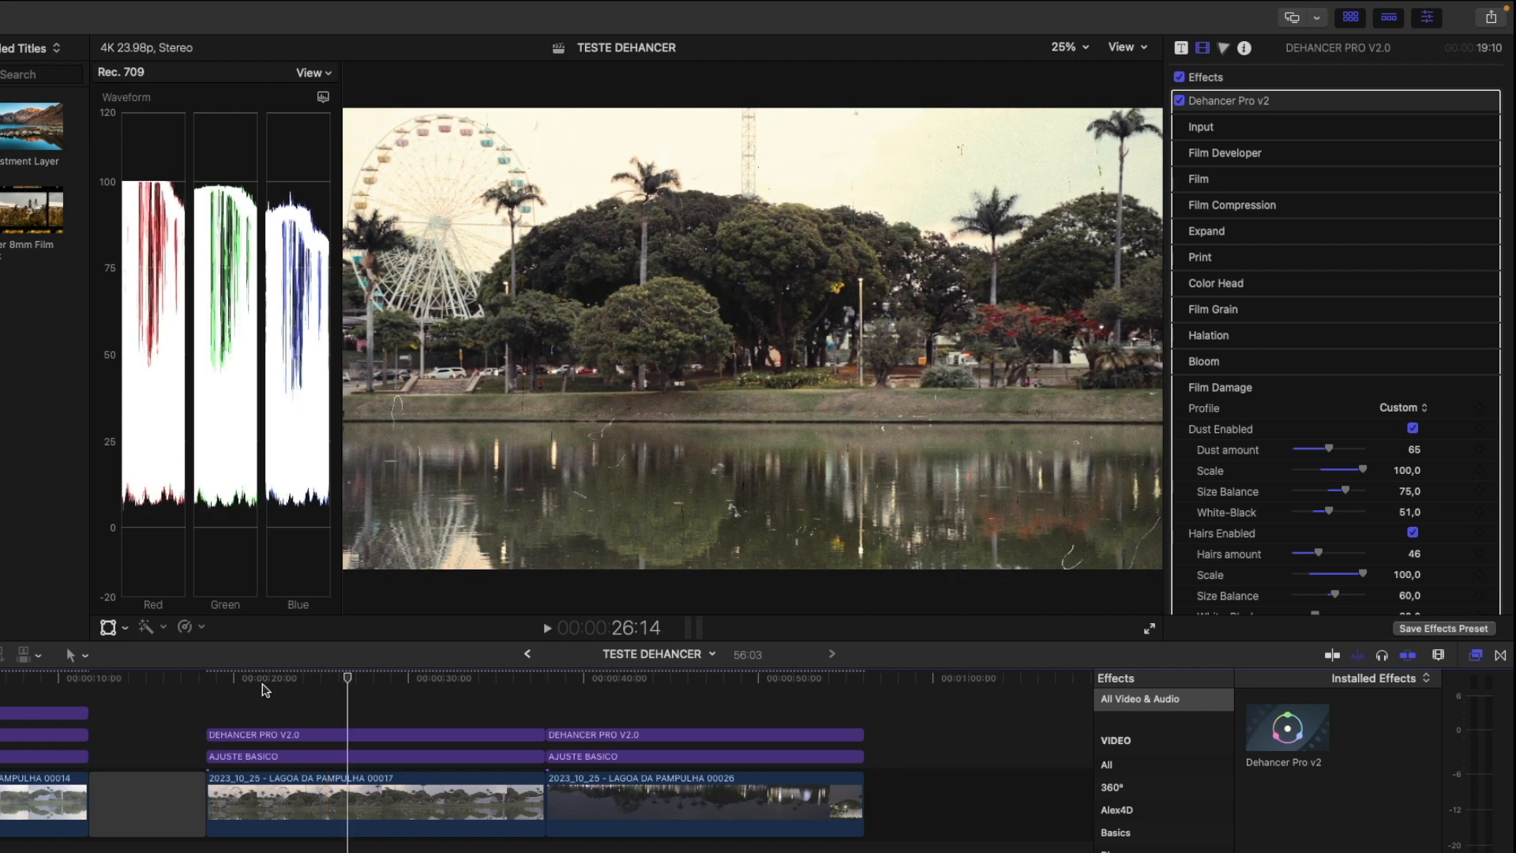